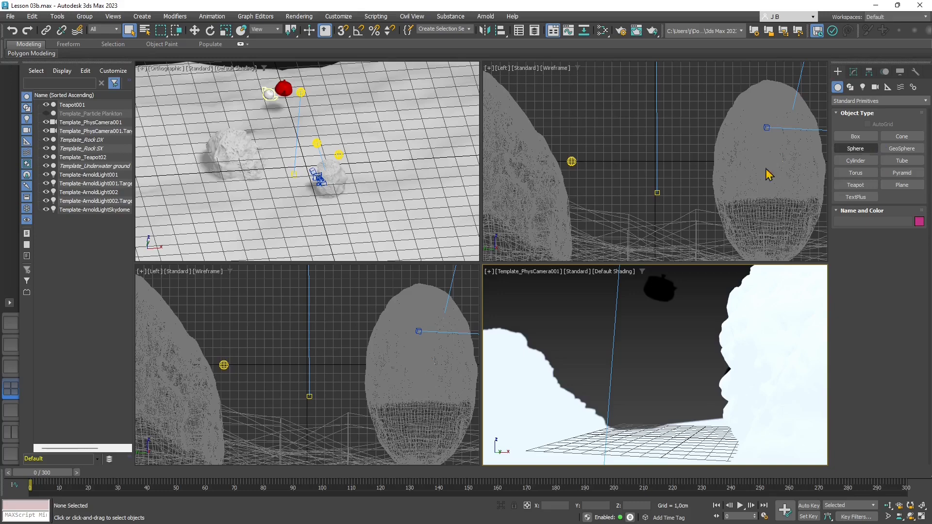
Examine the underwater scene's rocks, teapots, lights and camera in the orthographic and Left views
{"action": "left_click", "coordinate": [350, 195]}
{"action": "scroll", "coordinate": [307, 209], "scroll_direction": "down", "scroll_amount": 2}
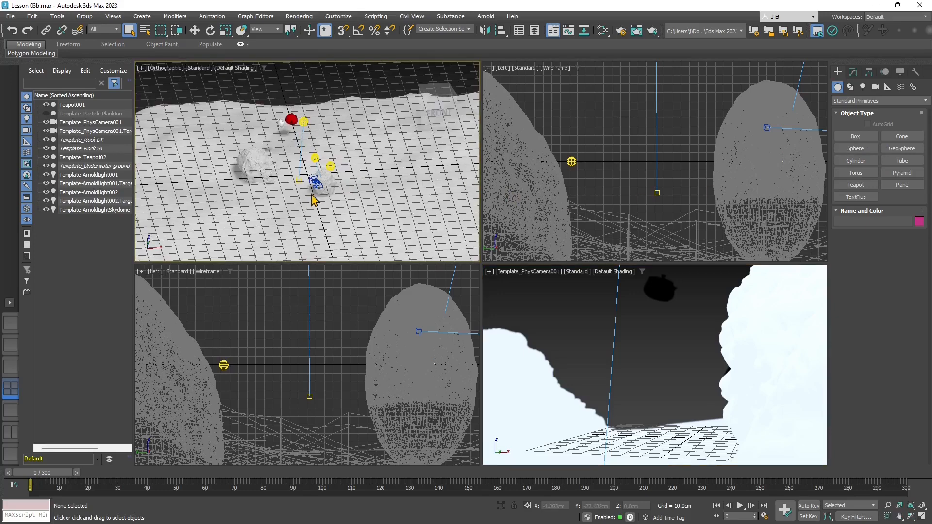
{"action": "middle_click_drag", "start_coordinate": [307, 216], "coordinate": [324, 208]}
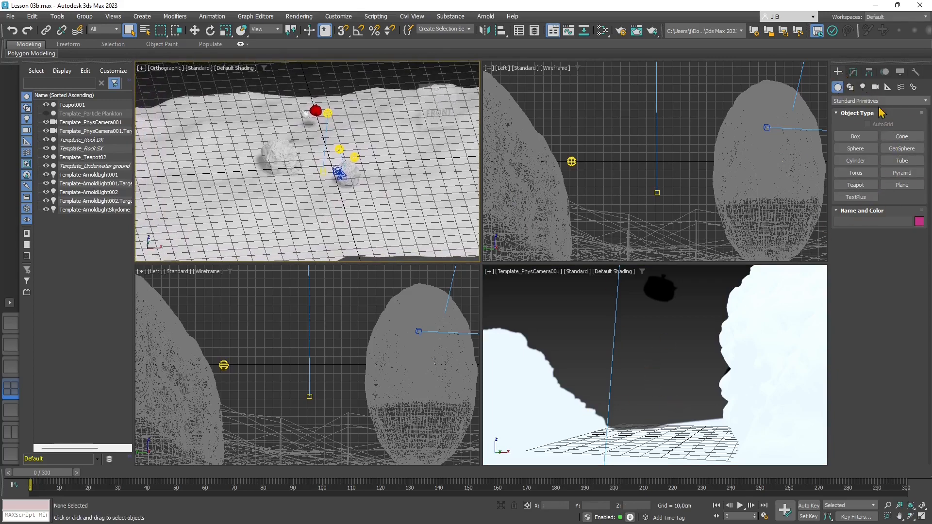
{"action": "scroll", "coordinate": [276, 188], "scroll_direction": "up", "scroll_amount": 4}
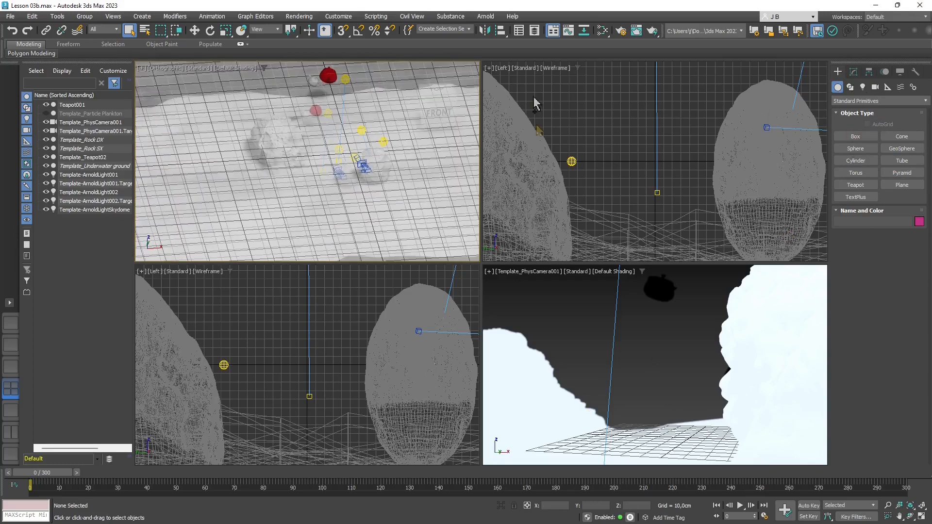
{"action": "scroll", "coordinate": [642, 197], "scroll_direction": "down", "scroll_amount": 3}
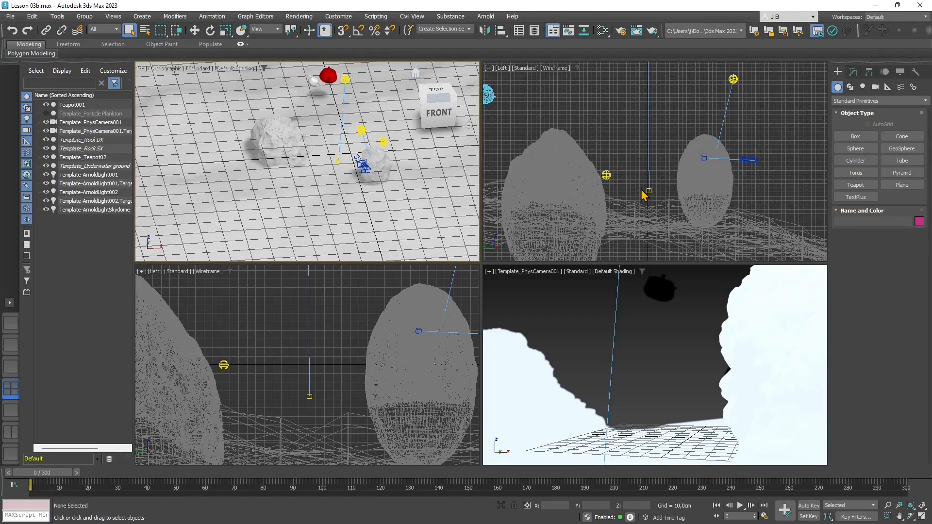
{"action": "middle_click_drag", "start_coordinate": [608, 207], "coordinate": [635, 189]}
{"action": "scroll", "coordinate": [635, 189], "scroll_direction": "down", "scroll_amount": 3}
{"action": "scroll", "coordinate": [624, 203], "scroll_direction": "up", "scroll_amount": 2}
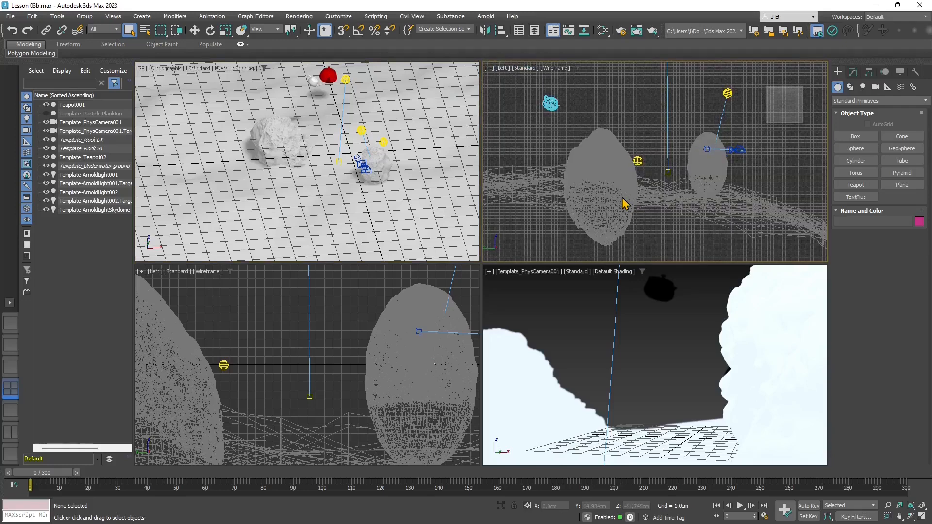
{"action": "scroll", "coordinate": [625, 204], "scroll_direction": "down", "scroll_amount": 3}
{"action": "left_click", "coordinate": [524, 152]}
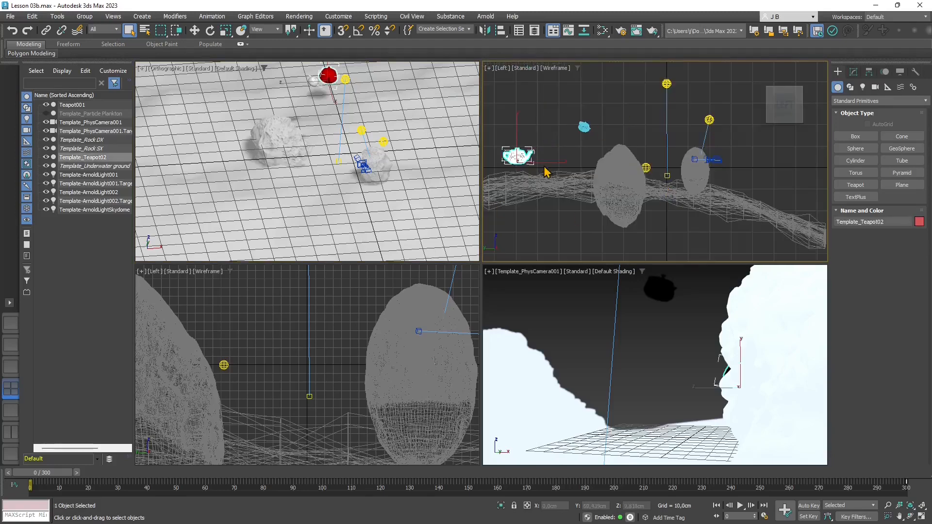
{"action": "left_click", "coordinate": [566, 195]}
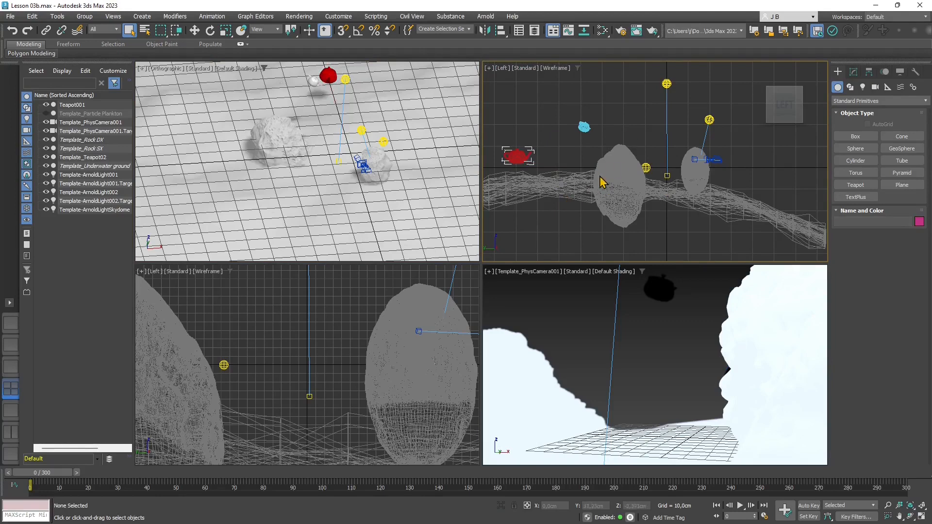
{"action": "middle_click_drag", "start_coordinate": [601, 182], "coordinate": [625, 185]}
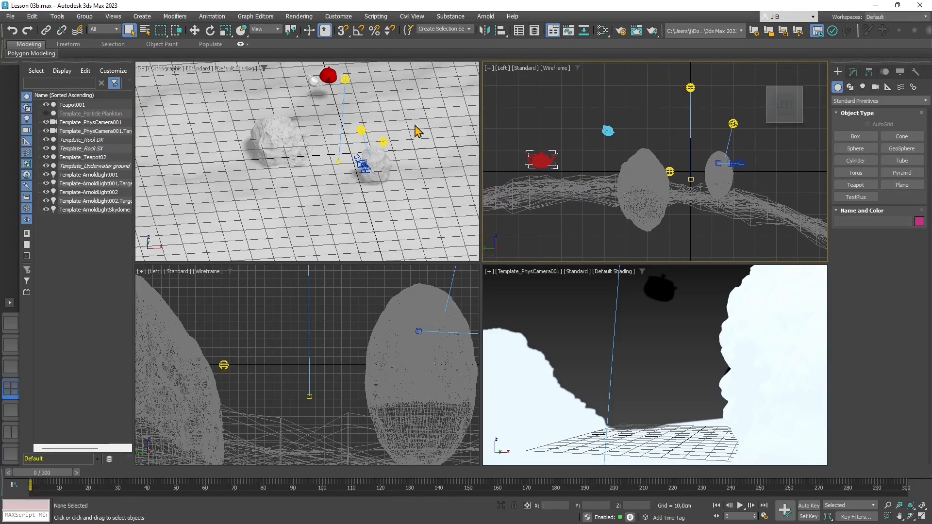
{"action": "scroll", "coordinate": [345, 157], "scroll_direction": "down", "scroll_amount": 3}
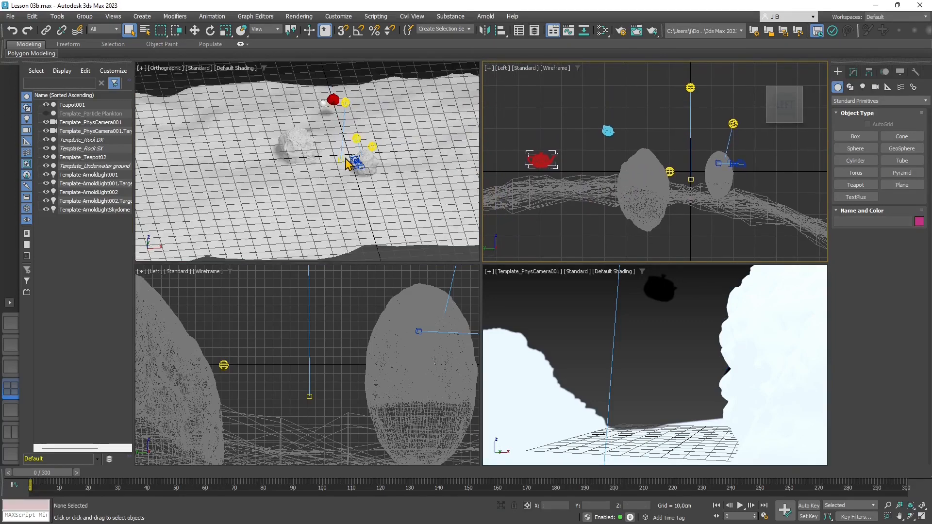
{"action": "middle_click_drag", "start_coordinate": [341, 162], "coordinate": [358, 171]}
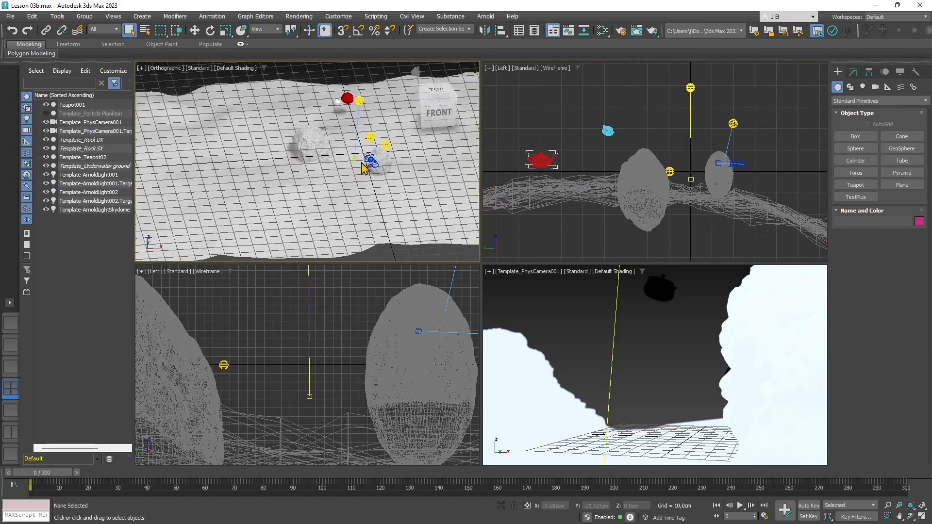
{"action": "middle_click_drag", "start_coordinate": [592, 175], "coordinate": [596, 178]}
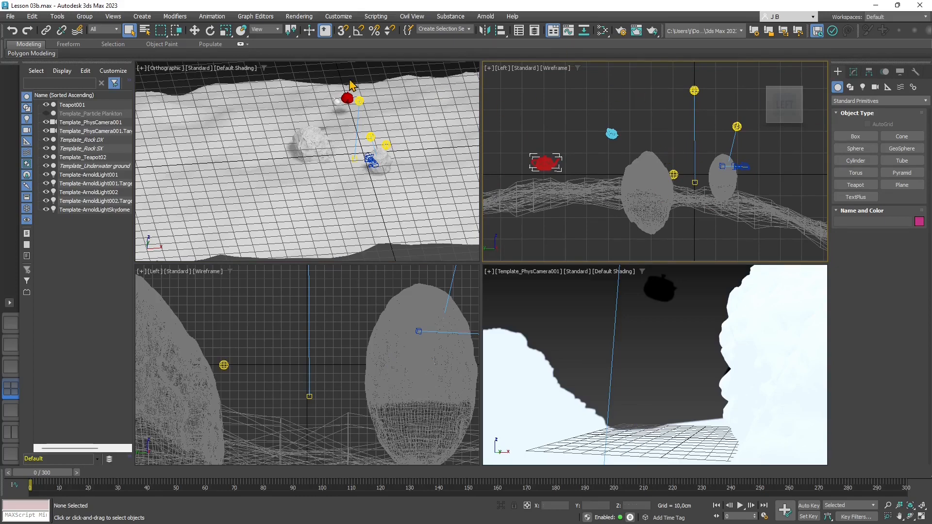
Look at the templates offered for a new scene and dismiss them without creating one
{"action": "left_click", "coordinate": [18, 18]}
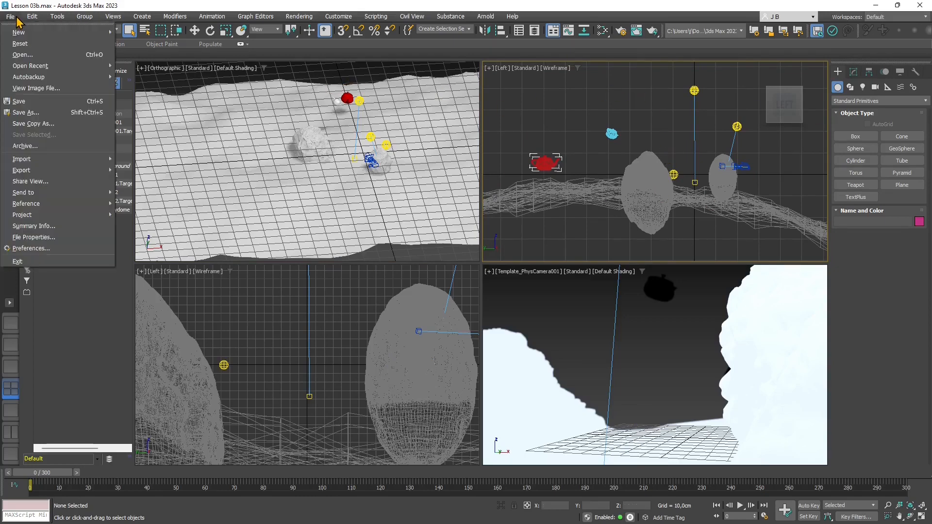
{"action": "mouse_move", "coordinate": [22, 38]}
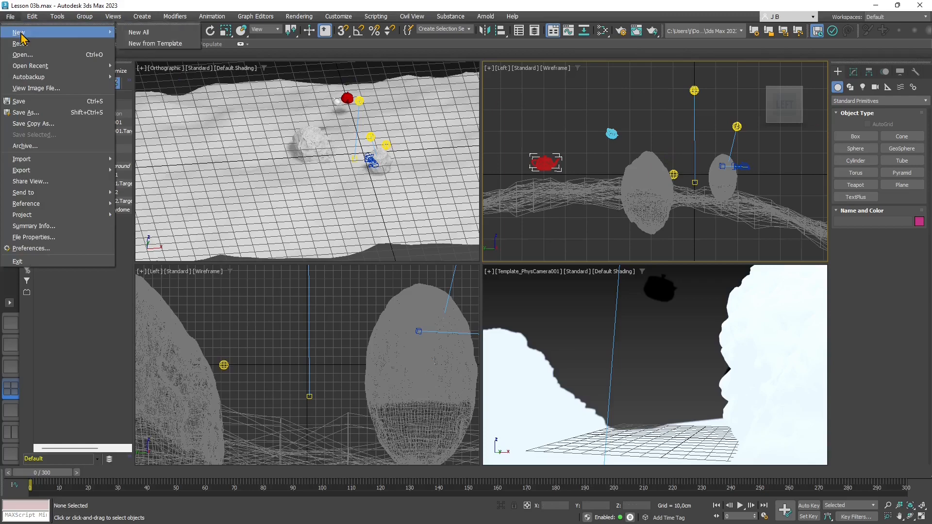
{"action": "left_click", "coordinate": [541, 155]}
{"action": "scroll", "coordinate": [295, 376], "scroll_direction": "down", "scroll_amount": 2}
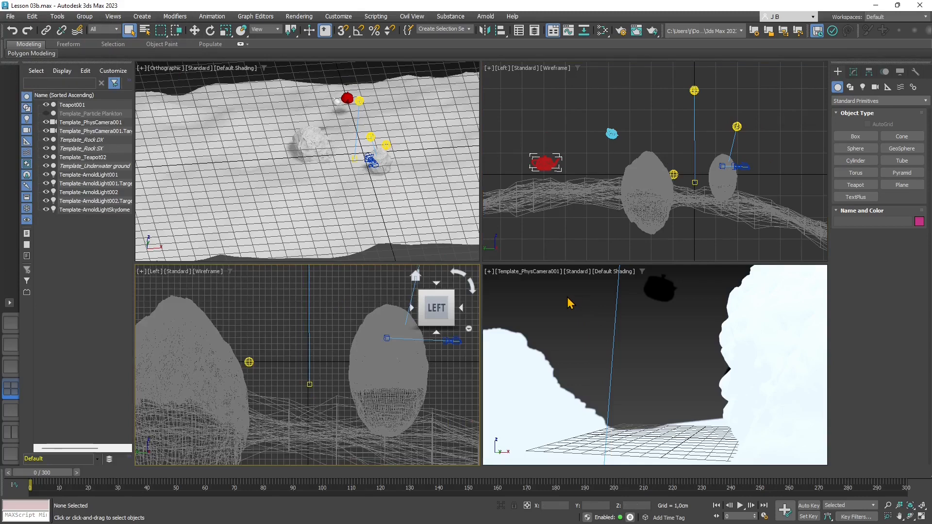
{"action": "left_click", "coordinate": [9, 16]}
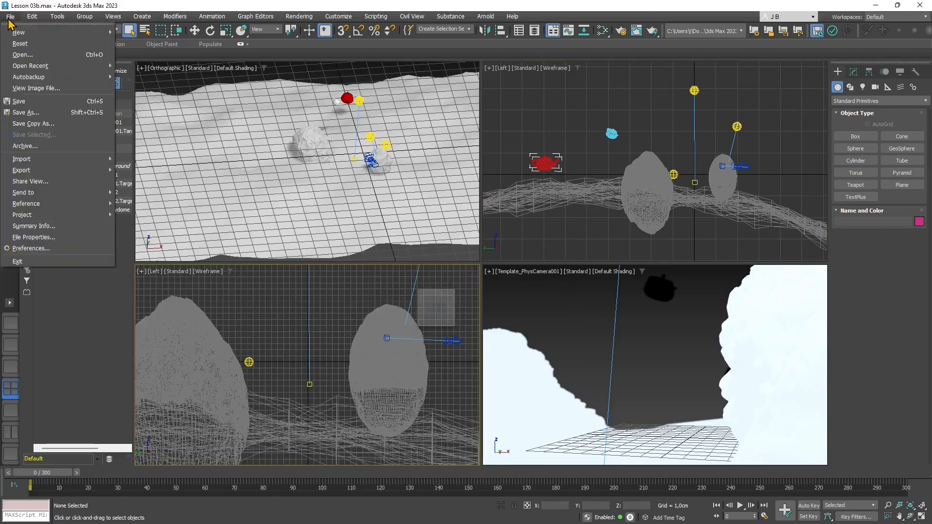
{"action": "mouse_move", "coordinate": [23, 32]}
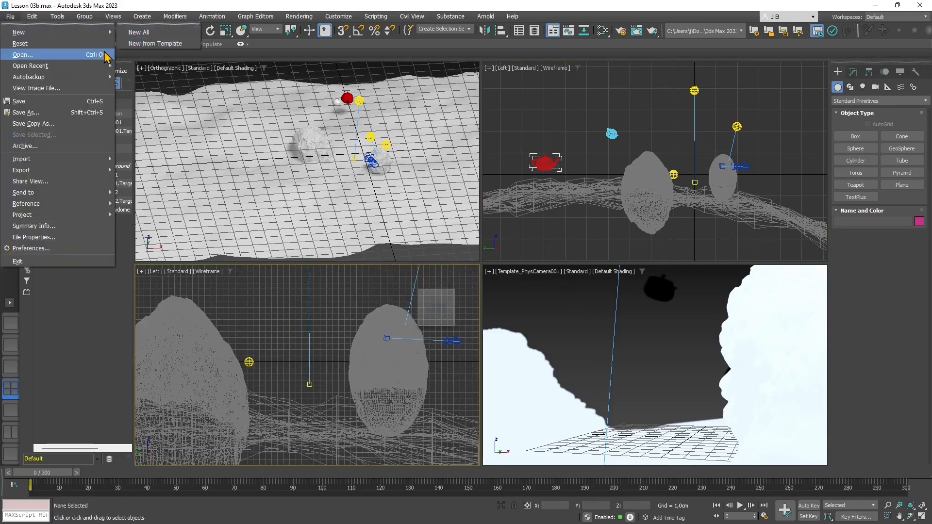
{"action": "left_click", "coordinate": [146, 44]}
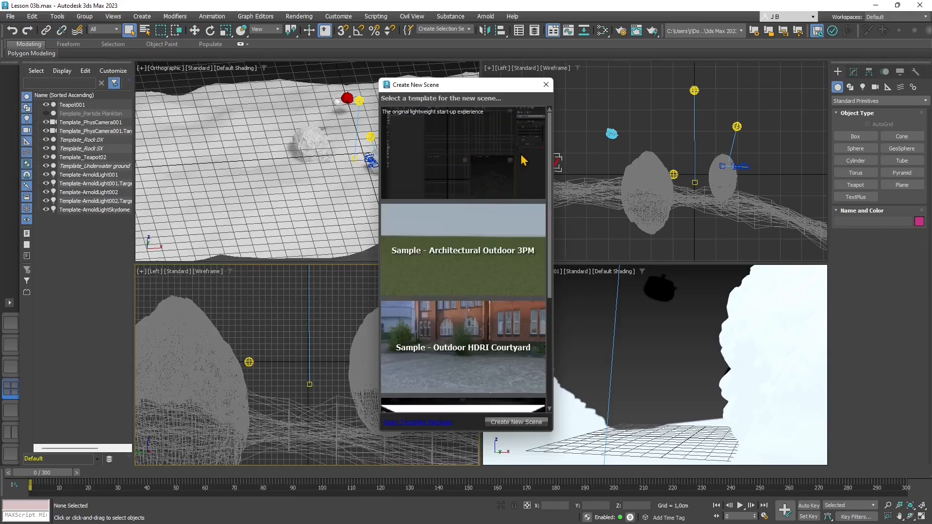
{"action": "left_click", "coordinate": [546, 84]}
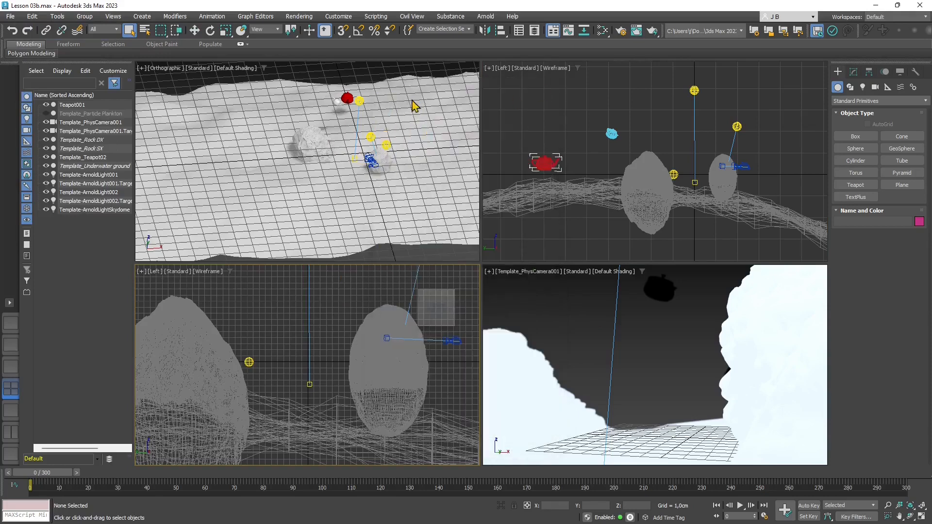
Open the scene file Lesson 04 from the 3DSMAX folder
{"action": "left_click", "coordinate": [10, 17]}
{"action": "left_click", "coordinate": [22, 51]}
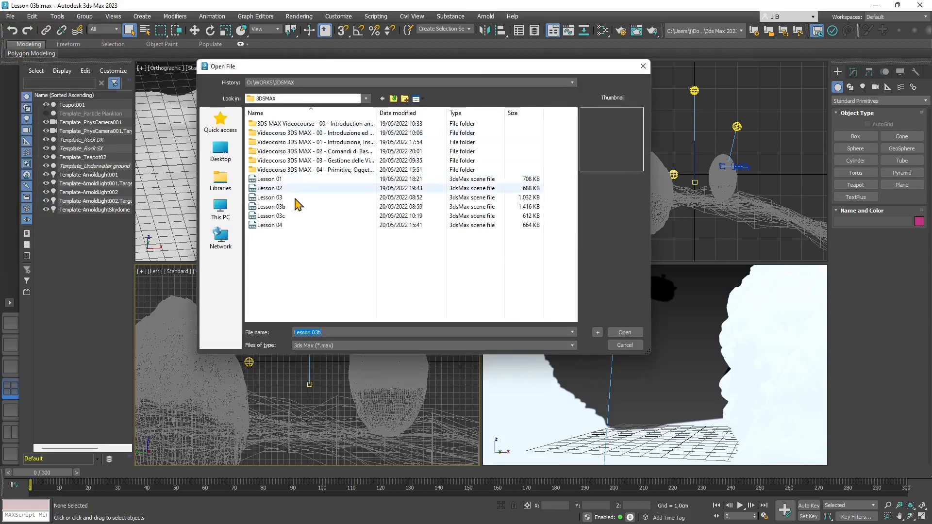
{"action": "left_click", "coordinate": [280, 226]}
{"action": "left_click", "coordinate": [624, 333]}
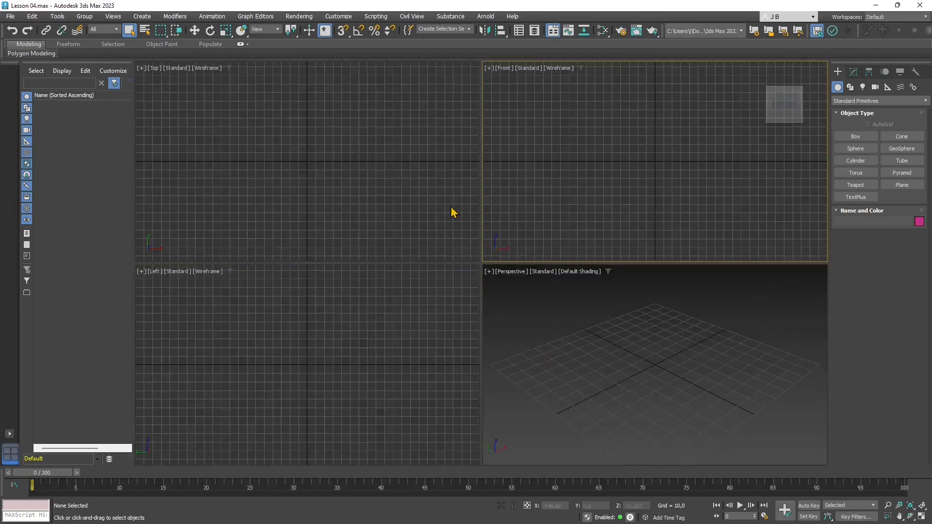
Activate the Top, Left, Perspective and Front viewports in turn to look at the empty layout
{"action": "left_click", "coordinate": [364, 197]}
{"action": "left_click", "coordinate": [368, 332]}
{"action": "left_click", "coordinate": [584, 375]}
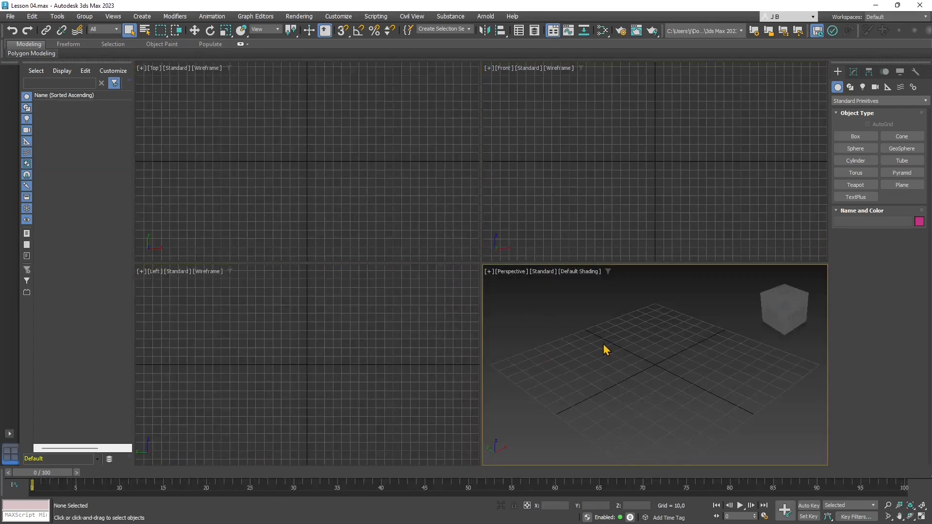
{"action": "left_click", "coordinate": [747, 190]}
{"action": "left_click", "coordinate": [424, 156]}
Return the wireframe viewport that was turned to Back to the Left view
{"action": "left_click", "coordinate": [413, 308]}
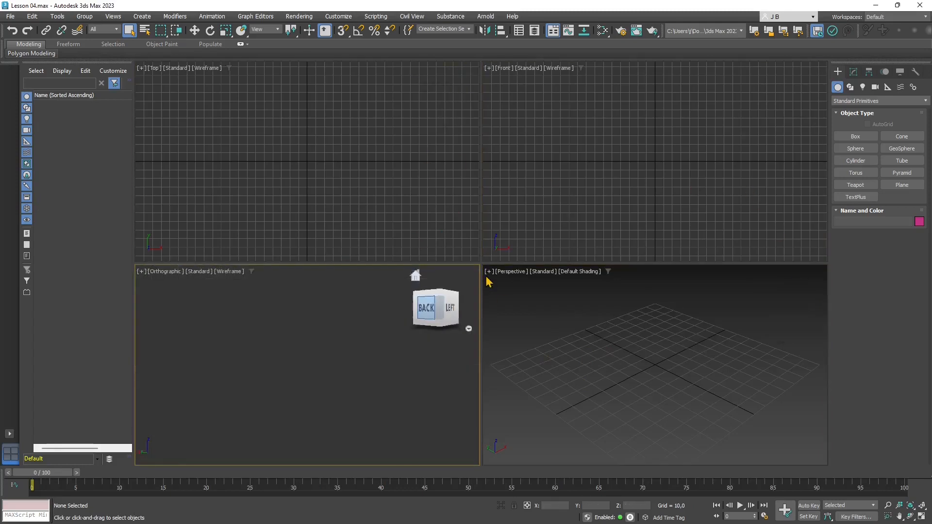
{"action": "left_click", "coordinate": [158, 275]}
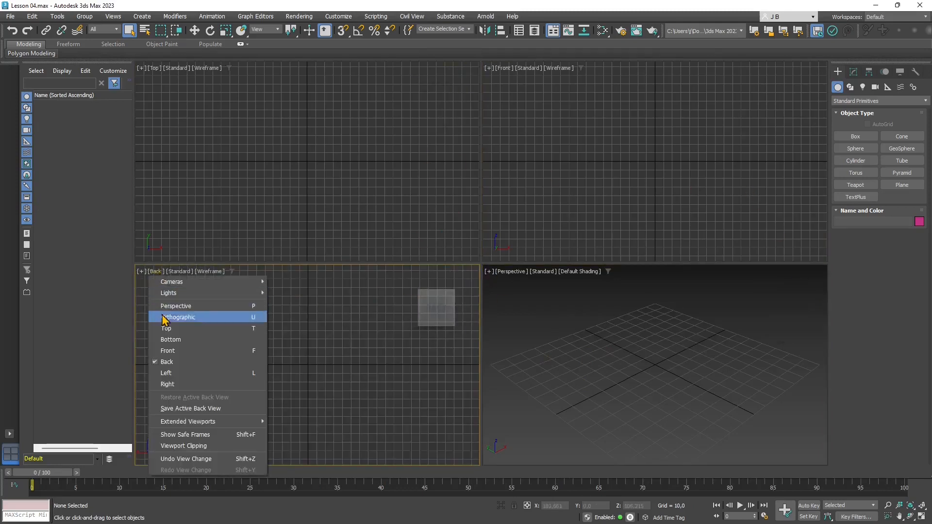
{"action": "left_click", "coordinate": [181, 372]}
Set the ViewCube size to Small in the viewport configuration and apply the change
{"action": "left_click", "coordinate": [536, 309]}
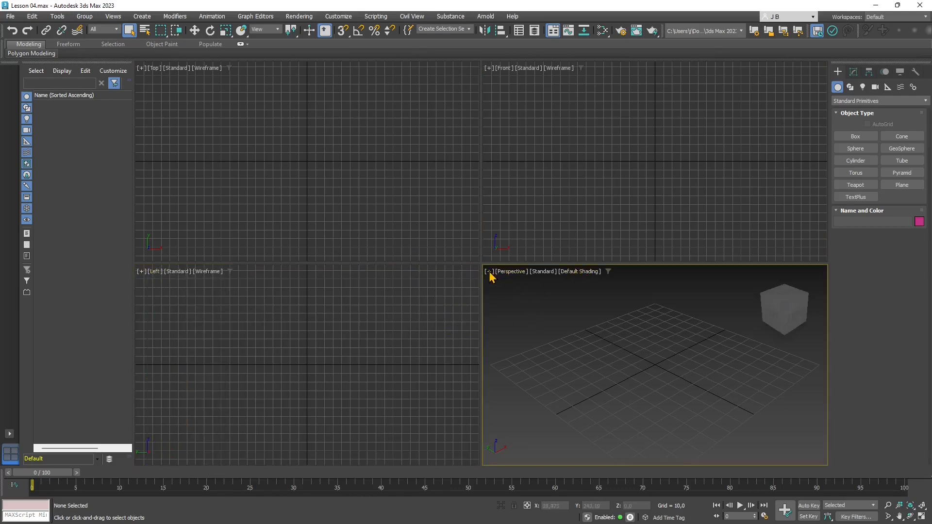
{"action": "left_click", "coordinate": [817, 329]}
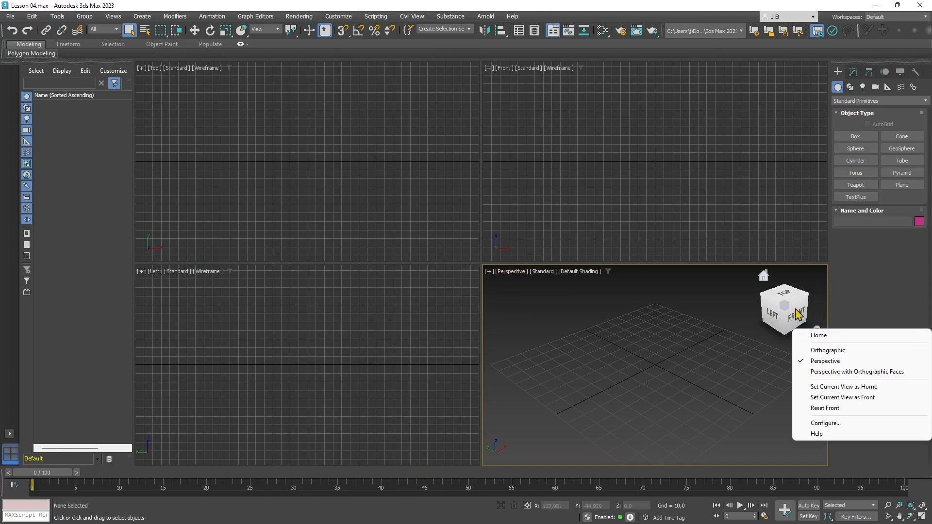
{"action": "left_click", "coordinate": [819, 424]}
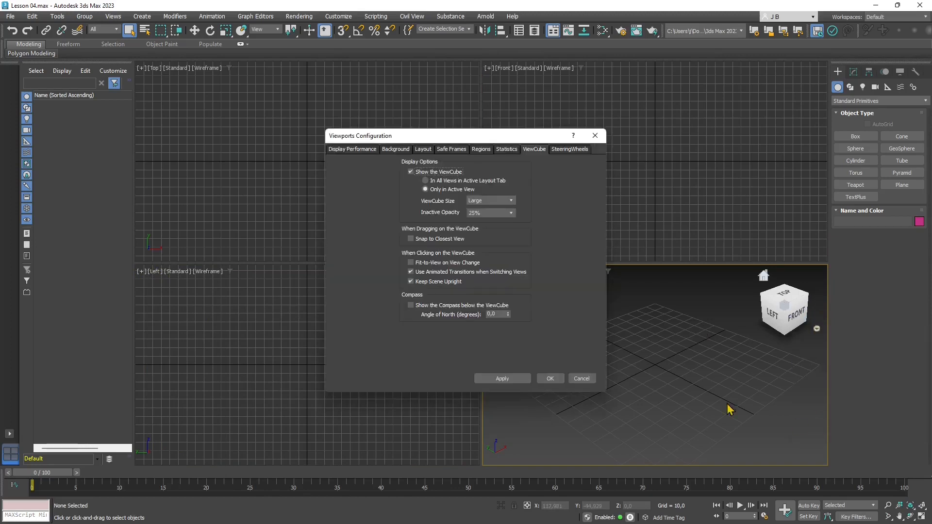
{"action": "left_click", "coordinate": [483, 204]}
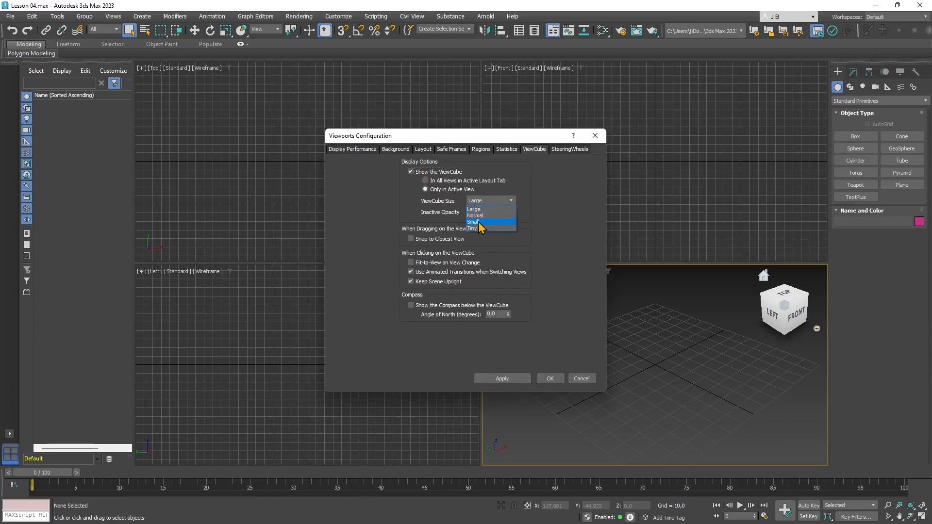
{"action": "left_click", "coordinate": [481, 226]}
{"action": "left_click", "coordinate": [488, 201]}
{"action": "left_click", "coordinate": [484, 222]}
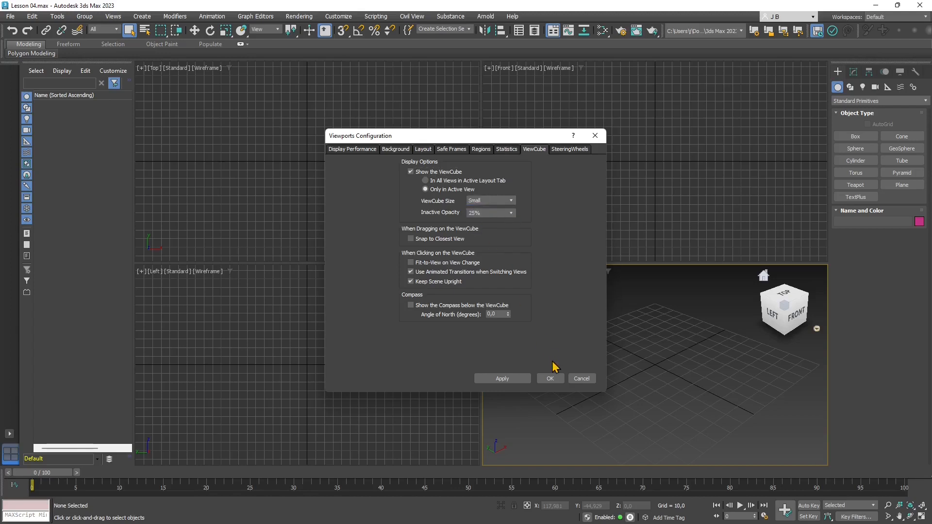
{"action": "left_click", "coordinate": [508, 379]}
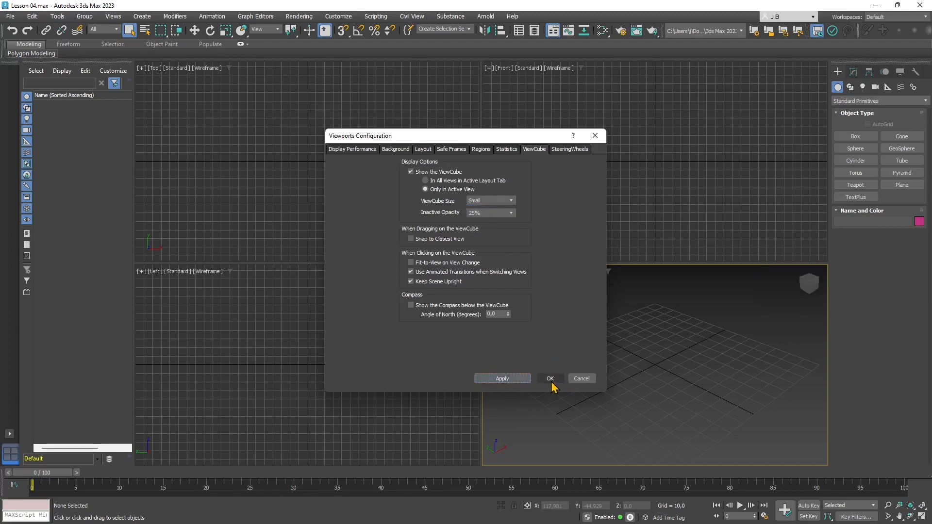
{"action": "left_click", "coordinate": [550, 379]}
Activate each of the four viewports in turn to check the resized ViewCube, ending in Perspective
{"action": "left_click", "coordinate": [414, 198]}
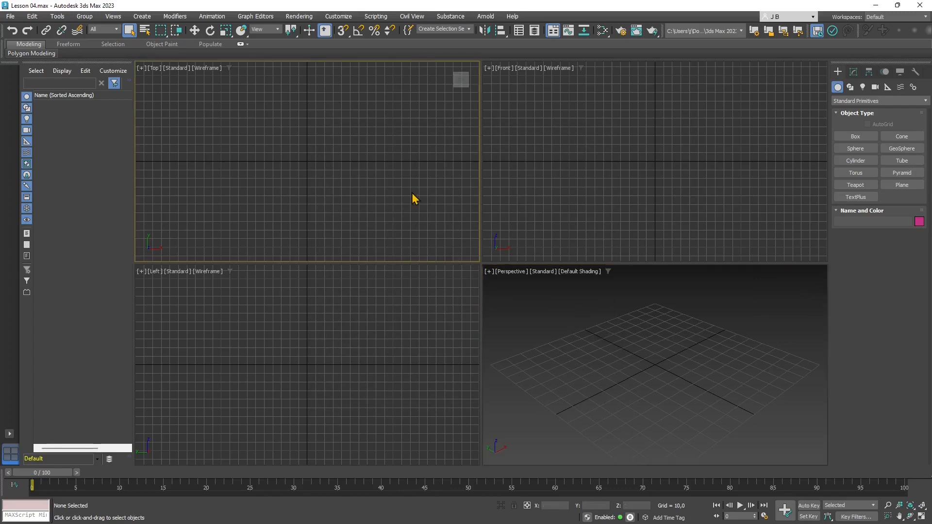
{"action": "left_click", "coordinate": [390, 318]}
{"action": "left_click", "coordinate": [404, 214]}
{"action": "left_click", "coordinate": [521, 186]}
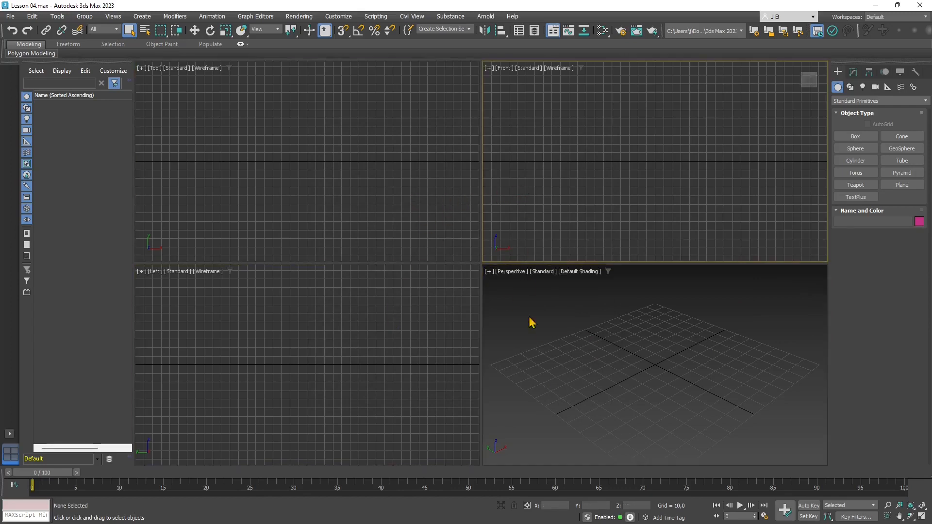
{"action": "left_click", "coordinate": [530, 320]}
{"action": "left_click", "coordinate": [399, 314]}
{"action": "left_click", "coordinate": [396, 241]}
{"action": "left_click", "coordinate": [519, 228]}
{"action": "left_click", "coordinate": [550, 320]}
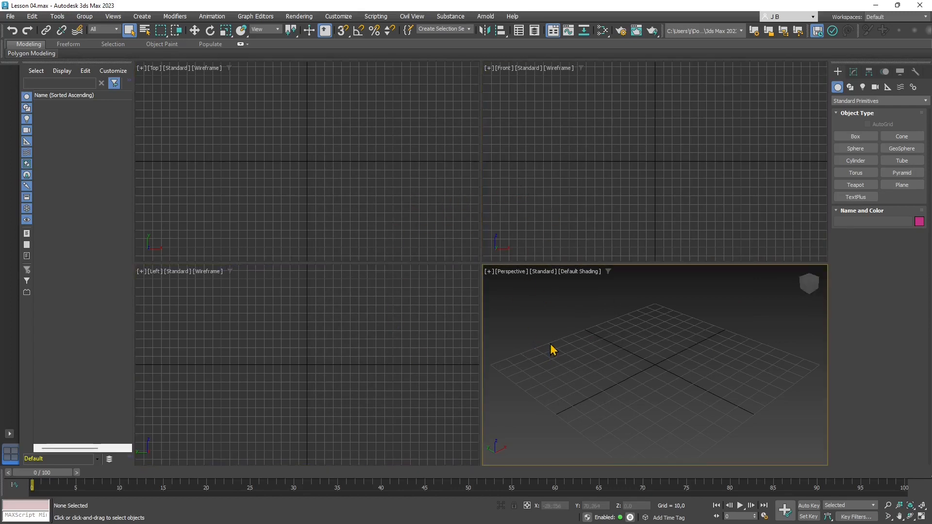
Create a flat box over the Perspective grid, about 141 long, 138.5 wide and -3.2 high
{"action": "left_click", "coordinate": [862, 138]}
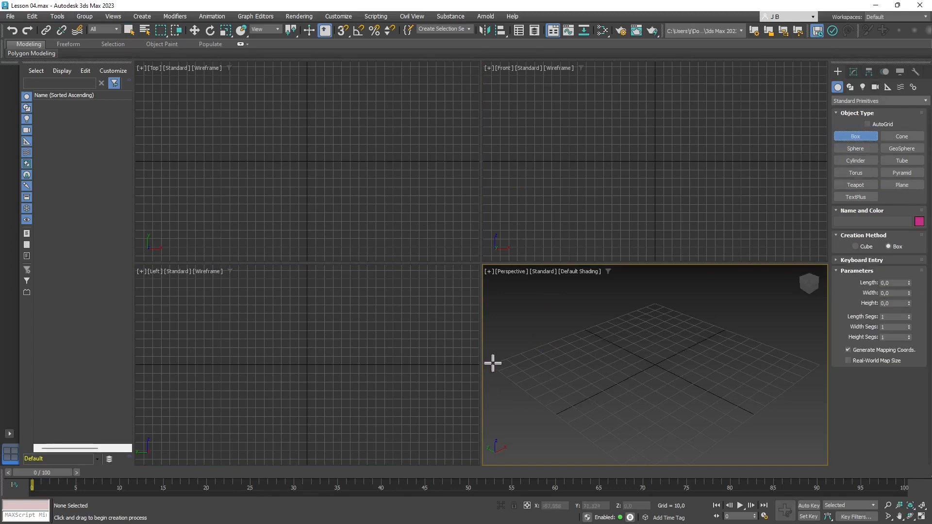
{"action": "left_click_drag", "start_coordinate": [493, 363], "coordinate": [819, 364]}
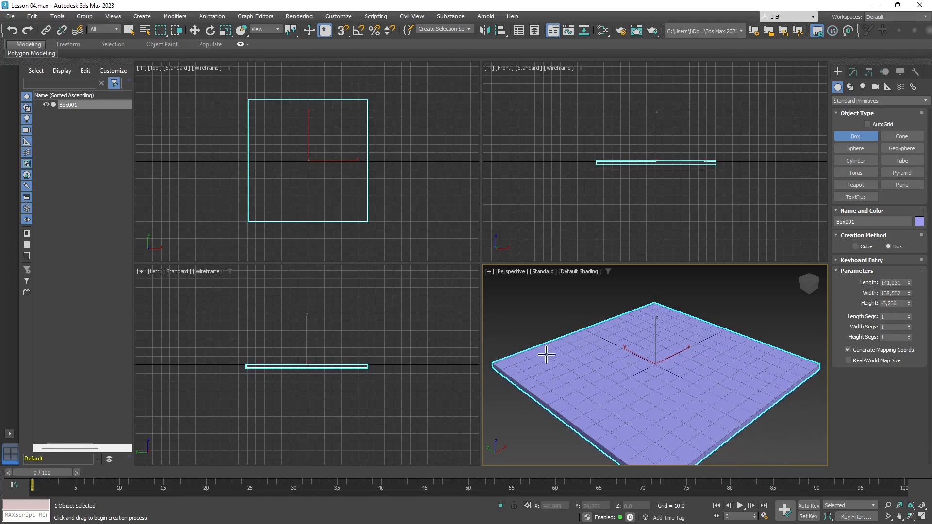
{"action": "scroll", "coordinate": [546, 355], "scroll_direction": "down", "scroll_amount": 3}
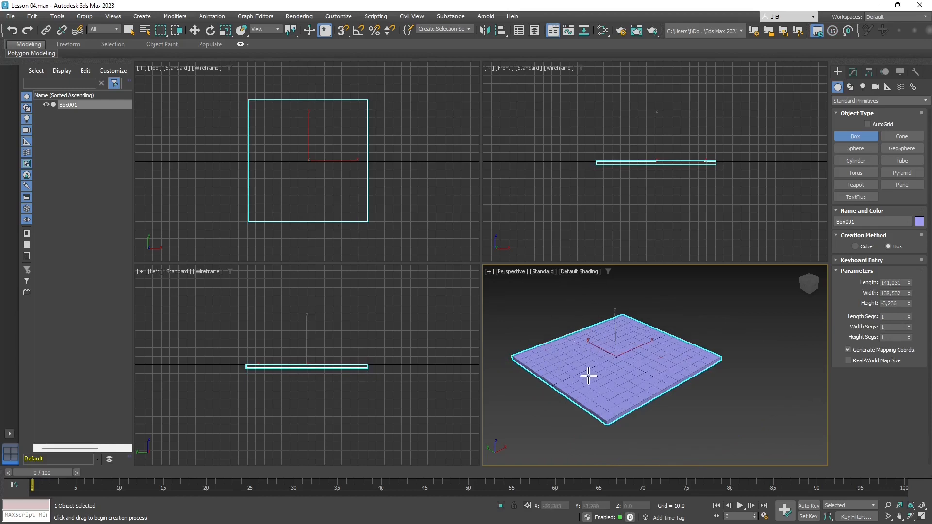
Rename the flat box to Floor and change its object color to the pale cyan of the basic palette
{"action": "scroll", "coordinate": [589, 375], "scroll_direction": "up", "scroll_amount": 3}
{"action": "middle_click_drag", "start_coordinate": [591, 378], "coordinate": [616, 378]}
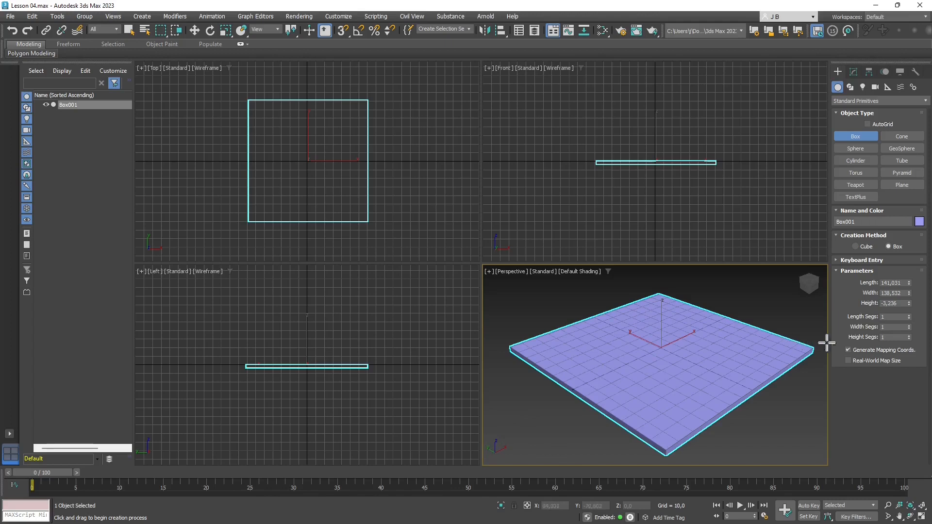
{"action": "left_click", "coordinate": [852, 223]}
{"action": "left_click", "coordinate": [919, 222]}
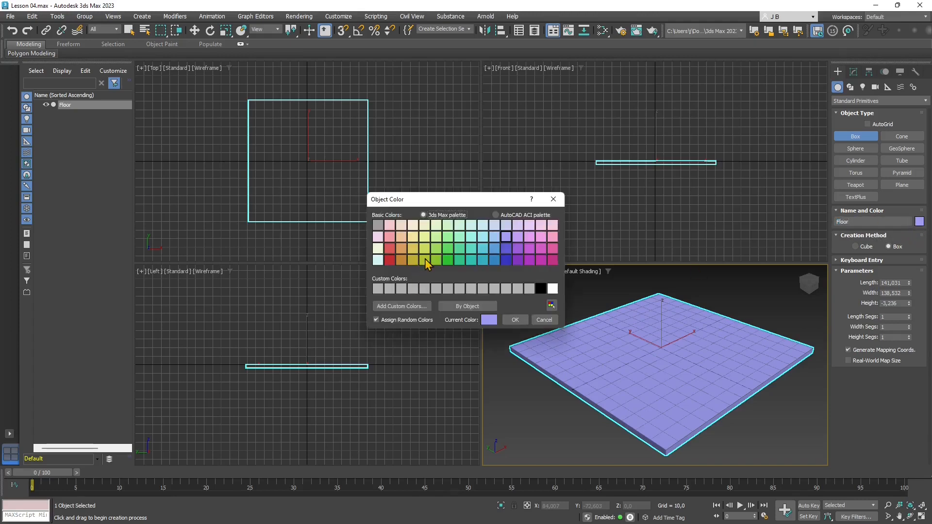
{"action": "left_click", "coordinate": [381, 260]}
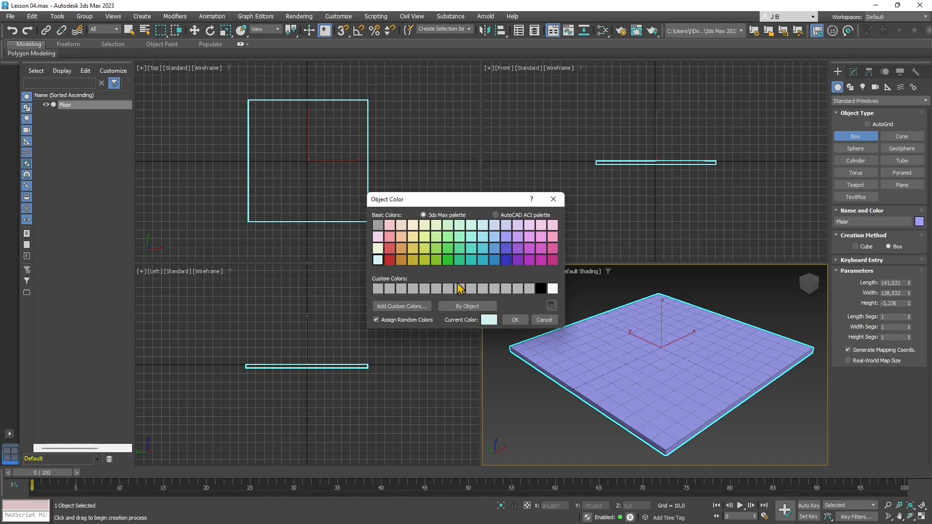
{"action": "left_click", "coordinate": [514, 320]}
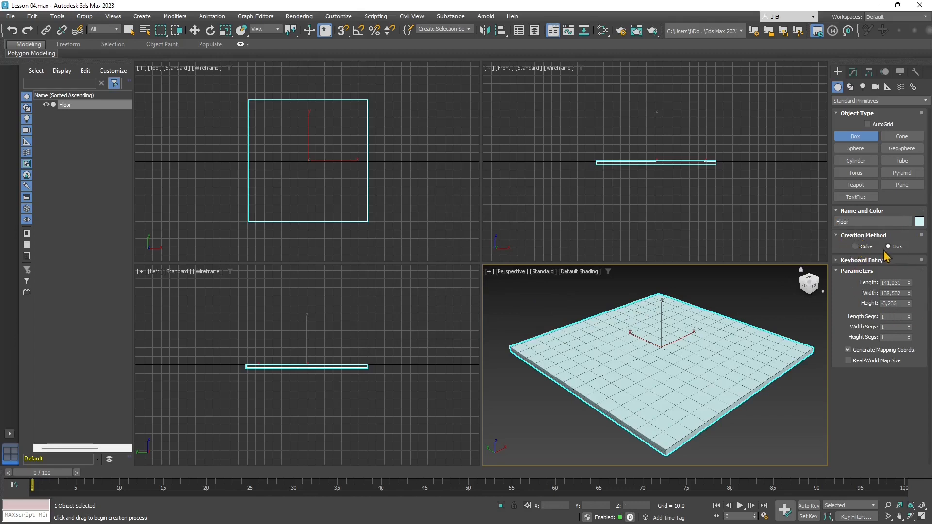
With the Cube creation method, create two cubes beside the floor in the Top view, about 43.4 and 30.8 per side
{"action": "left_click", "coordinate": [857, 247]}
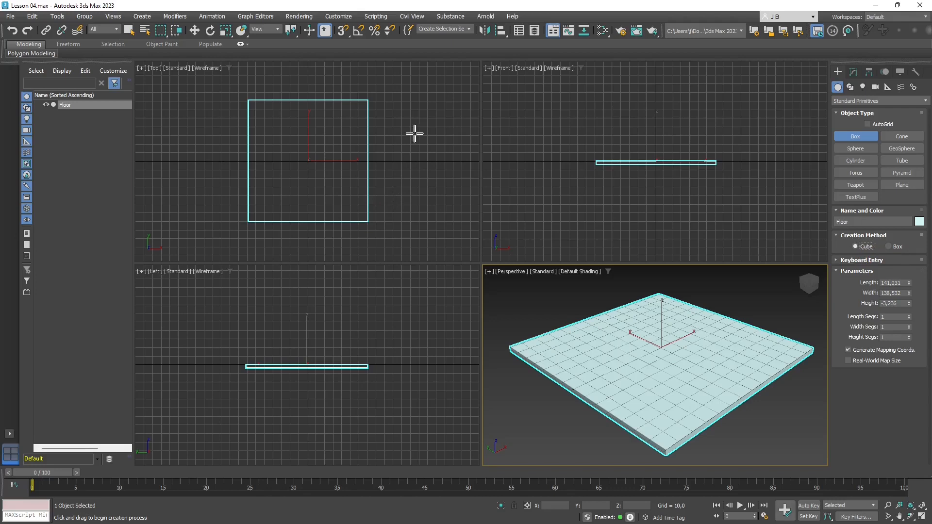
{"action": "mouse_move", "coordinate": [414, 133]}
{"action": "left_mouse_down"}
{"action": "mouse_move", "coordinate": [425, 186]}
{"action": "mouse_move", "coordinate": [422, 135]}
{"action": "mouse_move", "coordinate": [426, 162]}
{"action": "mouse_move", "coordinate": [427, 141]}
{"action": "mouse_move", "coordinate": [421, 150]}
{"action": "left_mouse_up"}
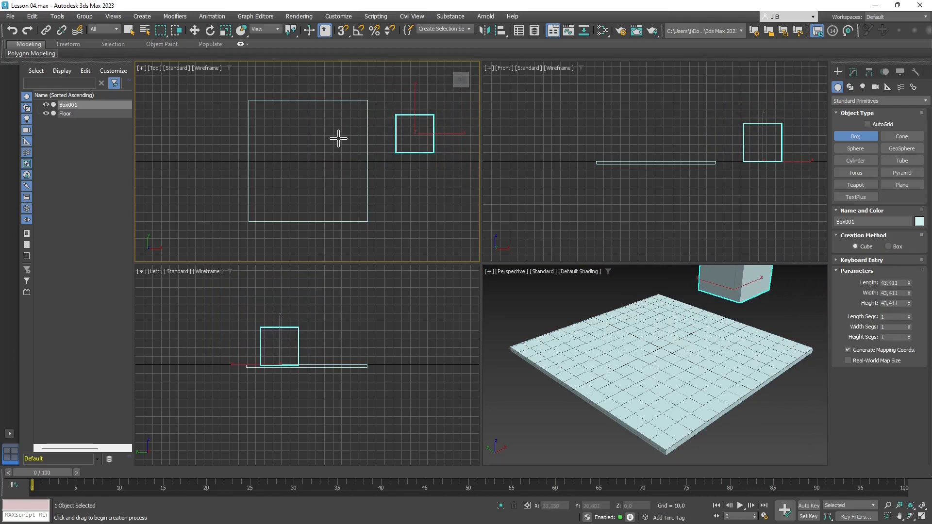
{"action": "left_click_drag", "start_coordinate": [392, 193], "coordinate": [394, 206]}
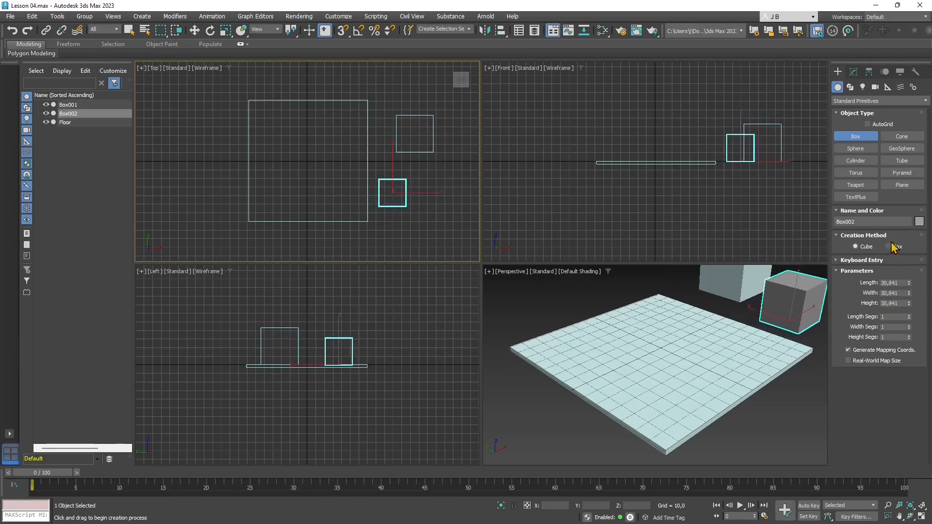
Create a third cube, about 33.6 per side, in the Top view on the opposite side of the floor
{"action": "middle_click_drag", "start_coordinate": [685, 376], "coordinate": [666, 377]}
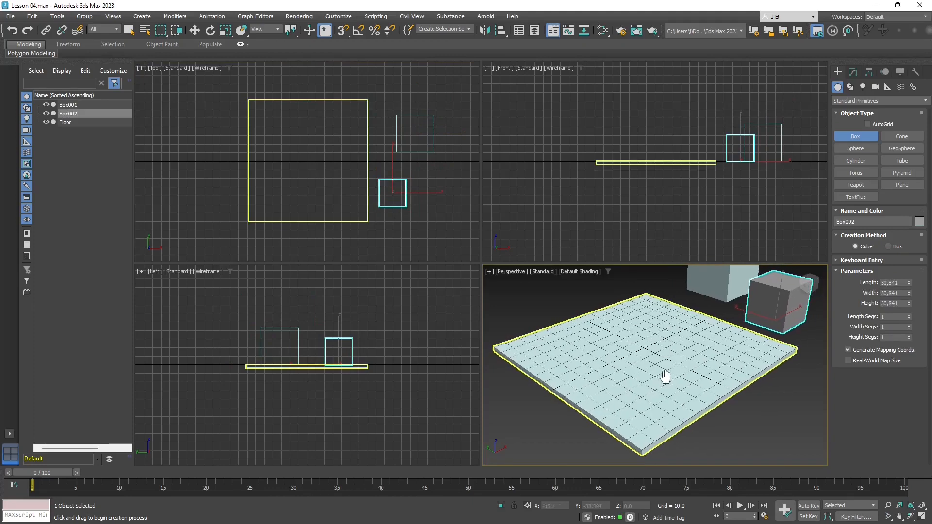
{"action": "mouse_move", "coordinate": [686, 338]}
{"action": "middle_mouse_down"}
{"action": "mouse_move", "coordinate": [690, 370]}
{"action": "mouse_move", "coordinate": [676, 396]}
{"action": "mouse_move", "coordinate": [657, 395]}
{"action": "mouse_move", "coordinate": [652, 373]}
{"action": "mouse_move", "coordinate": [661, 381]}
{"action": "mouse_move", "coordinate": [689, 355]}
{"action": "middle_mouse_up"}
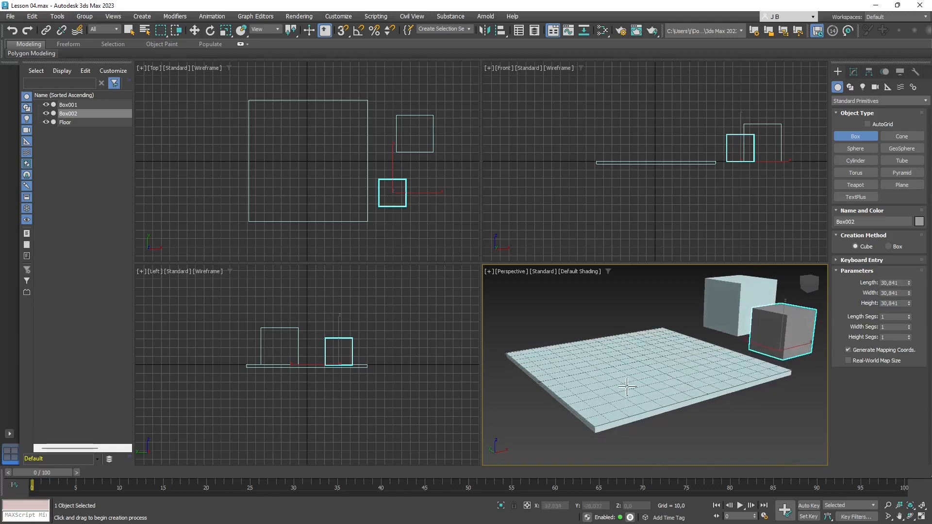
{"action": "left_click", "coordinate": [667, 357]}
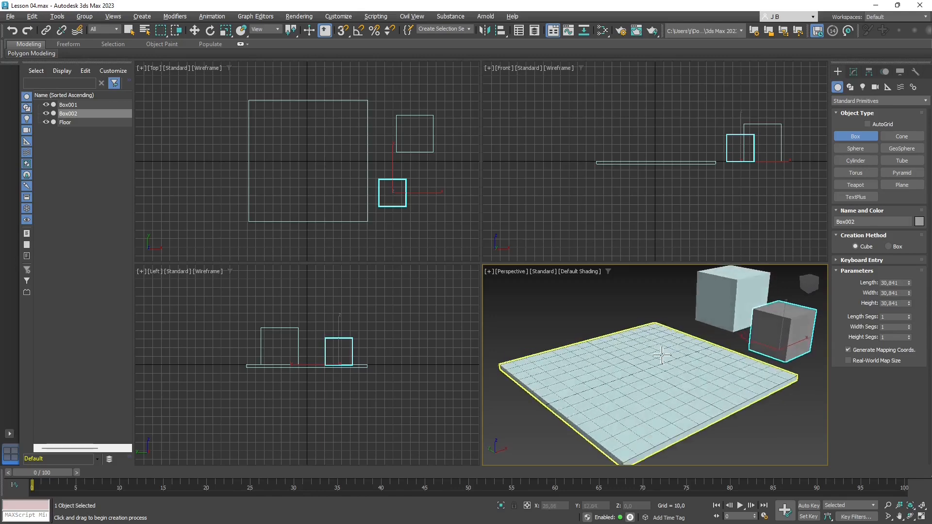
{"action": "middle_click_drag", "start_coordinate": [626, 408], "coordinate": [636, 384]}
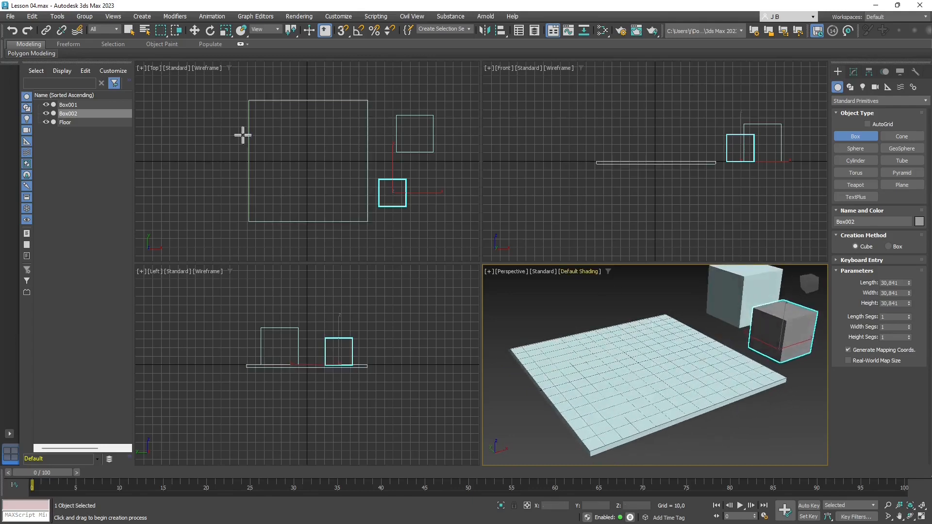
{"action": "left_click_drag", "start_coordinate": [188, 149], "coordinate": [199, 159]}
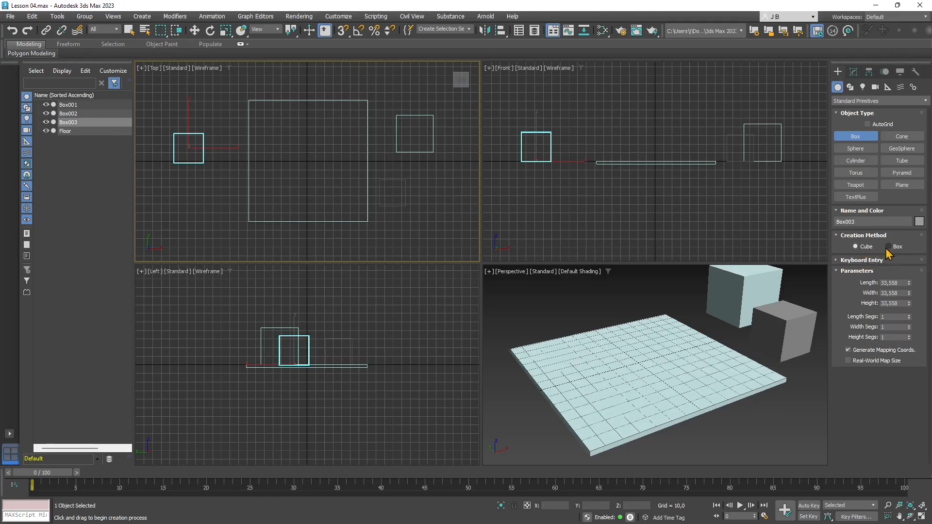
Create a cube by keyboard entry at X 10, Y 10, Z 10 with a length of 10
{"action": "left_click", "coordinate": [863, 261]}
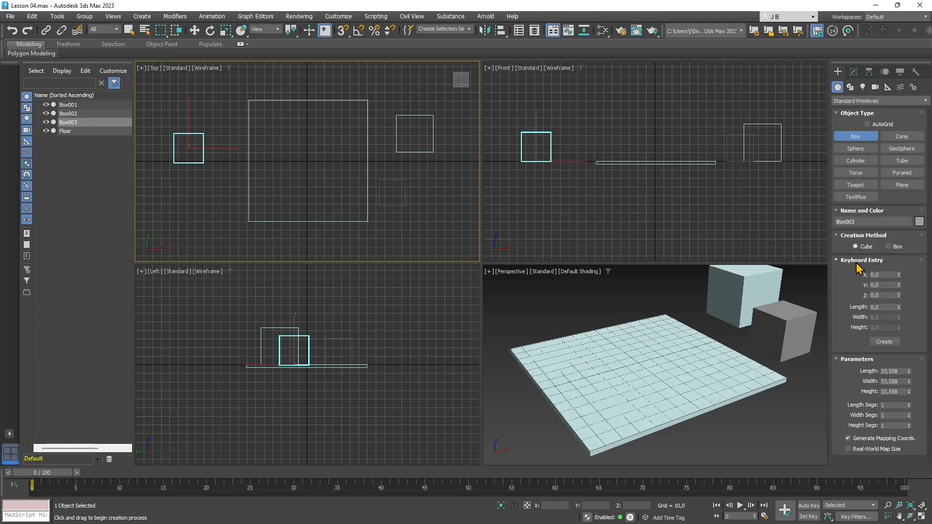
{"action": "left_click", "coordinate": [877, 276]}
{"action": "left_click_drag", "start_coordinate": [899, 306], "coordinate": [903, 290]}
{"action": "type", "text": "5"}
{"action": "key", "text": "Return"}
{"action": "type", "text": "10"}
{"action": "left_click", "coordinate": [883, 295]}
{"action": "left_click", "coordinate": [881, 275]}
{"action": "type", "text": "10"}
{"action": "left_click", "coordinate": [887, 285]}
{"action": "type", "text": "10"}
{"action": "left_click", "coordinate": [884, 294]}
{"action": "left_click", "coordinate": [884, 341]}
Examine the position of the small blue cube relative to the floor in the Front and Perspective views
{"action": "scroll", "coordinate": [681, 352], "scroll_direction": "up", "scroll_amount": 3}
{"action": "scroll", "coordinate": [681, 351], "scroll_direction": "up", "scroll_amount": 2}
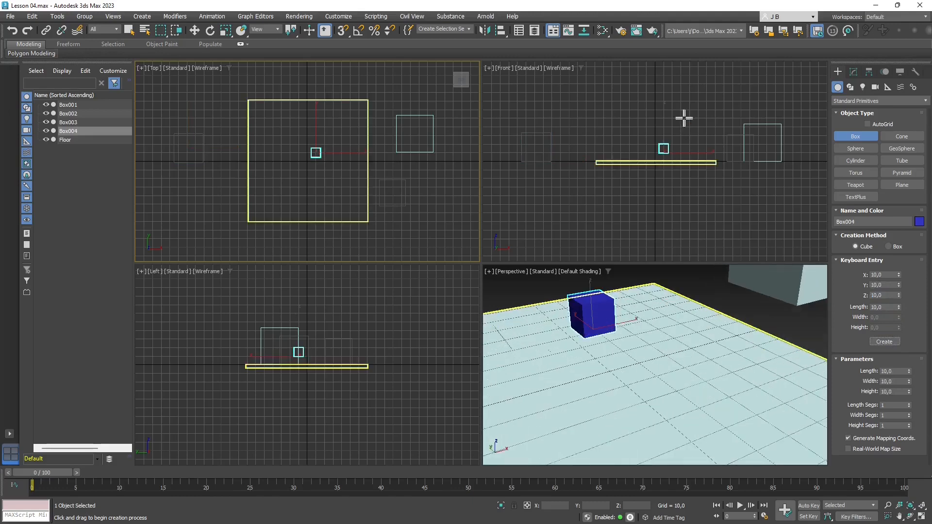
{"action": "scroll", "coordinate": [657, 160], "scroll_direction": "up", "scroll_amount": 8}
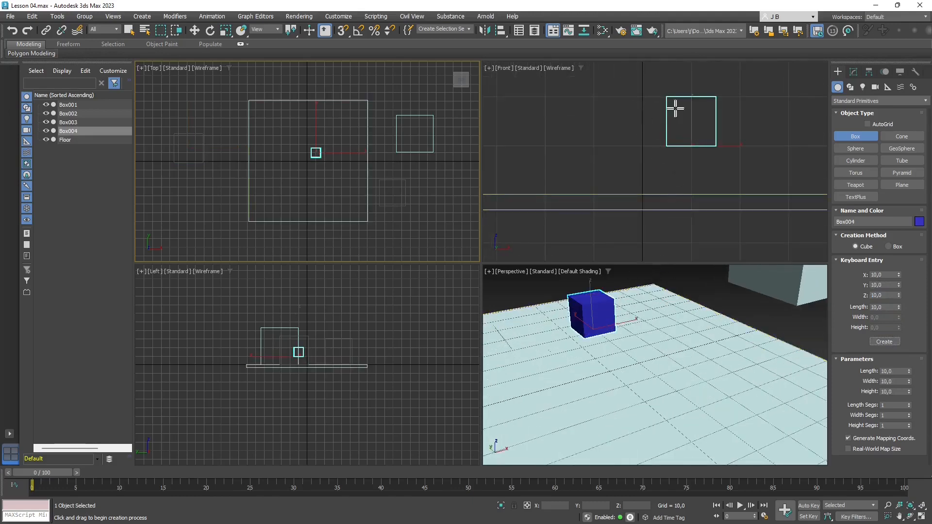
{"action": "scroll", "coordinate": [588, 377], "scroll_direction": "down", "scroll_amount": 2}
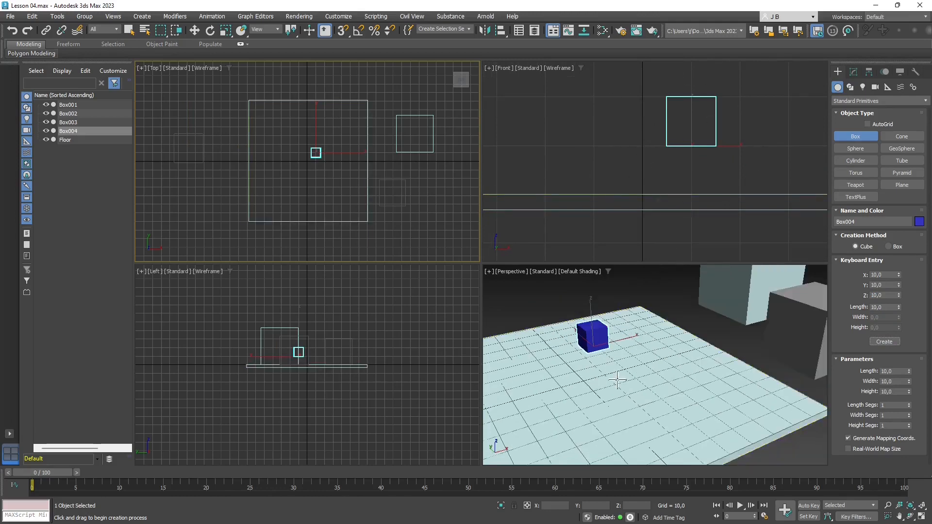
{"action": "middle_click_drag", "start_coordinate": [587, 343], "coordinate": [614, 336]}
{"action": "mouse_move", "coordinate": [589, 377]}
{"action": "middle_mouse_down"}
{"action": "mouse_move", "coordinate": [595, 362]}
{"action": "mouse_move", "coordinate": [604, 374]}
{"action": "mouse_move", "coordinate": [589, 348]}
{"action": "mouse_move", "coordinate": [615, 378]}
{"action": "mouse_move", "coordinate": [603, 381]}
{"action": "middle_mouse_up"}
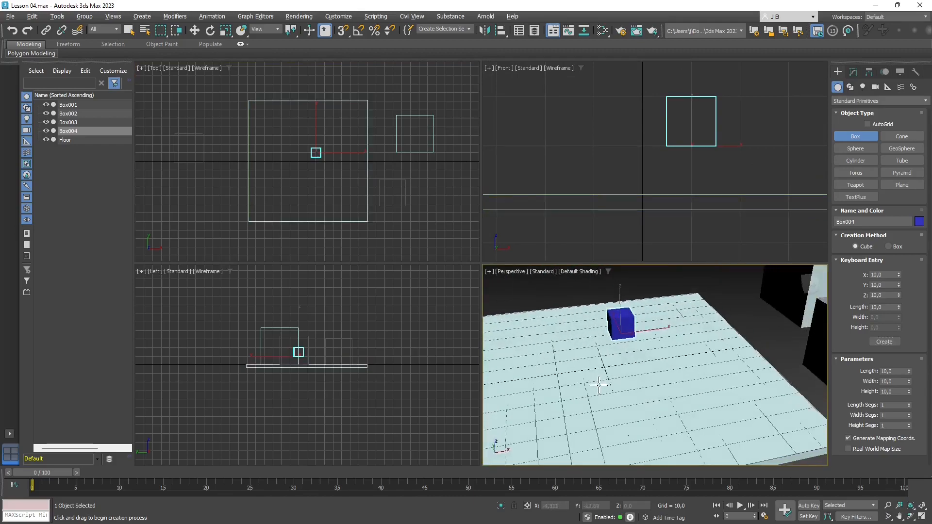
{"action": "scroll", "coordinate": [604, 381], "scroll_direction": "down", "scroll_amount": 5}
{"action": "scroll", "coordinate": [604, 385], "scroll_direction": "up", "scroll_amount": 4}
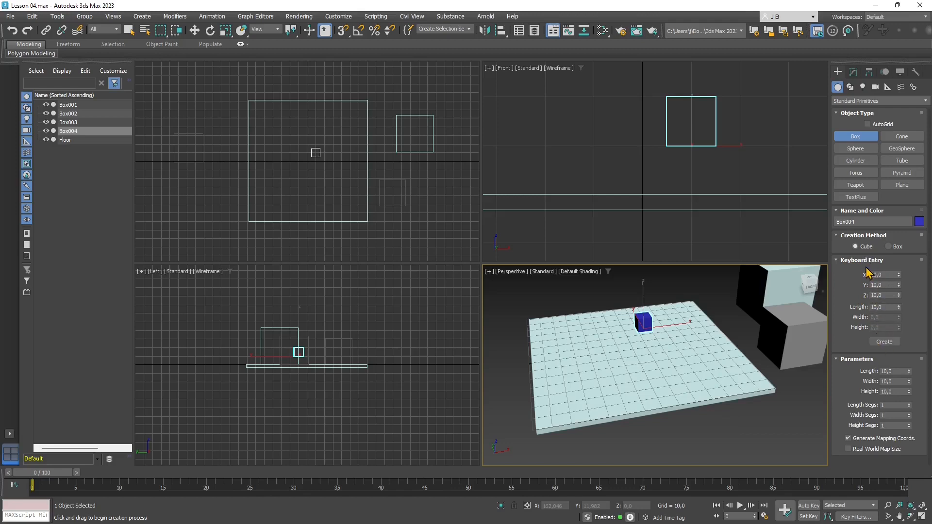
With the Box creation method, create a tall box at the floor's far corner in Perspective, about 15.1 long, 11.1 wide and 78.8 high
{"action": "left_click", "coordinate": [863, 261]}
{"action": "left_click", "coordinate": [890, 247]}
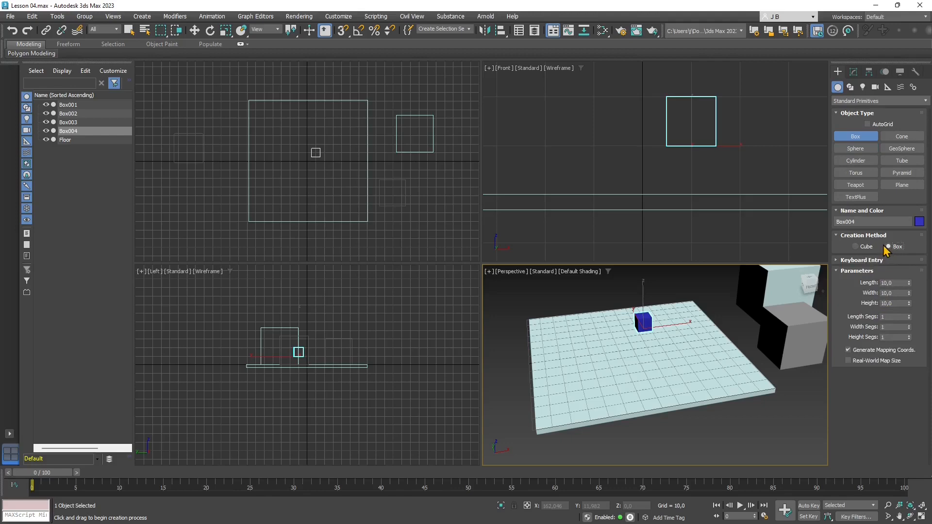
{"action": "scroll", "coordinate": [664, 391], "scroll_direction": "down", "scroll_amount": 5}
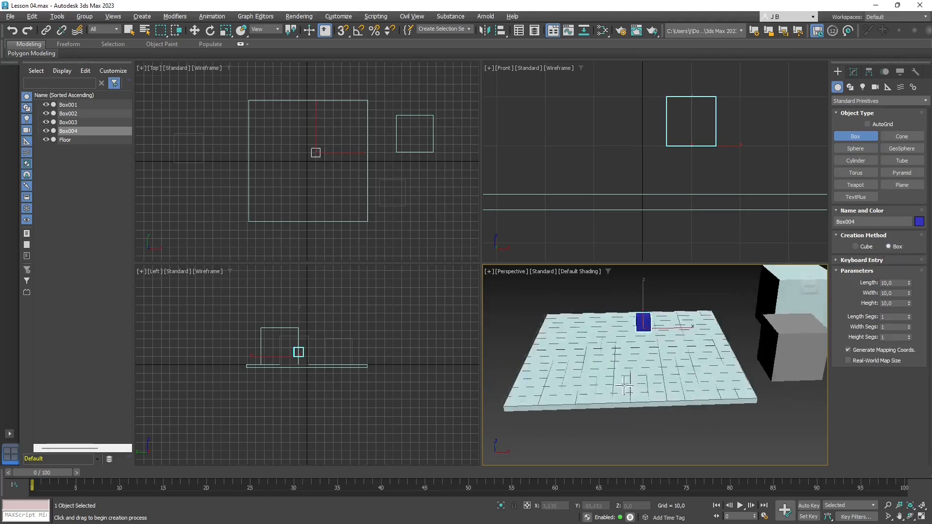
{"action": "scroll", "coordinate": [622, 359], "scroll_direction": "up", "scroll_amount": 6}
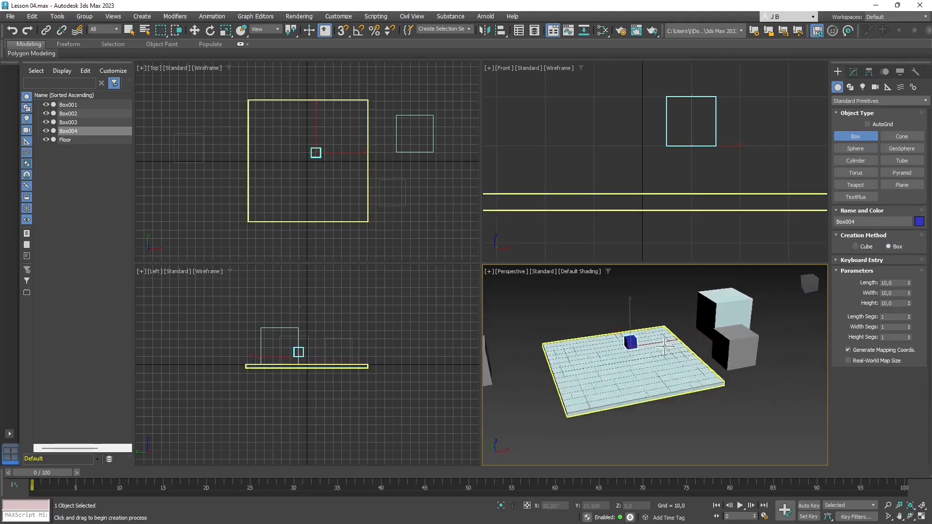
{"action": "scroll", "coordinate": [609, 370], "scroll_direction": "down", "scroll_amount": 5}
{"action": "middle_click_drag", "start_coordinate": [609, 370], "coordinate": [625, 389], "text": "alt"}
{"action": "scroll", "coordinate": [605, 335], "scroll_direction": "up", "scroll_amount": 3}
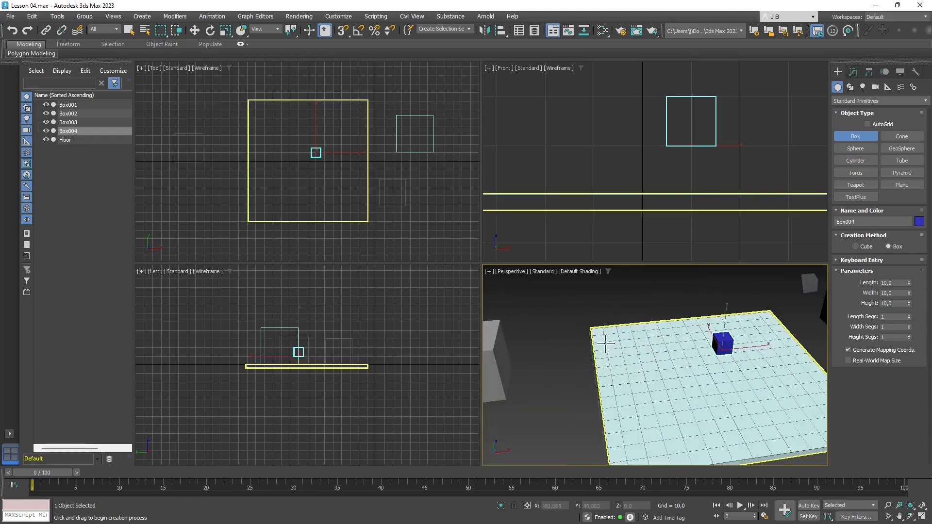
{"action": "left_click_drag", "start_coordinate": [606, 331], "coordinate": [622, 338]}
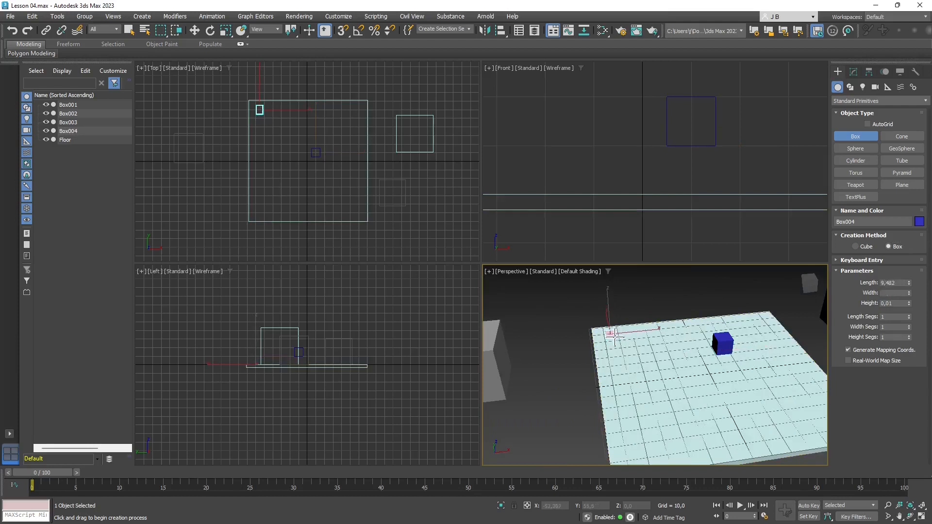
{"action": "left_click", "coordinate": [621, 338]}
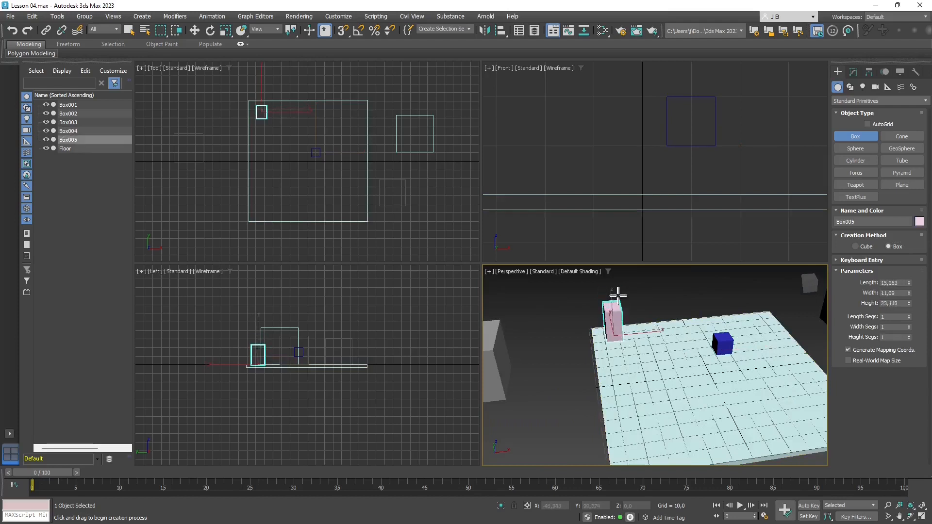
{"action": "left_click", "coordinate": [633, 231]}
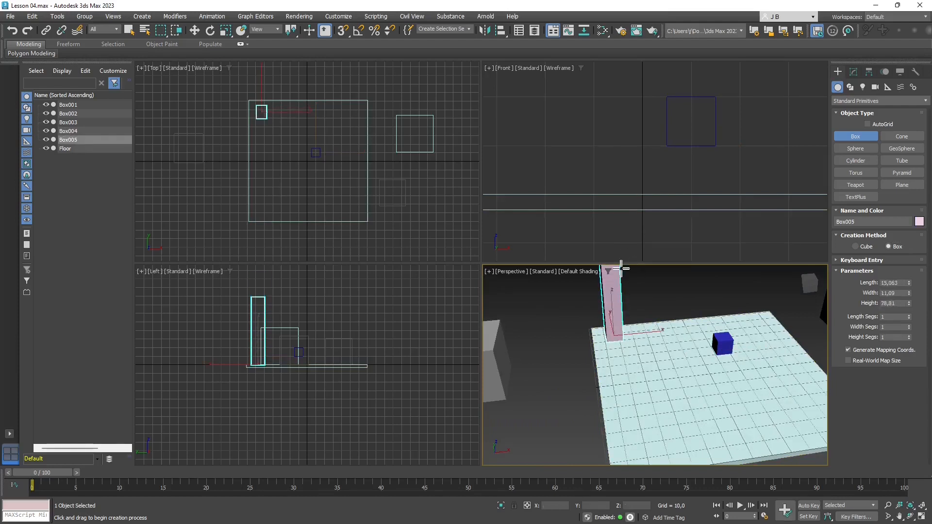
Rename the tall box at the floor's corner to Pillar
{"action": "scroll", "coordinate": [606, 372], "scroll_direction": "down", "scroll_amount": 3}
{"action": "middle_click_drag", "start_coordinate": [659, 389], "coordinate": [660, 368], "text": "alt"}
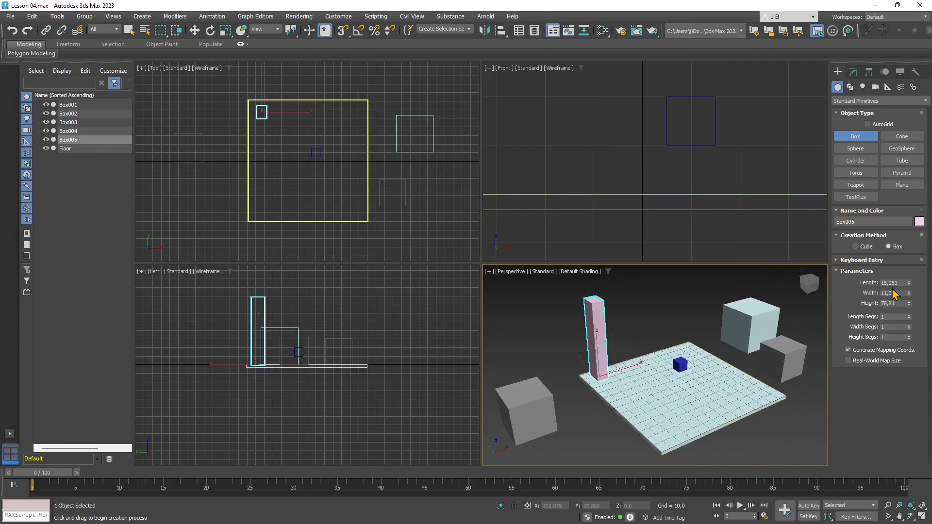
{"action": "left_click", "coordinate": [860, 222]}
{"action": "type", "text": "Pillar"}
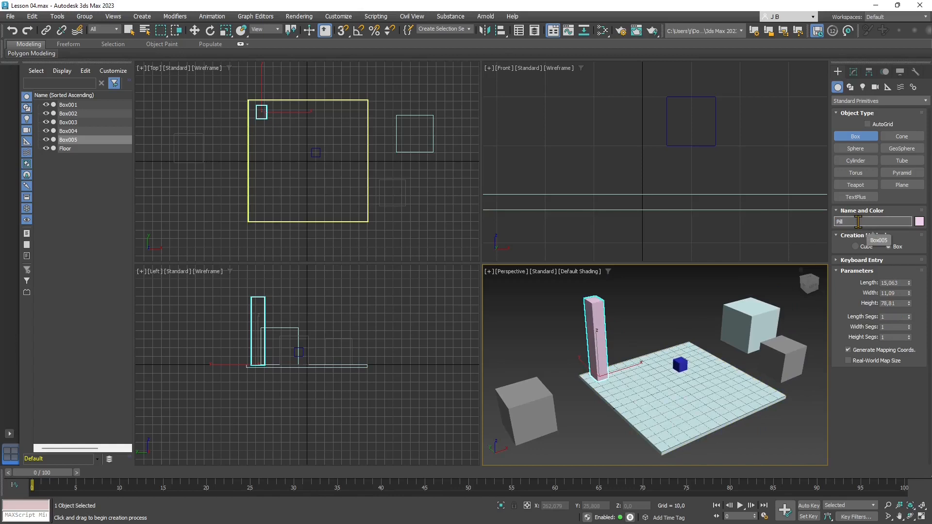
Add a near-black custom color with Red 7, Green 6, Blue 6 in the last grey custom slot and assign it to the Pillar
{"action": "left_click", "coordinate": [920, 223]}
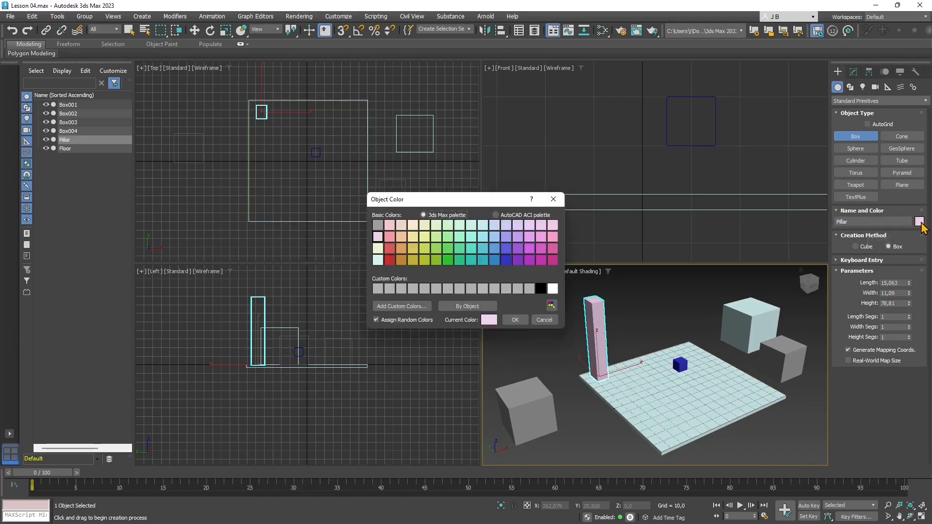
{"action": "left_click", "coordinate": [533, 289]}
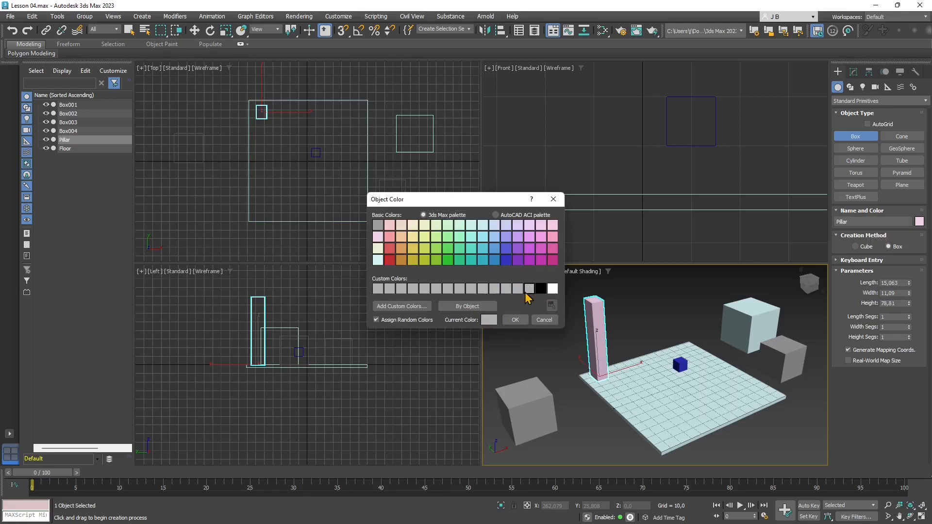
{"action": "left_click", "coordinate": [402, 306]}
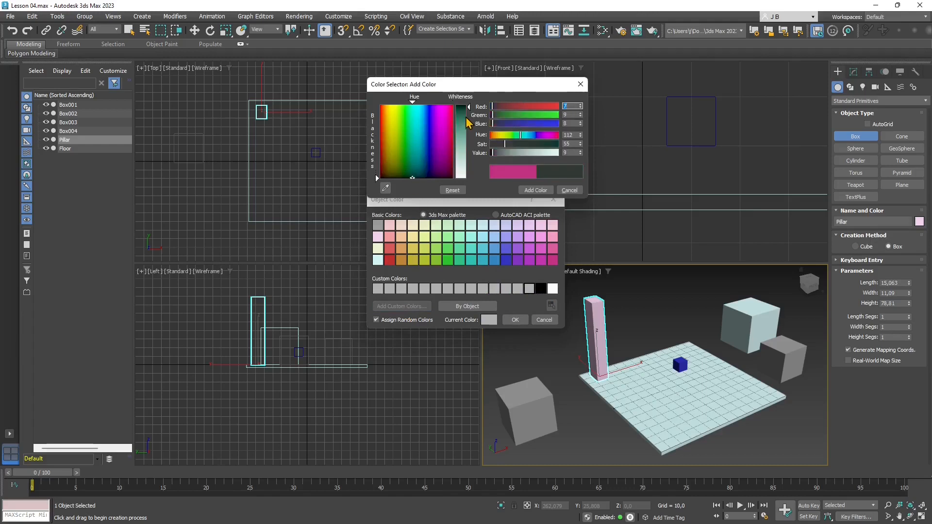
{"action": "left_click_drag", "start_coordinate": [465, 117], "coordinate": [465, 121]}
{"action": "left_click_drag", "start_coordinate": [388, 117], "coordinate": [385, 160]}
{"action": "left_click_drag", "start_coordinate": [497, 145], "coordinate": [493, 154]}
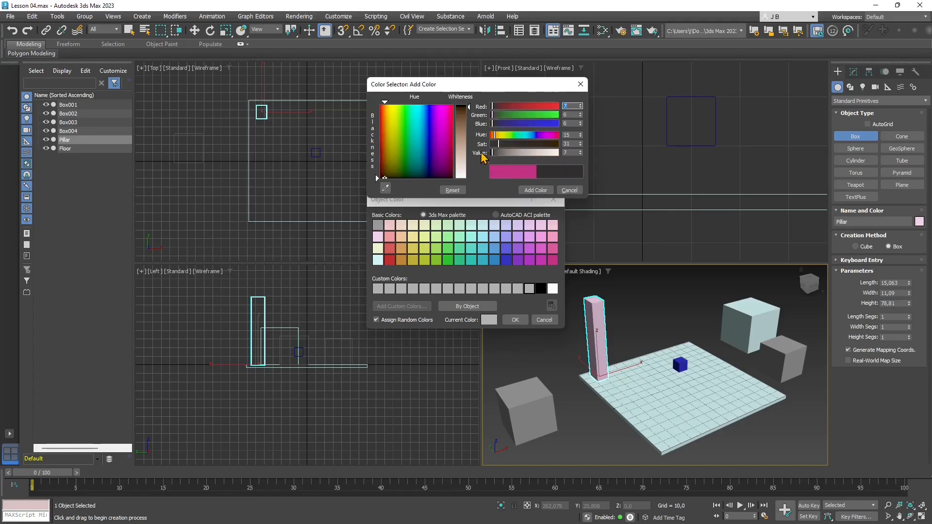
{"action": "left_click", "coordinate": [538, 191]}
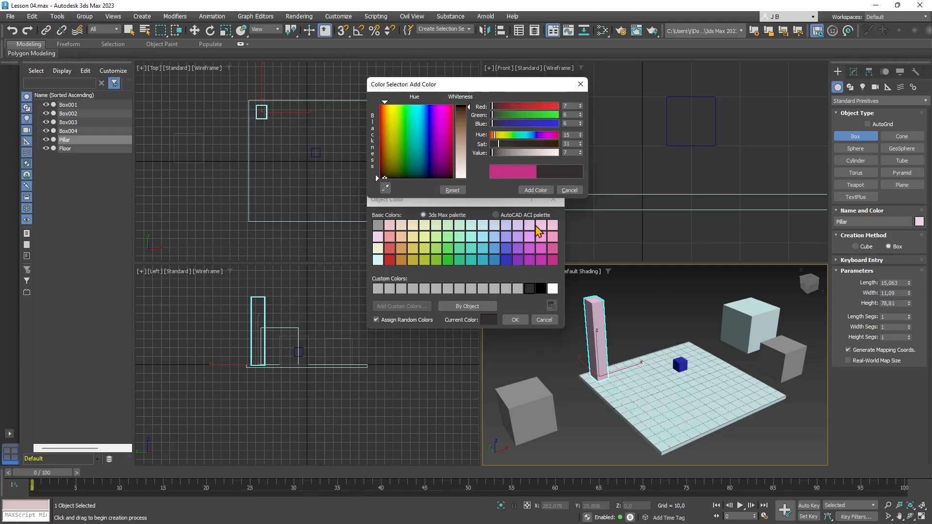
{"action": "left_click", "coordinate": [580, 84]}
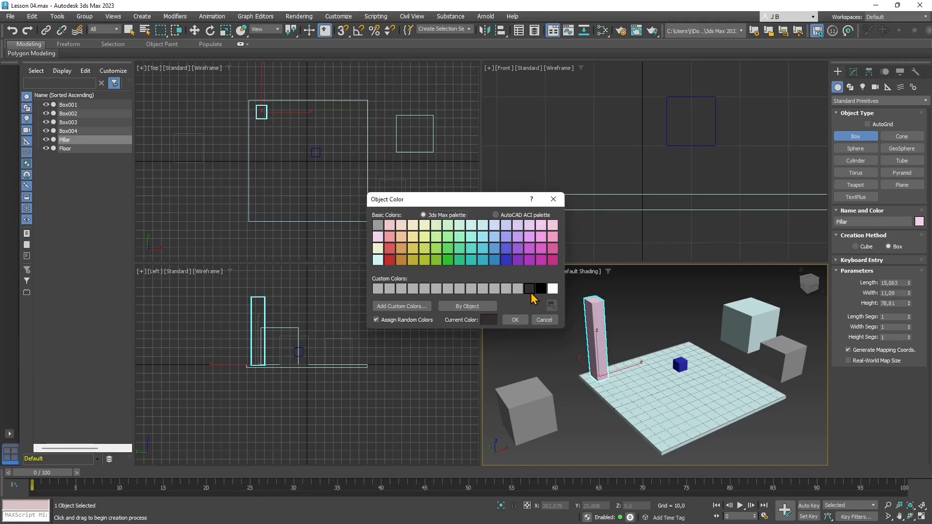
{"action": "left_click", "coordinate": [514, 320]}
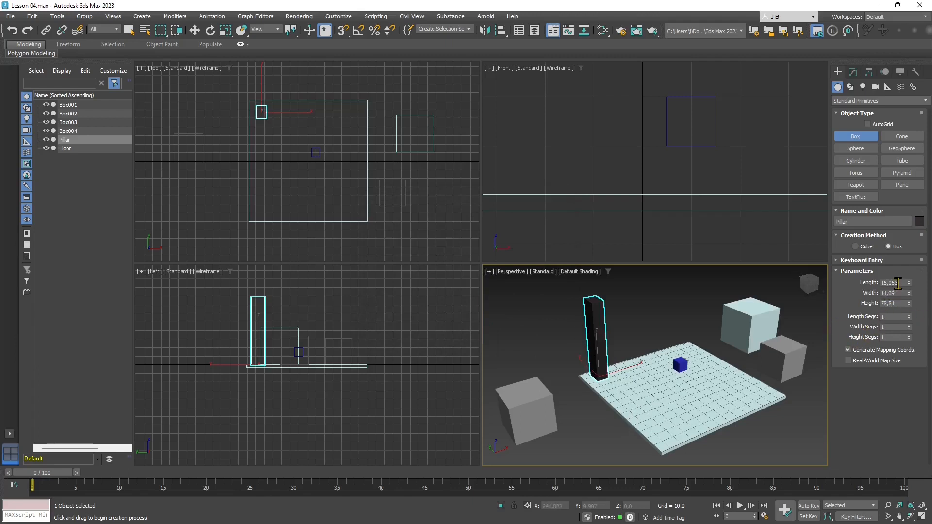
Set the Pillar's height to 80, its width to 5 and its length to 5
{"action": "double_click", "coordinate": [898, 283]}
{"action": "double_click", "coordinate": [893, 303]}
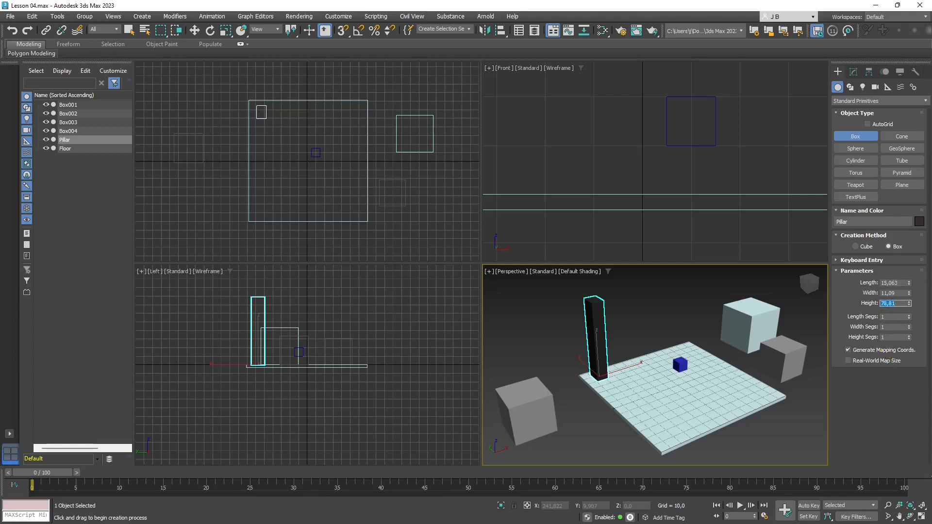
{"action": "type", "text": "80"}
{"action": "left_click", "coordinate": [888, 293]}
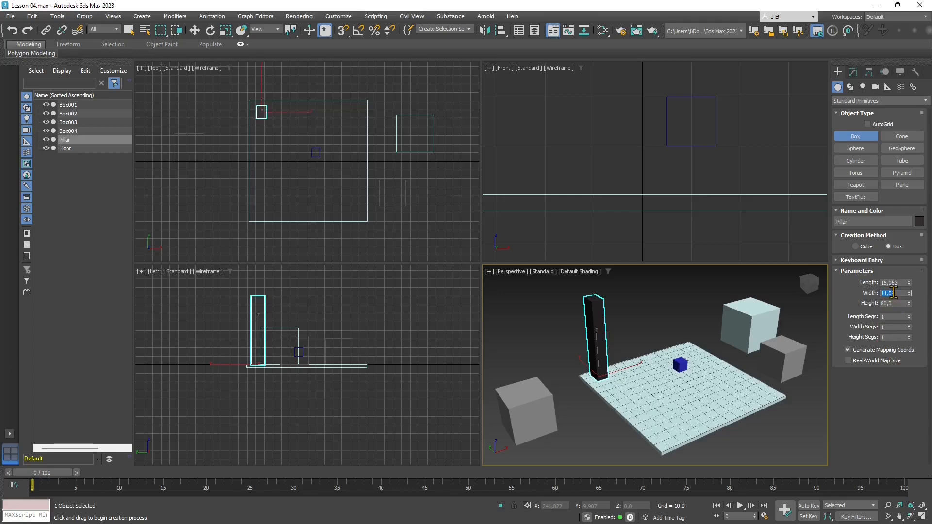
{"action": "left_click", "coordinate": [897, 283]}
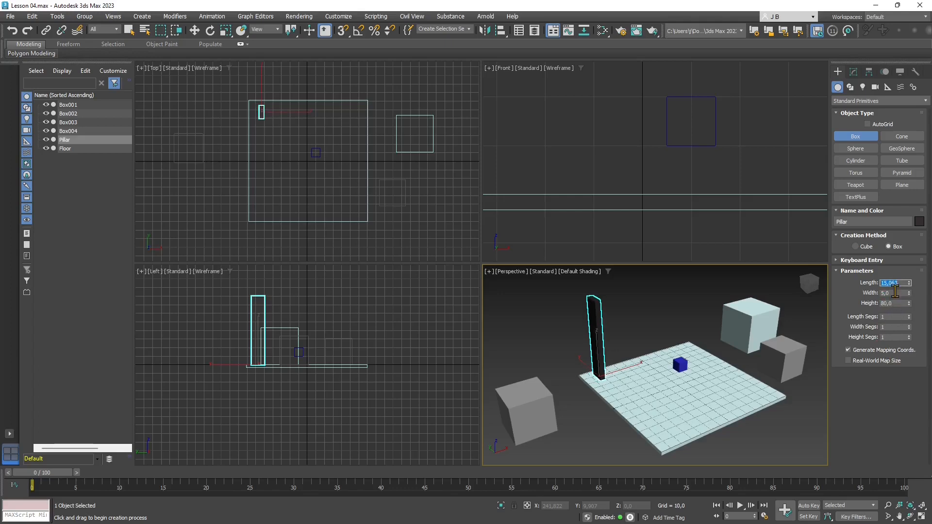
{"action": "type", "text": "5"}
{"action": "key", "text": "Tab"}
Set the Pillar's segments to 4 in length, 3 in width and 7 in height
{"action": "scroll", "coordinate": [580, 388], "scroll_direction": "up", "scroll_amount": 4}
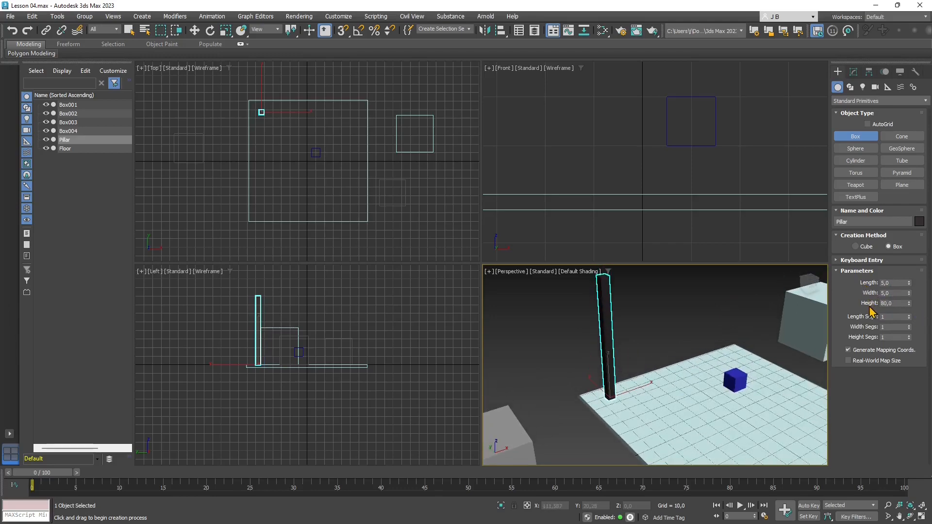
{"action": "middle_click_drag", "start_coordinate": [643, 358], "coordinate": [639, 410]}
{"action": "scroll", "coordinate": [670, 396], "scroll_direction": "down", "scroll_amount": 5}
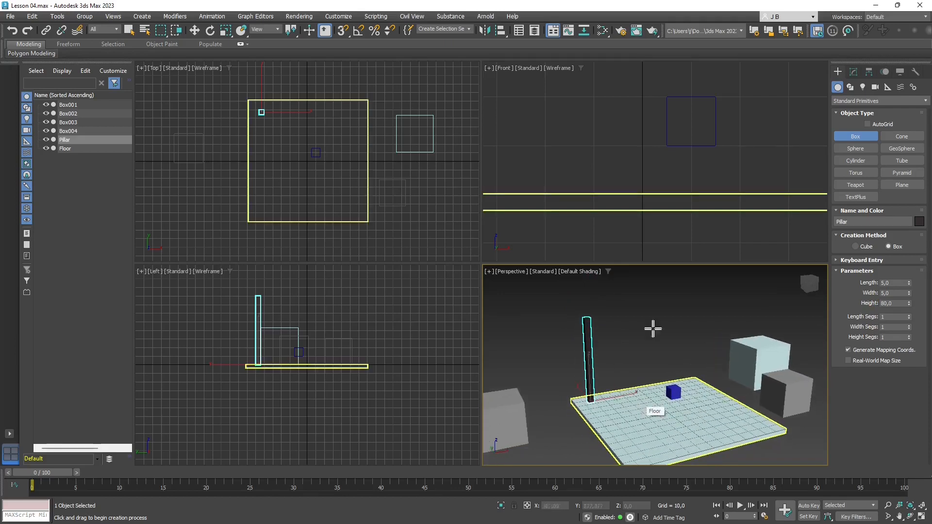
{"action": "left_click", "coordinate": [909, 315]}
{"action": "left_click", "coordinate": [909, 315]}
{"action": "left_click", "coordinate": [908, 335]}
Turn on Edged Faces in the Perspective viewport to display the Pillar's segment edges, and view them from different angles
{"action": "scroll", "coordinate": [567, 410], "scroll_direction": "up", "scroll_amount": 2}
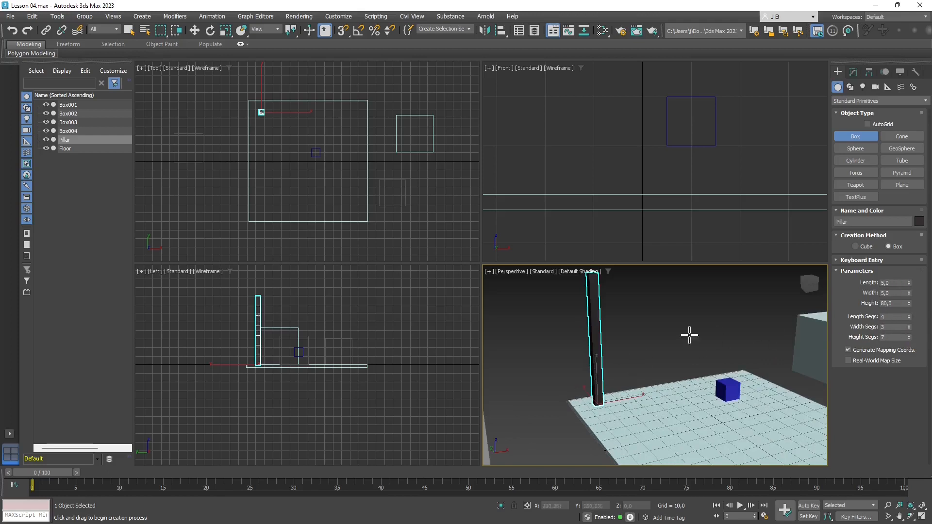
{"action": "left_click", "coordinate": [572, 272]}
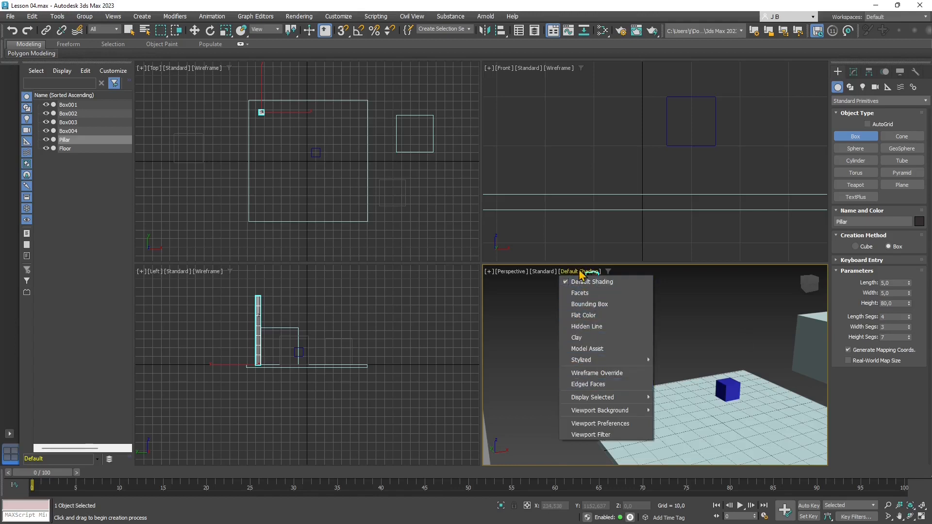
{"action": "left_click", "coordinate": [590, 385]}
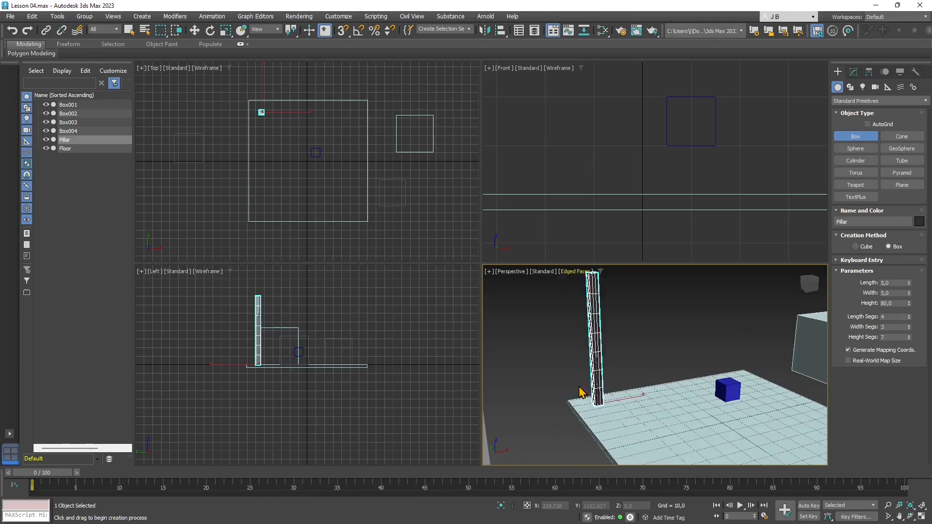
{"action": "middle_click_drag", "start_coordinate": [680, 419], "coordinate": [636, 410], "text": "alt"}
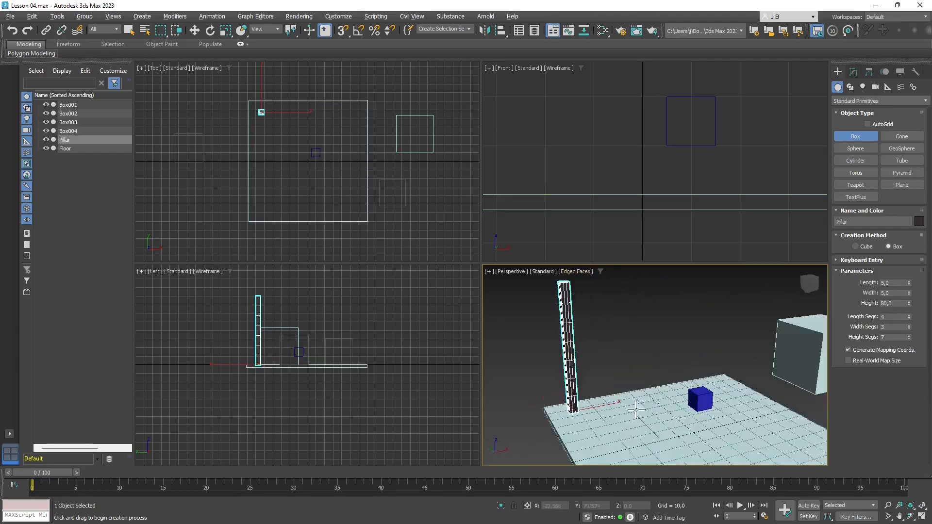
{"action": "middle_click_drag", "start_coordinate": [561, 351], "coordinate": [588, 345], "text": "alt"}
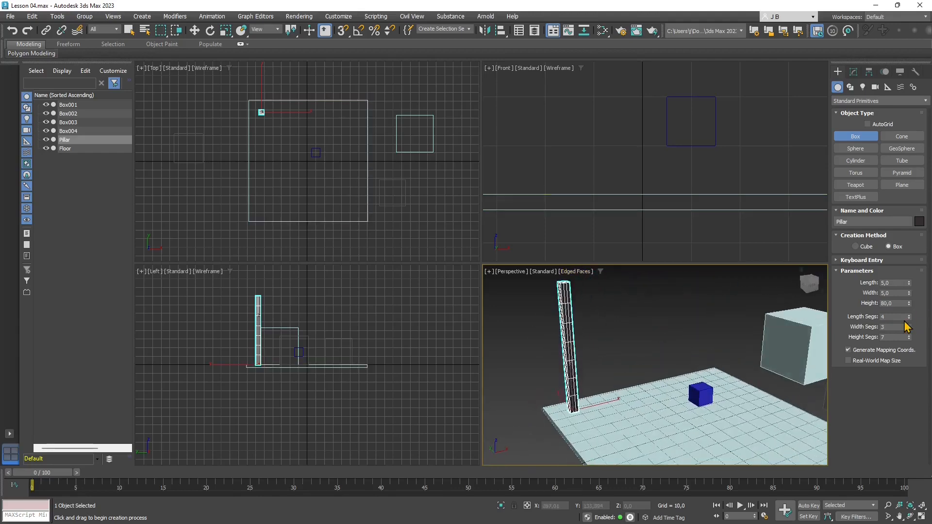
Reduce the Pillar's length segments to 2 and its width segments to 1
{"action": "left_click", "coordinate": [909, 319]}
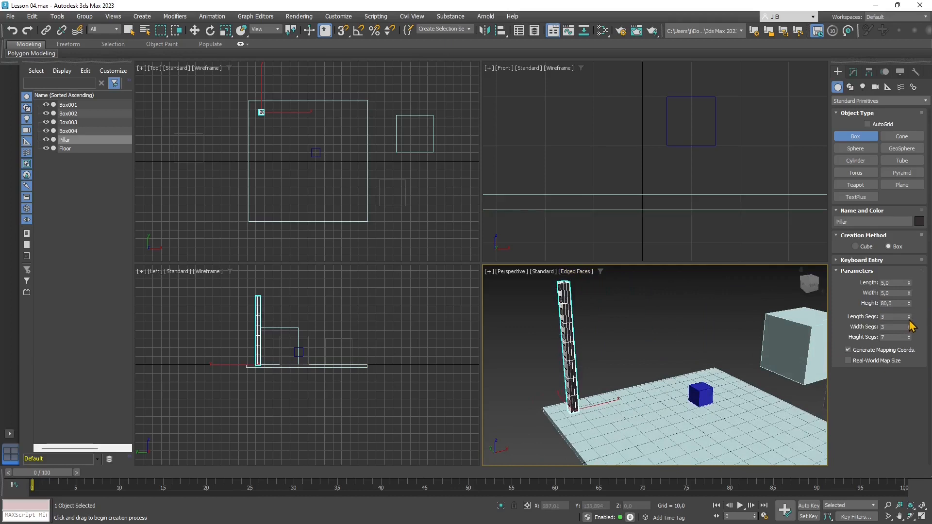
{"action": "left_click", "coordinate": [909, 319]}
{"action": "left_click", "coordinate": [909, 329]}
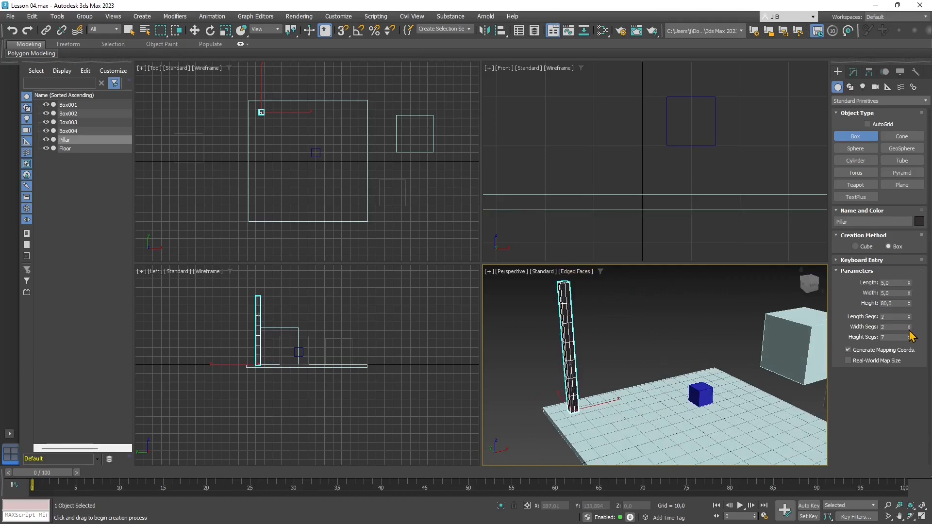
{"action": "left_click", "coordinate": [910, 329]}
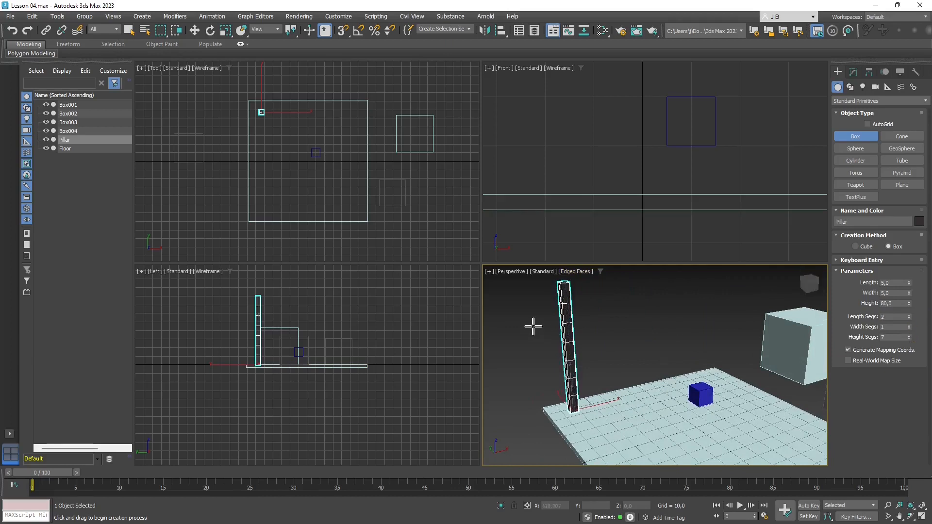
Try 4 length segments on the Pillar, then reduce both its length and height segments to 1
{"action": "left_click", "coordinate": [909, 315]}
{"action": "left_click", "coordinate": [909, 315]}
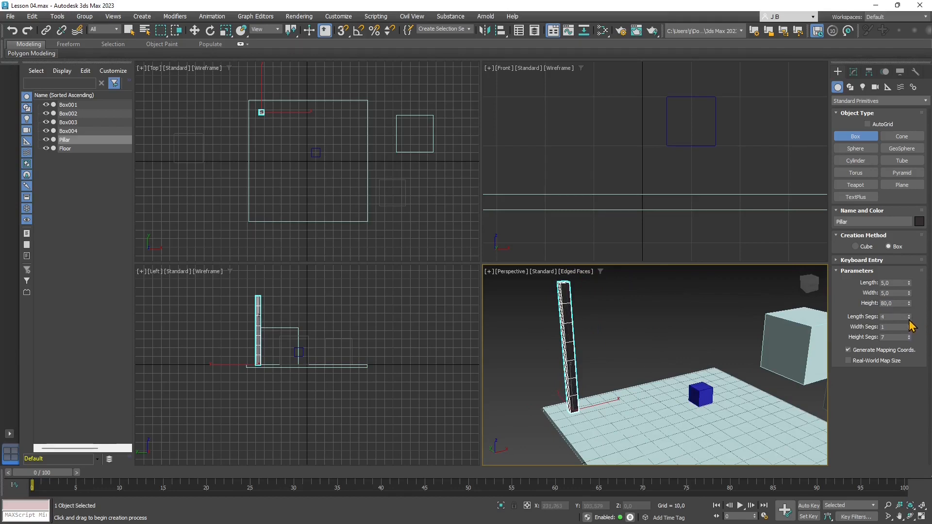
{"action": "left_click", "coordinate": [910, 318]}
{"action": "left_click", "coordinate": [909, 319]}
{"action": "left_click", "coordinate": [909, 318]}
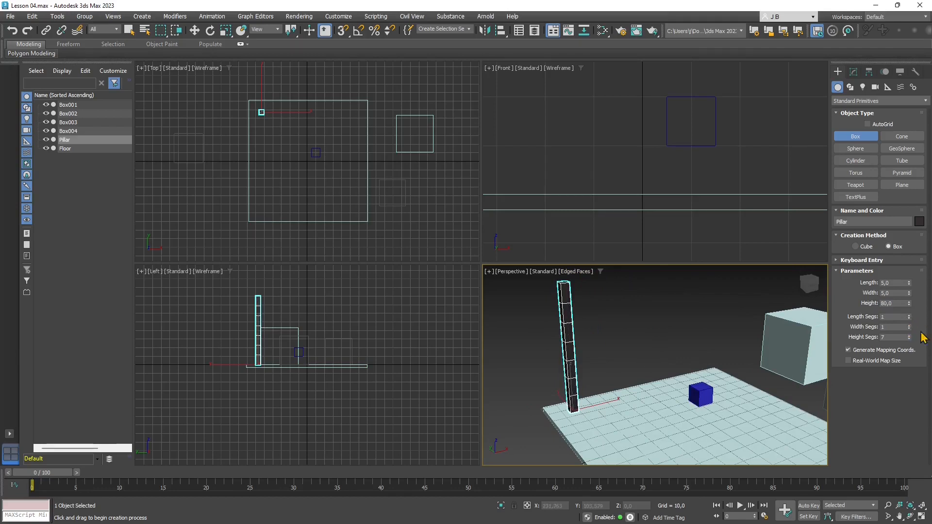
{"action": "left_click", "coordinate": [909, 340]}
{"action": "left_click", "coordinate": [910, 339]}
{"action": "left_click", "coordinate": [591, 360]}
{"action": "middle_click_drag", "start_coordinate": [494, 381], "coordinate": [512, 396], "text": "alt"}
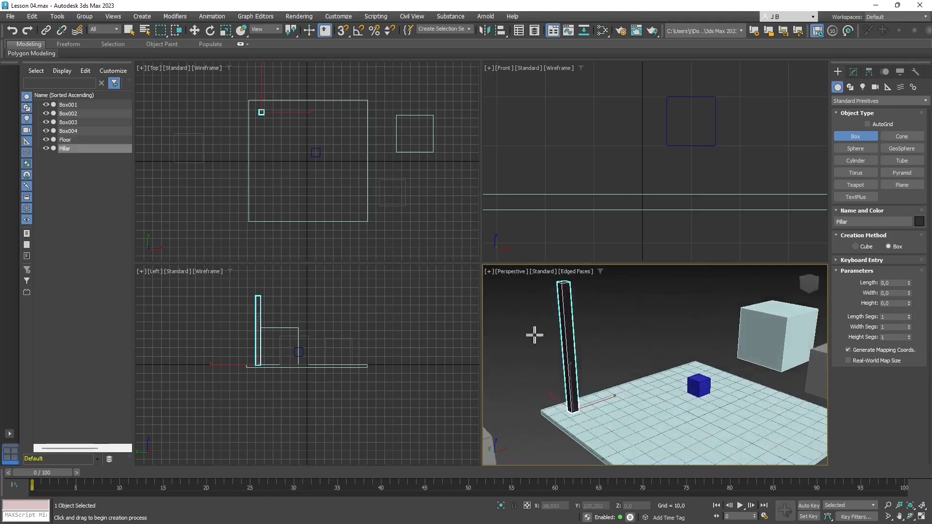
{"action": "middle_click_drag", "start_coordinate": [534, 333], "coordinate": [616, 412], "text": "alt"}
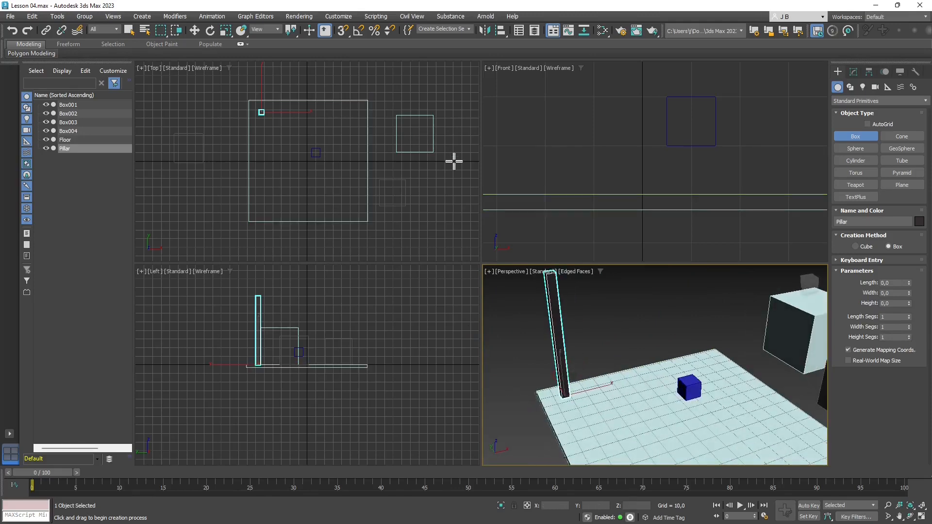
Open the Preference Settings to view the general options, and close them without making changes
{"action": "left_click", "coordinate": [338, 17]}
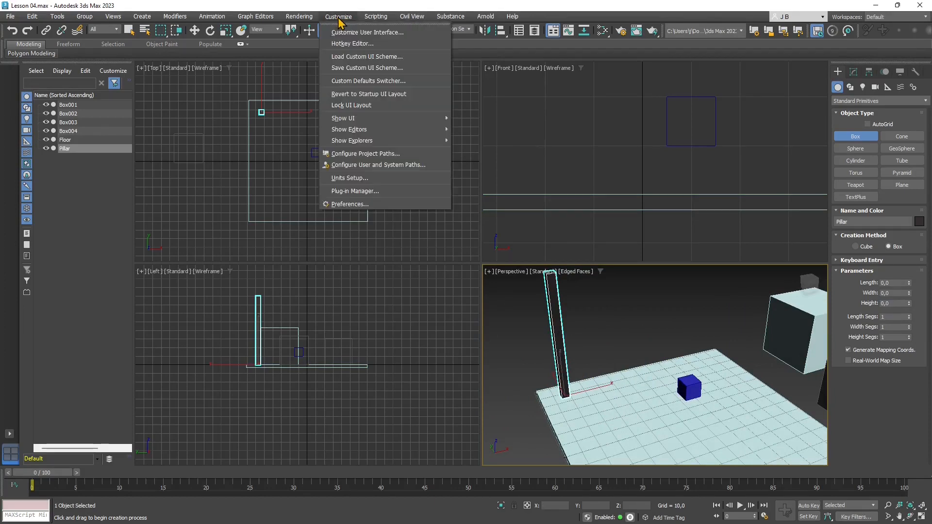
{"action": "mouse_move", "coordinate": [361, 122]}
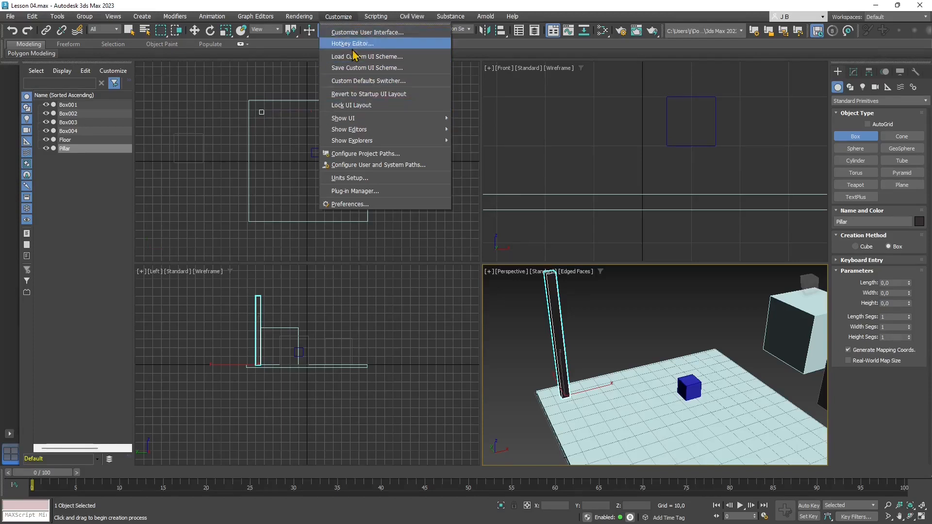
{"action": "left_click", "coordinate": [359, 204]}
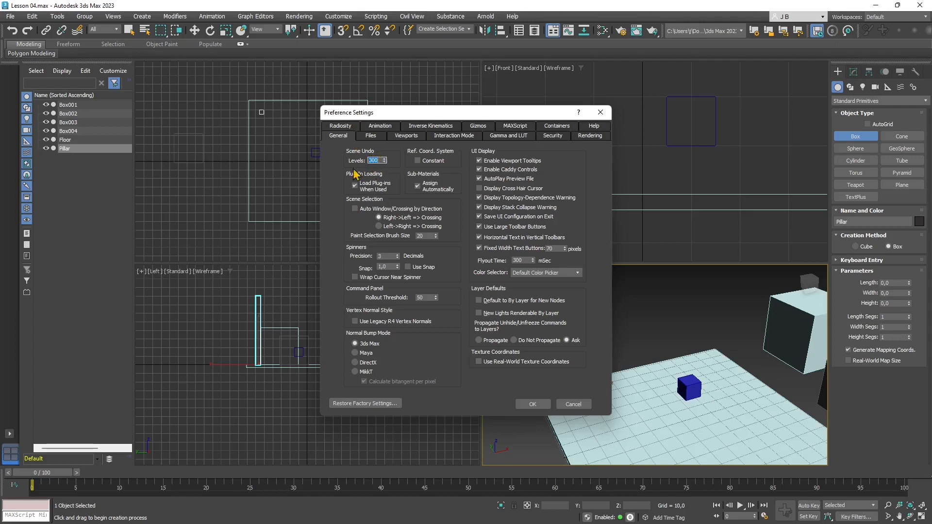
{"action": "left_click", "coordinate": [601, 112]}
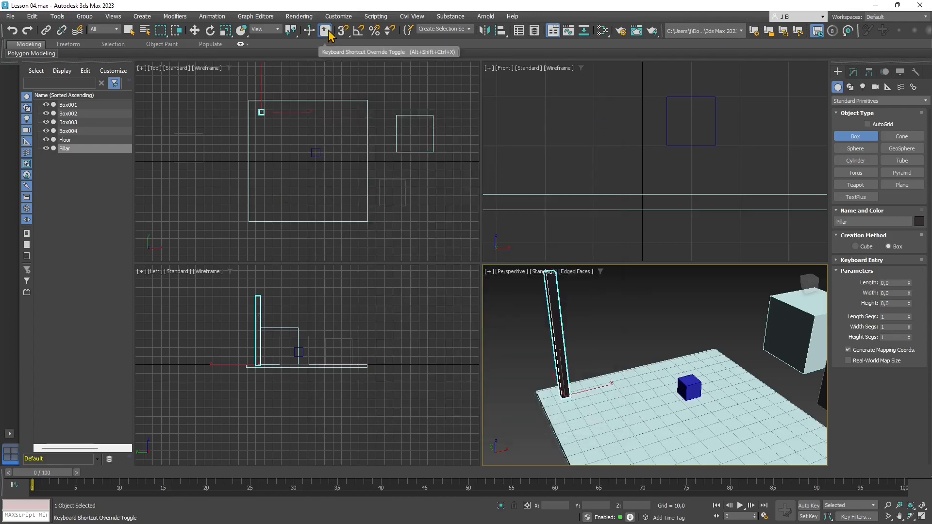
Open Customize User Interface and review the mouse navigation shortcuts for Arc Rotate, Pan View and Zoom
{"action": "left_click", "coordinate": [338, 16]}
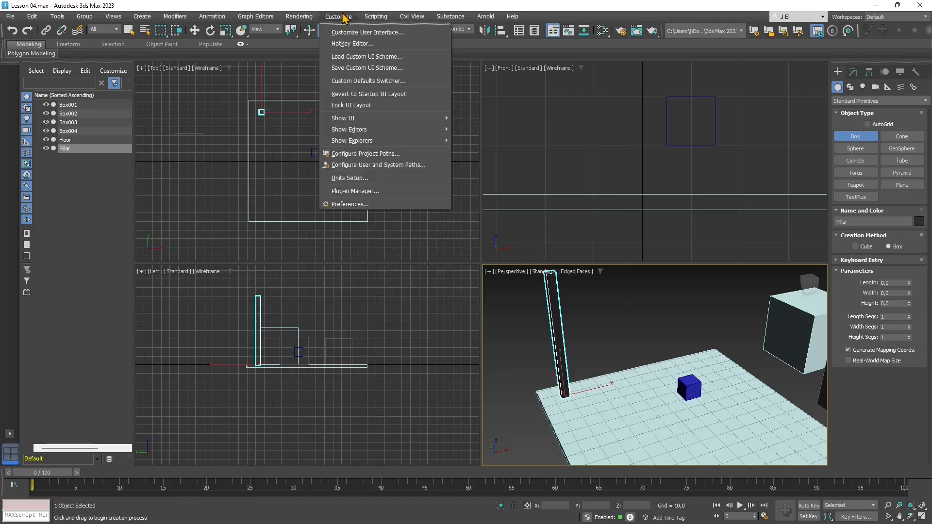
{"action": "left_click", "coordinate": [361, 34]}
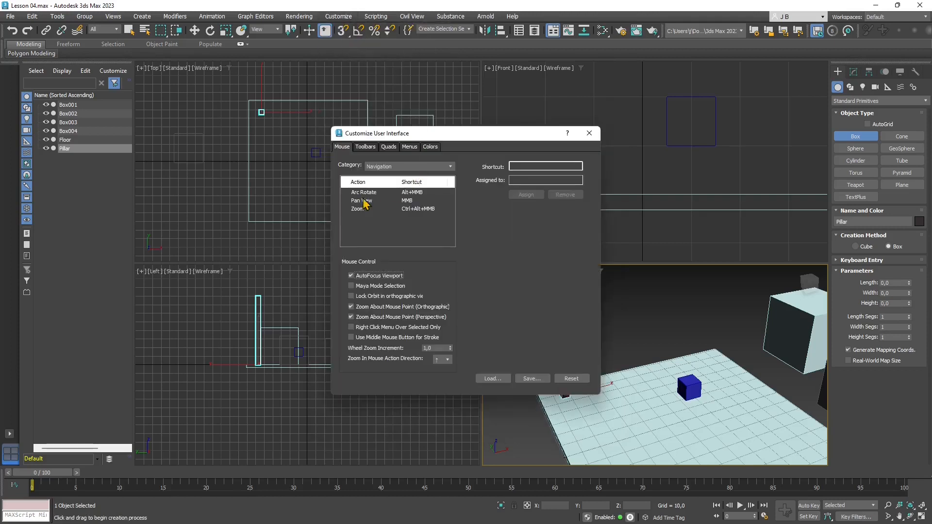
{"action": "left_click", "coordinate": [363, 192]}
{"action": "left_click", "coordinate": [362, 201]}
{"action": "left_click", "coordinate": [363, 209]}
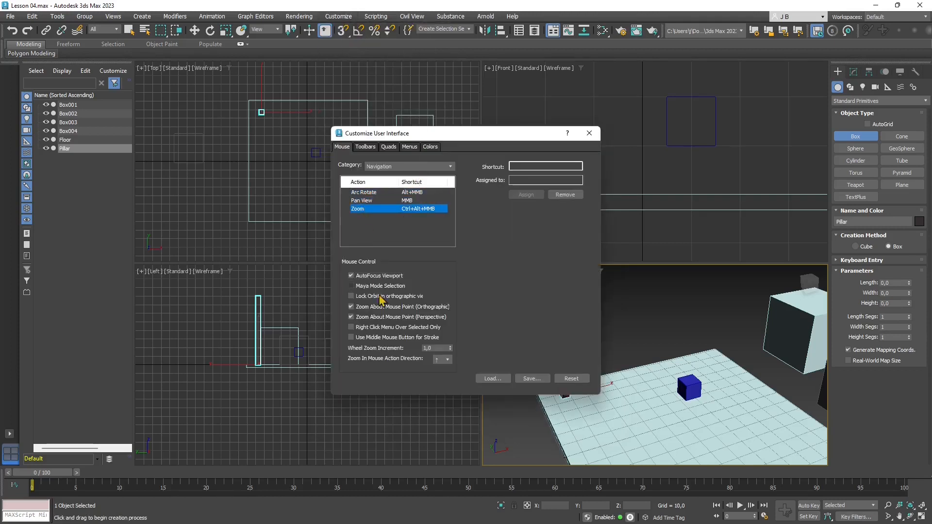
Review the toolbar, quad and menu customization settings, comparing the quad settings with the quad menu opened in the Perspective viewport
{"action": "left_click", "coordinate": [364, 148]}
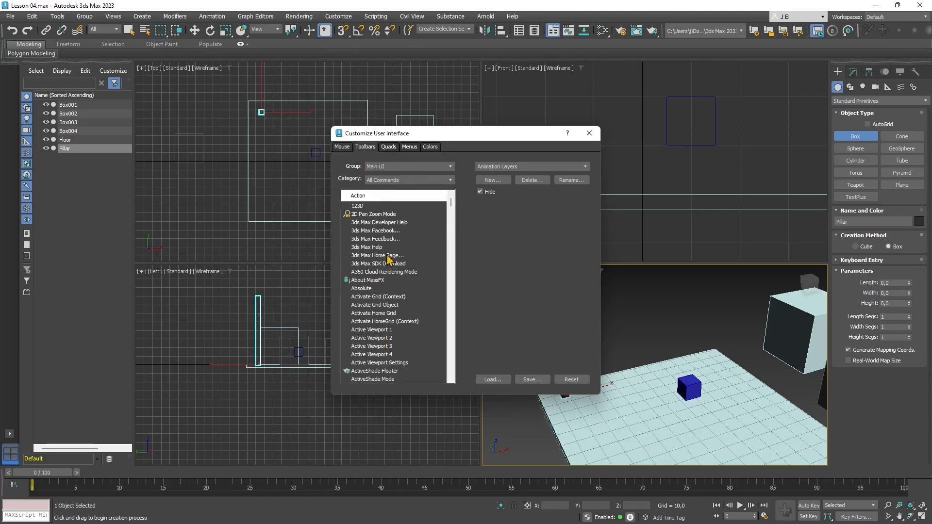
{"action": "left_click", "coordinate": [389, 147]}
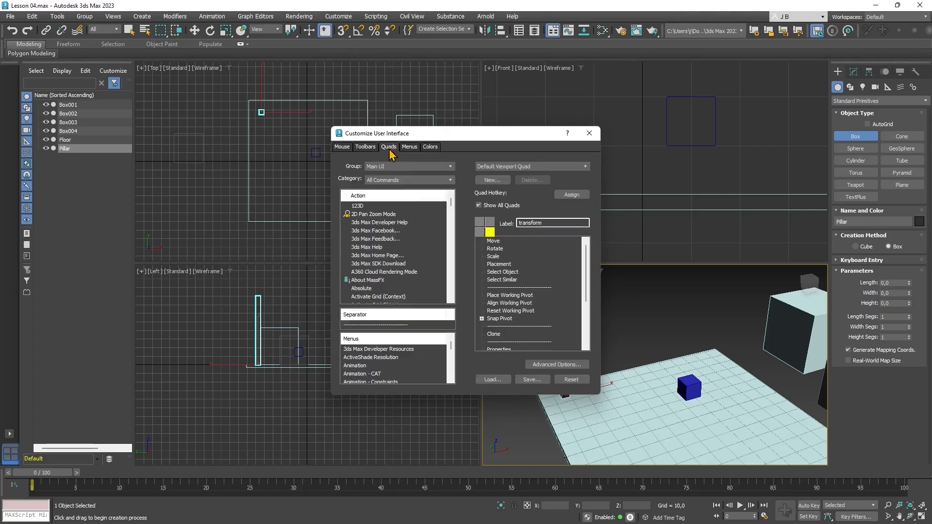
{"action": "right_click", "coordinate": [670, 326]}
{"action": "right_click", "coordinate": [674, 325]}
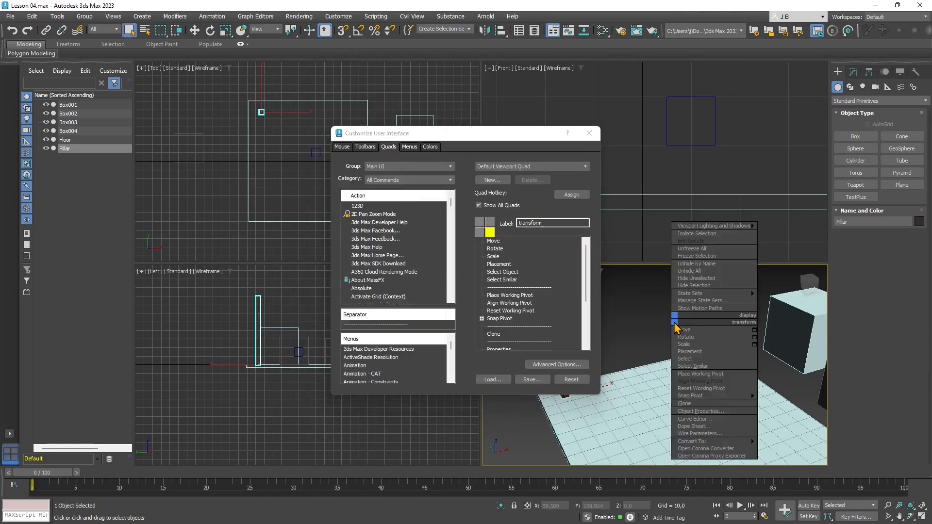
{"action": "left_click", "coordinate": [410, 148]}
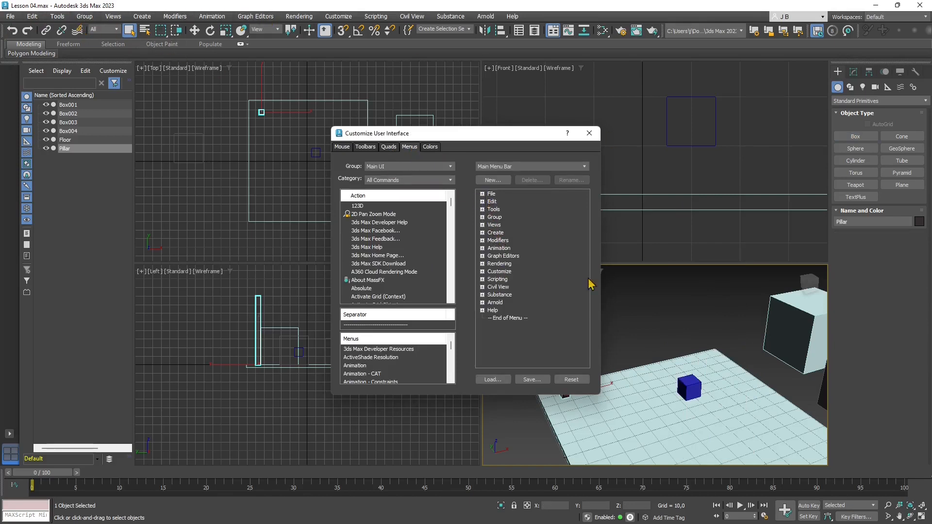
Review the interface colors for viewport elements such as Safeframe Live and UI items such as Animation Key Brackets, then close the customization dialog
{"action": "left_click", "coordinate": [426, 150]}
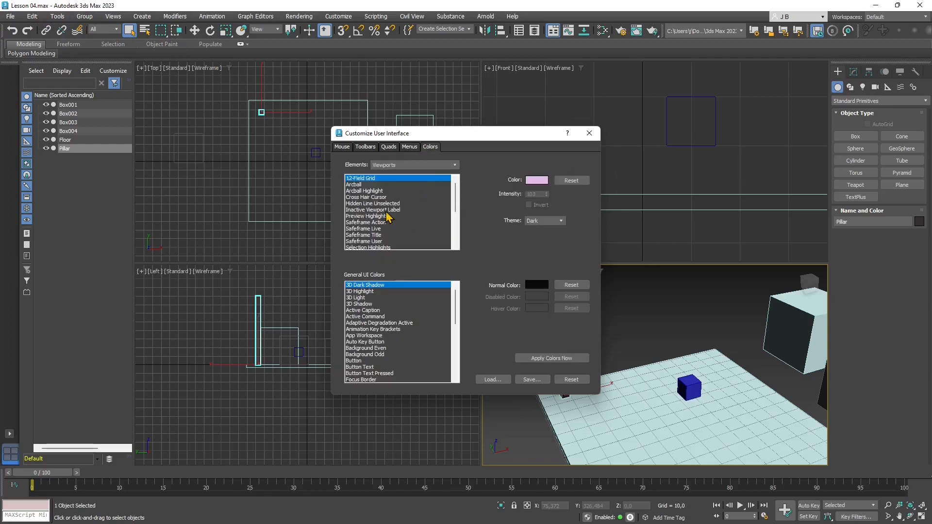
{"action": "left_click", "coordinate": [386, 212]}
{"action": "left_click", "coordinate": [380, 191]}
{"action": "left_click", "coordinate": [379, 228]}
{"action": "left_click", "coordinate": [378, 316]}
{"action": "left_click", "coordinate": [367, 348]}
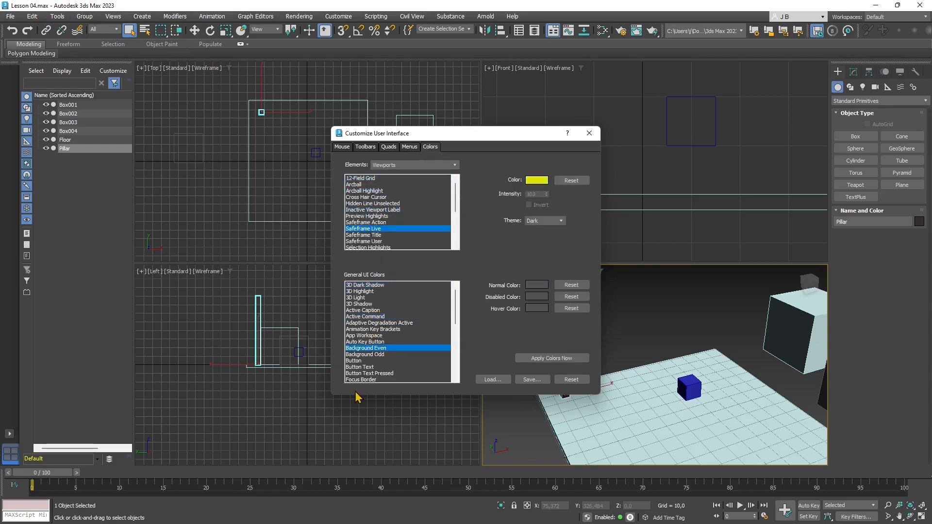
{"action": "left_click", "coordinate": [368, 329]}
{"action": "left_click", "coordinate": [372, 298]}
{"action": "left_click", "coordinate": [374, 330]}
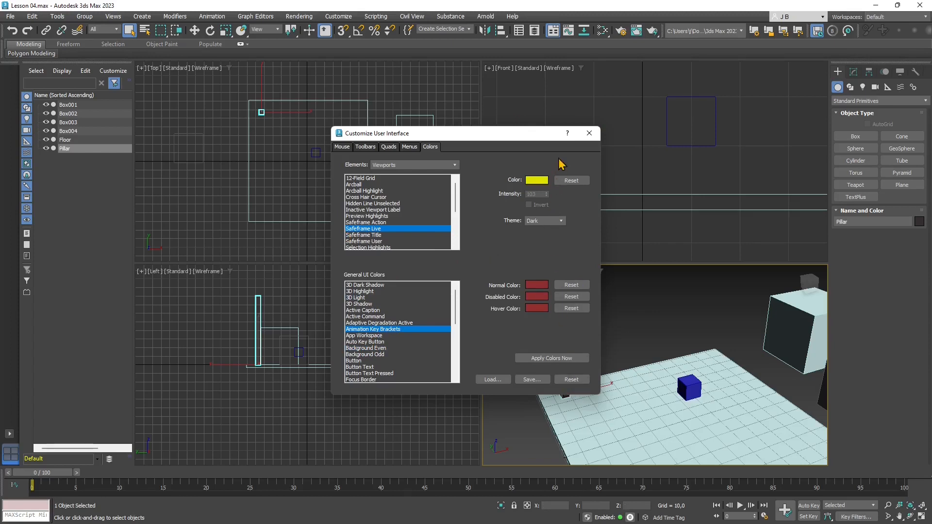
{"action": "left_click", "coordinate": [589, 133]}
Open the Hotkey Editor, reposition it and make its window taller to view more of the action list
{"action": "left_click", "coordinate": [342, 17]}
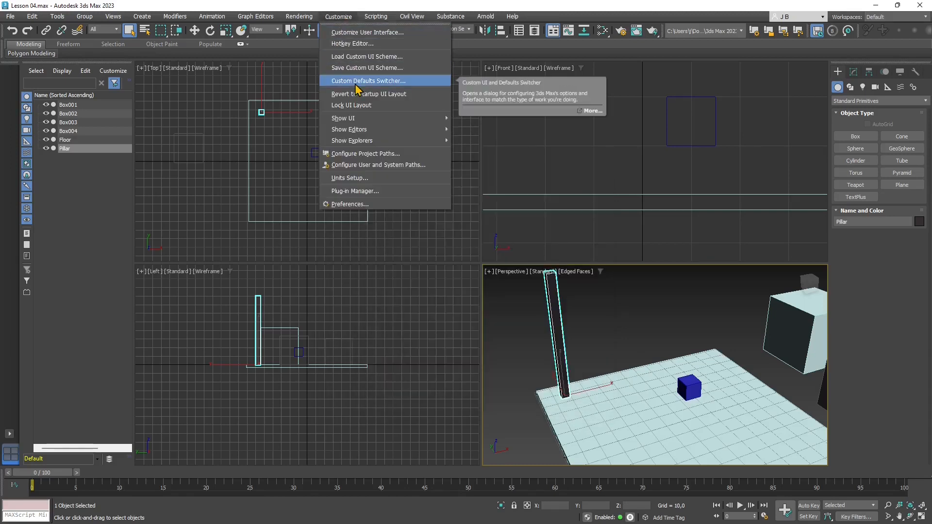
{"action": "left_click", "coordinate": [353, 44]}
{"action": "left_click_drag", "start_coordinate": [583, 242], "coordinate": [445, 63]}
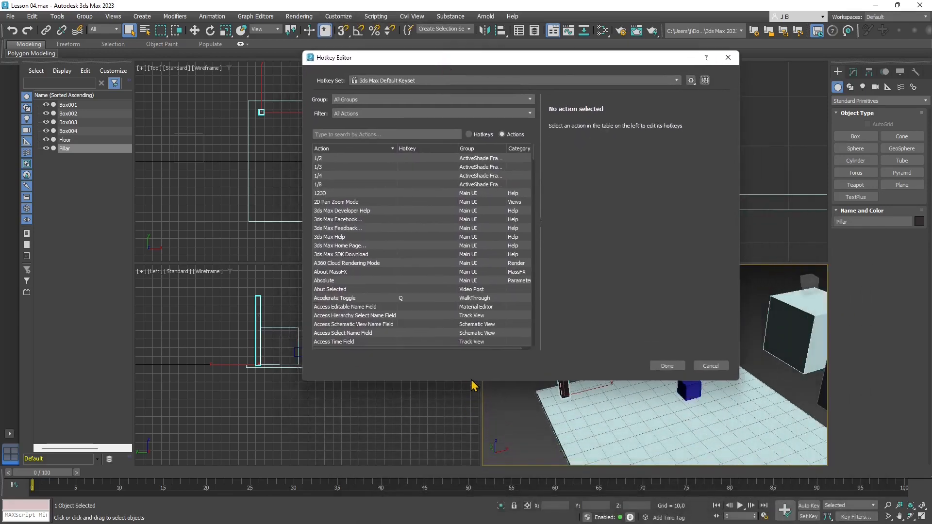
{"action": "left_click_drag", "start_coordinate": [470, 381], "coordinate": [471, 461]}
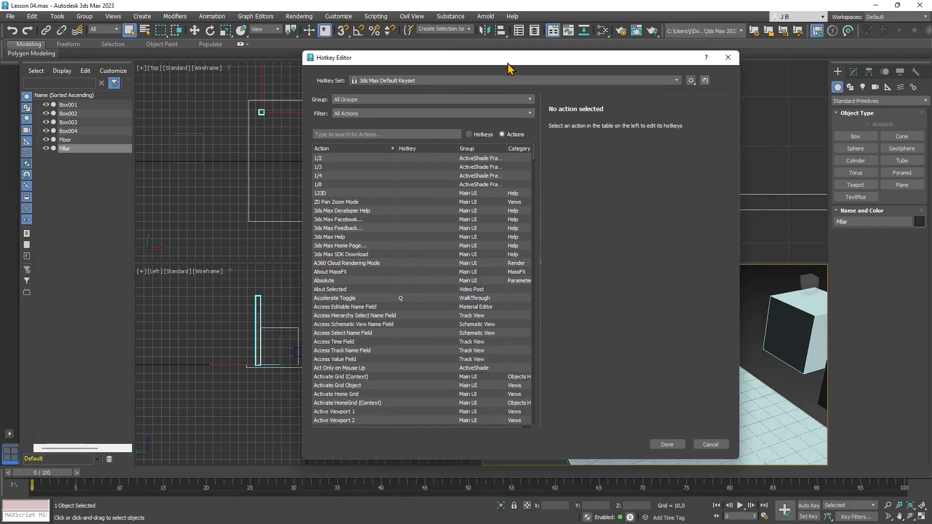
{"action": "left_click_drag", "start_coordinate": [510, 67], "coordinate": [491, 67]}
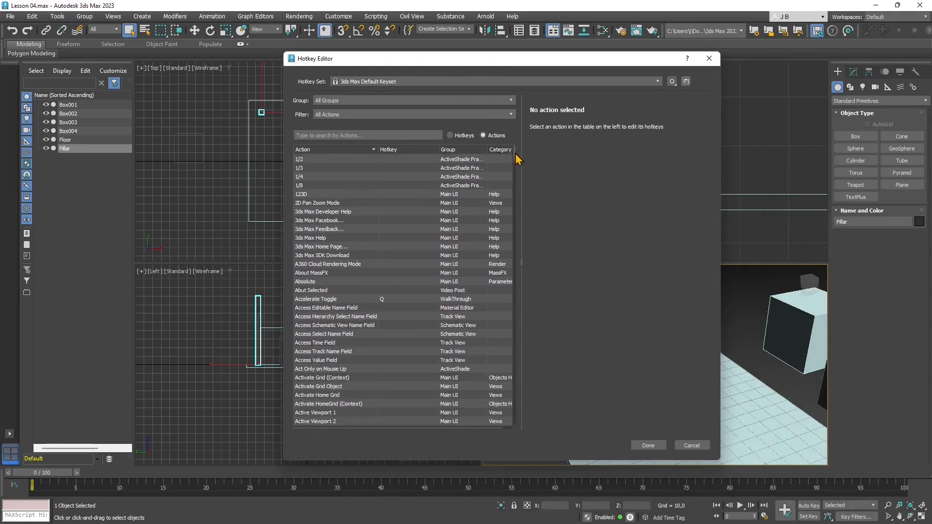
Browse the Hotkey Editor's action list for existing hotkeys, such as Isolate Selection and Launch Global Search
{"action": "left_click_drag", "start_coordinate": [517, 155], "coordinate": [524, 250]}
{"action": "scroll", "coordinate": [391, 383], "scroll_direction": "down", "scroll_amount": 3}
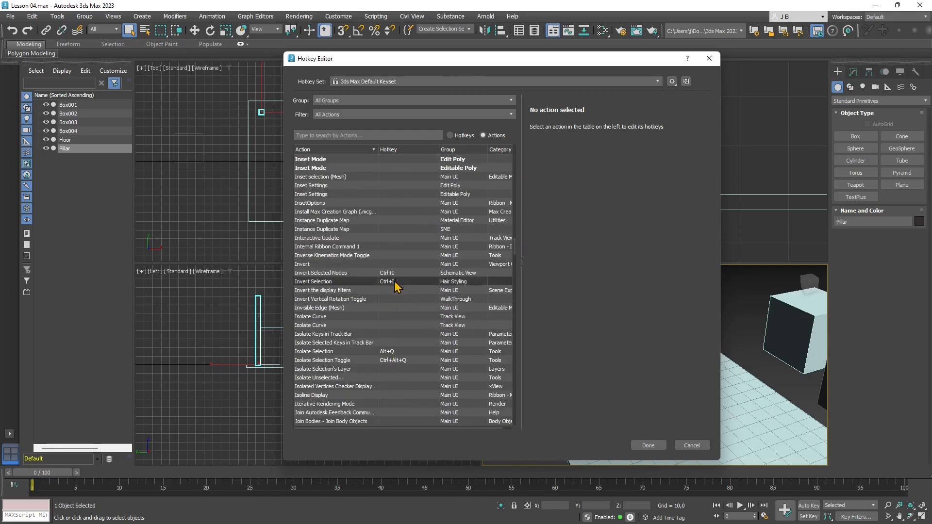
{"action": "scroll", "coordinate": [397, 281], "scroll_direction": "down", "scroll_amount": 4}
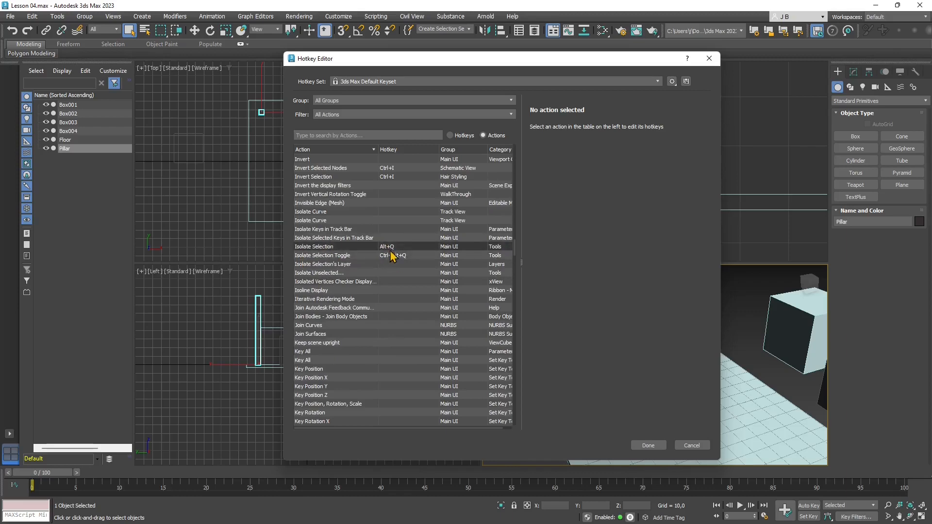
{"action": "scroll", "coordinate": [396, 289], "scroll_direction": "down", "scroll_amount": 20}
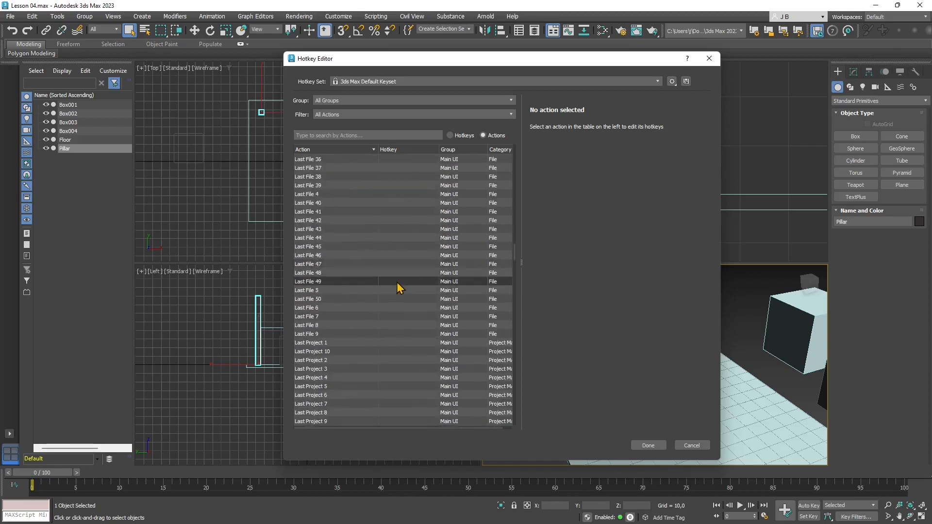
{"action": "scroll", "coordinate": [396, 283], "scroll_direction": "down", "scroll_amount": 7}
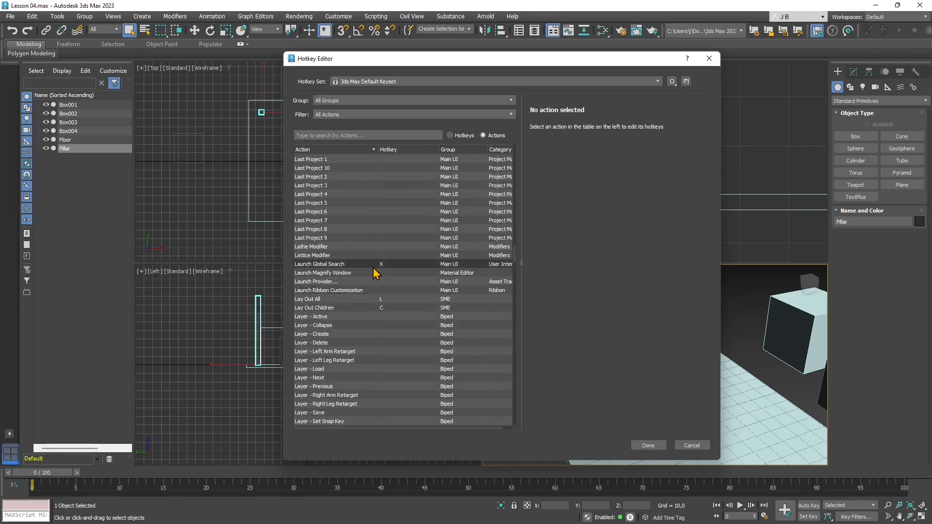
Search the hotkey actions for "cube", then replace the search term with "box"
{"action": "left_click", "coordinate": [323, 136]}
{"action": "type", "text": "cube"}
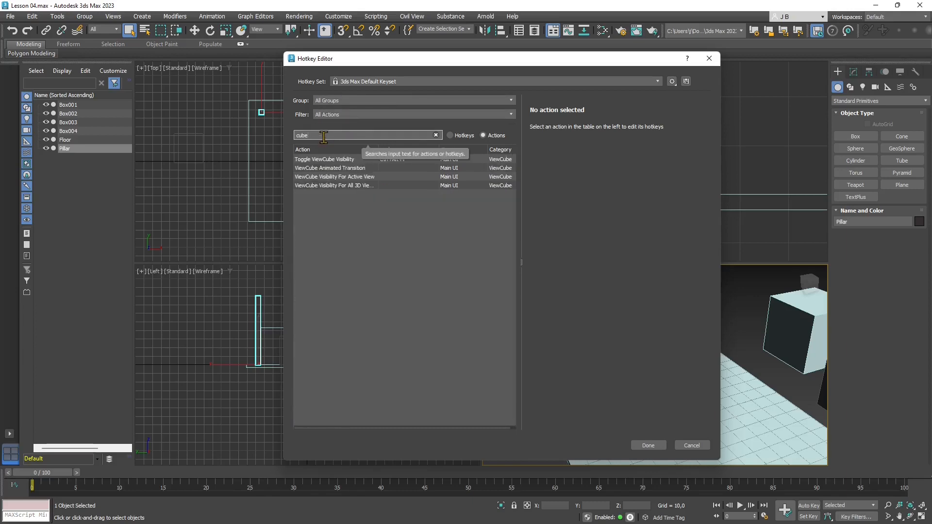
{"action": "key", "text": "BackSpace"}
{"action": "key", "text": "BackSpace"}
{"action": "key", "text": "BackSpace"}
{"action": "key", "text": "BackSpace"}
{"action": "type", "text": "box"}
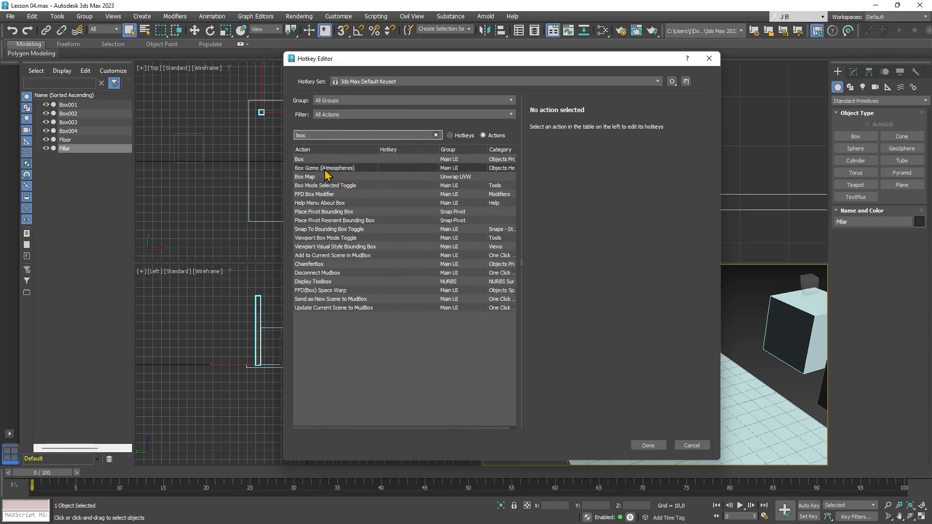
Assign B as the hotkey for the Box action, remove it again and close the Hotkey Editor
{"action": "left_click", "coordinate": [306, 160]}
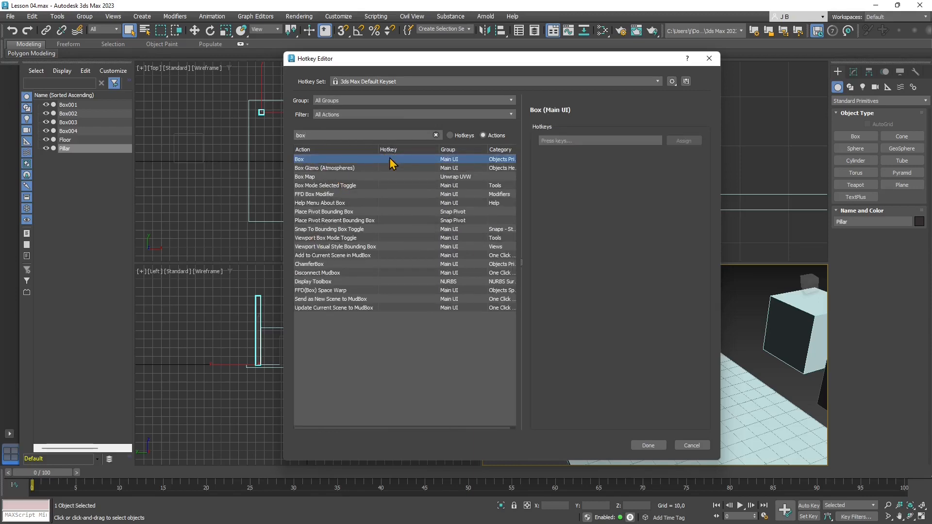
{"action": "left_click", "coordinate": [547, 142]}
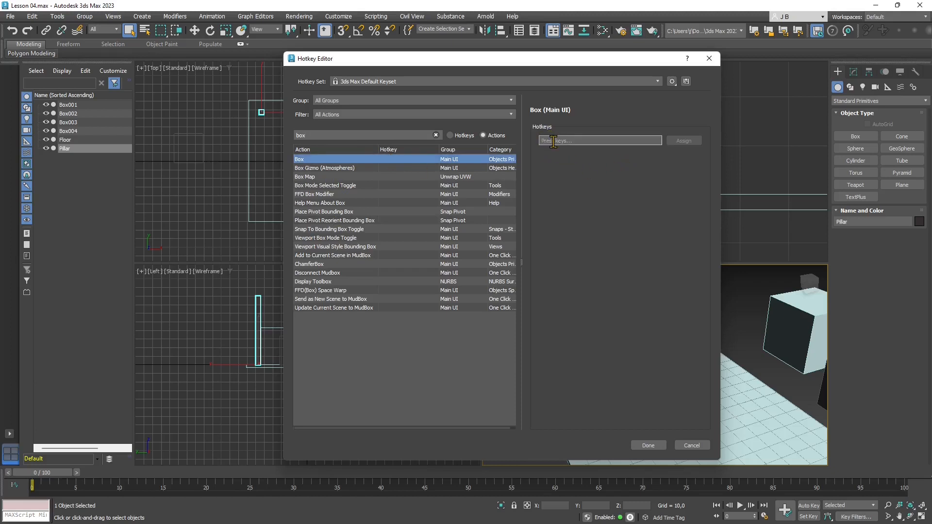
{"action": "key", "text": "b"}
{"action": "left_click", "coordinate": [682, 142]}
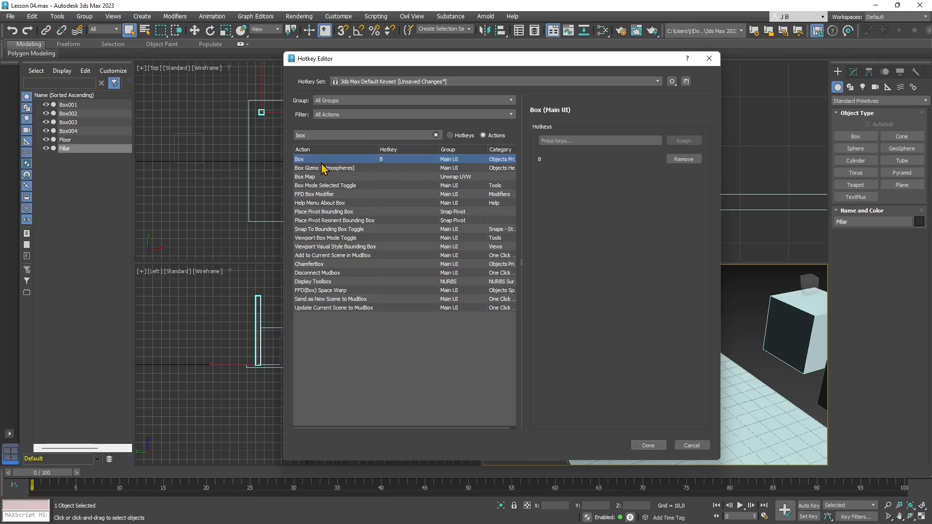
{"action": "left_click", "coordinate": [682, 160]}
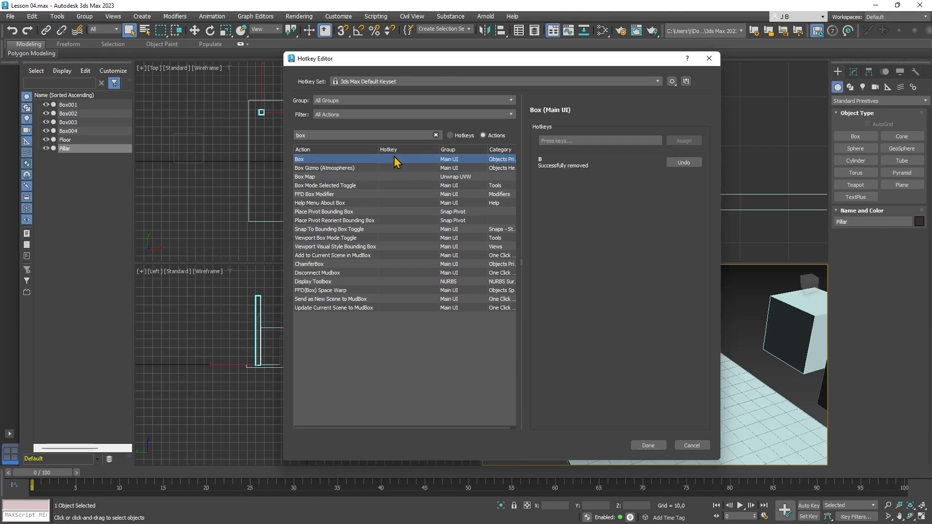
{"action": "left_click", "coordinate": [709, 58]}
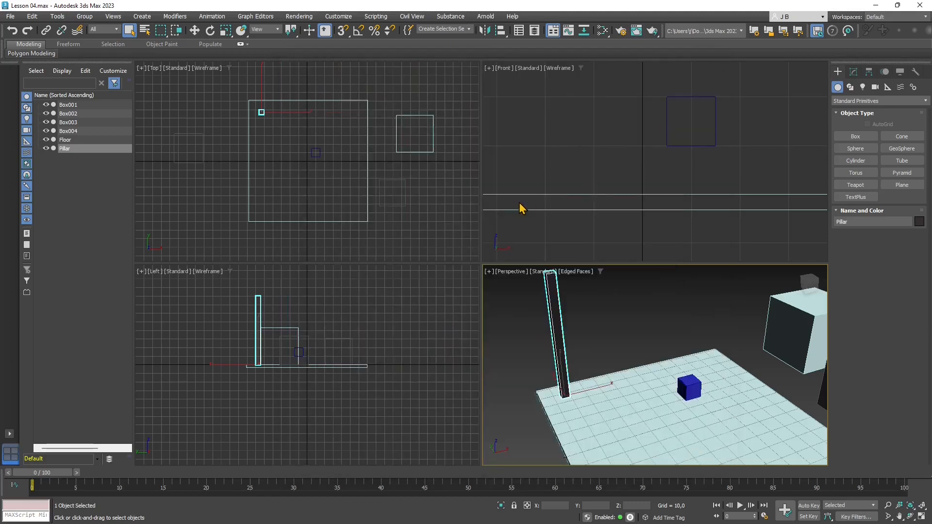
Open Units Setup and set the display unit scale to Metric, trying Millimeters before choosing Centimeters
{"action": "left_click", "coordinate": [342, 17]}
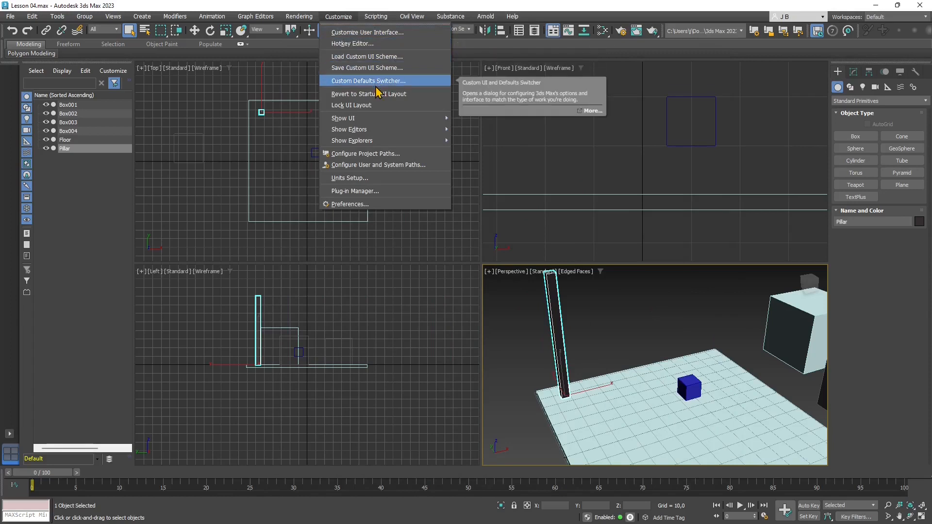
{"action": "mouse_move", "coordinate": [380, 130]}
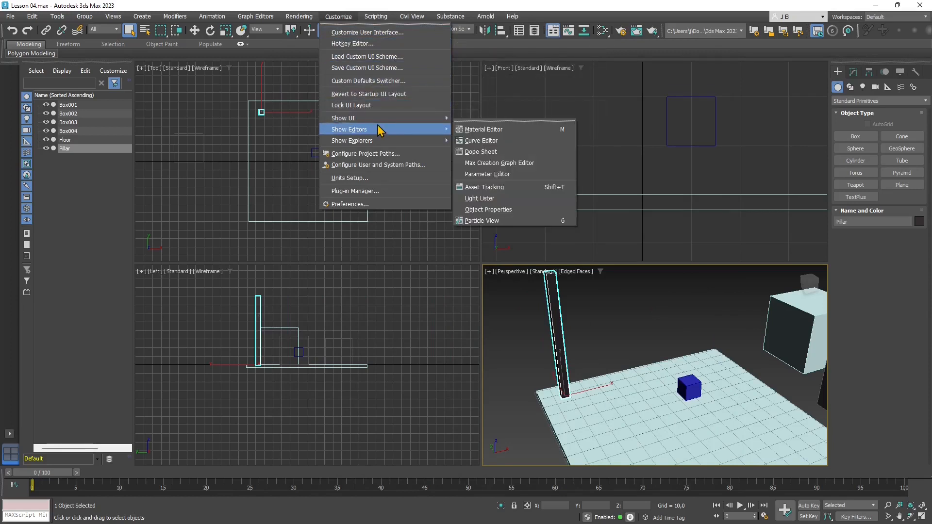
{"action": "left_click", "coordinate": [349, 183]}
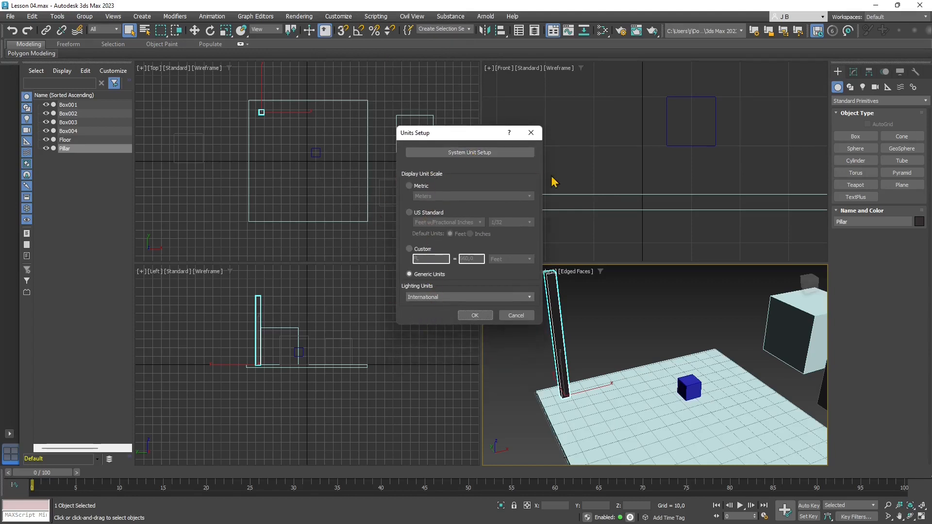
{"action": "left_click", "coordinate": [409, 186]}
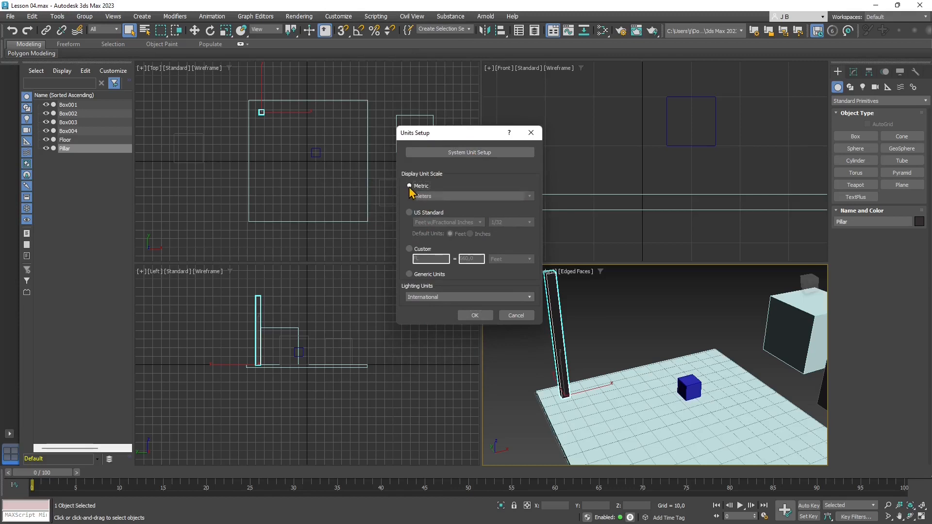
{"action": "left_click", "coordinate": [432, 196]}
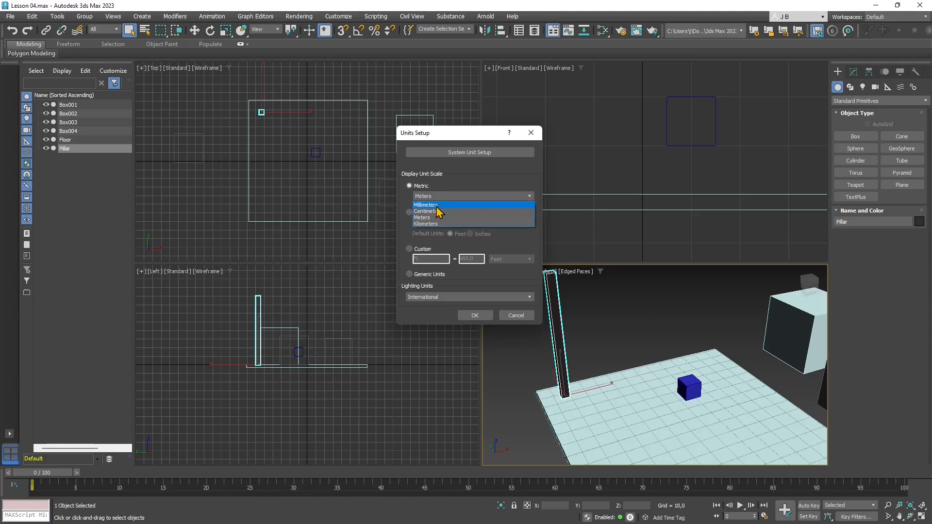
{"action": "left_click", "coordinate": [432, 205]}
{"action": "left_click", "coordinate": [432, 196]}
{"action": "left_click", "coordinate": [432, 211]}
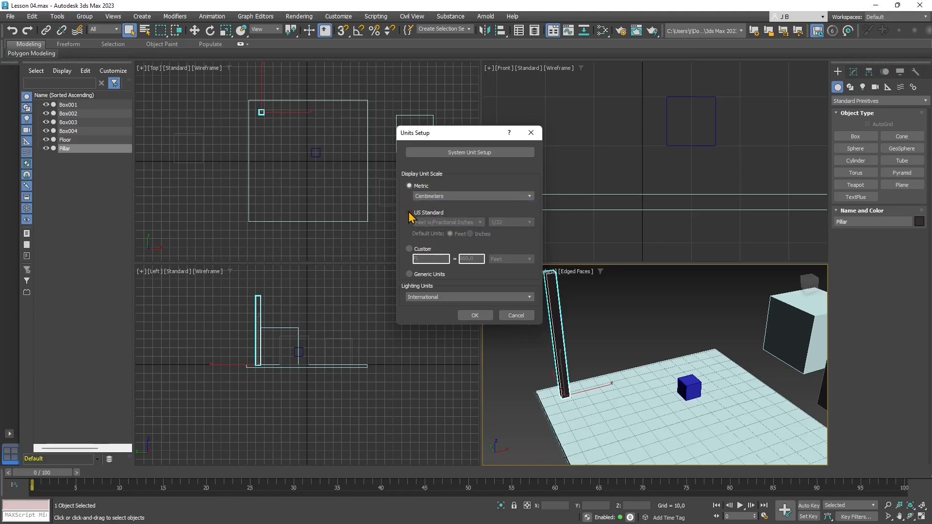
Try the US Standard display units and review the lighting unit options, keeping International
{"action": "left_click", "coordinate": [409, 213]}
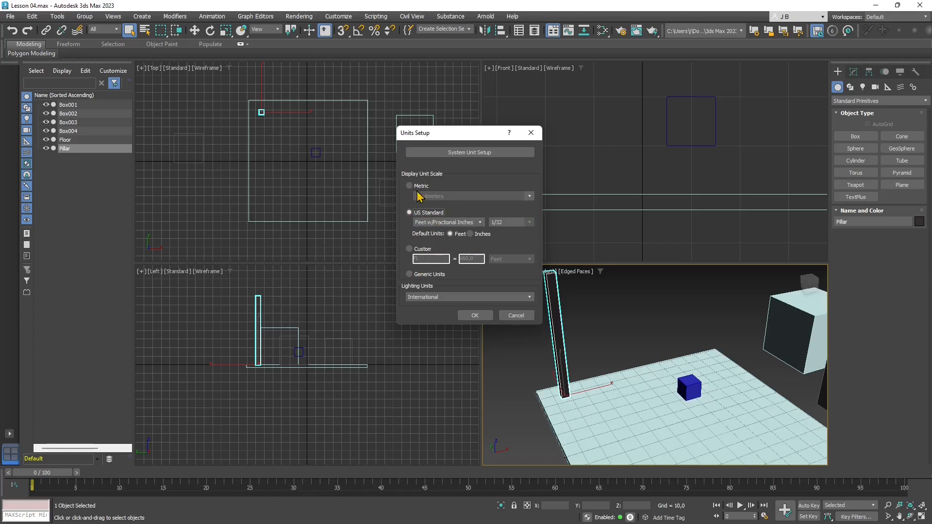
{"action": "left_click", "coordinate": [421, 297]}
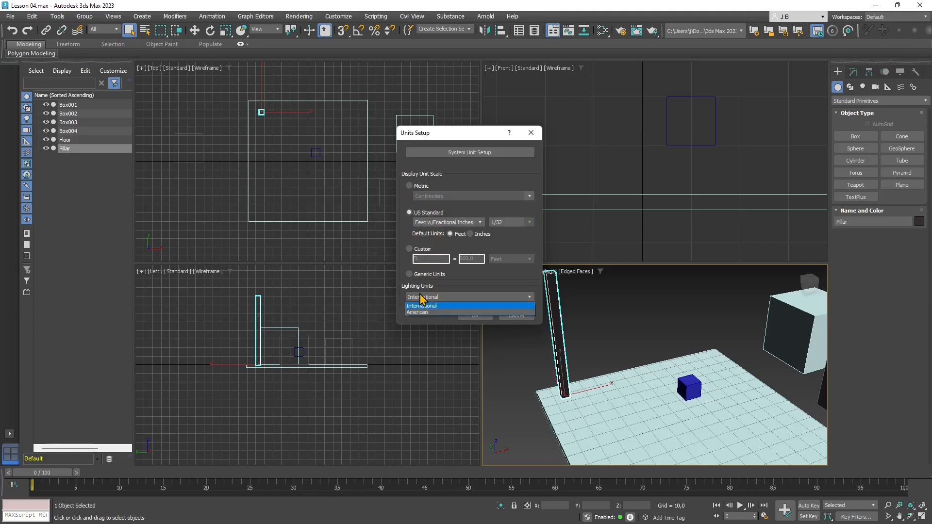
{"action": "left_click", "coordinate": [421, 306]}
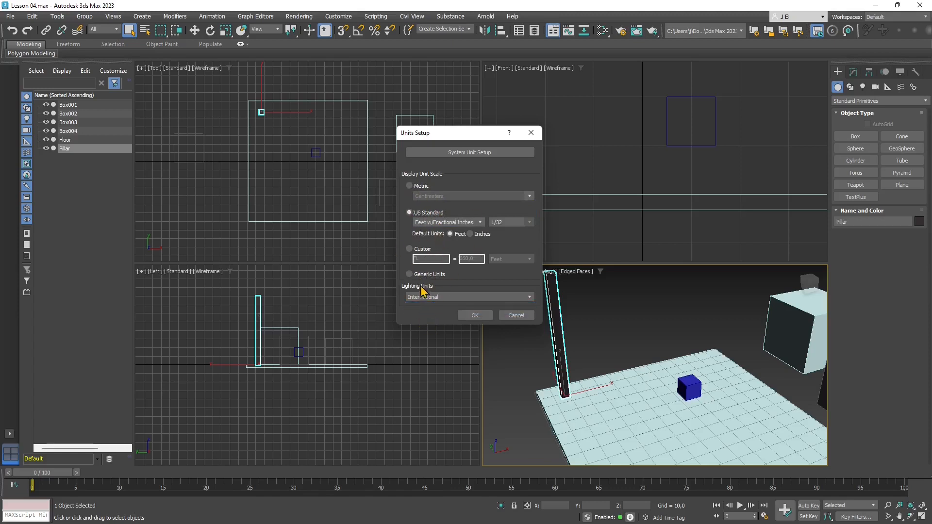
{"action": "left_click", "coordinate": [424, 297]}
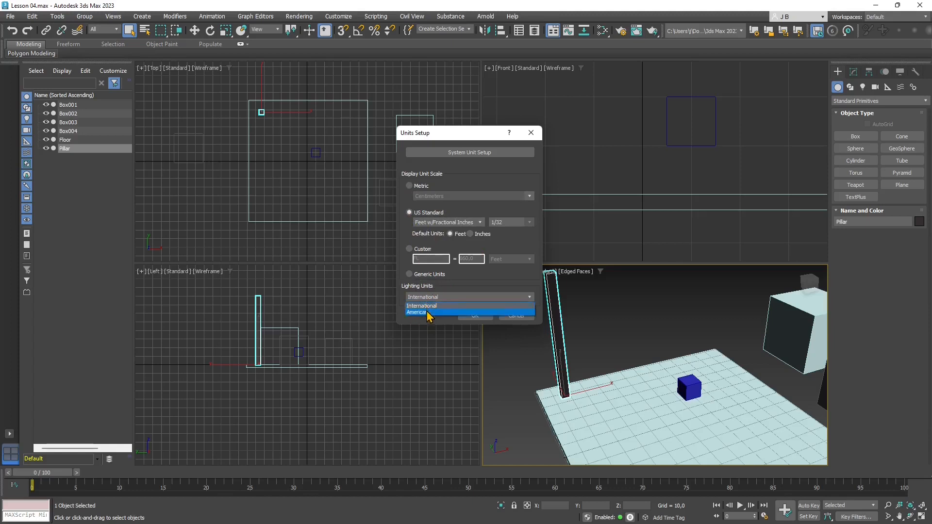
{"action": "left_click", "coordinate": [431, 305]}
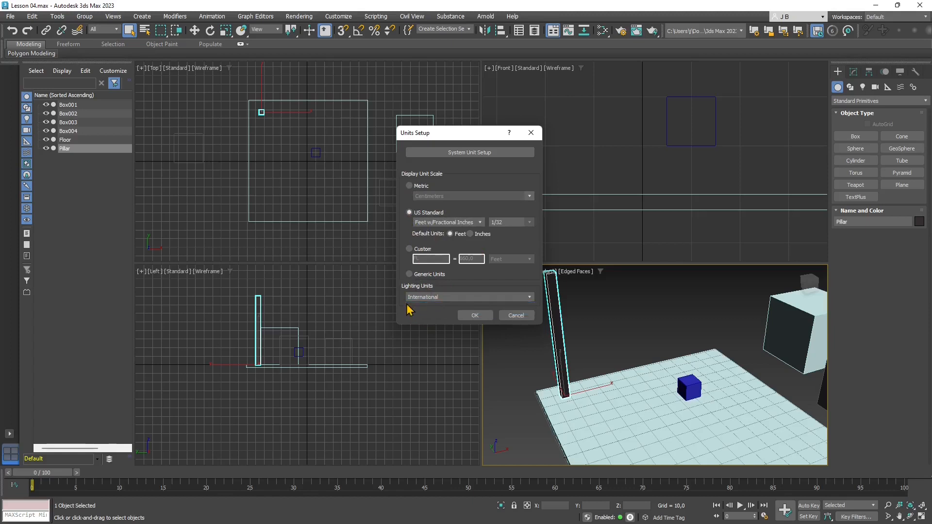
Set the display unit scale back to Metric with Centimeters and apply the units setup
{"action": "left_click", "coordinate": [420, 186]}
{"action": "left_click", "coordinate": [429, 196]}
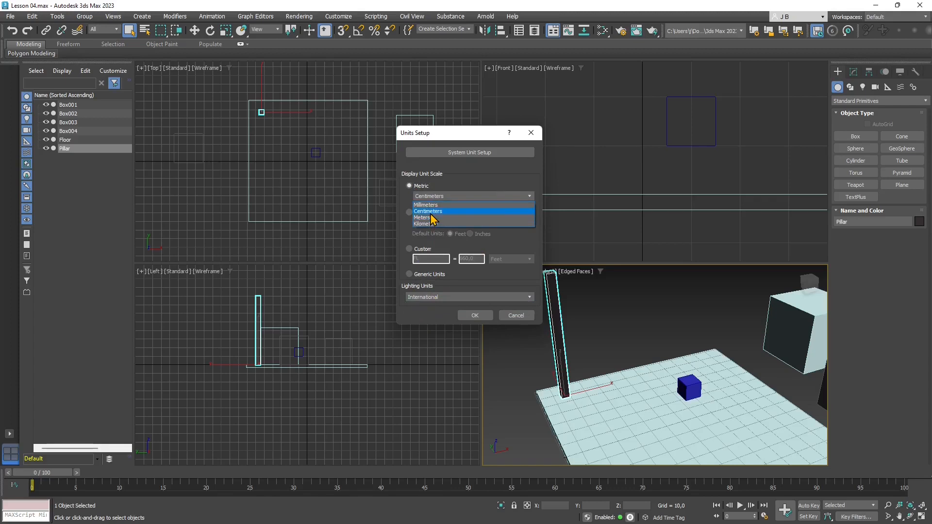
{"action": "left_click", "coordinate": [430, 214]}
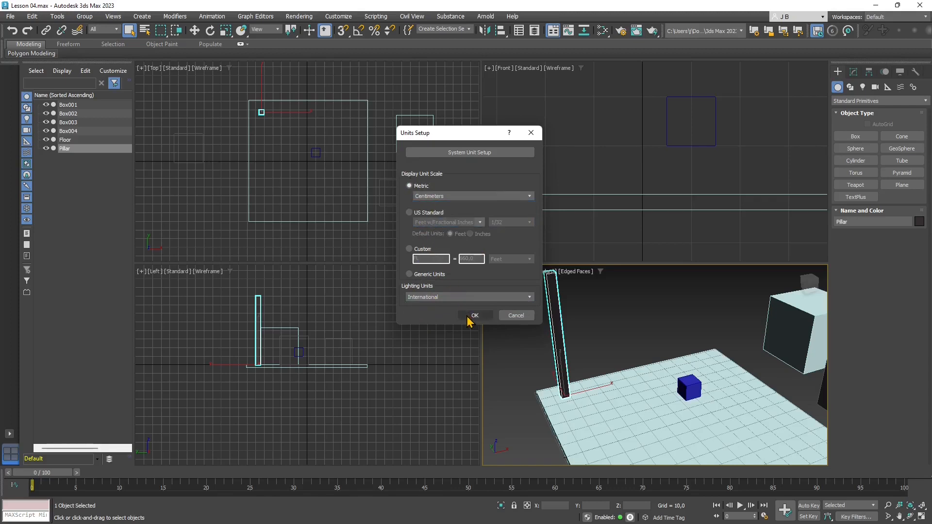
{"action": "left_click", "coordinate": [469, 316]}
Examine the scene in the Perspective viewport and check the units of the pillar's length, width and height parameters
{"action": "middle_click_drag", "start_coordinate": [627, 380], "coordinate": [618, 381]}
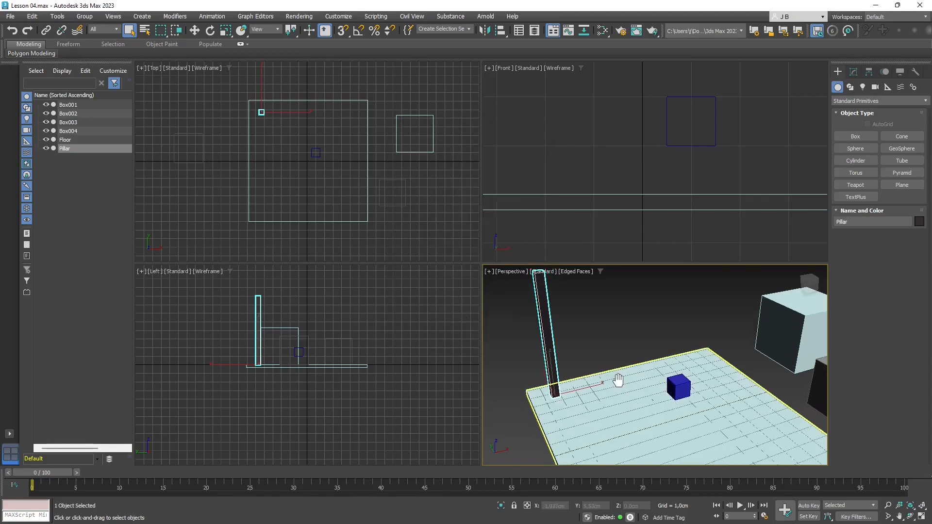
{"action": "scroll", "coordinate": [607, 338], "scroll_direction": "down", "scroll_amount": 3}
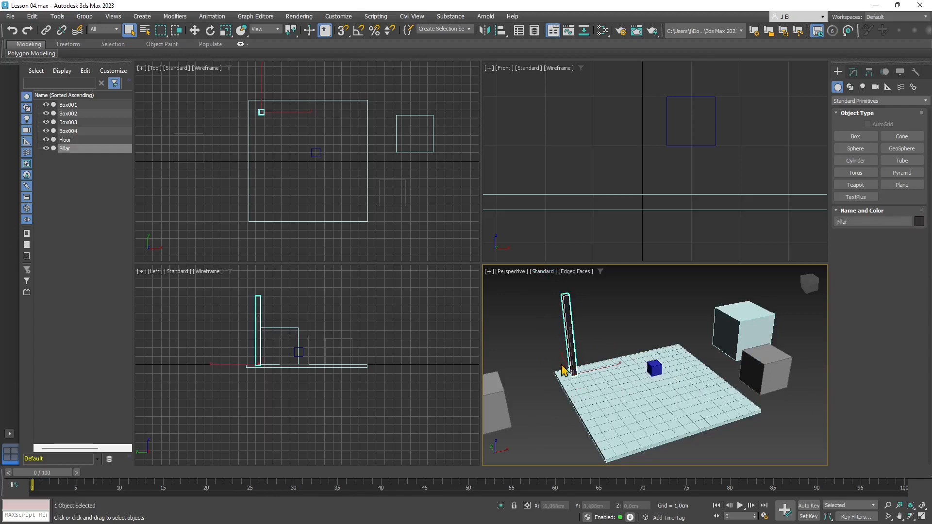
{"action": "scroll", "coordinate": [563, 370], "scroll_direction": "up", "scroll_amount": 3}
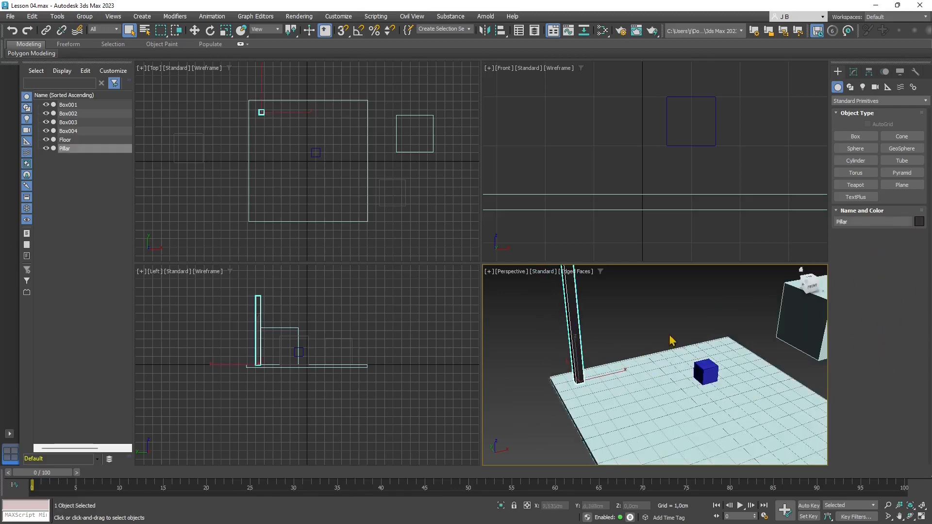
{"action": "scroll", "coordinate": [534, 386], "scroll_direction": "down", "scroll_amount": 4}
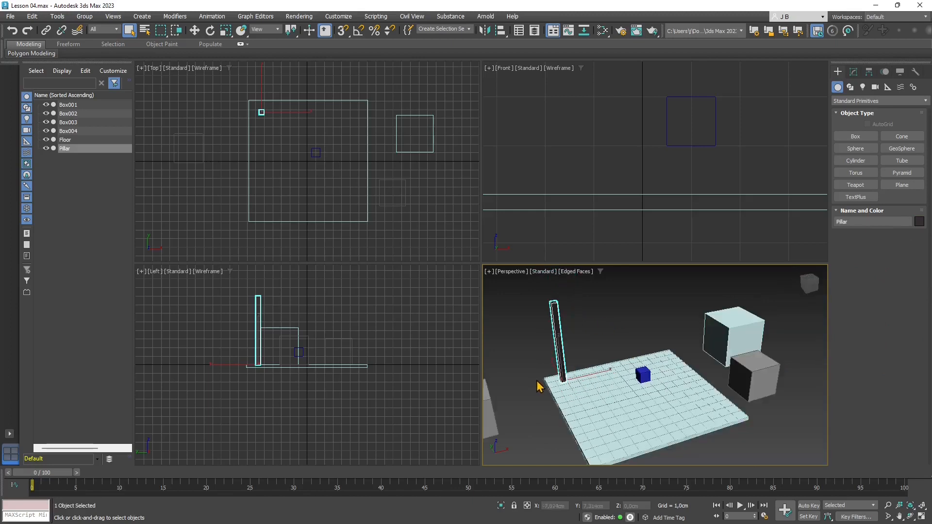
{"action": "scroll", "coordinate": [554, 355], "scroll_direction": "up", "scroll_amount": 2}
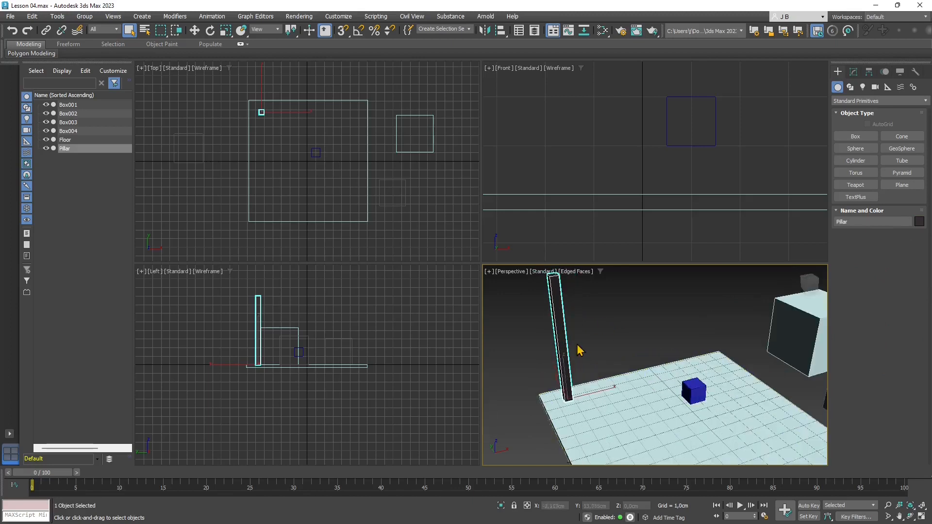
{"action": "middle_click_drag", "start_coordinate": [589, 324], "coordinate": [597, 335]}
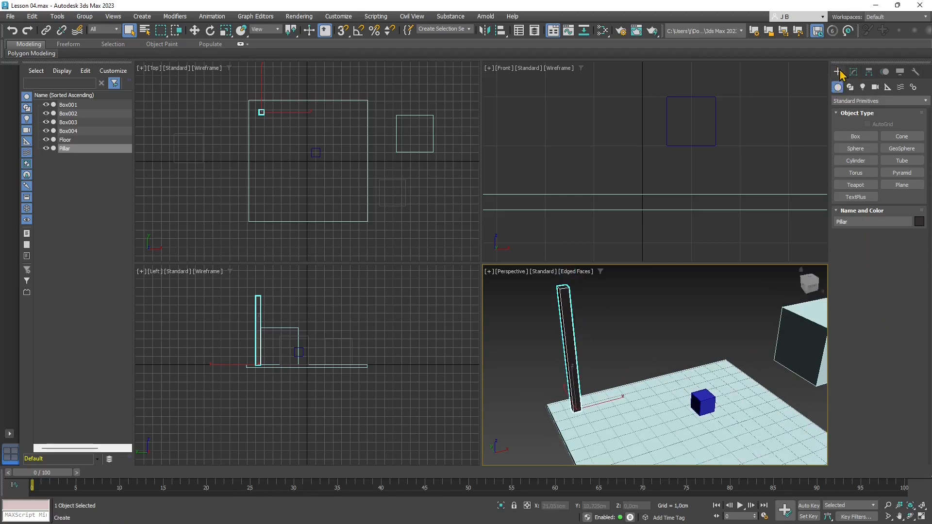
{"action": "left_click", "coordinate": [853, 72]}
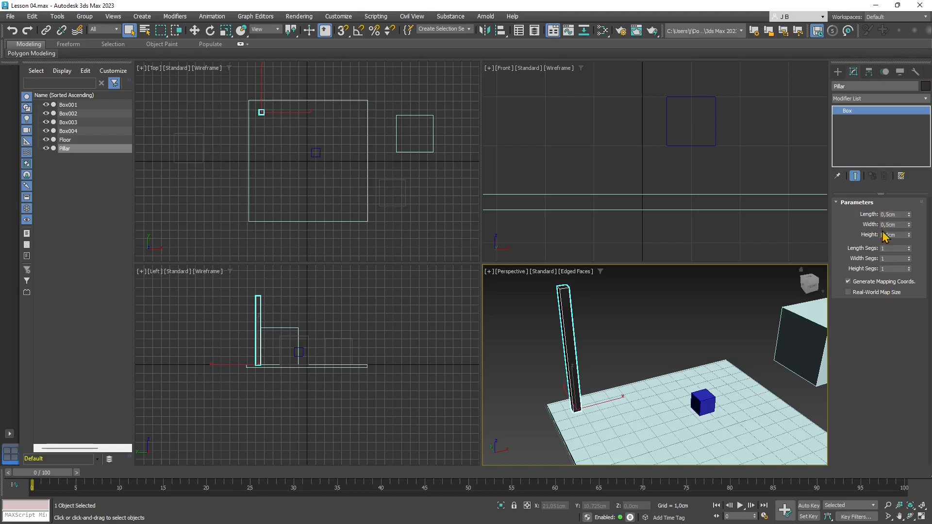
Delete all the boxes, the floor and the pillar from the scene and return to the Standard Primitives creation options
{"action": "scroll", "coordinate": [588, 342], "scroll_direction": "down", "scroll_amount": 6}
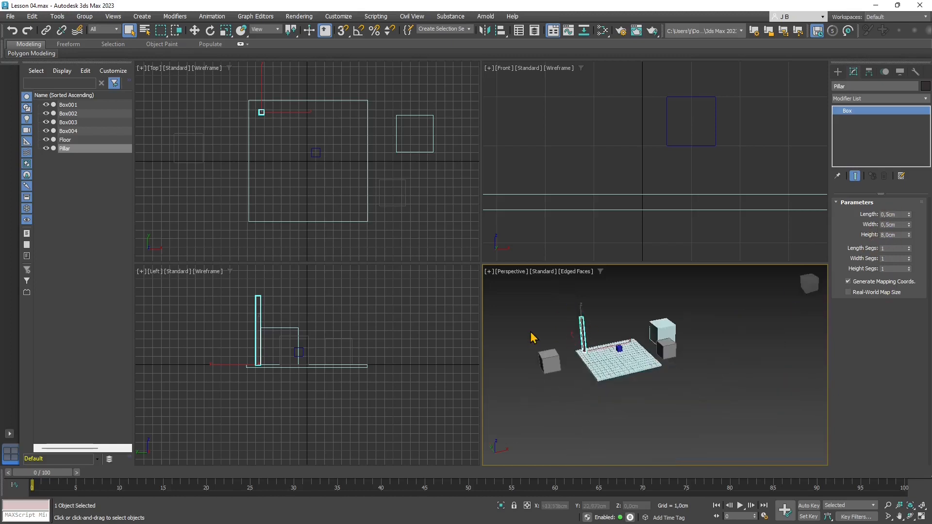
{"action": "left_click_drag", "start_coordinate": [514, 297], "coordinate": [711, 408]}
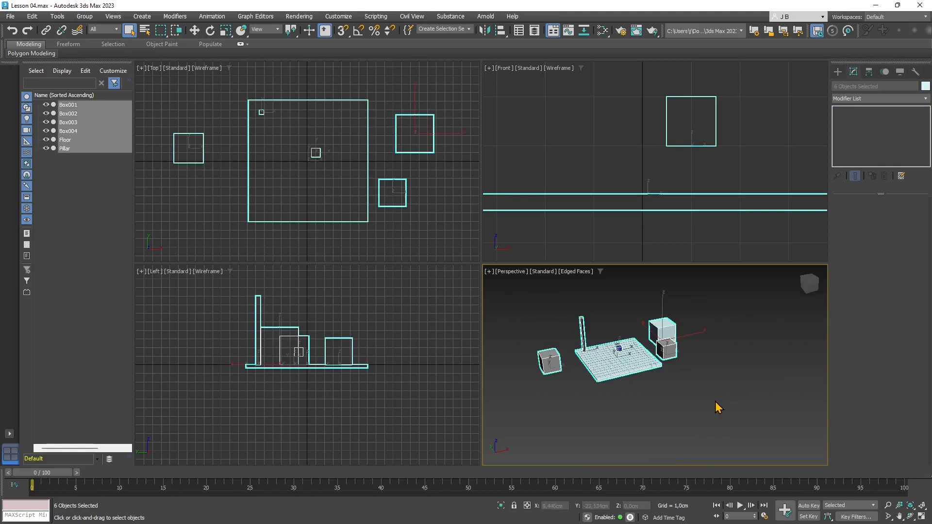
{"action": "key", "text": "Delete"}
{"action": "scroll", "coordinate": [584, 364], "scroll_direction": "up", "scroll_amount": 5}
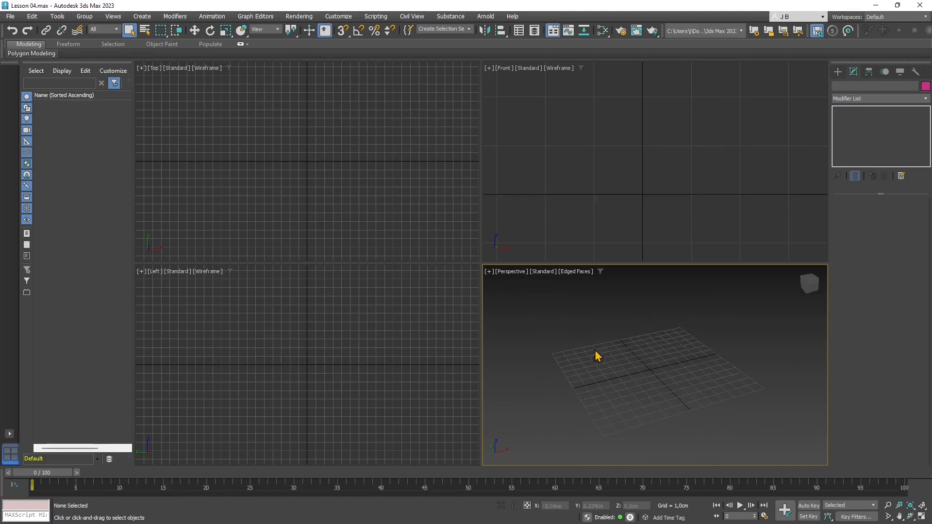
{"action": "left_click", "coordinate": [837, 72]}
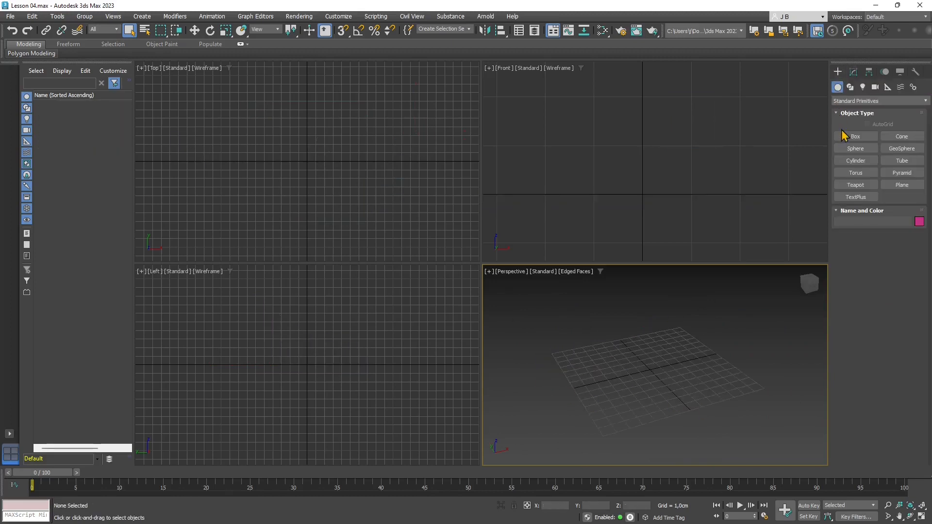
Create a 500 by 500 cm plane at the origin through keyboard entry, using the Square creation method
{"action": "left_click", "coordinate": [899, 187]}
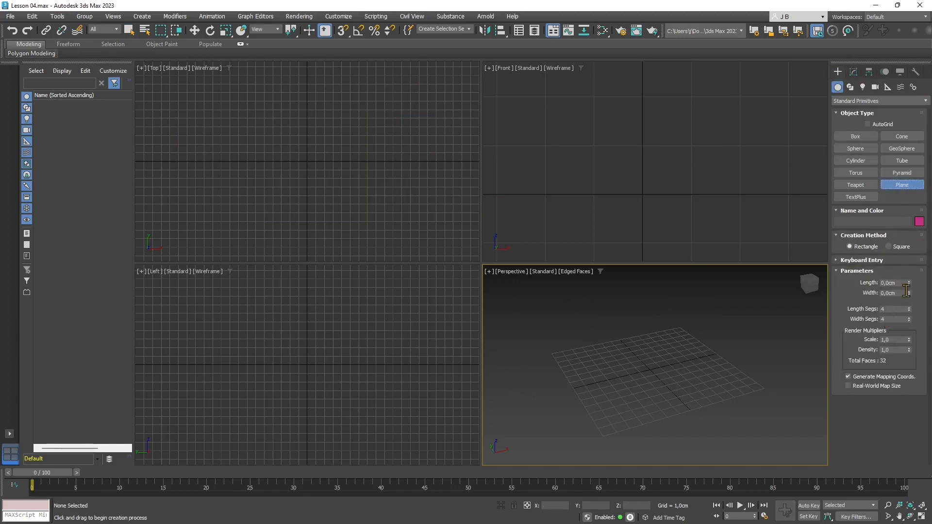
{"action": "scroll", "coordinate": [653, 370], "scroll_direction": "down", "scroll_amount": 4}
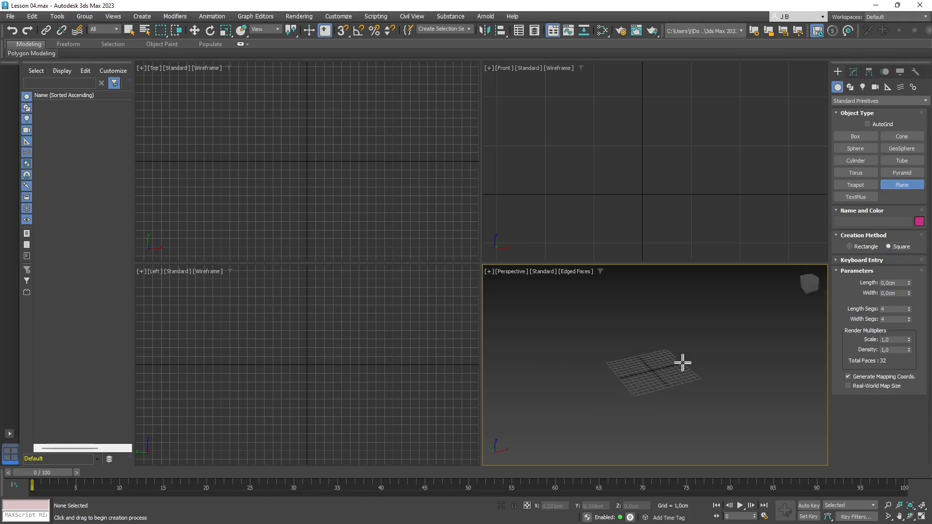
{"action": "left_click", "coordinate": [837, 262]}
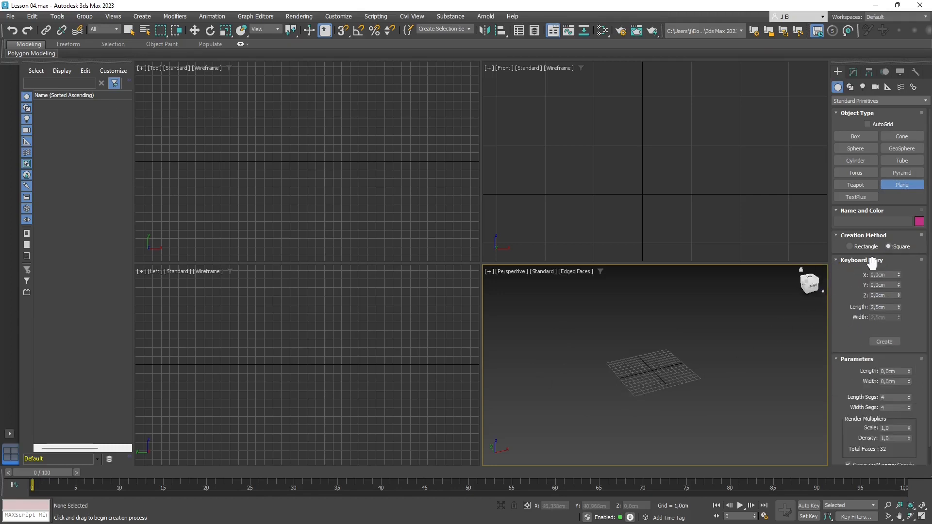
{"action": "left_click", "coordinate": [883, 307]}
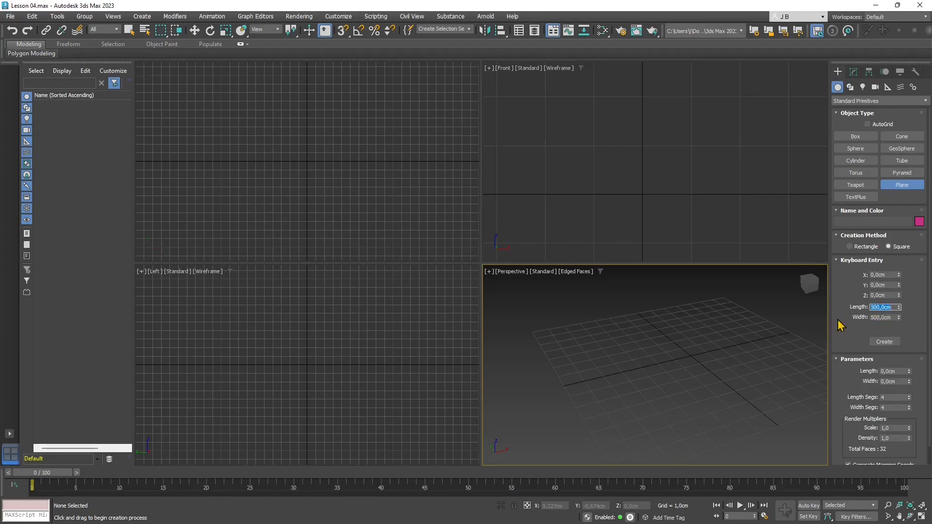
{"action": "left_click", "coordinate": [891, 343]}
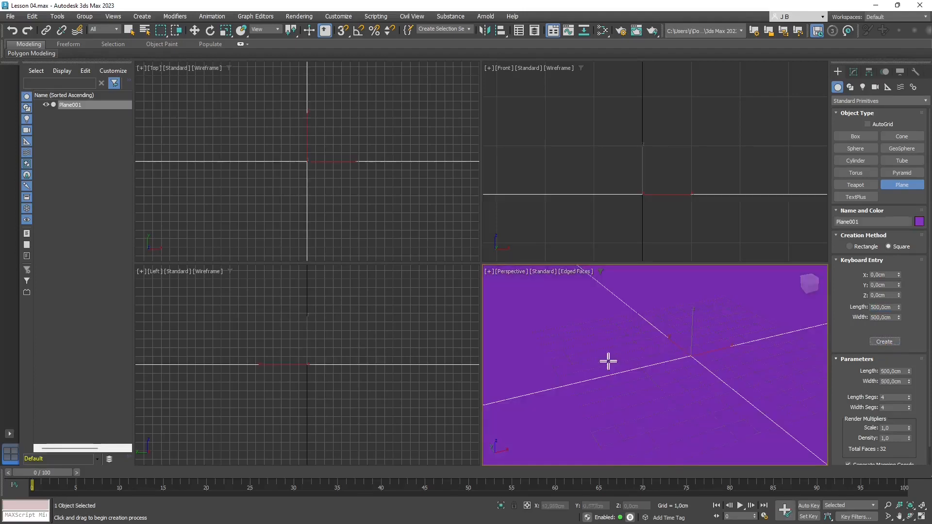
{"action": "scroll", "coordinate": [611, 353], "scroll_direction": "down", "scroll_amount": 10}
{"action": "scroll", "coordinate": [670, 388], "scroll_direction": "down", "scroll_amount": 4}
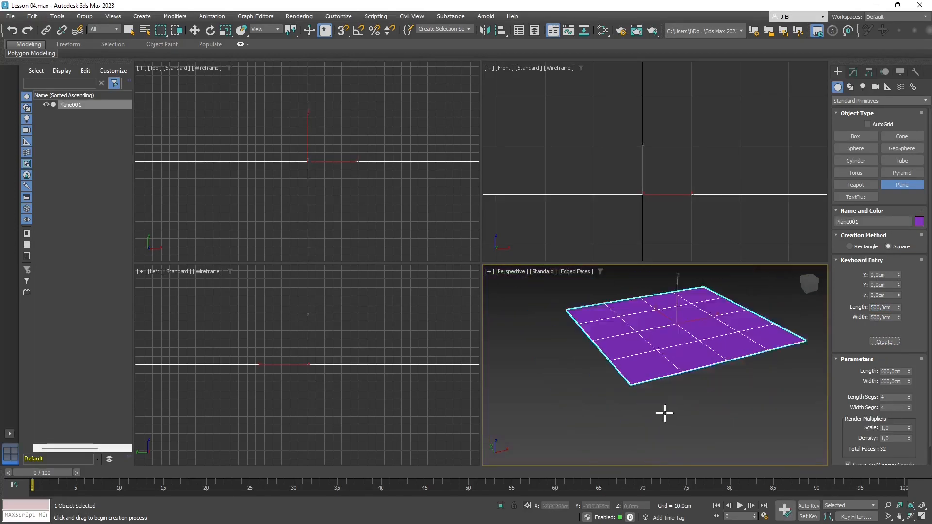
{"action": "scroll", "coordinate": [699, 364], "scroll_direction": "up", "scroll_amount": 5}
{"action": "scroll", "coordinate": [676, 461], "scroll_direction": "down", "scroll_amount": 4}
{"action": "scroll", "coordinate": [677, 460], "scroll_direction": "up", "scroll_amount": 2}
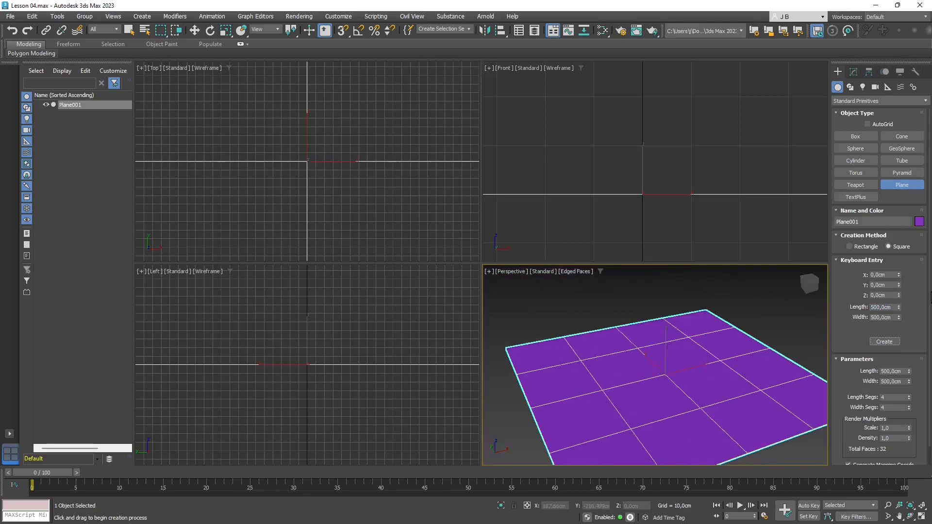
Change the plane's object color, trying pale cream and settling on dark yellow from the 3ds Max palette
{"action": "left_click", "coordinate": [919, 222]}
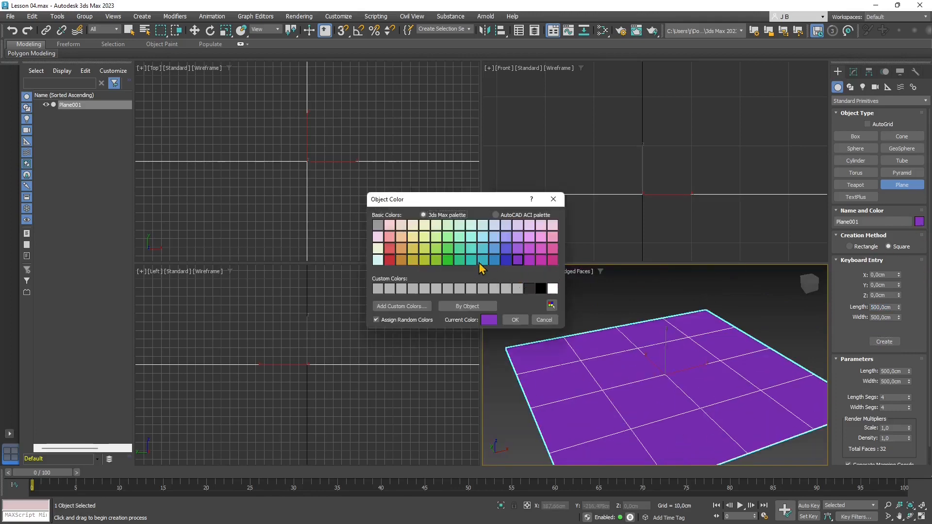
{"action": "left_click", "coordinate": [378, 248]}
{"action": "left_click", "coordinate": [515, 320]}
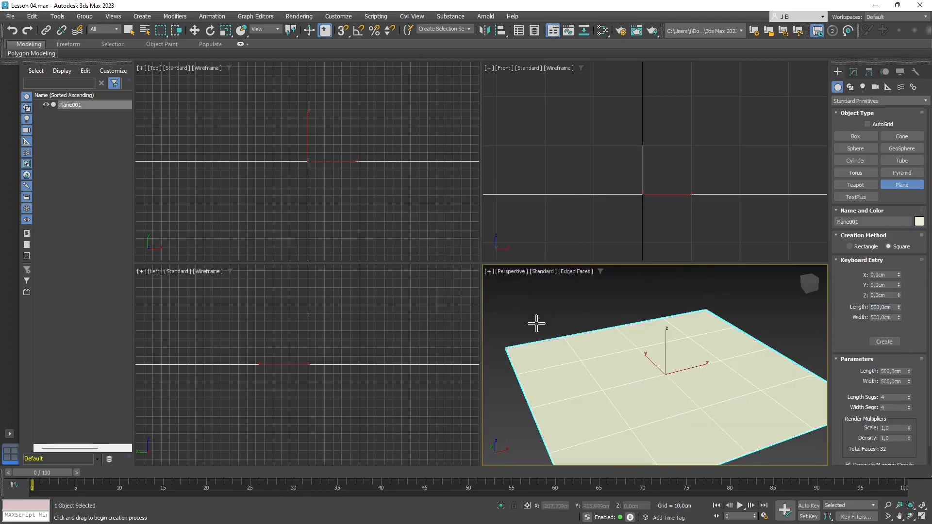
{"action": "left_click", "coordinate": [919, 222]}
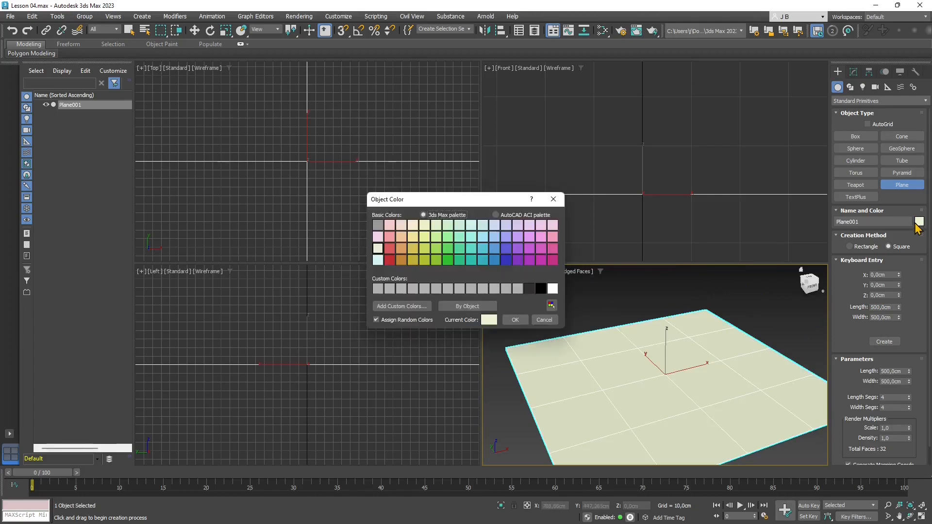
{"action": "left_click", "coordinate": [413, 260]}
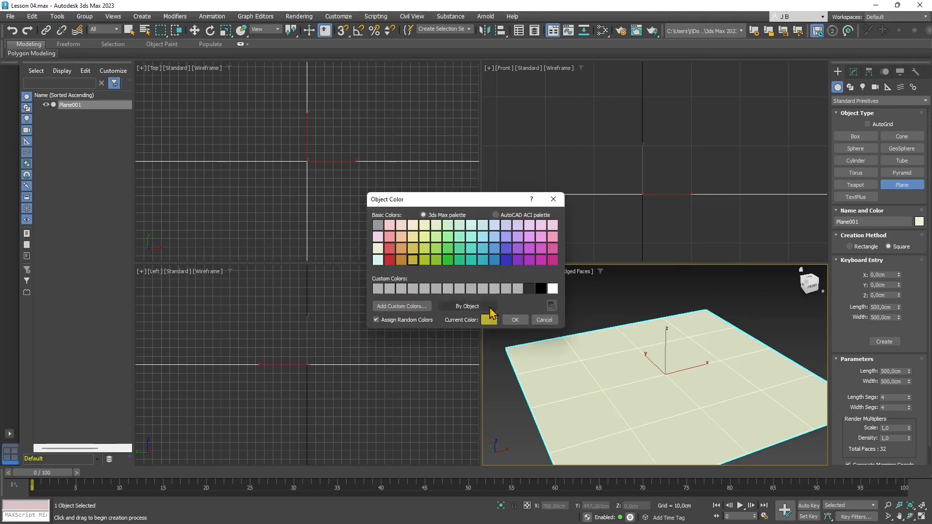
{"action": "left_click", "coordinate": [515, 319]}
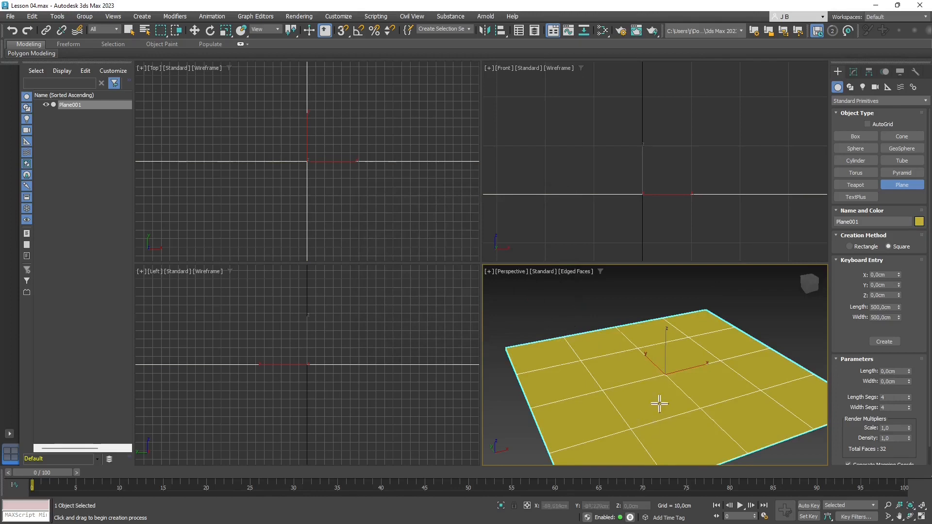
Try to reduce the plane's length and width segments to 1 each
{"action": "middle_click_drag", "start_coordinate": [661, 403], "coordinate": [661, 373]}
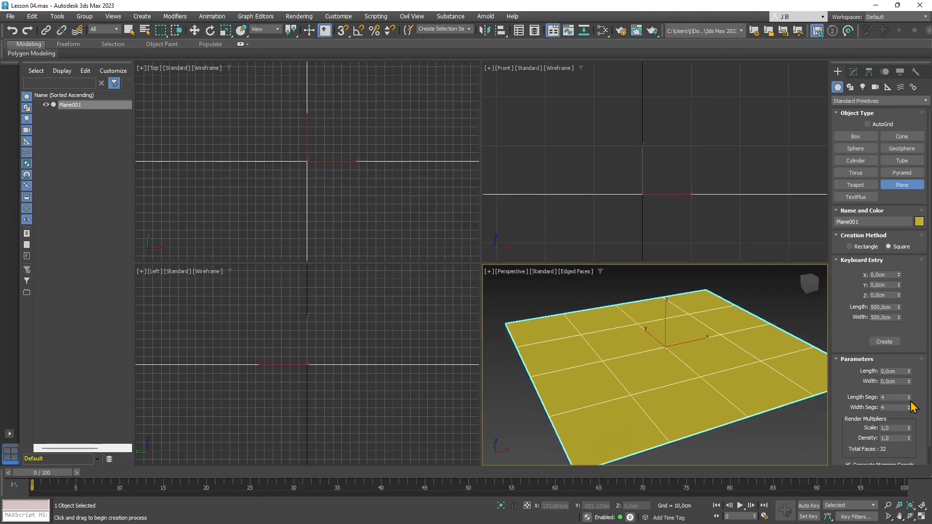
{"action": "left_click_drag", "start_coordinate": [910, 399], "coordinate": [909, 412]}
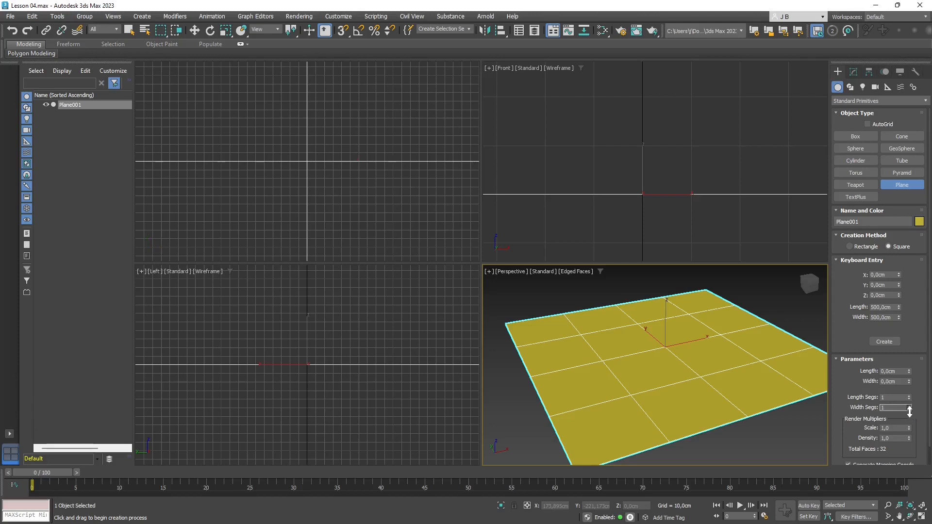
{"action": "left_click_drag", "start_coordinate": [909, 408], "coordinate": [910, 420]}
Draw a cylinder about 34 cm in radius and 421 cm high on the plane's far corner in the Perspective viewport
{"action": "left_click", "coordinate": [850, 138]}
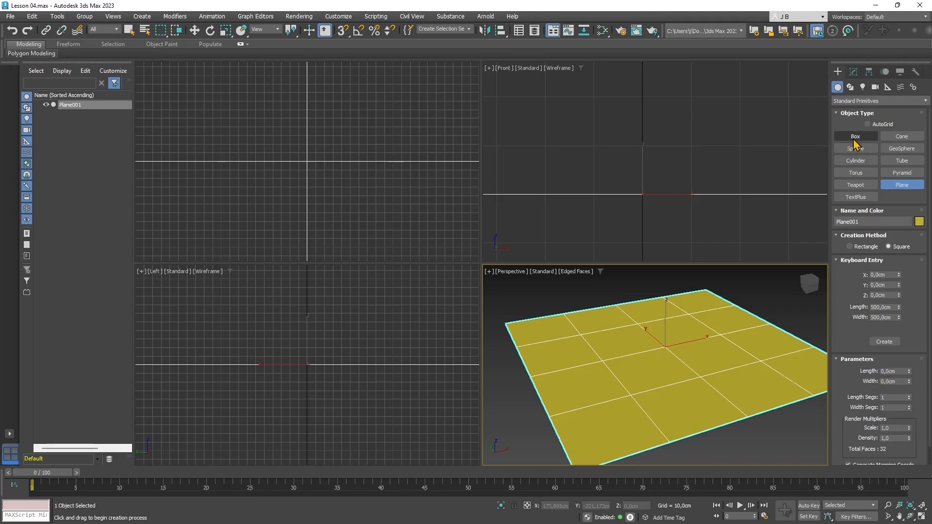
{"action": "left_click", "coordinate": [857, 164]}
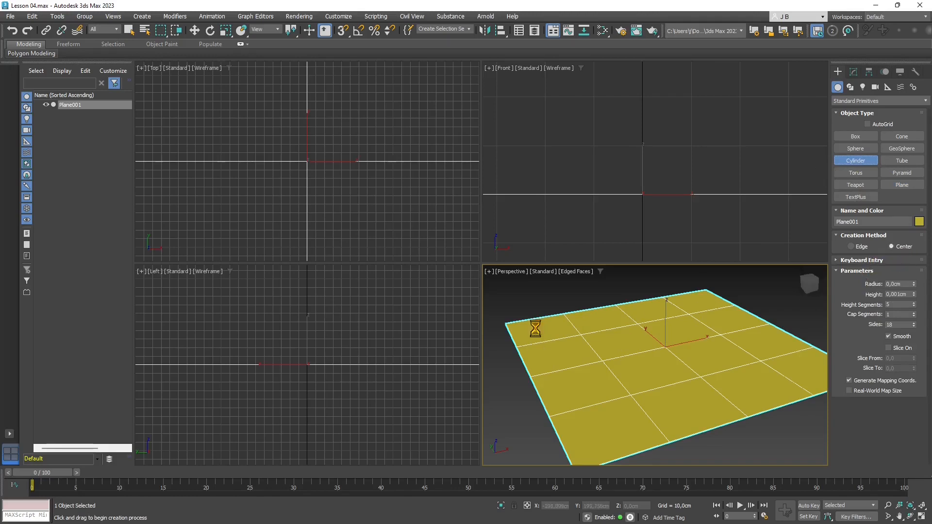
{"action": "left_click_drag", "start_coordinate": [535, 325], "coordinate": [551, 332]}
{"action": "left_click", "coordinate": [576, 124]}
{"action": "scroll", "coordinate": [664, 427], "scroll_direction": "down", "scroll_amount": 5}
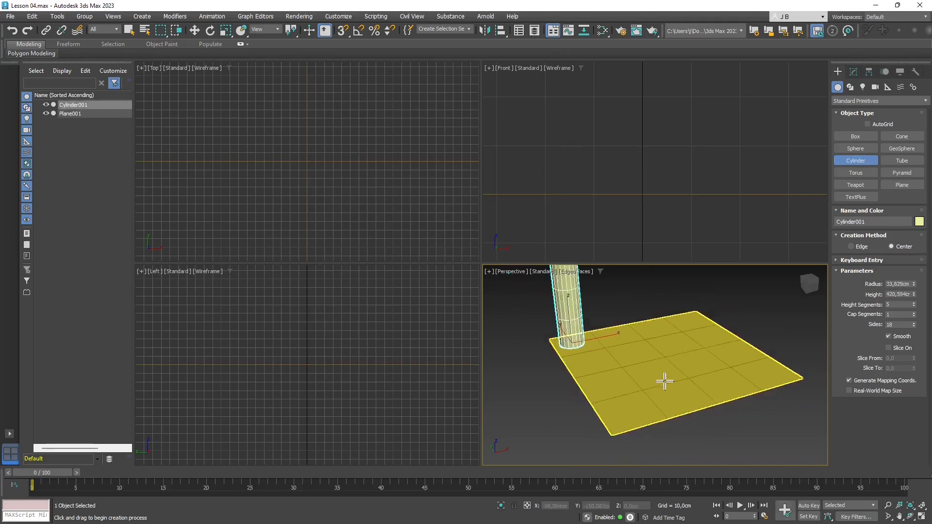
{"action": "middle_click_drag", "start_coordinate": [653, 407], "coordinate": [654, 369]}
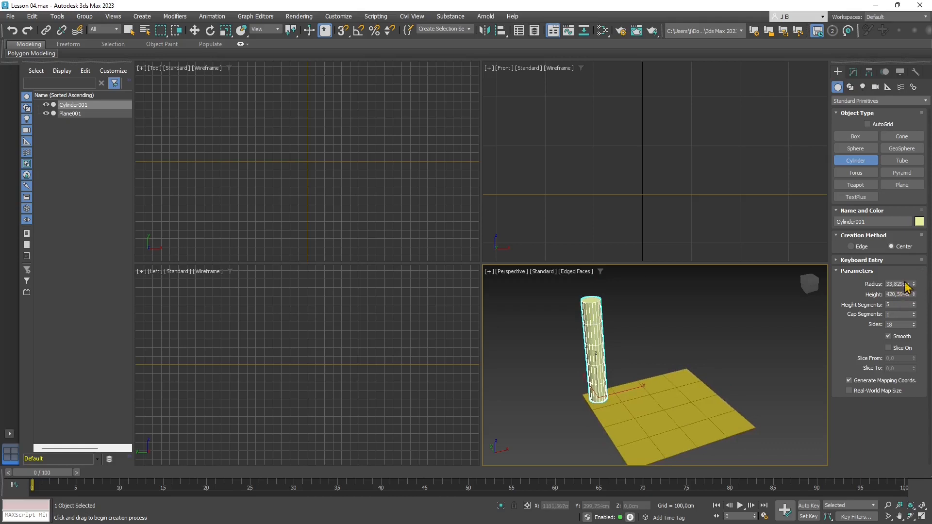
Set the cylinder's radius to 10 cm and its height to 400 cm
{"action": "left_click_drag", "start_coordinate": [913, 283], "coordinate": [915, 297]}
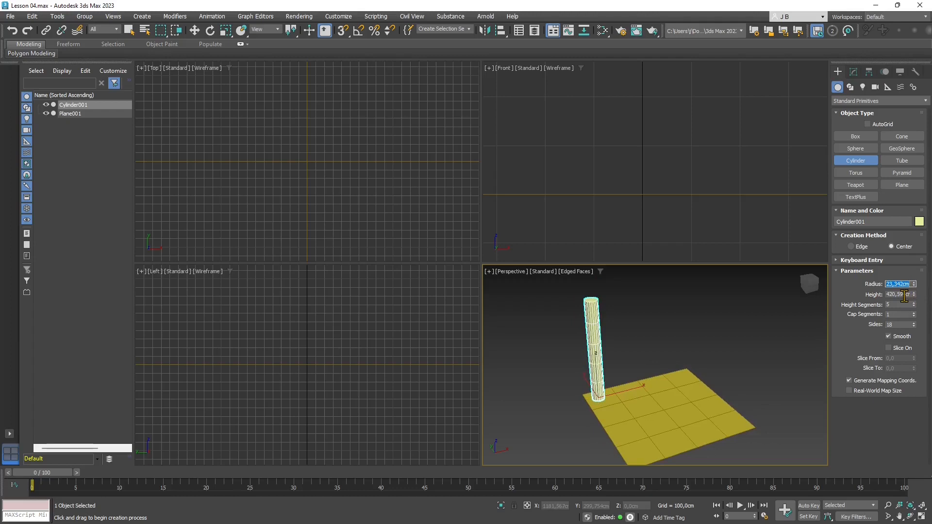
{"action": "key", "text": "Tab"}
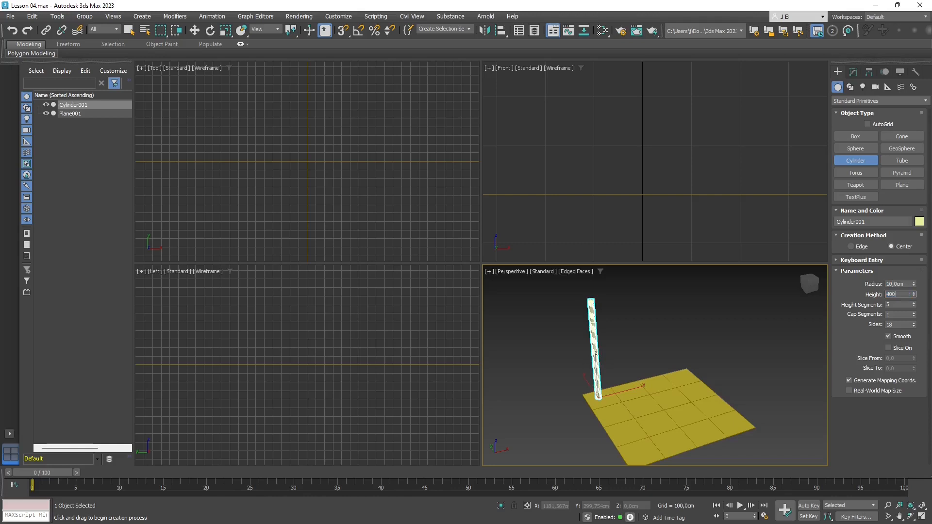
{"action": "key", "text": "Tab"}
Reduce the cylinder's number of sides to 3, keeping the Smooth option on
{"action": "scroll", "coordinate": [567, 360], "scroll_direction": "up", "scroll_amount": 5}
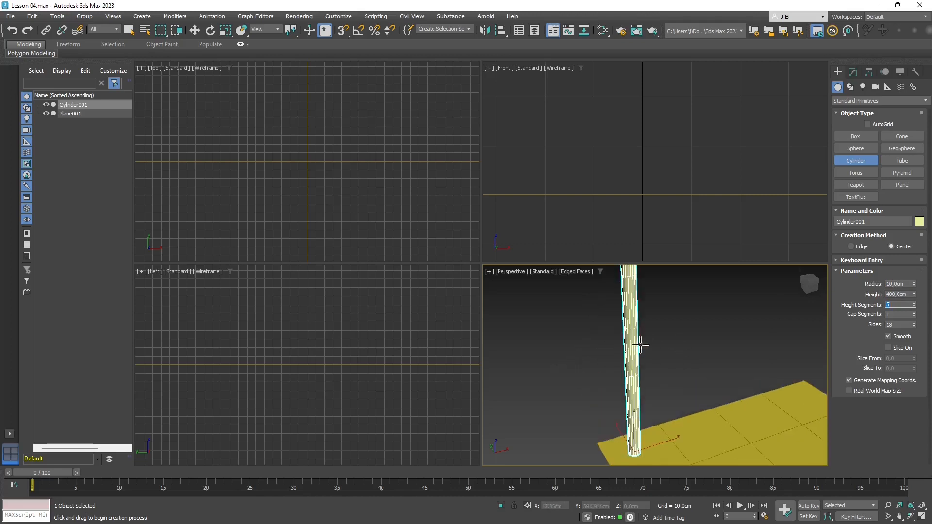
{"action": "middle_click_drag", "start_coordinate": [639, 344], "coordinate": [635, 375]}
{"action": "scroll", "coordinate": [624, 359], "scroll_direction": "up", "scroll_amount": 3}
{"action": "scroll", "coordinate": [670, 326], "scroll_direction": "down", "scroll_amount": 4}
{"action": "scroll", "coordinate": [655, 347], "scroll_direction": "up", "scroll_amount": 4}
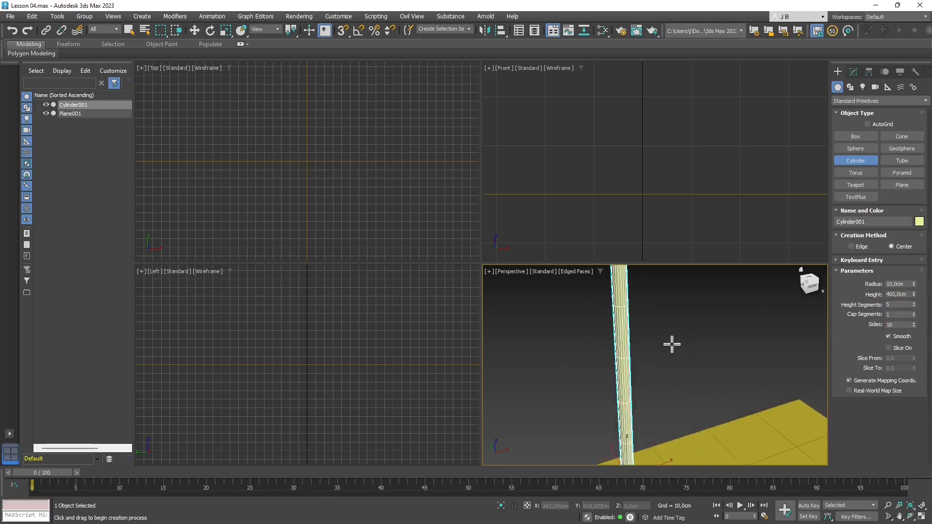
{"action": "middle_click_drag", "start_coordinate": [639, 307], "coordinate": [637, 364]}
{"action": "scroll", "coordinate": [616, 303], "scroll_direction": "up", "scroll_amount": 4}
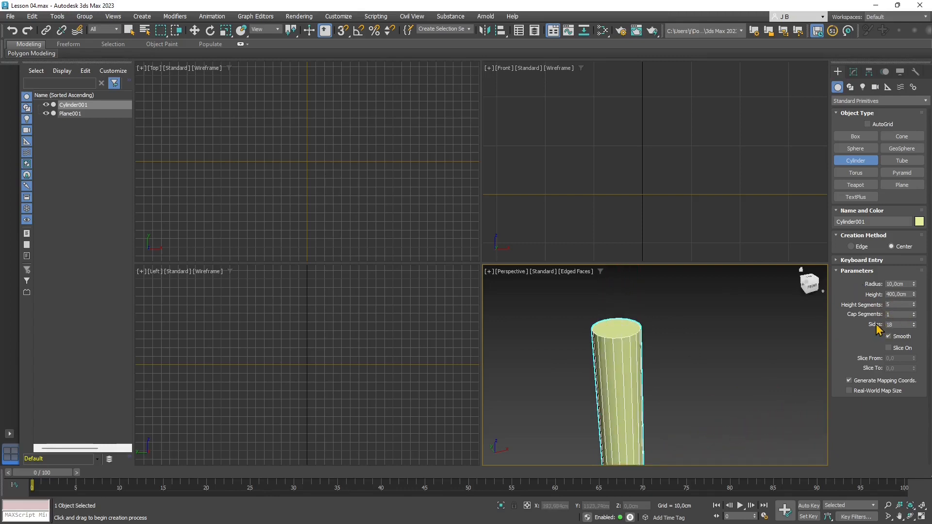
{"action": "left_click", "coordinate": [888, 336]}
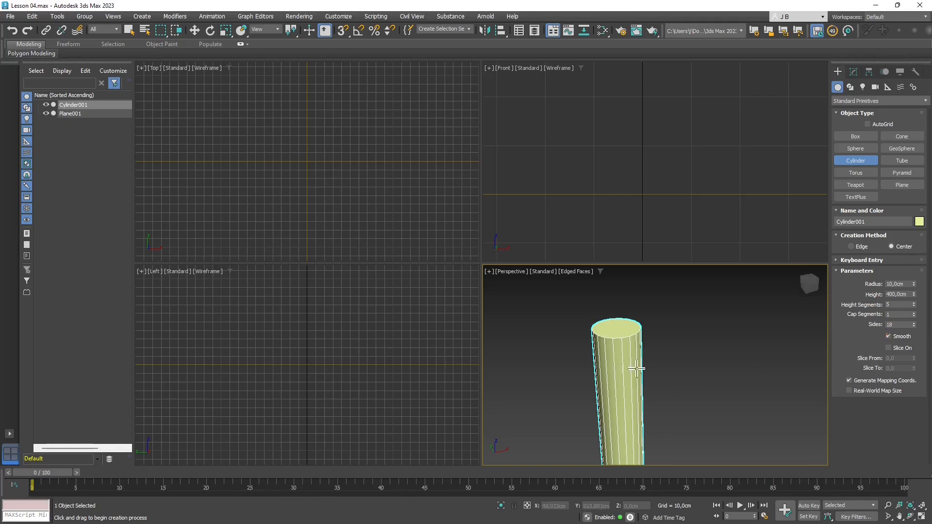
{"action": "scroll", "coordinate": [634, 369], "scroll_direction": "down", "scroll_amount": 2}
{"action": "middle_click_drag", "start_coordinate": [660, 432], "coordinate": [656, 366]}
{"action": "left_click_drag", "start_coordinate": [914, 326], "coordinate": [916, 342]}
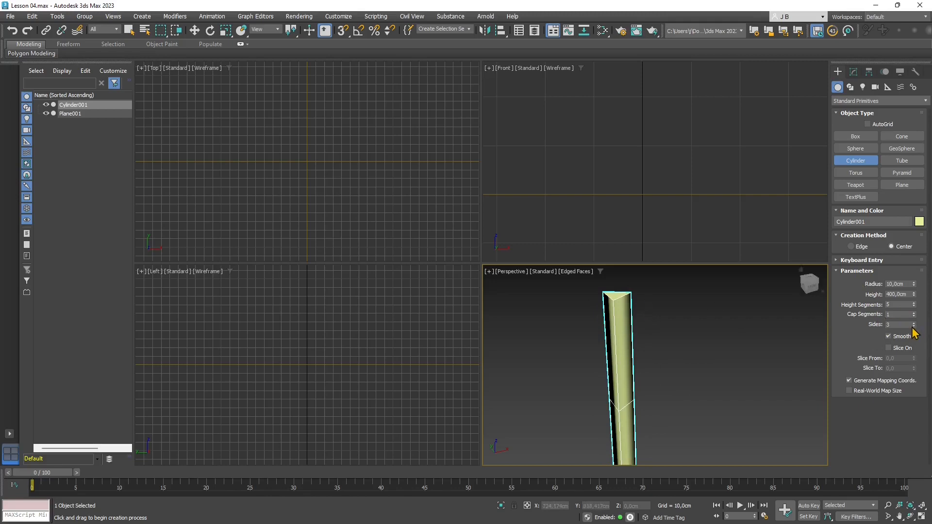
Raise the cylinder's number of sides one at a time up to 28
{"action": "left_click", "coordinate": [915, 324]}
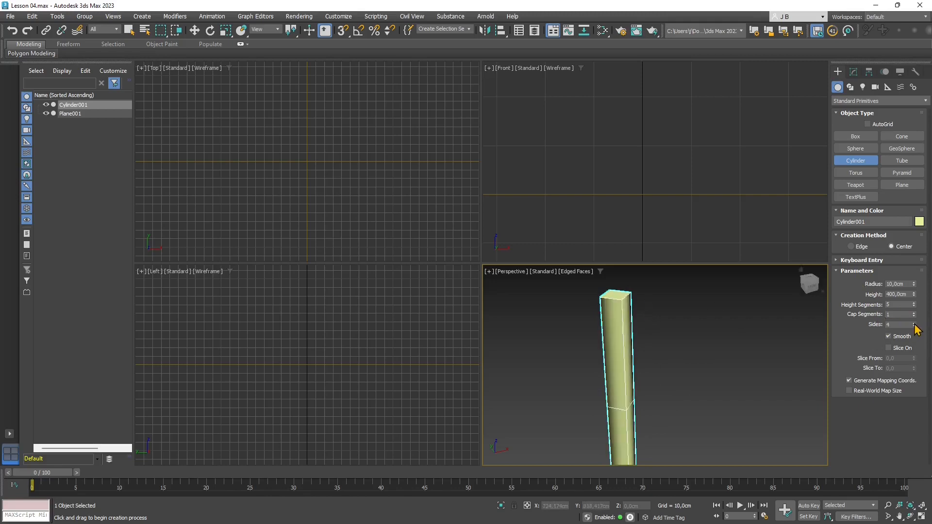
{"action": "left_click", "coordinate": [915, 324]}
{"action": "left_click", "coordinate": [914, 325]}
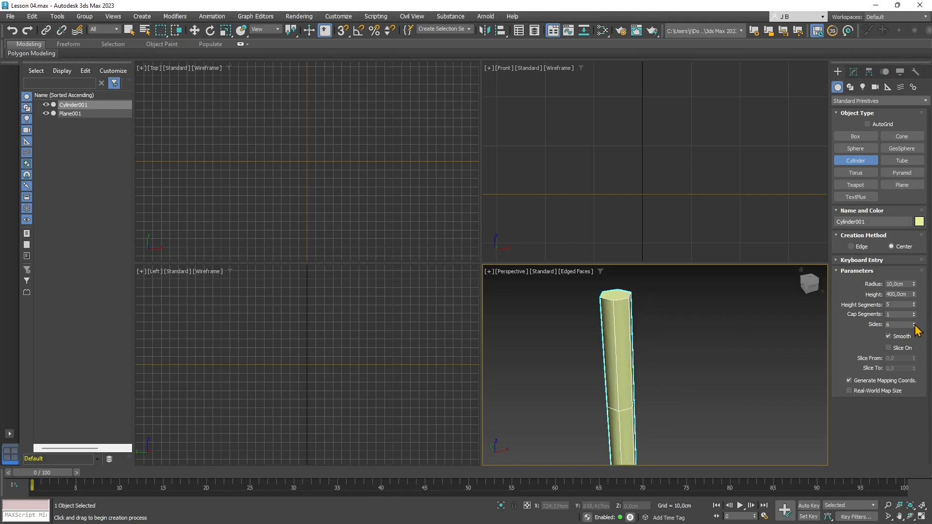
{"action": "left_click", "coordinate": [914, 325]}
{"action": "left_click", "coordinate": [914, 323]}
{"action": "left_click", "coordinate": [915, 324]}
{"action": "left_click", "coordinate": [914, 324]}
{"action": "left_click", "coordinate": [914, 323]}
{"action": "left_click", "coordinate": [914, 323]}
{"action": "left_click", "coordinate": [914, 323]}
{"action": "left_click", "coordinate": [914, 323]}
{"action": "left_click", "coordinate": [914, 323]}
{"action": "left_click", "coordinate": [914, 323]}
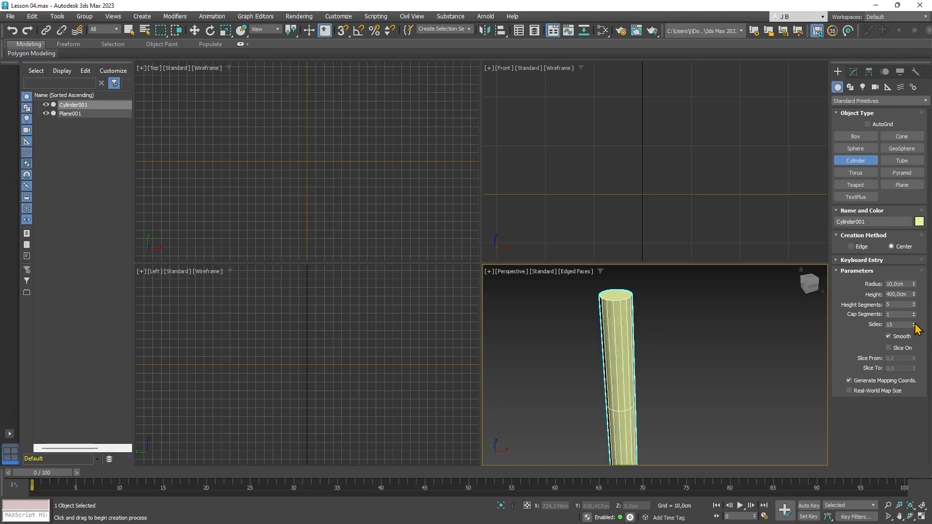
{"action": "left_click", "coordinate": [914, 323]}
{"action": "left_click", "coordinate": [915, 324]}
{"action": "left_click", "coordinate": [915, 324]}
{"action": "left_click", "coordinate": [914, 323]}
{"action": "left_click", "coordinate": [915, 323]}
{"action": "left_click", "coordinate": [914, 323]}
{"action": "left_click", "coordinate": [915, 323]}
{"action": "left_click", "coordinate": [915, 323]}
{"action": "left_click", "coordinate": [914, 323]}
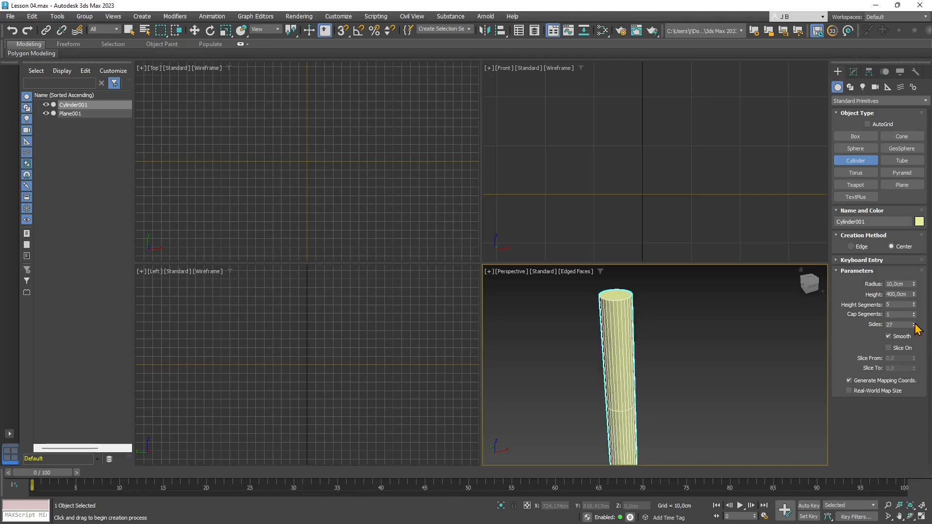
{"action": "left_click", "coordinate": [915, 323]}
Turn off Edged Faces in the Perspective viewport so only Default Shading is used
{"action": "scroll", "coordinate": [662, 316], "scroll_direction": "down", "scroll_amount": 4}
{"action": "middle_click_drag", "start_coordinate": [699, 367], "coordinate": [686, 365]}
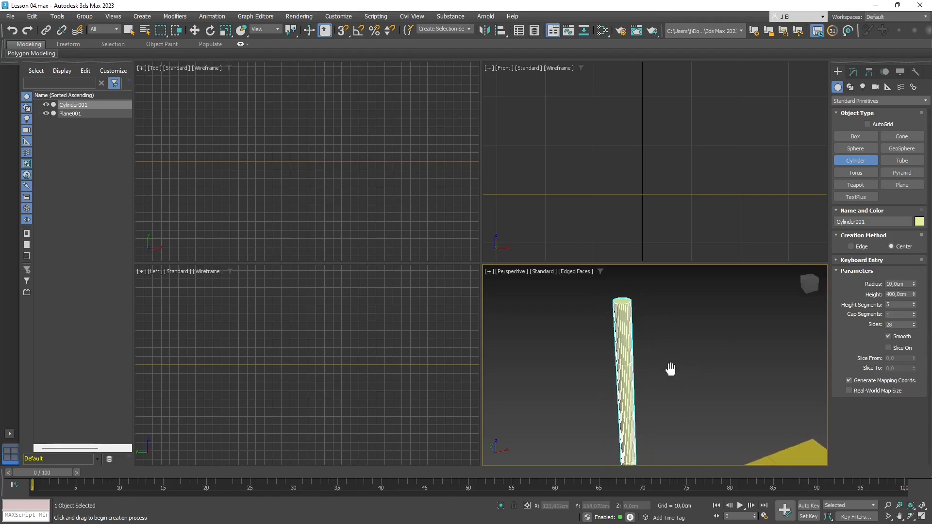
{"action": "scroll", "coordinate": [631, 350], "scroll_direction": "up", "scroll_amount": 3}
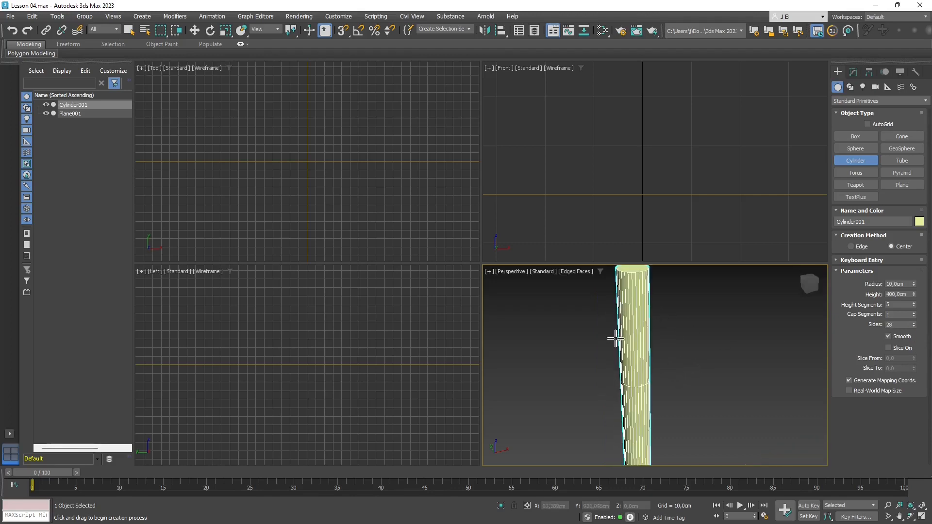
{"action": "left_click", "coordinate": [577, 274]}
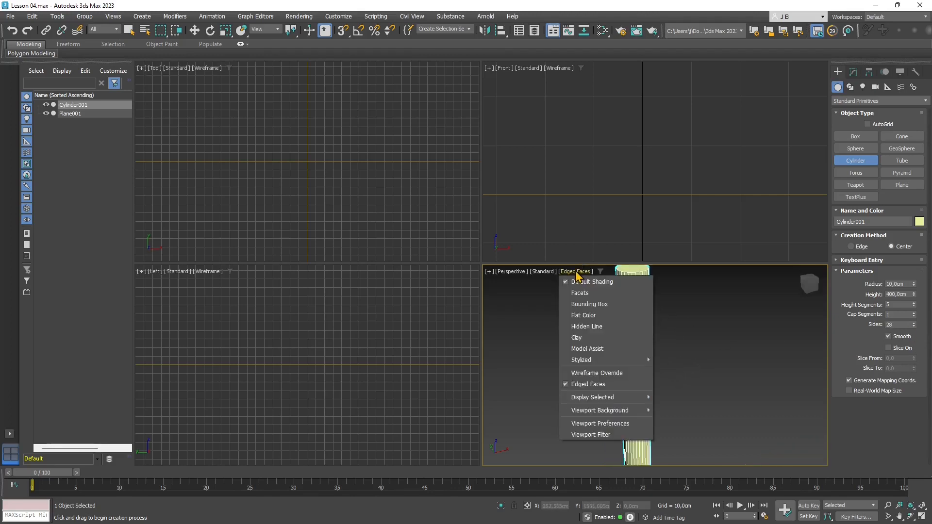
{"action": "left_click", "coordinate": [581, 385]}
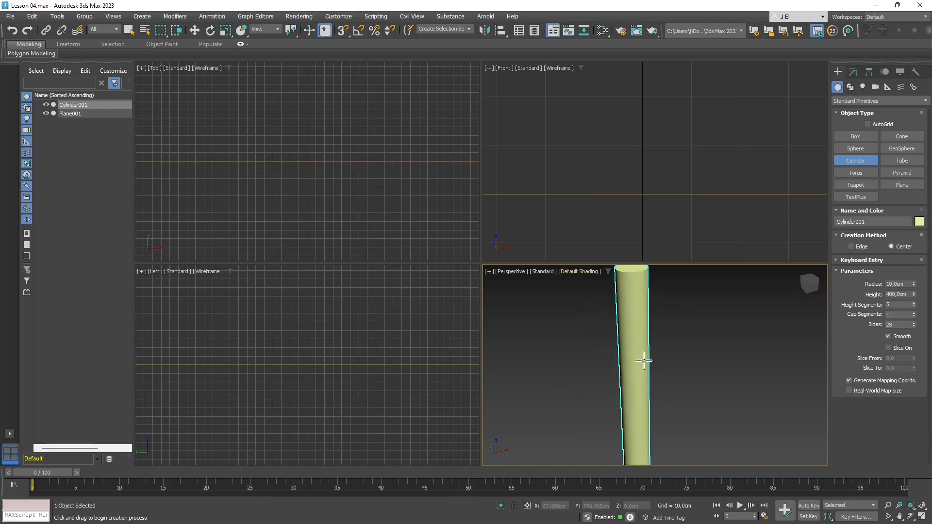
Disable the cylinder's Smooth option and lower its number of sides to 16
{"action": "middle_click_drag", "start_coordinate": [649, 358], "coordinate": [607, 314]}
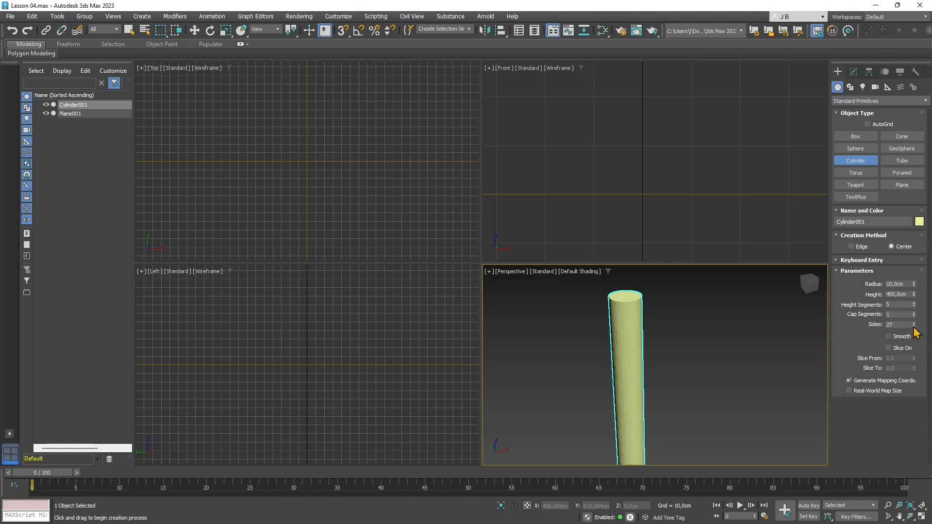
{"action": "left_click_drag", "start_coordinate": [914, 328], "coordinate": [914, 329]}
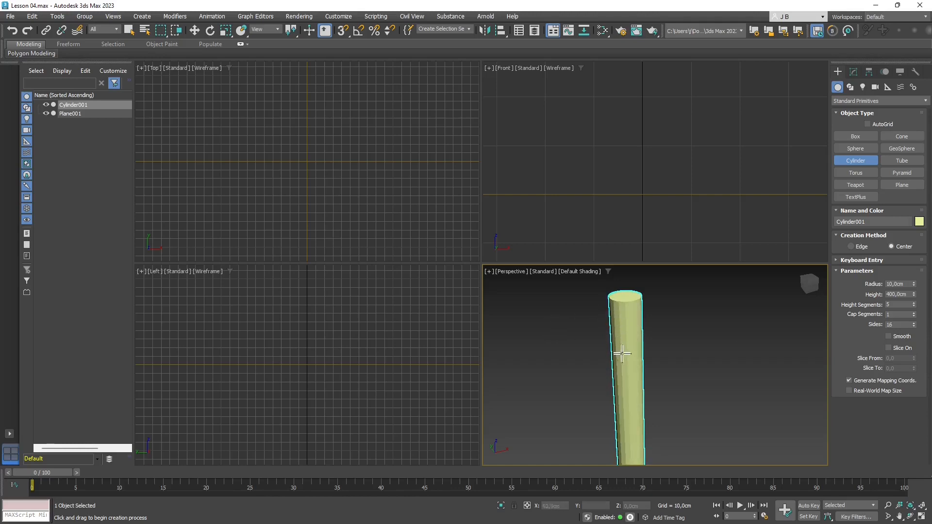
Re-enable the Smooth option on the tall 16-sided cylinder
{"action": "middle_click_drag", "start_coordinate": [618, 357], "coordinate": [620, 335]}
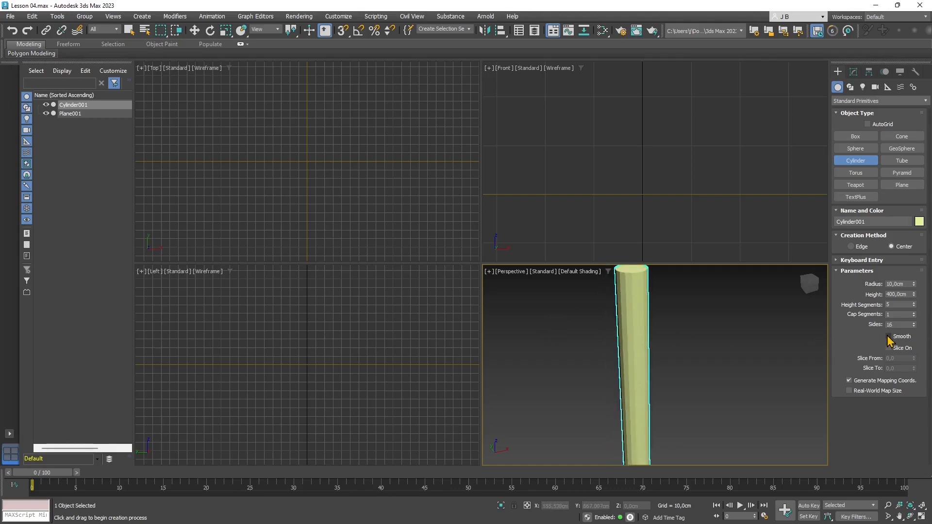
{"action": "left_click", "coordinate": [889, 337]}
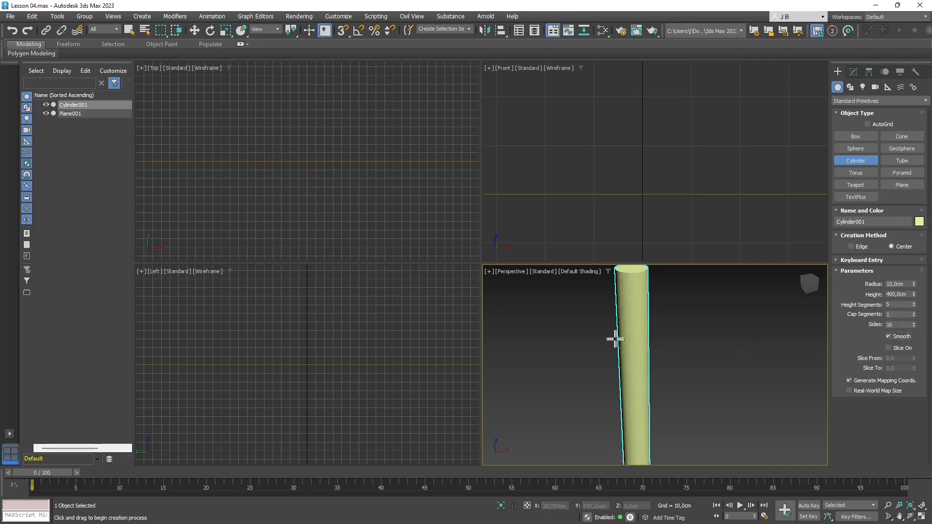
{"action": "scroll", "coordinate": [591, 330], "scroll_direction": "down", "scroll_amount": 2}
{"action": "scroll", "coordinate": [591, 330], "scroll_direction": "down", "scroll_amount": 3}
{"action": "scroll", "coordinate": [624, 374], "scroll_direction": "up", "scroll_amount": 5}
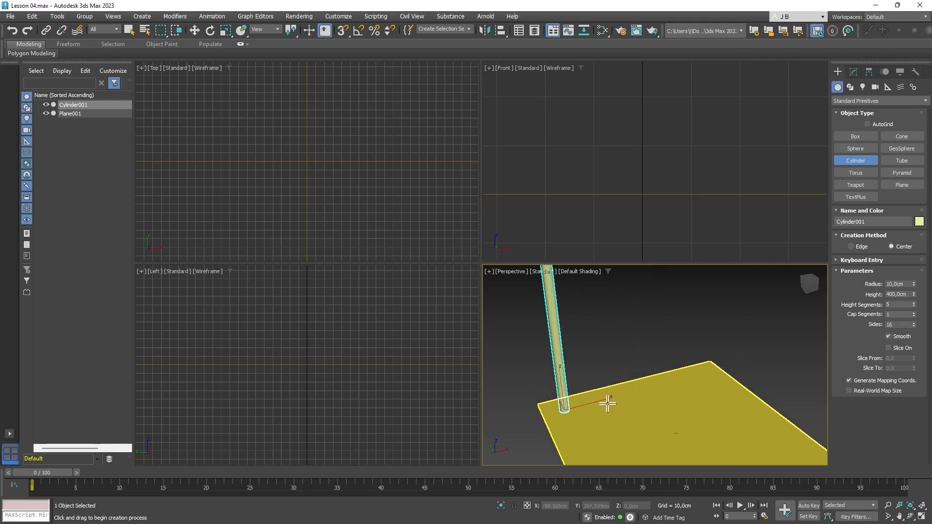
{"action": "scroll", "coordinate": [603, 361], "scroll_direction": "down", "scroll_amount": 2}
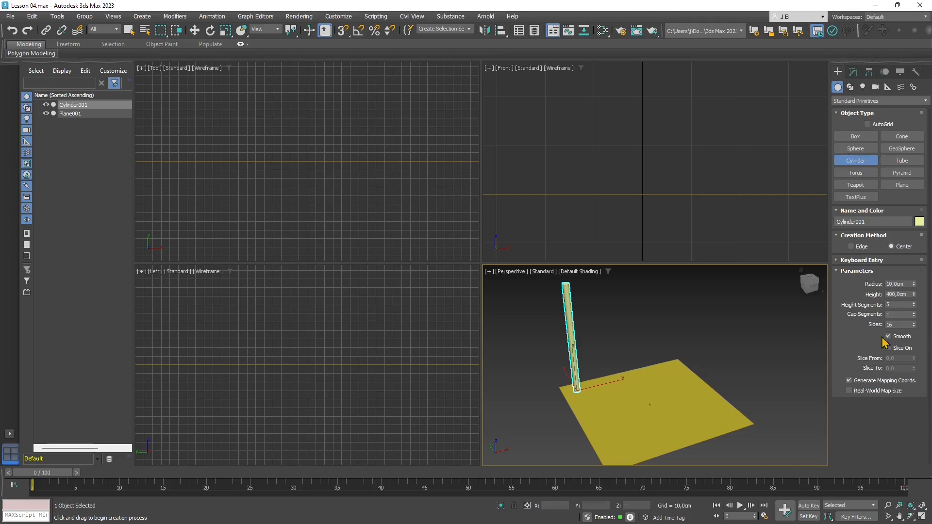
Create a second cylinder on the plane in the Perspective viewport, about 54 cm in radius and 47 cm high
{"action": "scroll", "coordinate": [610, 389], "scroll_direction": "up", "scroll_amount": 2}
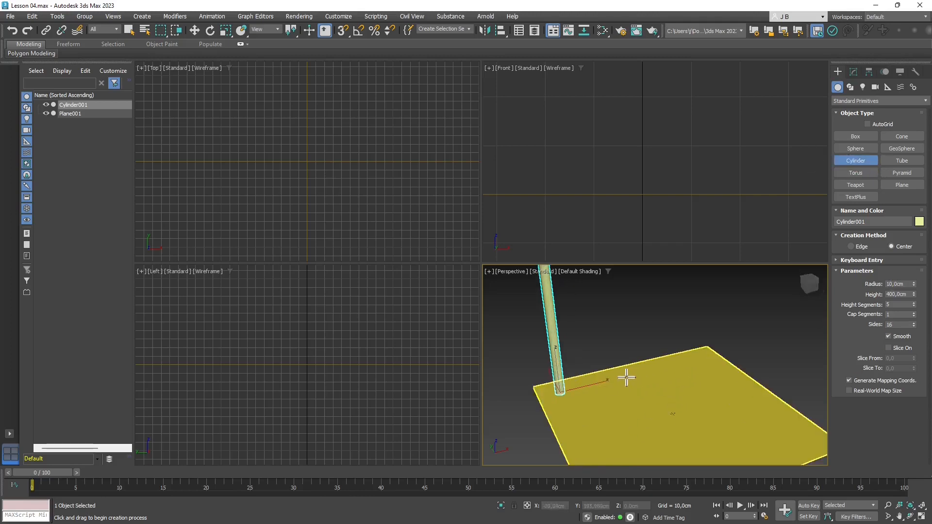
{"action": "left_click_drag", "start_coordinate": [626, 378], "coordinate": [648, 382]}
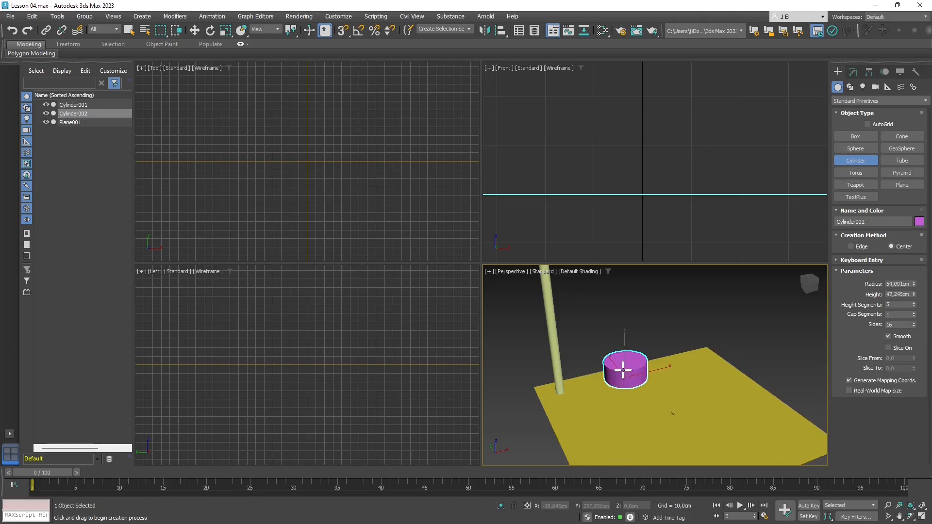
{"action": "scroll", "coordinate": [608, 389], "scroll_direction": "up", "scroll_amount": 2}
{"action": "middle_click_drag", "start_coordinate": [666, 359], "coordinate": [676, 346]}
Enable slicing on the new cylinder, with Slice From 47 and Slice To 9.5, and finish cylinder creation
{"action": "left_click", "coordinate": [889, 348]}
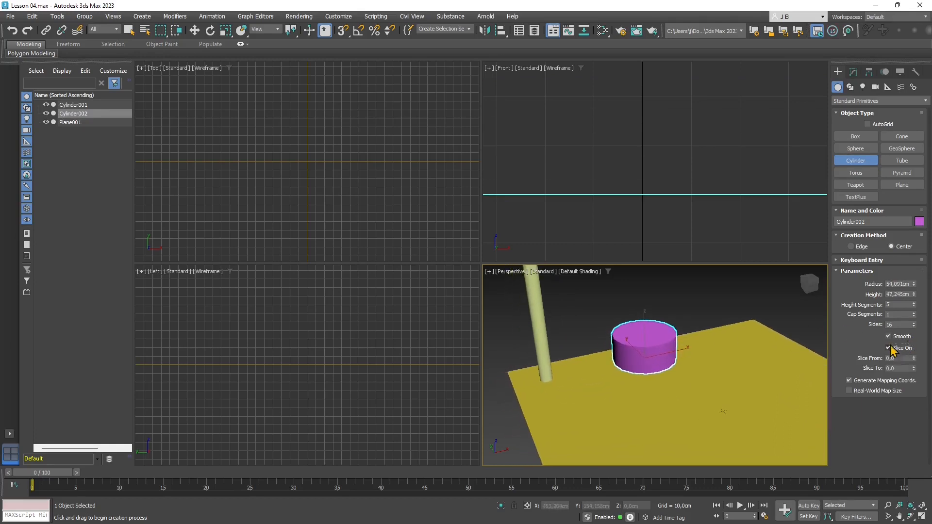
{"action": "left_click_drag", "start_coordinate": [915, 360], "coordinate": [906, 313]}
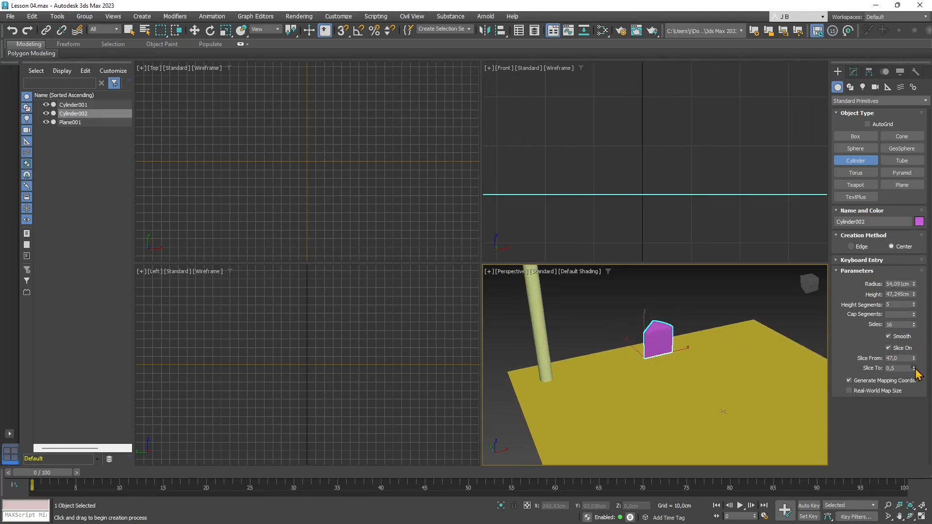
{"action": "left_click_drag", "start_coordinate": [914, 370], "coordinate": [849, 383]}
{"action": "scroll", "coordinate": [632, 352], "scroll_direction": "up", "scroll_amount": 3}
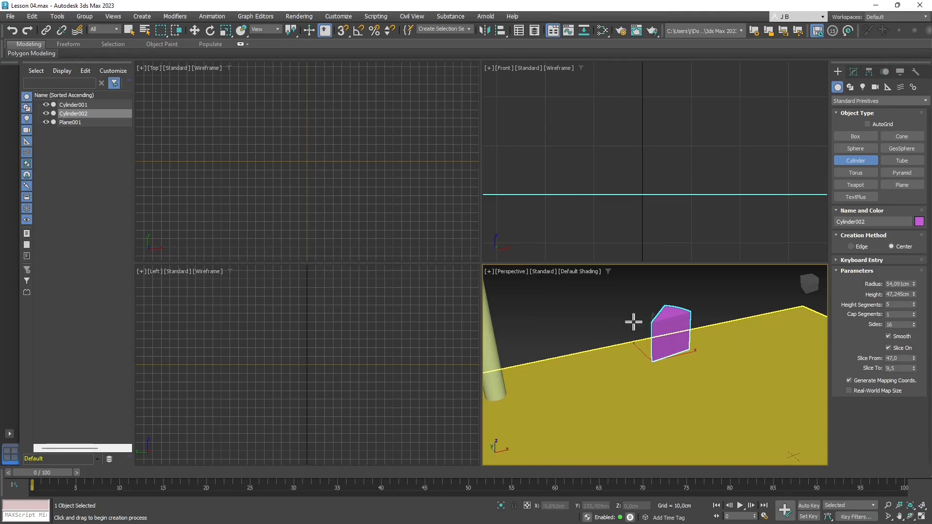
{"action": "middle_click_drag", "start_coordinate": [633, 322], "coordinate": [635, 345]}
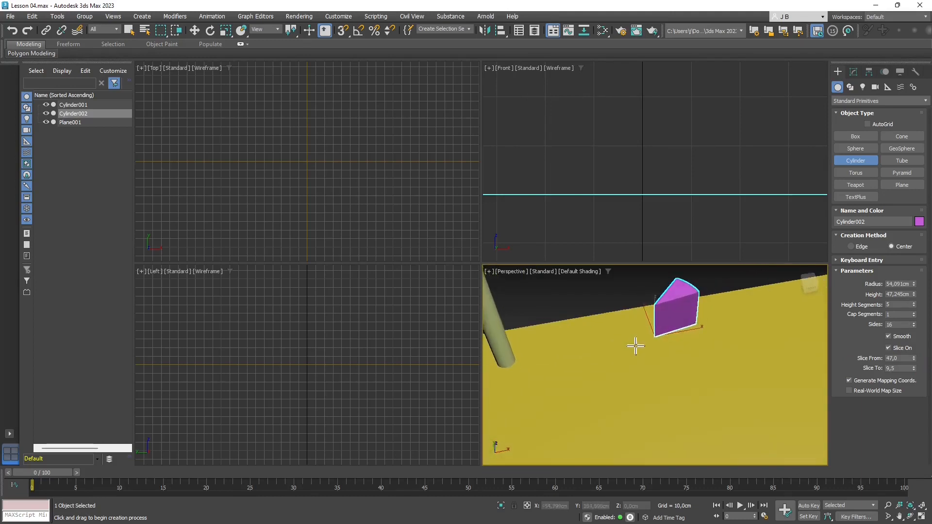
{"action": "middle_click_drag", "start_coordinate": [655, 299], "coordinate": [596, 358], "text": "alt"}
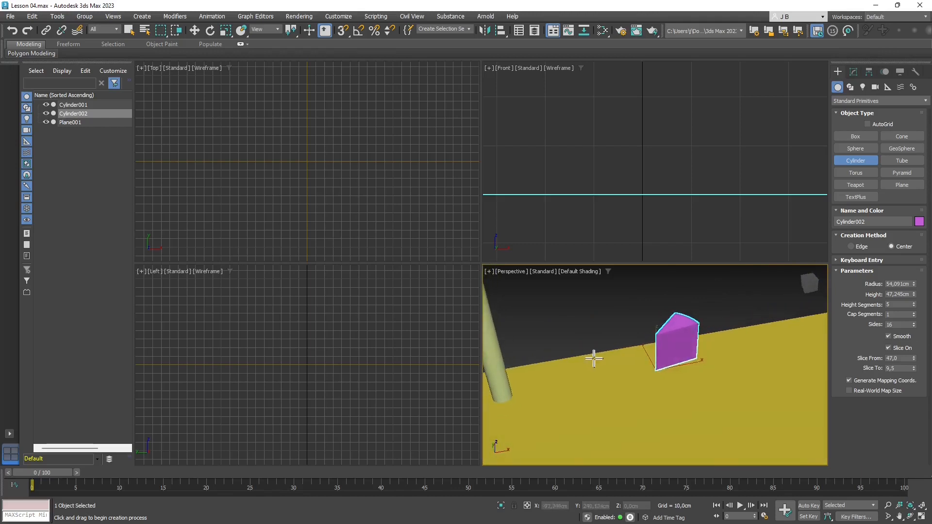
{"action": "right_click", "coordinate": [652, 350]}
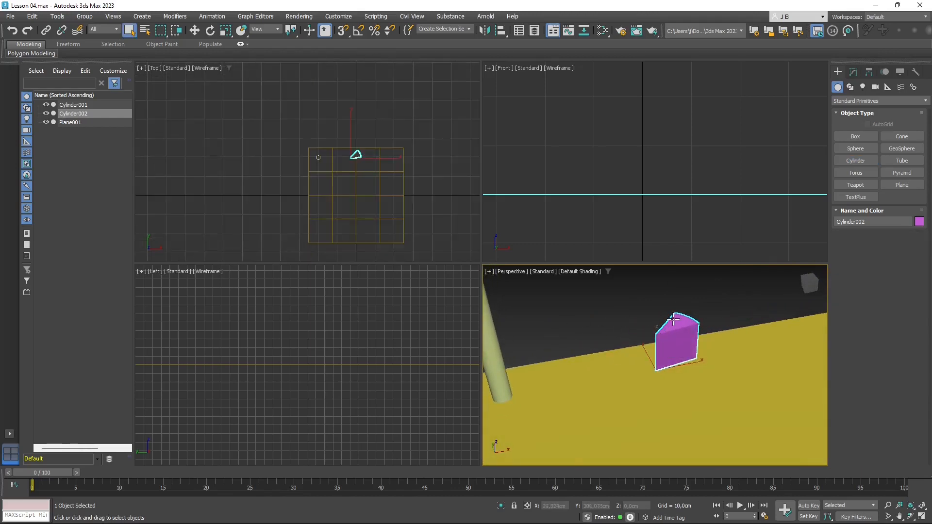
Clone the purple cylinder wedge as an independent Copy named Cylinder003
{"action": "right_click", "coordinate": [673, 320]}
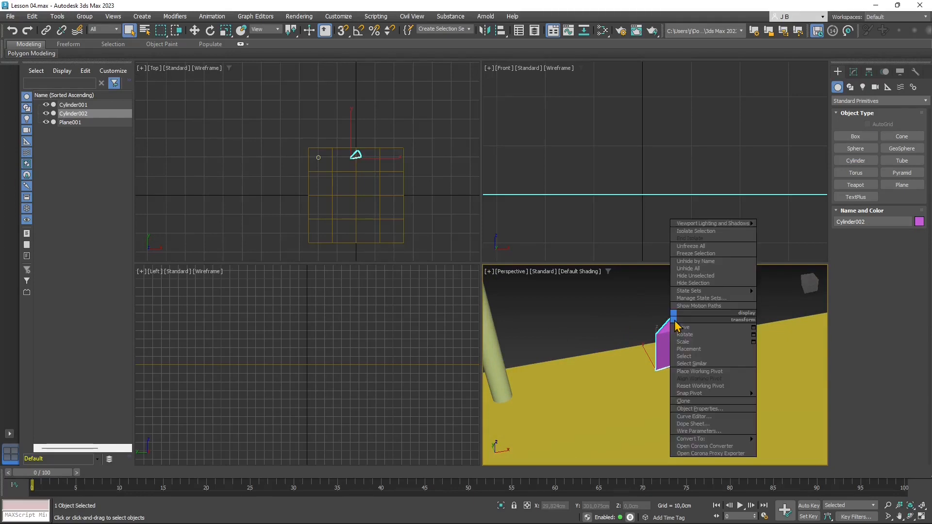
{"action": "left_click", "coordinate": [684, 402]}
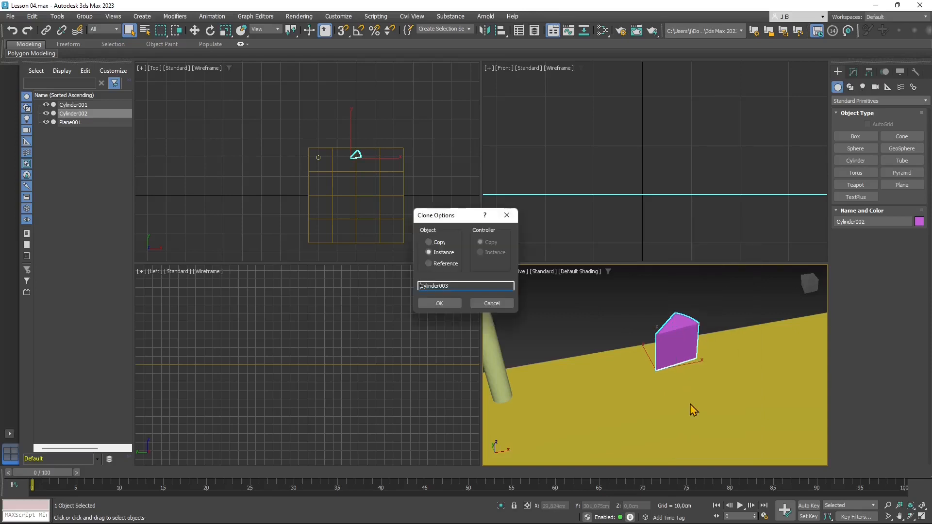
{"action": "mouse_move", "coordinate": [444, 219]}
{"action": "left_mouse_down"}
{"action": "mouse_move", "coordinate": [519, 272]}
{"action": "mouse_move", "coordinate": [513, 294]}
{"action": "left_mouse_up"}
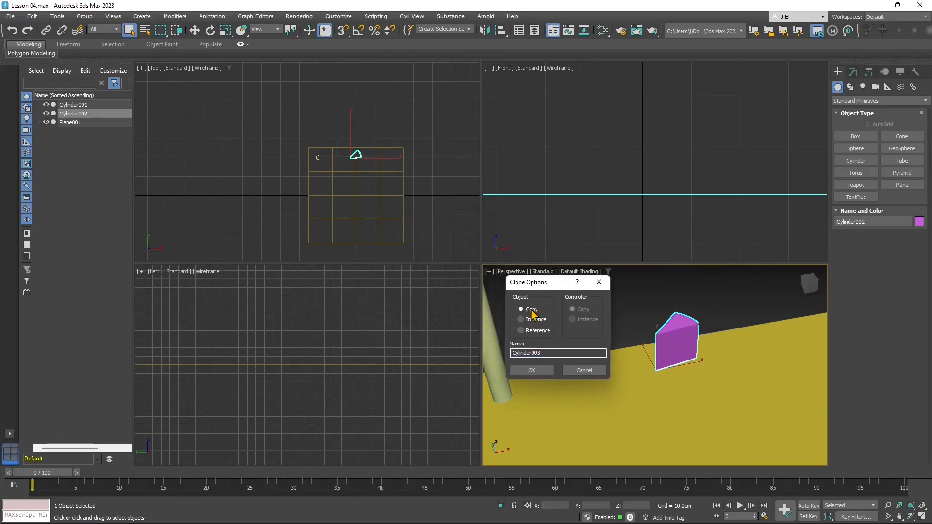
{"action": "left_click", "coordinate": [532, 369]}
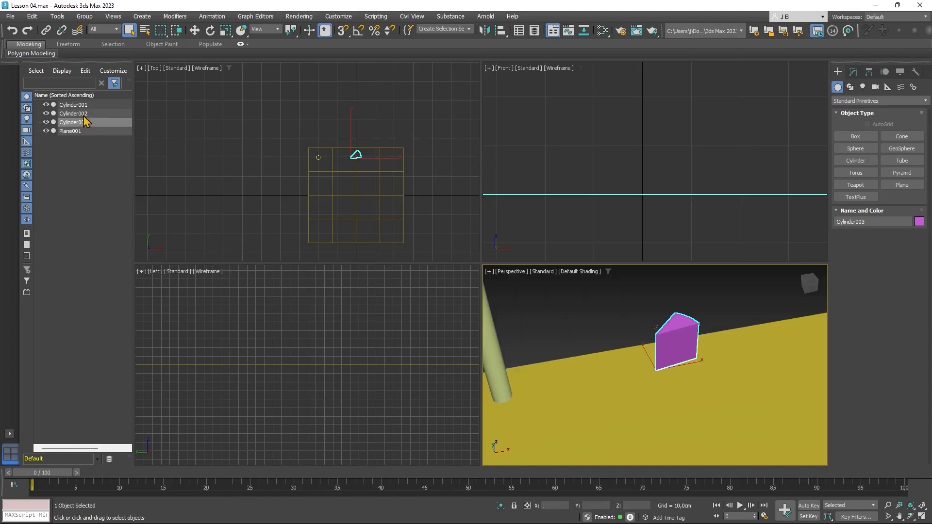
Select the cloned wedge Cylinder003 and change its object color to green
{"action": "left_click", "coordinate": [700, 305]}
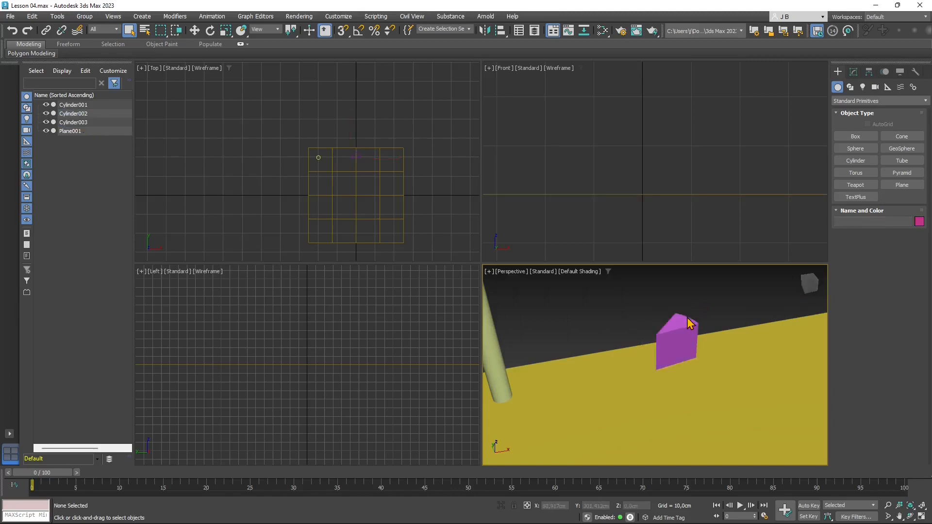
{"action": "left_click", "coordinate": [687, 325]}
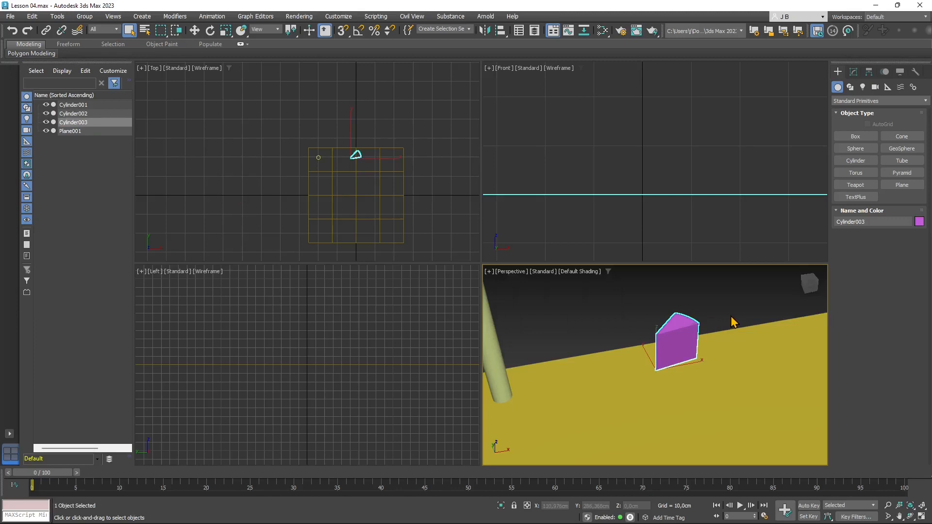
{"action": "left_click", "coordinate": [919, 222]}
{"action": "left_click", "coordinate": [459, 260]}
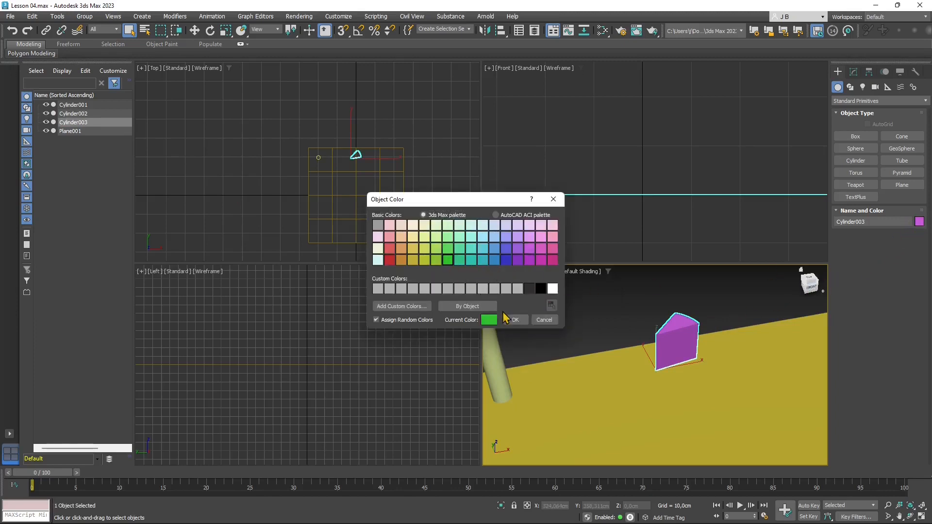
{"action": "left_click", "coordinate": [515, 320]}
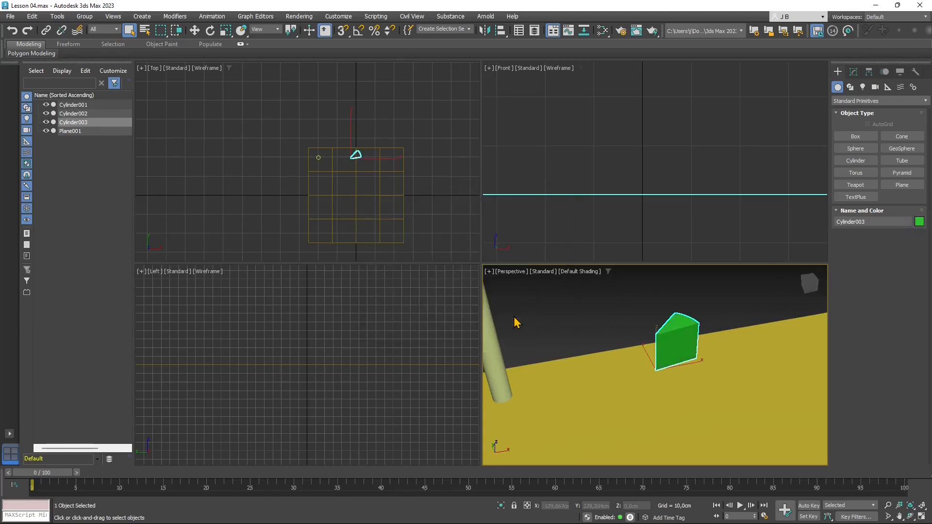
Modify the green wedge's slice to run from 219.5 to 47
{"action": "left_click", "coordinate": [853, 72]}
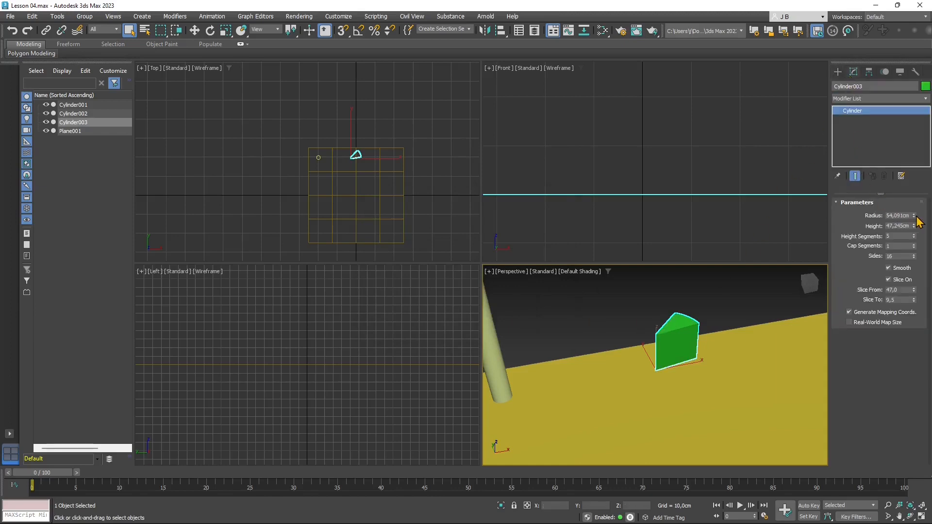
{"action": "left_click_drag", "start_coordinate": [915, 293], "coordinate": [899, 250]}
{"action": "left_click_drag", "start_coordinate": [914, 300], "coordinate": [911, 264]}
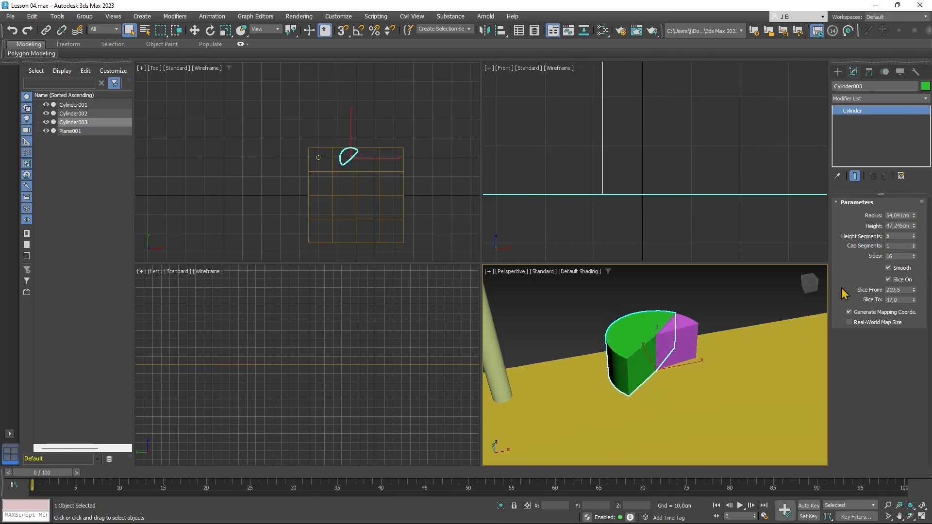
Clone the green slice as a Copy named Cylinder004 and change the clone's object color to light red
{"action": "right_click", "coordinate": [651, 327]}
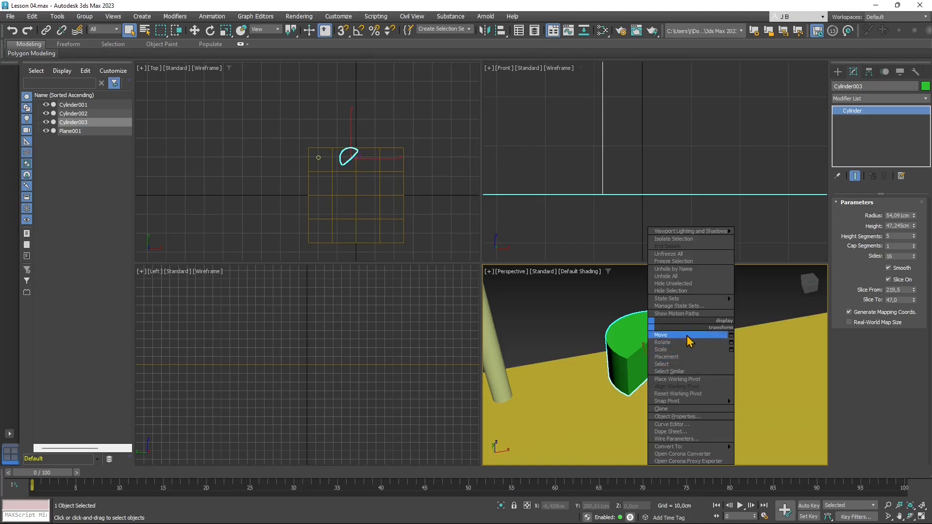
{"action": "left_click", "coordinate": [668, 408]}
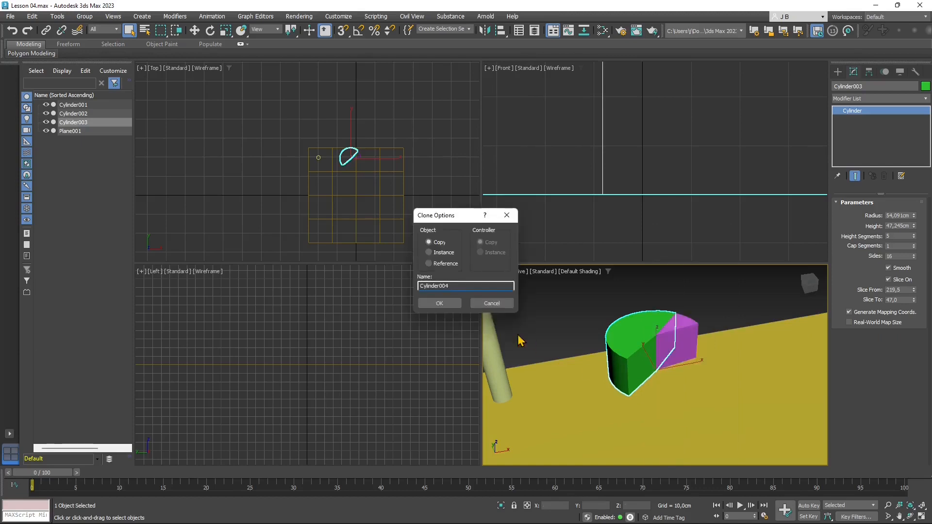
{"action": "left_click", "coordinate": [439, 303]}
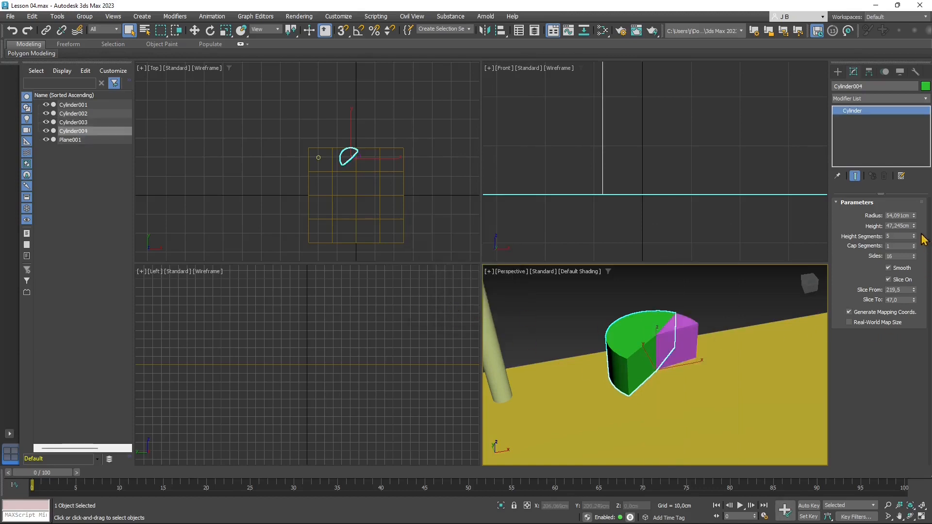
{"action": "left_click", "coordinate": [925, 87]}
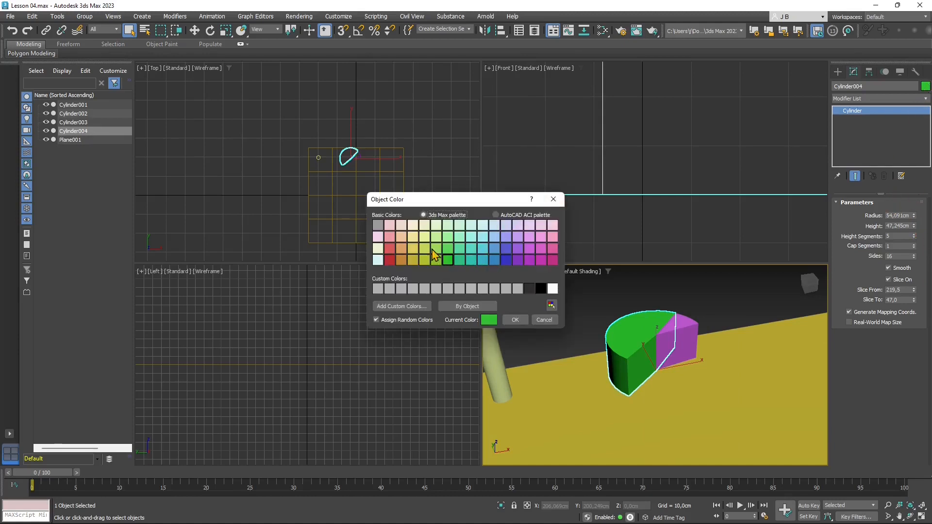
{"action": "left_click", "coordinate": [389, 259]}
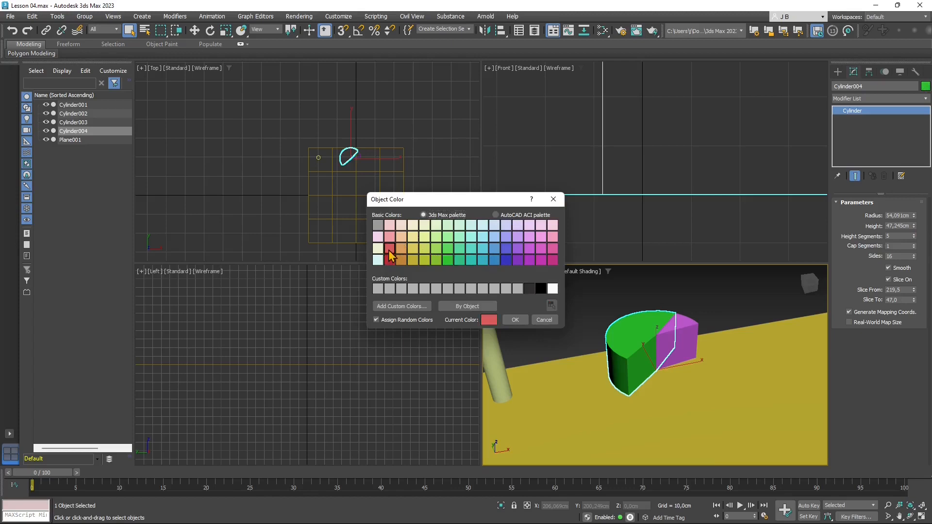
{"action": "left_click", "coordinate": [506, 319]}
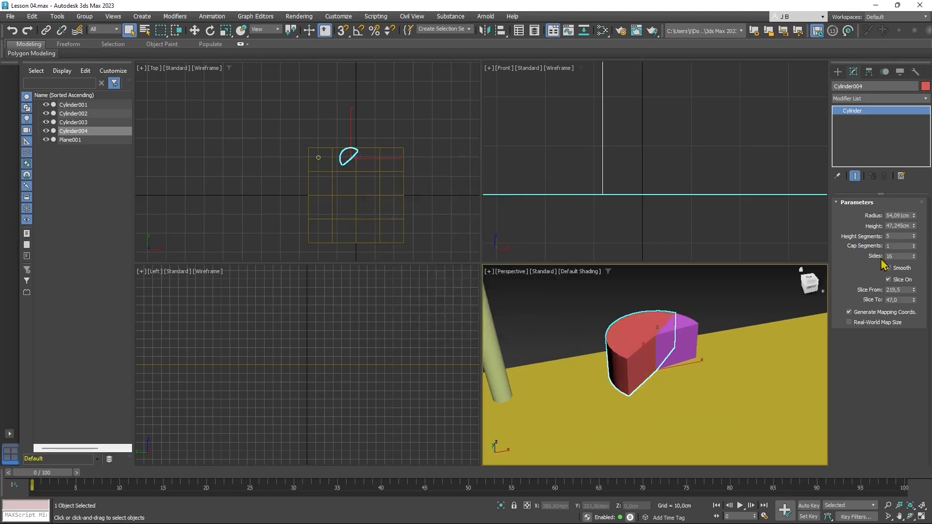
Set the red slice's Slice From to 367.5 and Slice To to -138.5
{"action": "left_click_drag", "start_coordinate": [914, 289], "coordinate": [862, 143]}
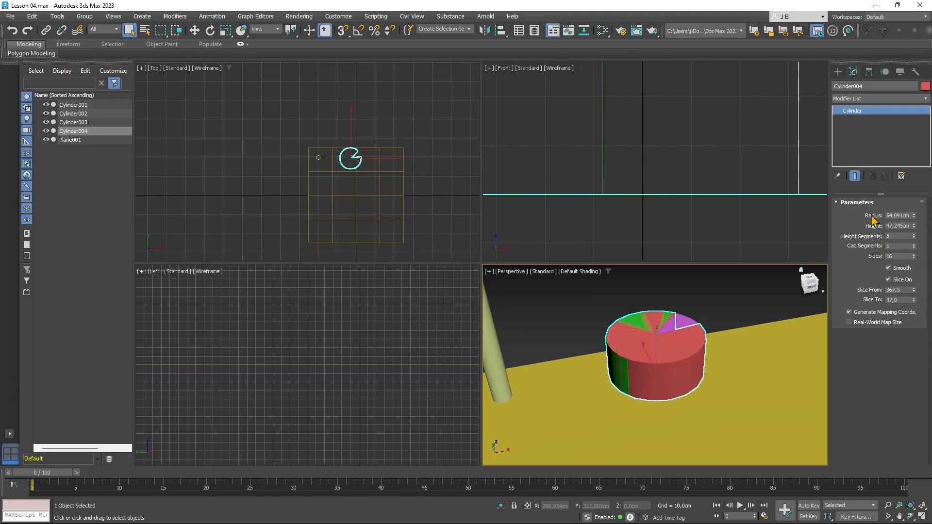
{"action": "left_click_drag", "start_coordinate": [914, 300], "coordinate": [922, 481]}
Examine up close in the Top viewport how the outer edges of the red and green slices meet
{"action": "left_click", "coordinate": [366, 148]}
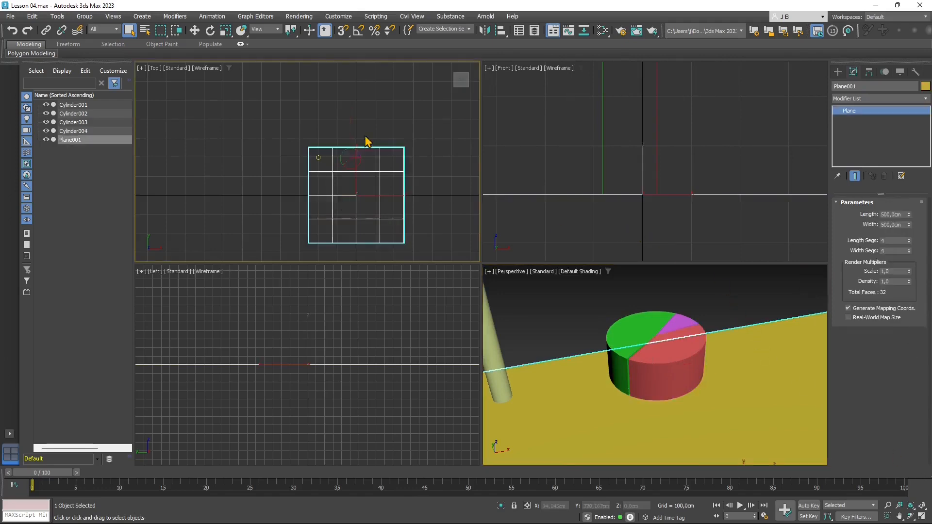
{"action": "scroll", "coordinate": [340, 174], "scroll_direction": "up", "scroll_amount": 6}
{"action": "scroll", "coordinate": [292, 198], "scroll_direction": "up", "scroll_amount": 5}
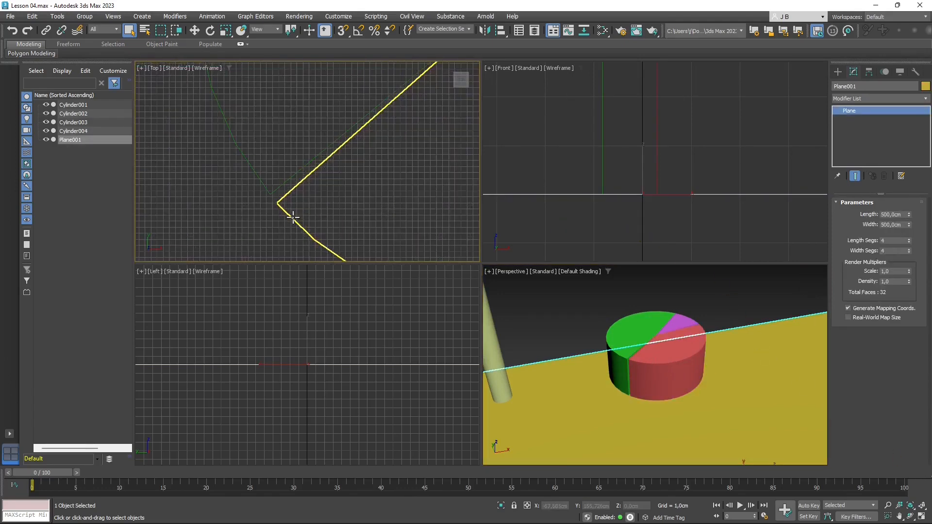
{"action": "left_click", "coordinate": [279, 202]}
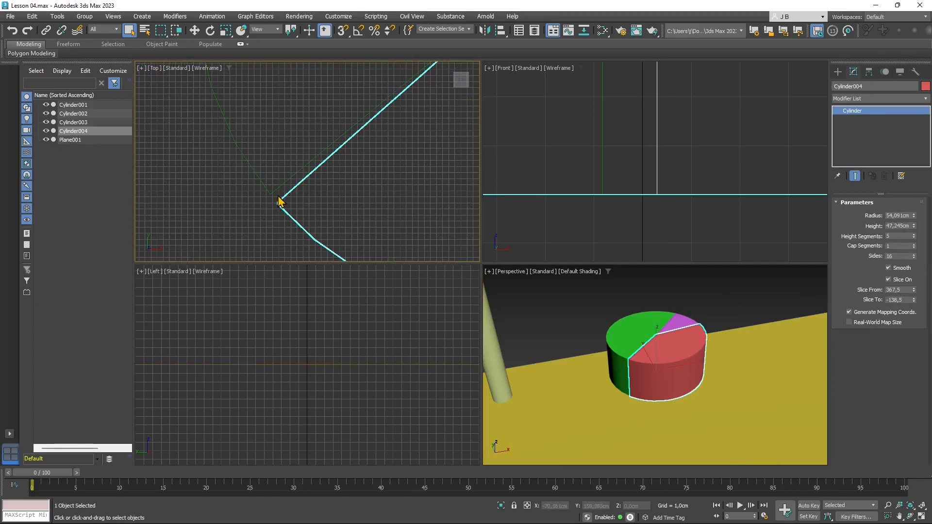
{"action": "left_click", "coordinate": [278, 198]}
{"action": "scroll", "coordinate": [285, 197], "scroll_direction": "down", "scroll_amount": 6}
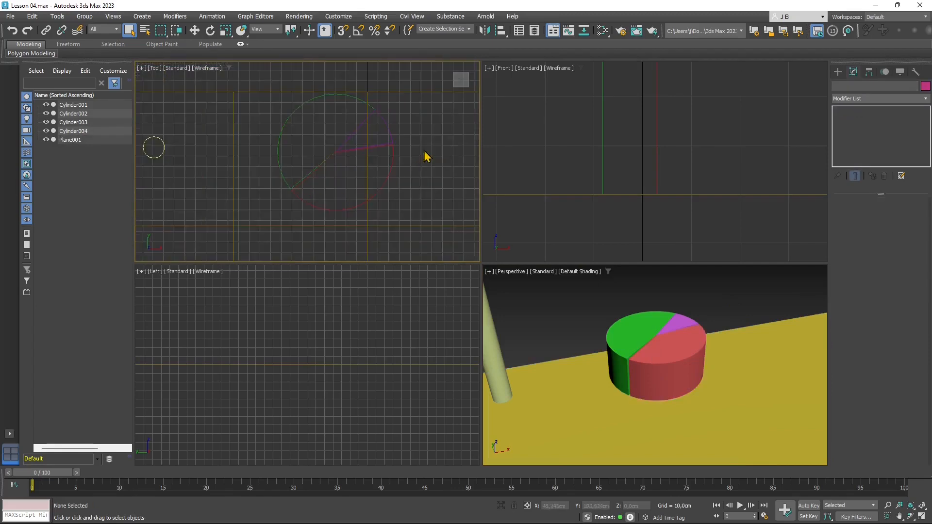
{"action": "scroll", "coordinate": [601, 164], "scroll_direction": "down", "scroll_amount": 1}
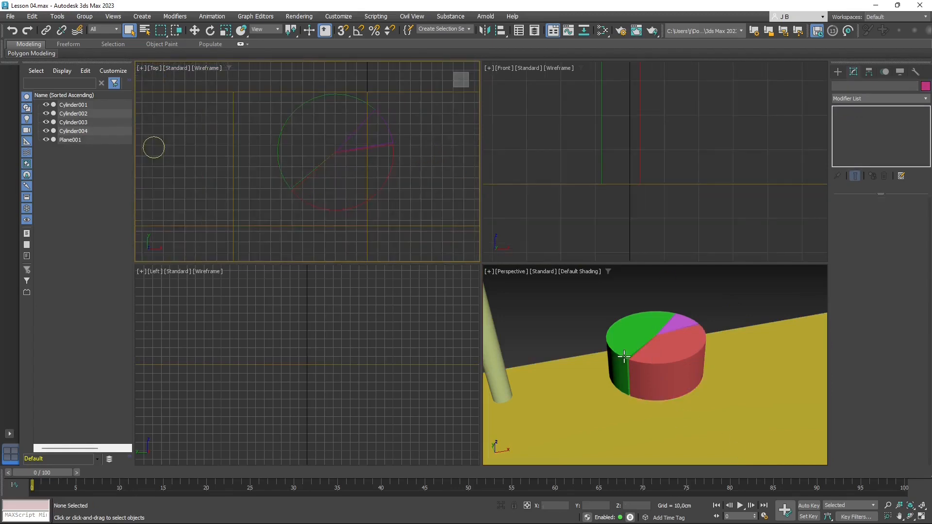
{"action": "scroll", "coordinate": [301, 189], "scroll_direction": "up", "scroll_amount": 8}
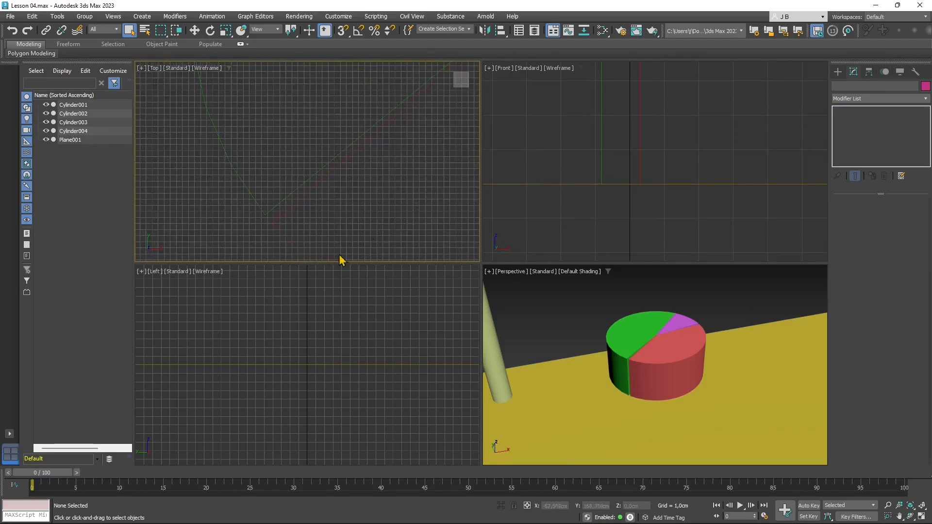
Look over the pie cylinder and the tall thin cylinder in the Top, Front and Left viewports, framing them fully
{"action": "scroll", "coordinate": [311, 157], "scroll_direction": "down", "scroll_amount": 3}
{"action": "scroll", "coordinate": [311, 158], "scroll_direction": "down", "scroll_amount": 5}
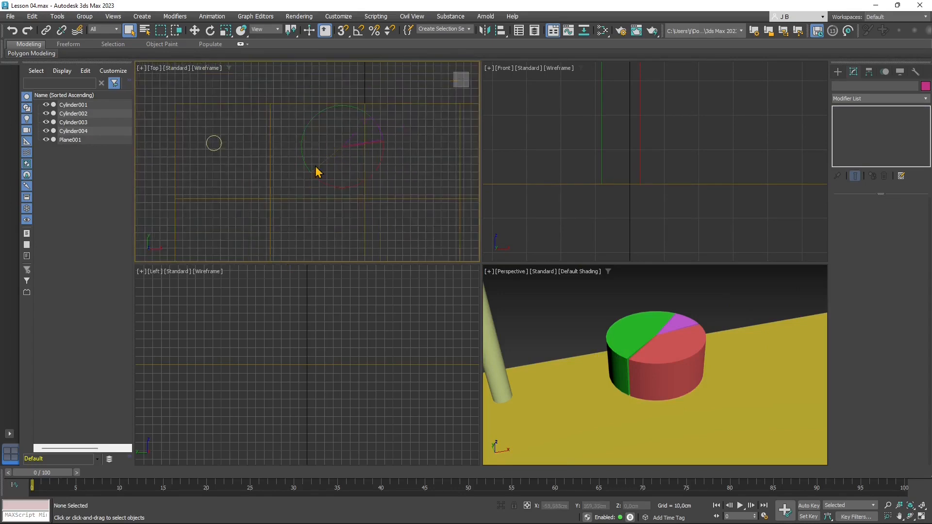
{"action": "scroll", "coordinate": [334, 166], "scroll_direction": "down", "scroll_amount": 1}
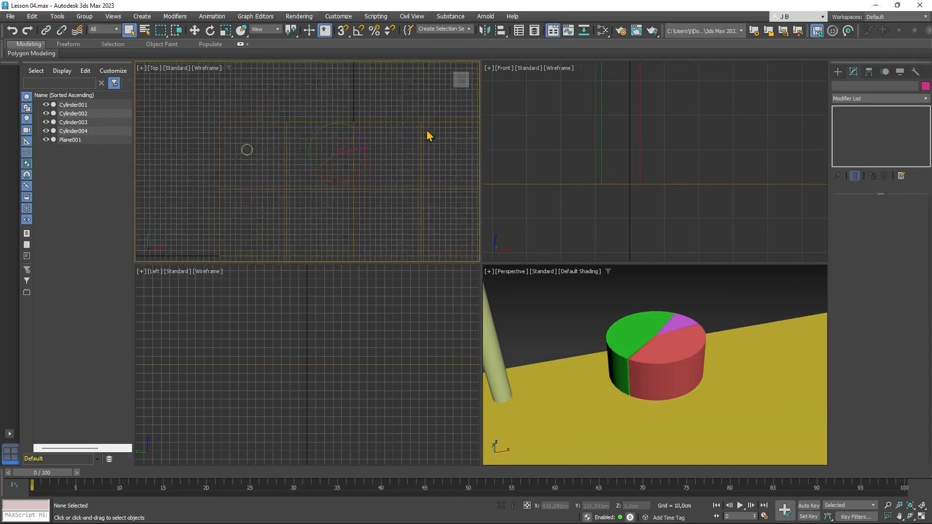
{"action": "scroll", "coordinate": [628, 198], "scroll_direction": "up", "scroll_amount": 5}
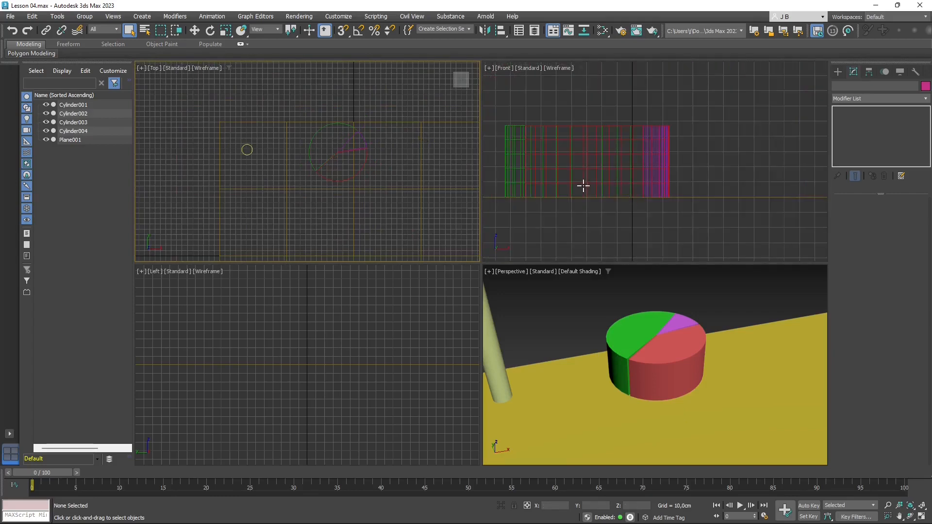
{"action": "middle_click_drag", "start_coordinate": [579, 166], "coordinate": [612, 187]}
{"action": "scroll", "coordinate": [626, 188], "scroll_direction": "down", "scroll_amount": 4}
{"action": "scroll", "coordinate": [615, 170], "scroll_direction": "up", "scroll_amount": 1}
{"action": "scroll", "coordinate": [613, 188], "scroll_direction": "down", "scroll_amount": 2}
{"action": "middle_click_drag", "start_coordinate": [244, 395], "coordinate": [288, 407]}
{"action": "scroll", "coordinate": [305, 395], "scroll_direction": "down", "scroll_amount": 5}
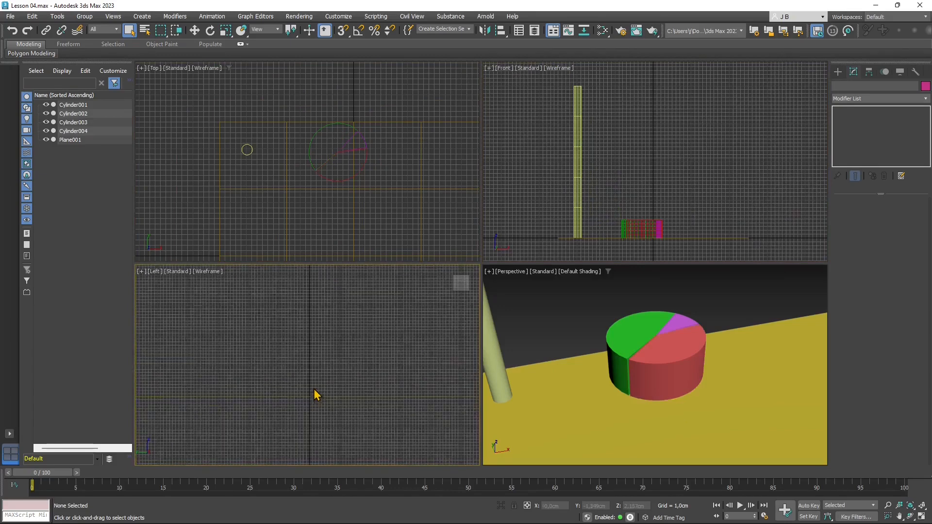
{"action": "scroll", "coordinate": [313, 389], "scroll_direction": "down", "scroll_amount": 10}
{"action": "scroll", "coordinate": [222, 388], "scroll_direction": "up", "scroll_amount": 4}
{"action": "middle_click_drag", "start_coordinate": [222, 387], "coordinate": [297, 445]}
{"action": "scroll", "coordinate": [300, 432], "scroll_direction": "down", "scroll_amount": 2}
{"action": "scroll", "coordinate": [304, 416], "scroll_direction": "down", "scroll_amount": 2}
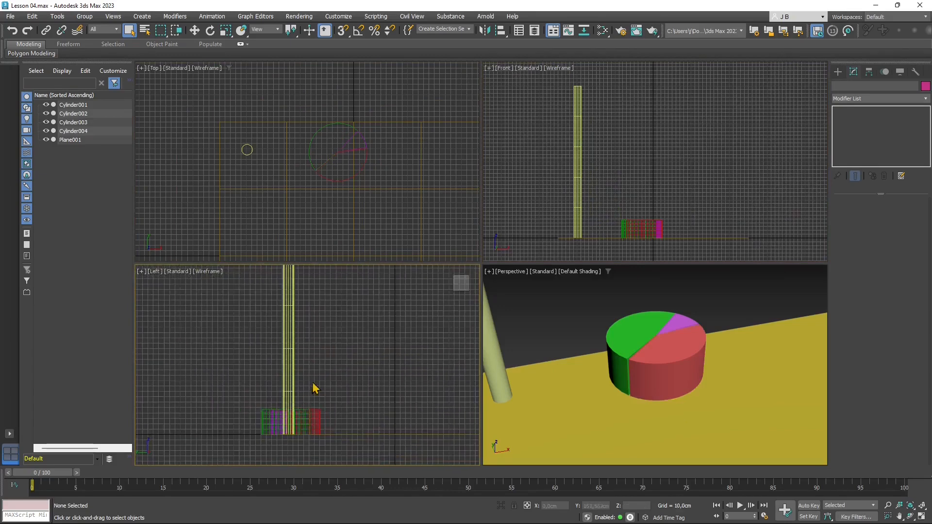
{"action": "scroll", "coordinate": [320, 393], "scroll_direction": "up", "scroll_amount": 3}
{"action": "scroll", "coordinate": [736, 345], "scroll_direction": "down", "scroll_amount": 3}
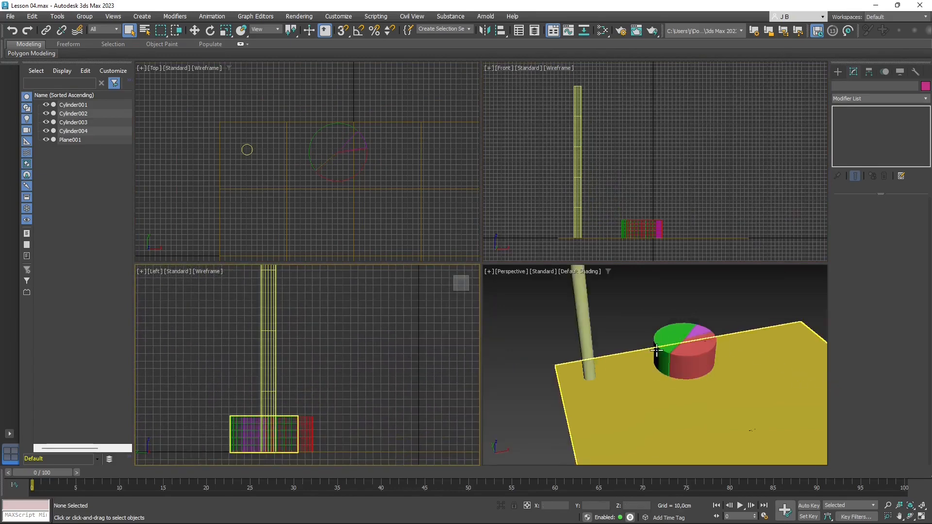
Create a sphere with a radius of about 51.6 cm on the yellow plane, in front of the pie
{"action": "scroll", "coordinate": [657, 351], "scroll_direction": "down", "scroll_amount": 2}
{"action": "middle_click_drag", "start_coordinate": [700, 370], "coordinate": [642, 378]}
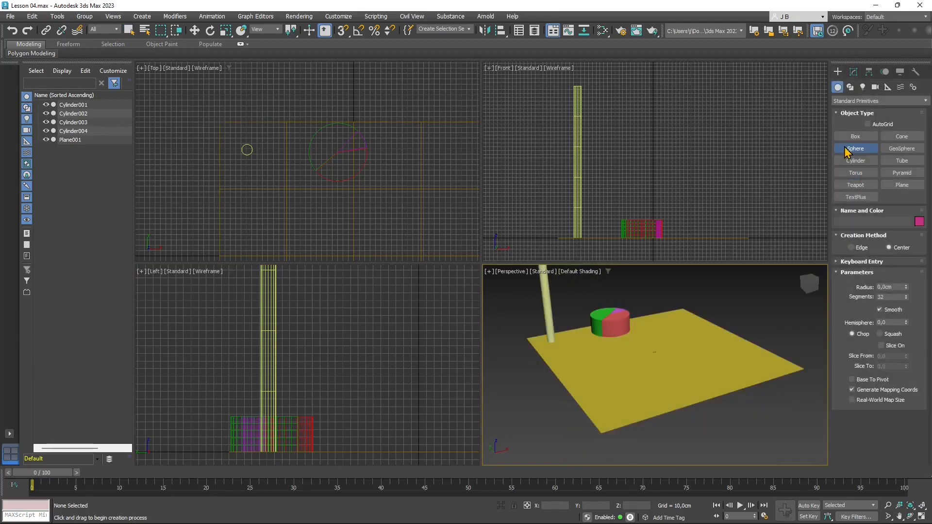
{"action": "left_click_drag", "start_coordinate": [651, 355], "coordinate": [649, 348]}
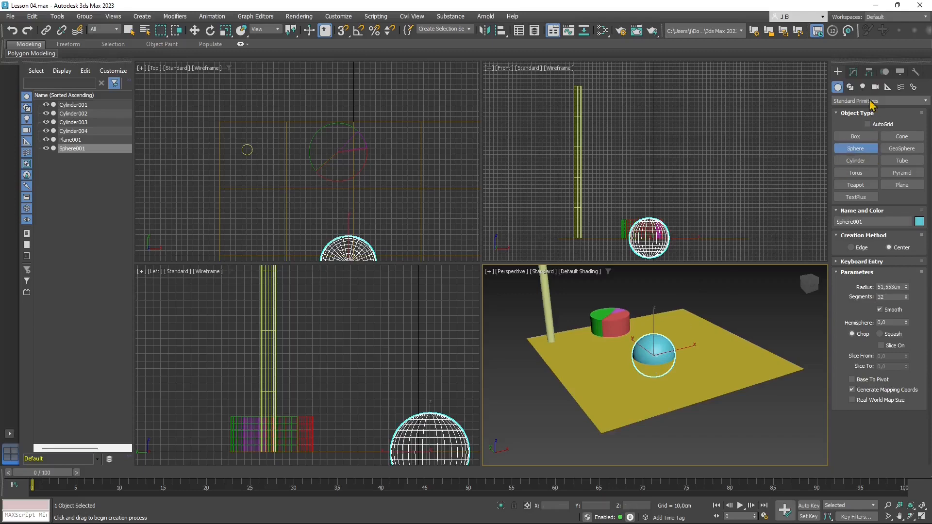
Cut the blue sphere into a dome by setting its Hemisphere to 0.655, leaving slicing off
{"action": "left_click", "coordinate": [853, 73]}
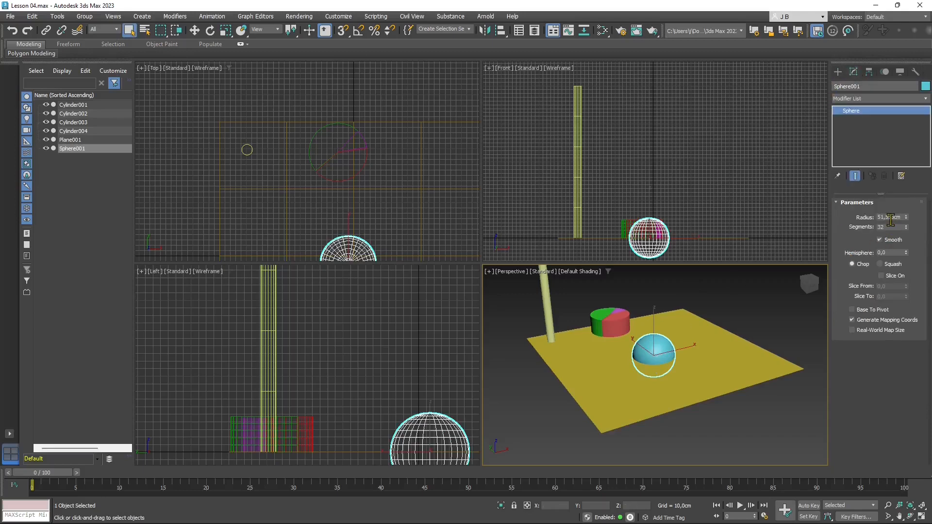
{"action": "left_click", "coordinate": [882, 276]}
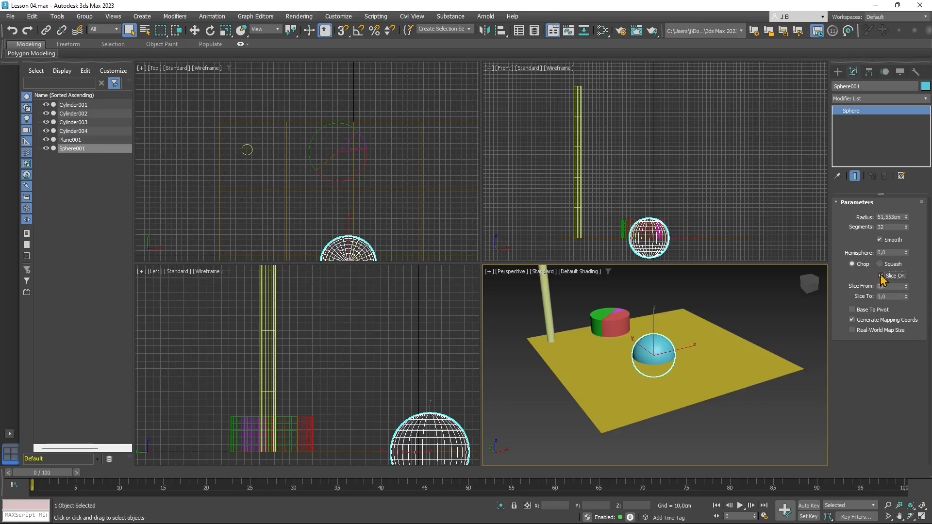
{"action": "left_click", "coordinate": [881, 277]}
{"action": "left_click_drag", "start_coordinate": [906, 252], "coordinate": [905, 188]}
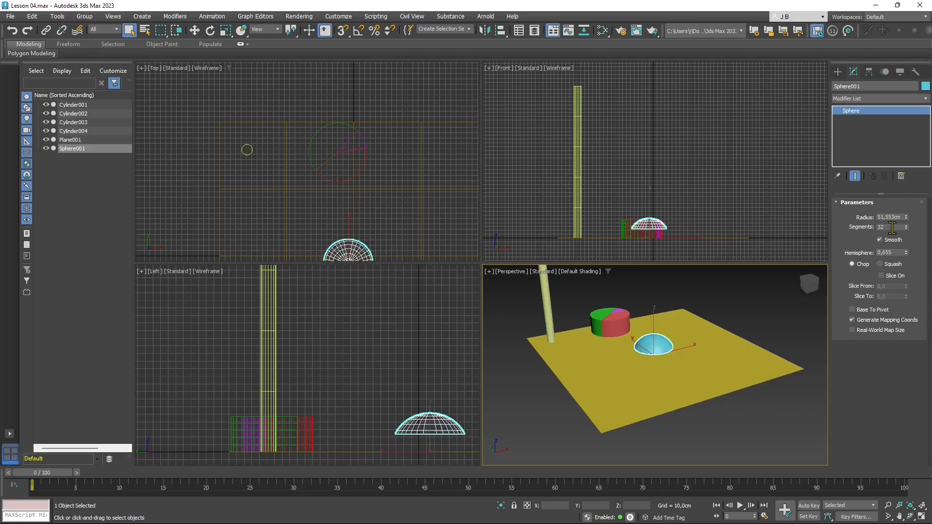
Slice a wedge out of the blue dome with Slice From -211 and Slice To -154
{"action": "left_click_drag", "start_coordinate": [905, 286], "coordinate": [18, 446]}
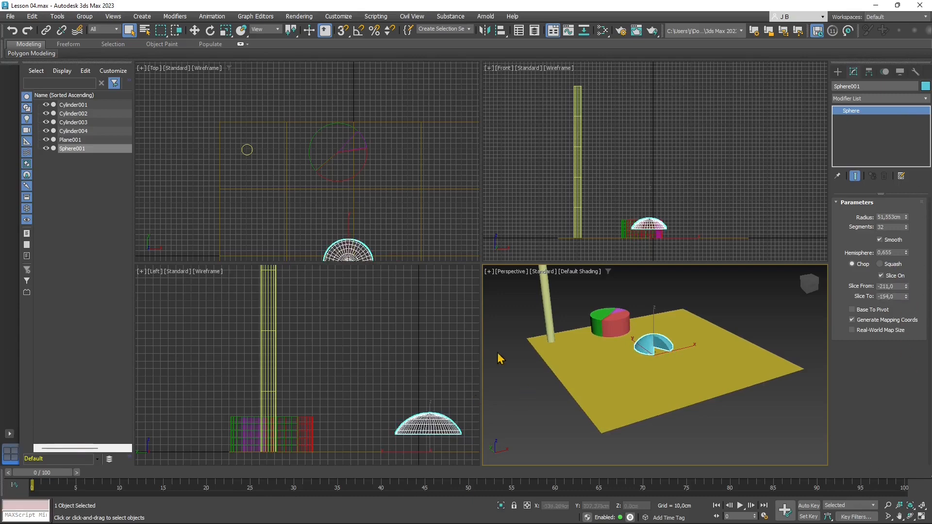
{"action": "scroll", "coordinate": [665, 338], "scroll_direction": "up", "scroll_amount": 3}
{"action": "middle_click_drag", "start_coordinate": [664, 338], "coordinate": [632, 369], "text": "alt"}
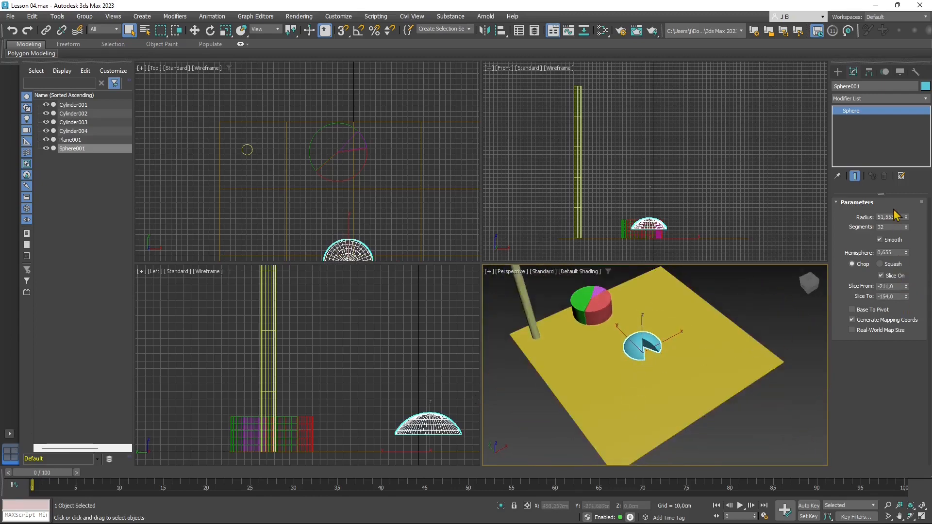
Turn the blue dome's Smooth option off and back on to compare its shading up close
{"action": "left_click", "coordinate": [880, 240]}
{"action": "key", "text": "z"}
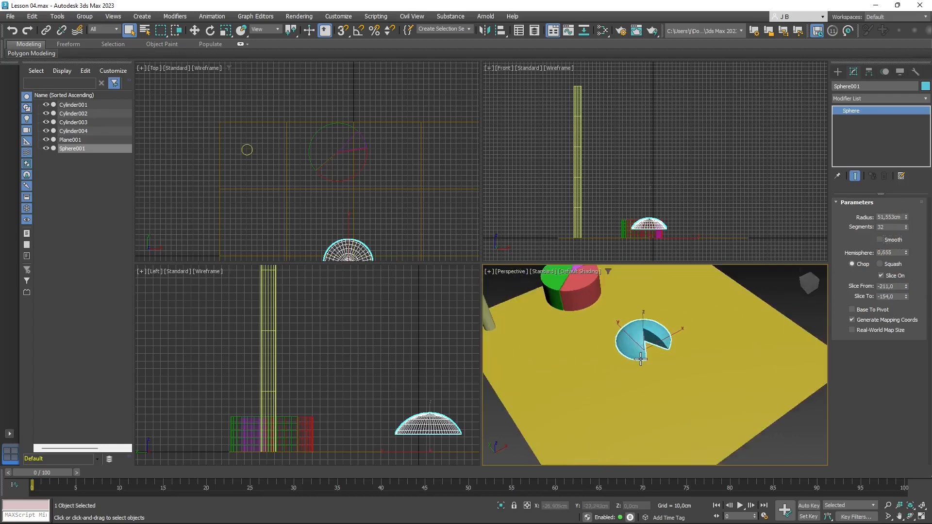
{"action": "left_click", "coordinate": [880, 239]}
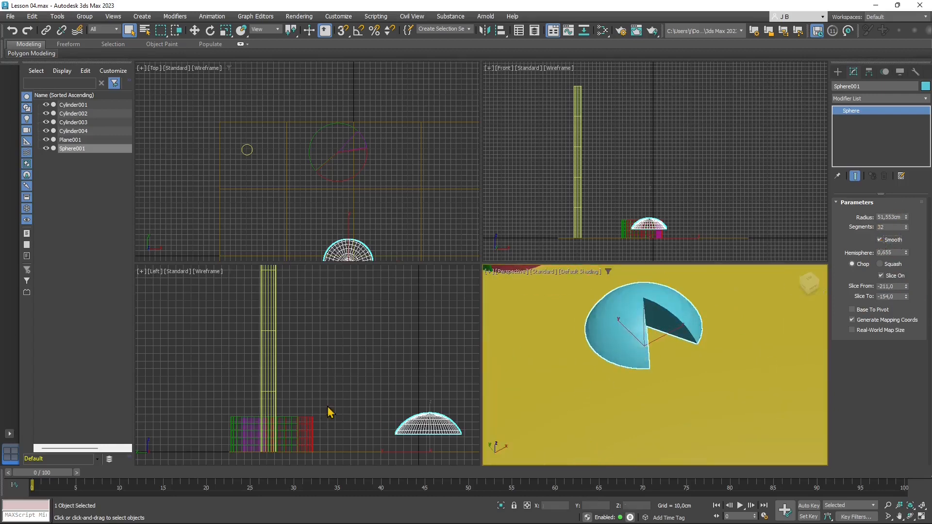
Create a second sphere with a radius of about 53.4 cm and Hemisphere 0.655 on the plane beside the blue dome
{"action": "scroll", "coordinate": [649, 343], "scroll_direction": "down", "scroll_amount": 3}
{"action": "left_click", "coordinate": [837, 72]}
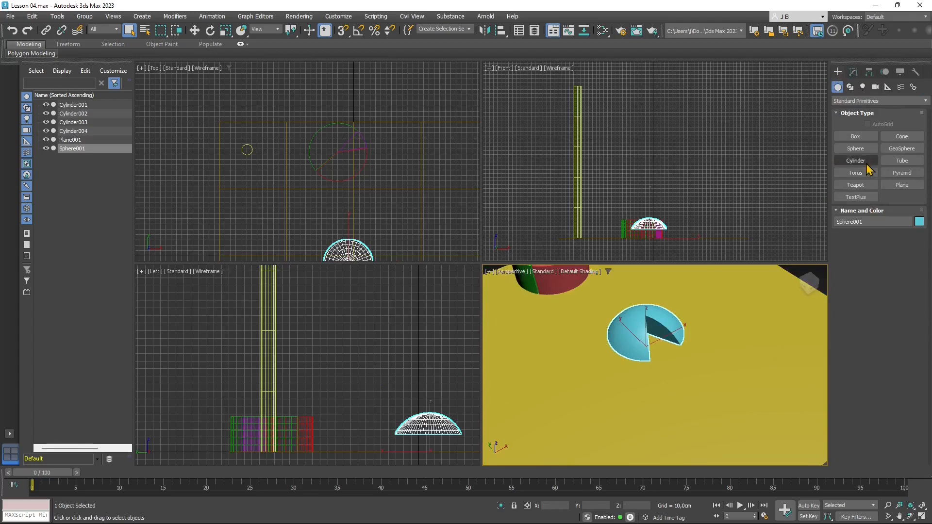
{"action": "left_click", "coordinate": [858, 148]}
{"action": "scroll", "coordinate": [665, 371], "scroll_direction": "down", "scroll_amount": 4}
{"action": "left_click_drag", "start_coordinate": [698, 334], "coordinate": [708, 338]}
{"action": "scroll", "coordinate": [708, 337], "scroll_direction": "up", "scroll_amount": 3}
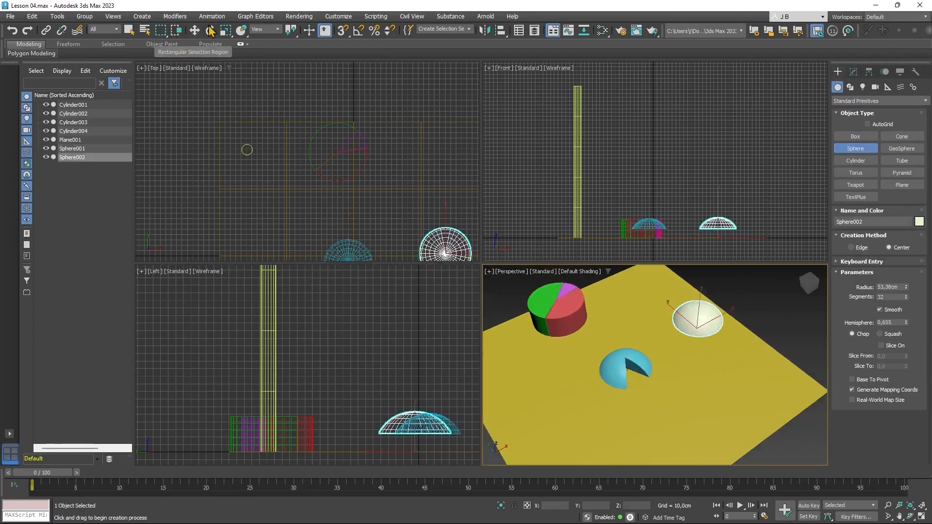
Activate the Move tool on the white dome and examine its axis gizmo in the Perspective, Top, Left and Front viewports
{"action": "left_click", "coordinate": [194, 30]}
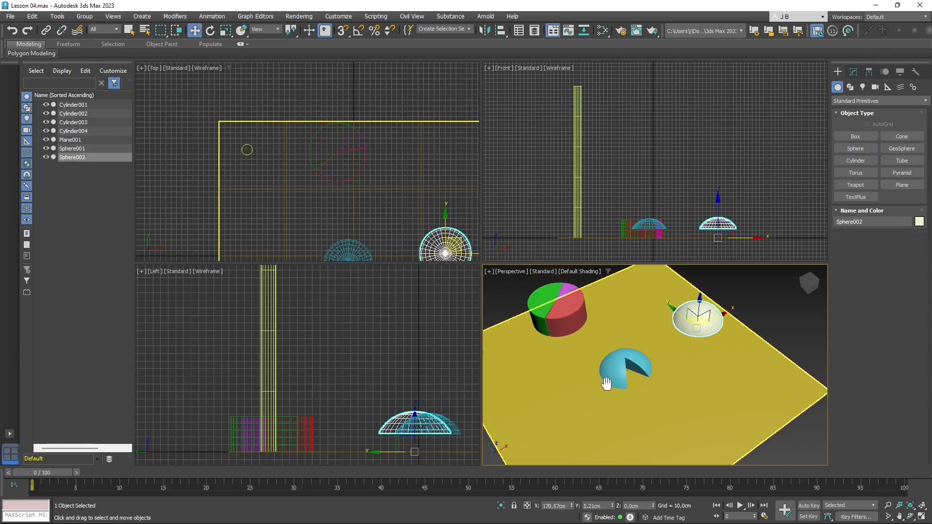
{"action": "middle_click_drag", "start_coordinate": [606, 383], "coordinate": [630, 404]}
{"action": "middle_click_drag", "start_coordinate": [641, 454], "coordinate": [646, 427], "text": "alt"}
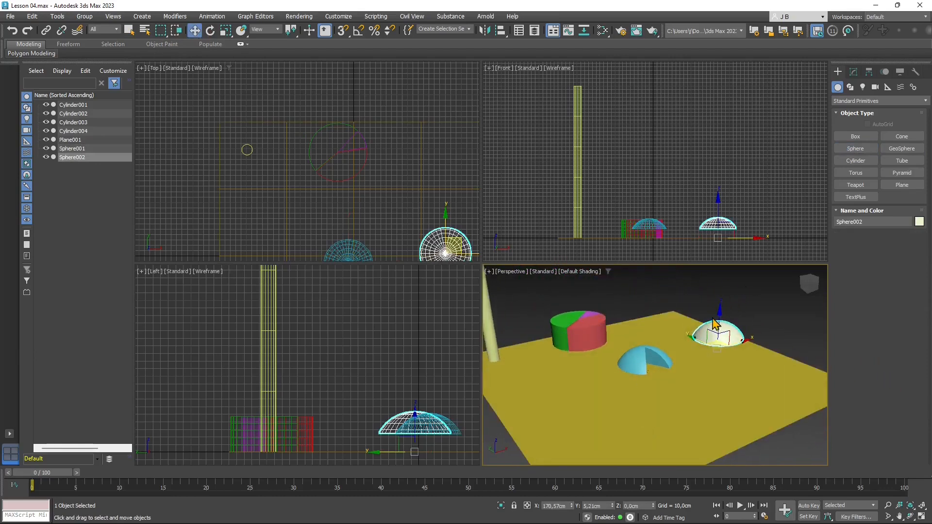
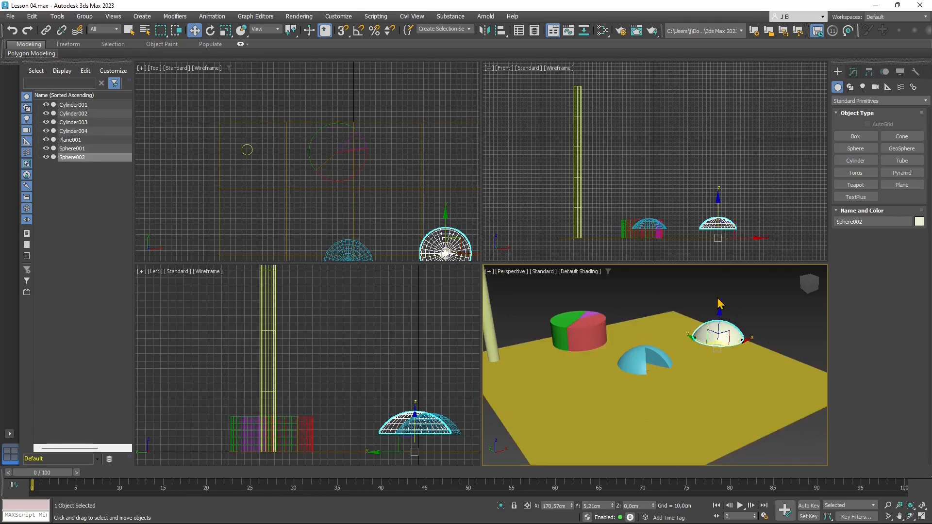
{"action": "scroll", "coordinate": [729, 229], "scroll_direction": "up", "scroll_amount": 4}
{"action": "middle_click_drag", "start_coordinate": [733, 241], "coordinate": [731, 195]}
{"action": "middle_click_drag", "start_coordinate": [262, 208], "coordinate": [243, 142]}
{"action": "scroll", "coordinate": [511, 156], "scroll_direction": "up", "scroll_amount": 3}
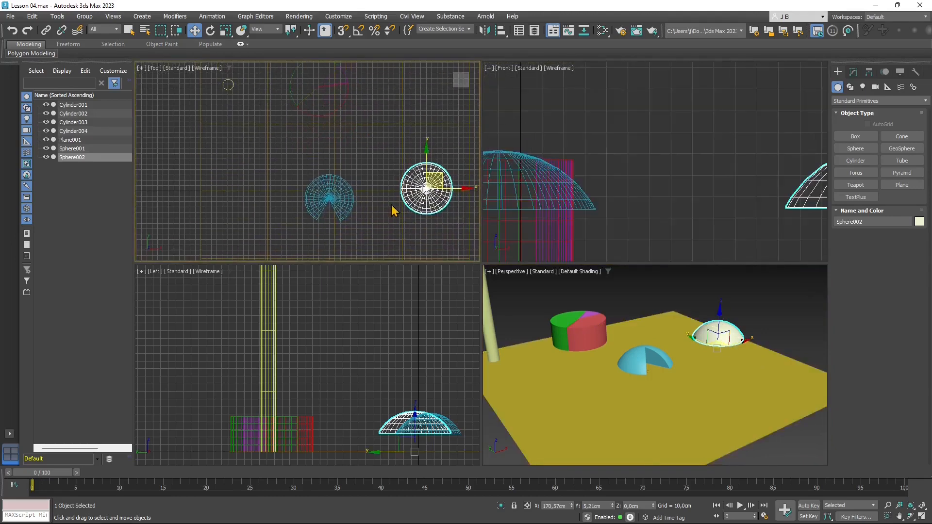
{"action": "scroll", "coordinate": [395, 212], "scroll_direction": "up", "scroll_amount": 2}
{"action": "middle_click_drag", "start_coordinate": [387, 212], "coordinate": [326, 216]}
{"action": "middle_click_drag", "start_coordinate": [350, 414], "coordinate": [278, 356]}
{"action": "scroll", "coordinate": [343, 391], "scroll_direction": "up", "scroll_amount": 5}
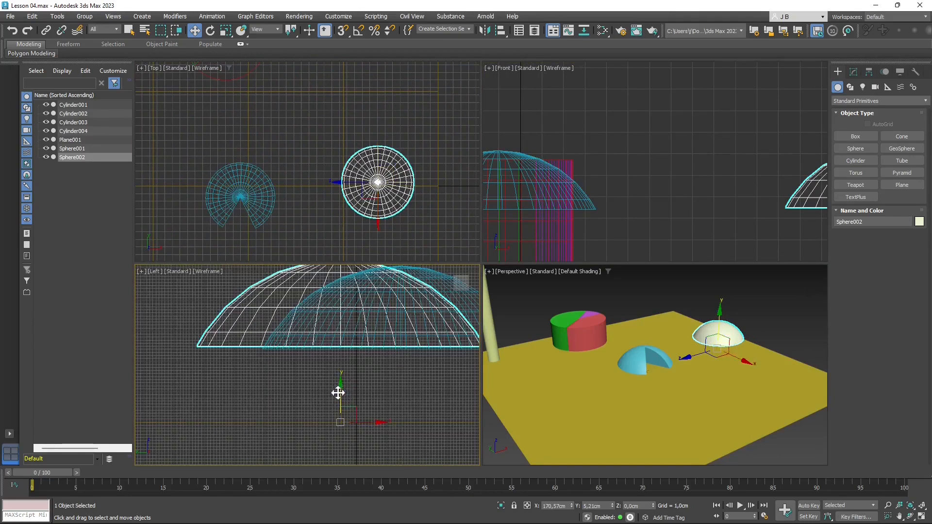
{"action": "scroll", "coordinate": [343, 393], "scroll_direction": "down", "scroll_amount": 2}
{"action": "scroll", "coordinate": [345, 168], "scroll_direction": "down", "scroll_amount": 3}
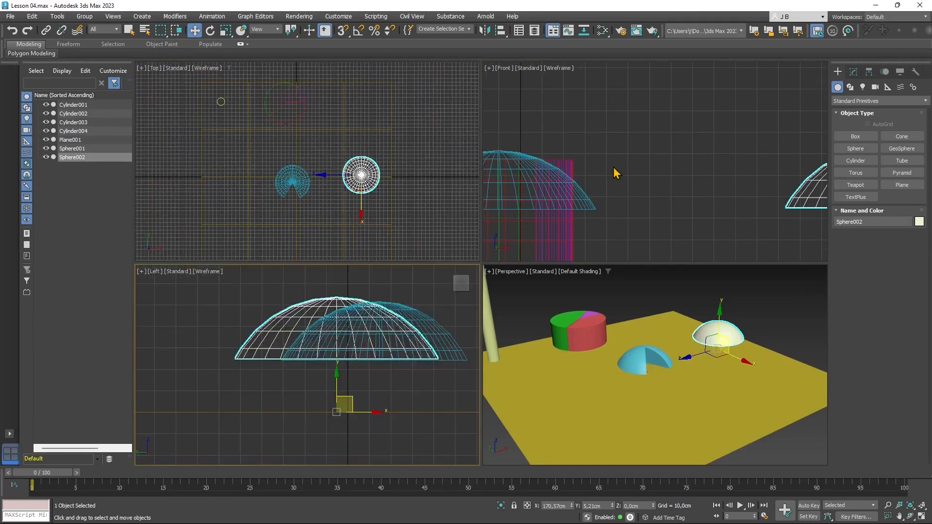
{"action": "scroll", "coordinate": [555, 160], "scroll_direction": "down", "scroll_amount": 4}
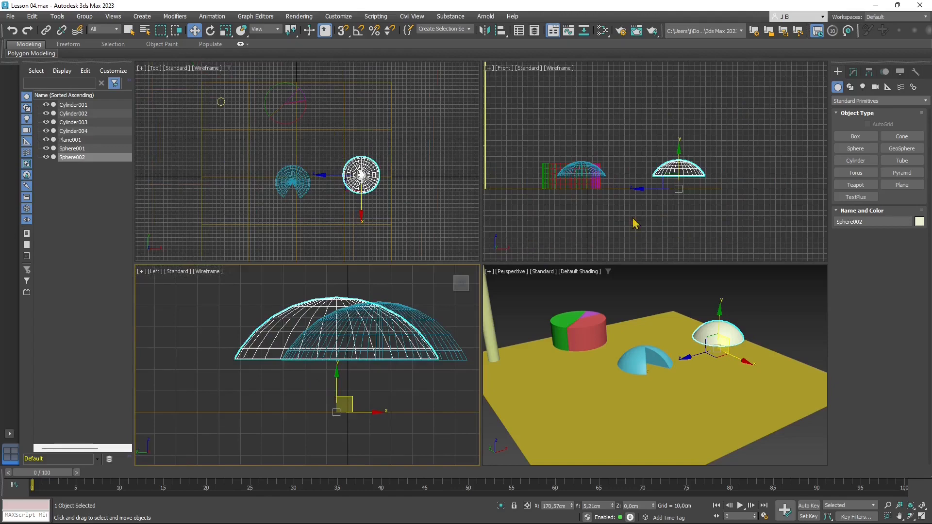
{"action": "scroll", "coordinate": [685, 181], "scroll_direction": "up", "scroll_amount": 4}
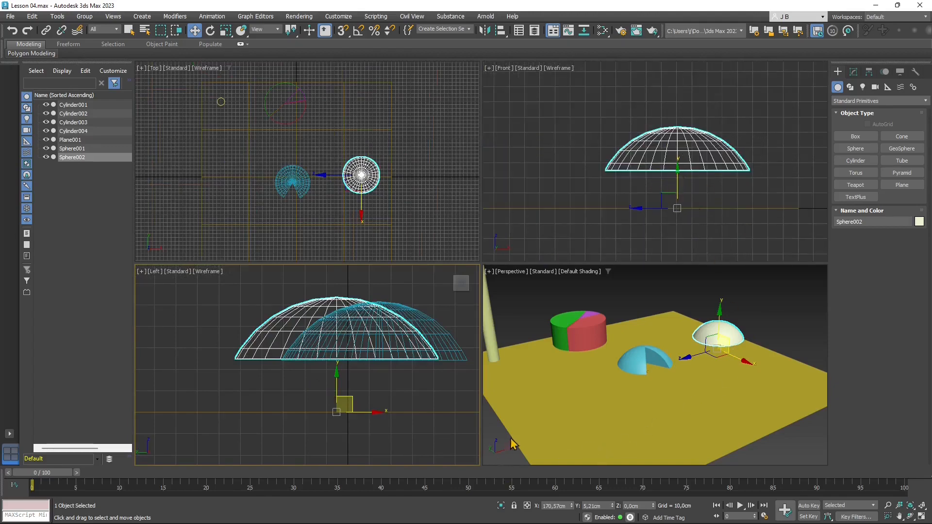
Move the white dome above the plane to about X 168.7, Y 16.1 and Z 36.2 cm
{"action": "left_click", "coordinate": [725, 305]}
{"action": "left_click_drag", "start_coordinate": [720, 314], "coordinate": [693, 336]}
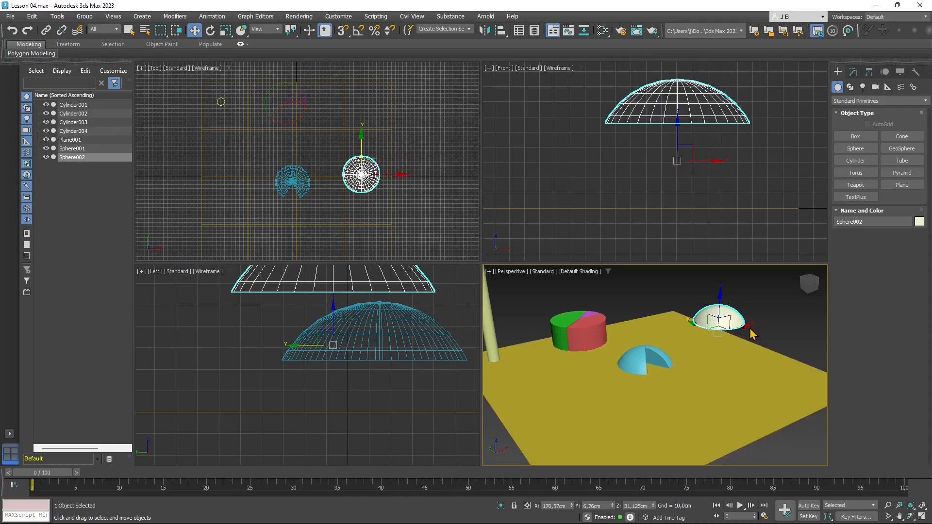
{"action": "left_click_drag", "start_coordinate": [748, 326], "coordinate": [737, 340]}
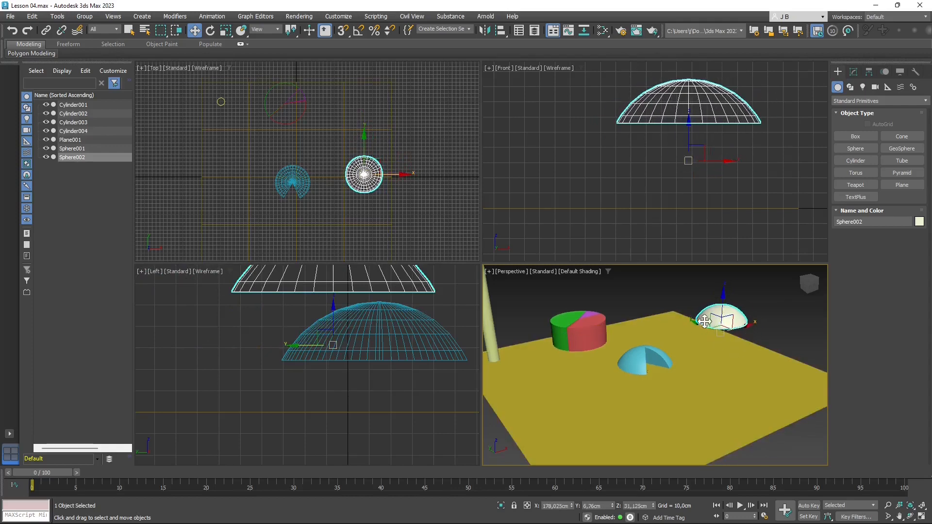
{"action": "left_click_drag", "start_coordinate": [723, 336], "coordinate": [719, 315]}
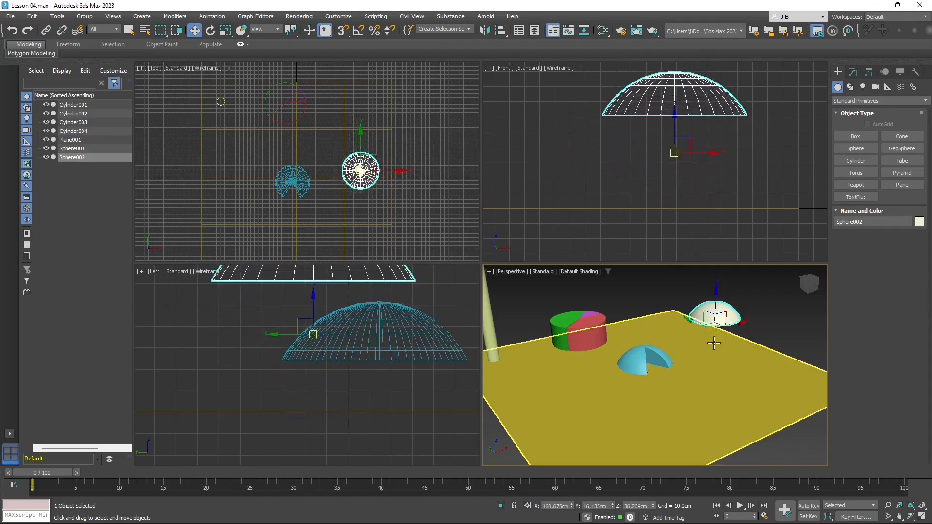
Move the white dome freely and raise it above the plane, to about X 174.5, Y 2.7, Z 66.5 cm
{"action": "scroll", "coordinate": [714, 325], "scroll_direction": "up", "scroll_amount": 6}
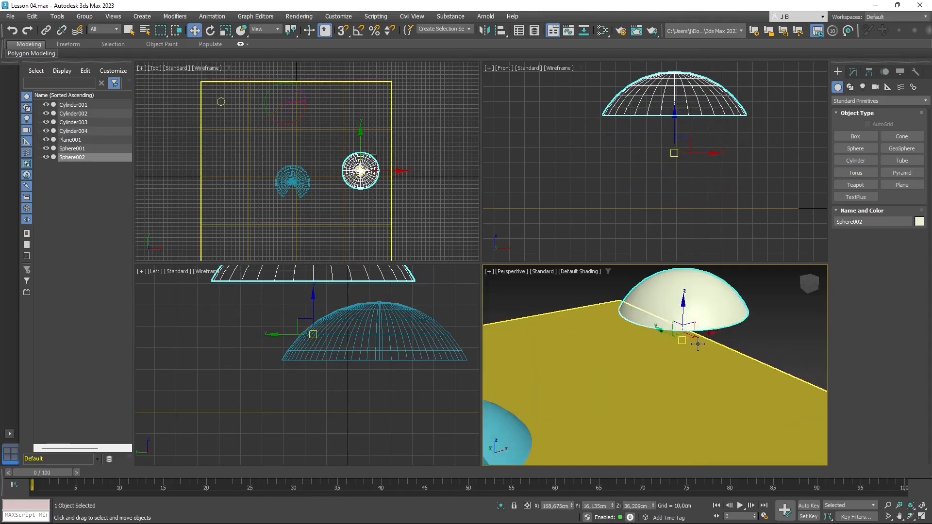
{"action": "middle_click_drag", "start_coordinate": [684, 364], "coordinate": [655, 376], "text": "alt"}
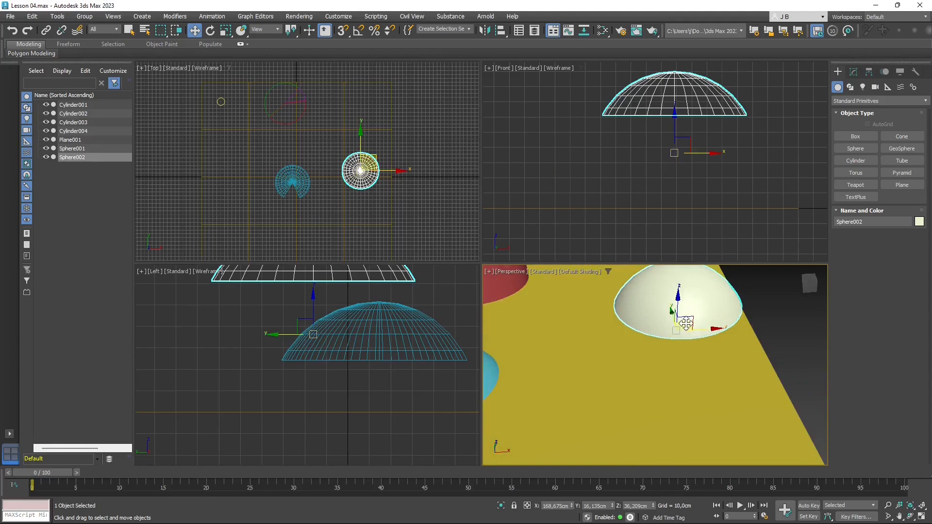
{"action": "left_click_drag", "start_coordinate": [686, 323], "coordinate": [705, 319]}
{"action": "middle_click_drag", "start_coordinate": [633, 370], "coordinate": [699, 369], "text": "alt"}
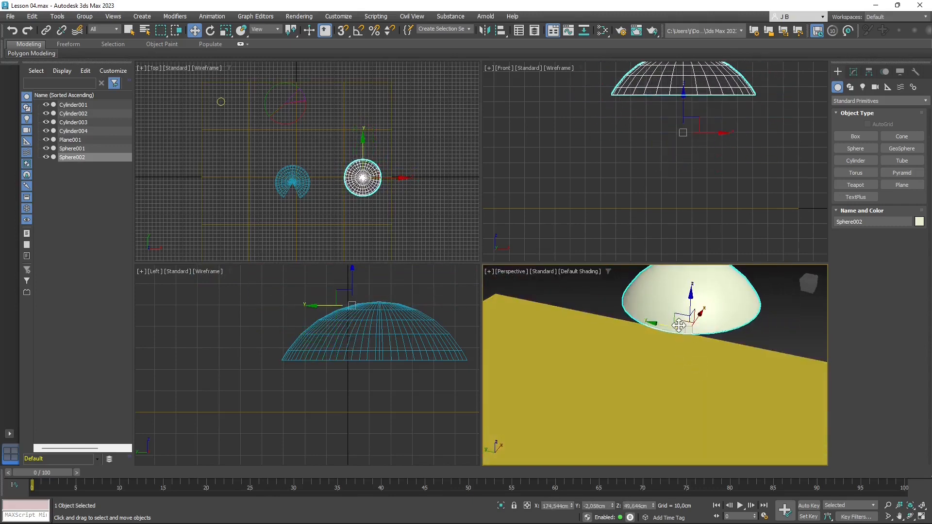
{"action": "mouse_move", "coordinate": [678, 325]}
{"action": "left_mouse_down"}
{"action": "mouse_move", "coordinate": [682, 316]}
{"action": "mouse_move", "coordinate": [662, 308]}
{"action": "mouse_move", "coordinate": [682, 326]}
{"action": "mouse_move", "coordinate": [674, 335]}
{"action": "left_mouse_up"}
{"action": "middle_click_drag", "start_coordinate": [680, 389], "coordinate": [664, 378], "text": "alt"}
{"action": "scroll", "coordinate": [665, 353], "scroll_direction": "down", "scroll_amount": 5}
{"action": "scroll", "coordinate": [612, 376], "scroll_direction": "up", "scroll_amount": 1}
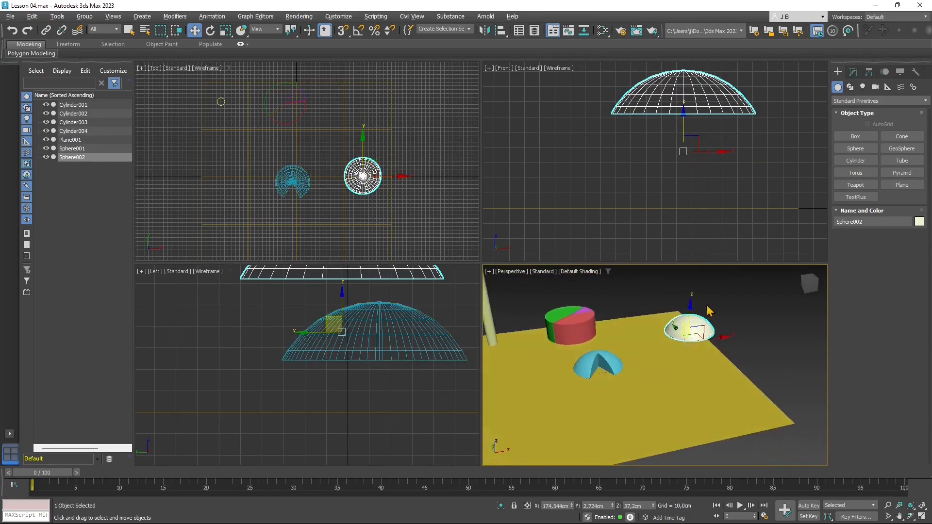
{"action": "left_click_drag", "start_coordinate": [689, 321], "coordinate": [694, 300]}
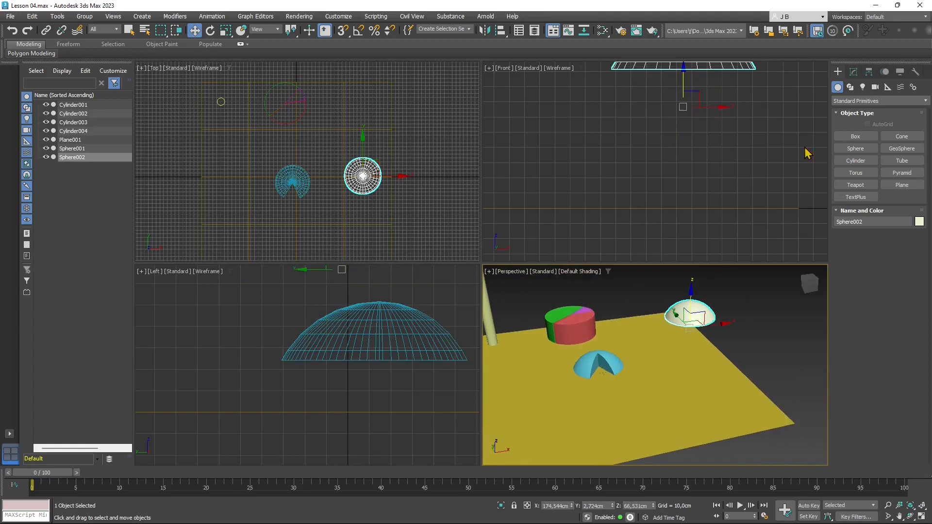
Set the white dome's Hemisphere value to 0 and turn off its Smooth option
{"action": "left_click", "coordinate": [854, 72]}
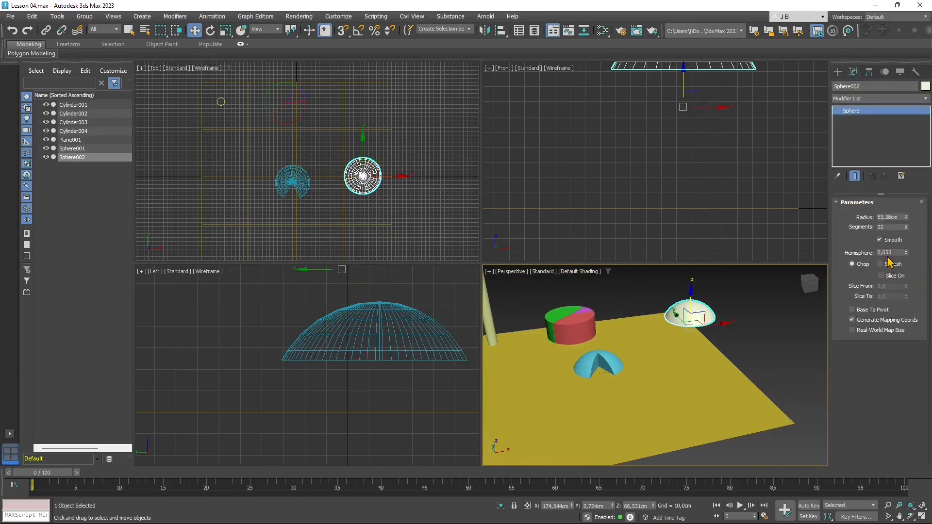
{"action": "left_click_drag", "start_coordinate": [906, 253], "coordinate": [924, 339]}
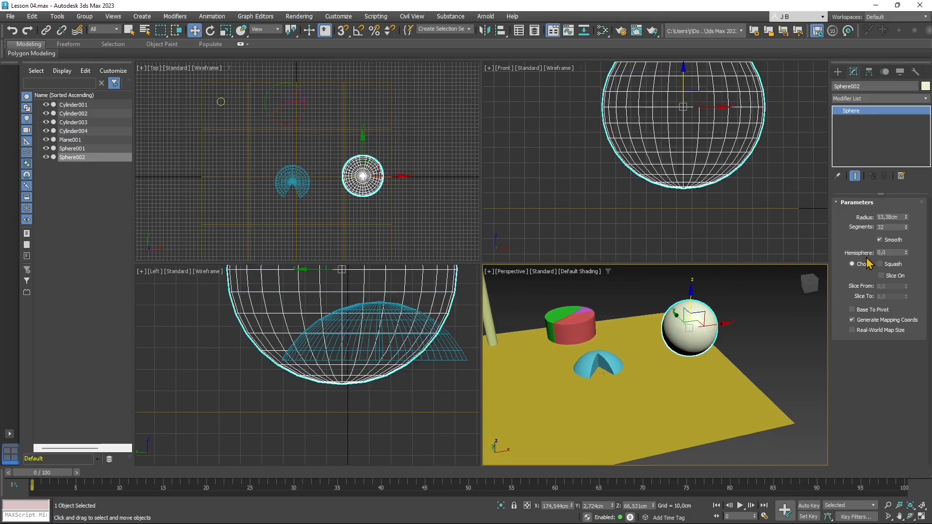
{"action": "mouse_move", "coordinate": [629, 353]}
{"action": "middle_mouse_down", "text": "alt"}
{"action": "mouse_move", "coordinate": [644, 358]}
{"action": "mouse_move", "coordinate": [649, 333]}
{"action": "mouse_move", "coordinate": [633, 349]}
{"action": "middle_mouse_up", "text": "alt"}
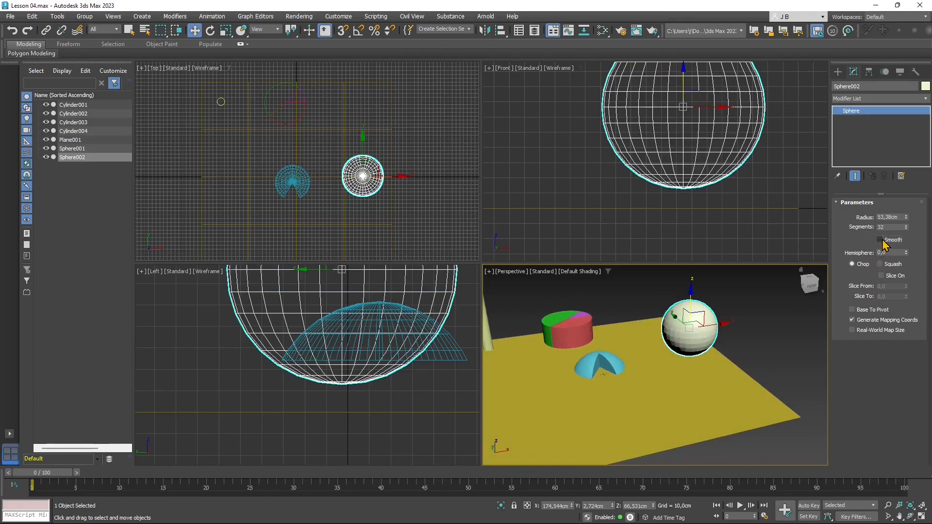
{"action": "left_click", "coordinate": [751, 341]}
{"action": "mouse_move", "coordinate": [675, 356]}
{"action": "middle_mouse_down", "text": "alt"}
{"action": "mouse_move", "coordinate": [668, 365]}
{"action": "mouse_move", "coordinate": [663, 352]}
{"action": "middle_mouse_up", "text": "alt"}
{"action": "left_click", "coordinate": [676, 327]}
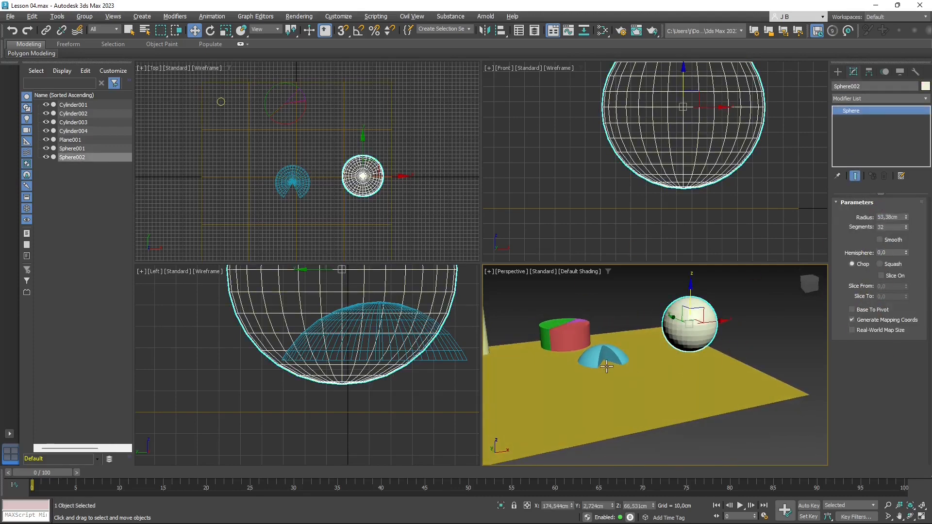
{"action": "middle_click_drag", "start_coordinate": [607, 366], "coordinate": [650, 404], "text": "alt"}
Create a pyramid behind the white sphere in the Perspective view, about 44 cm wide, 56.2 cm deep and 83.8 cm high
{"action": "left_click", "coordinate": [837, 71]}
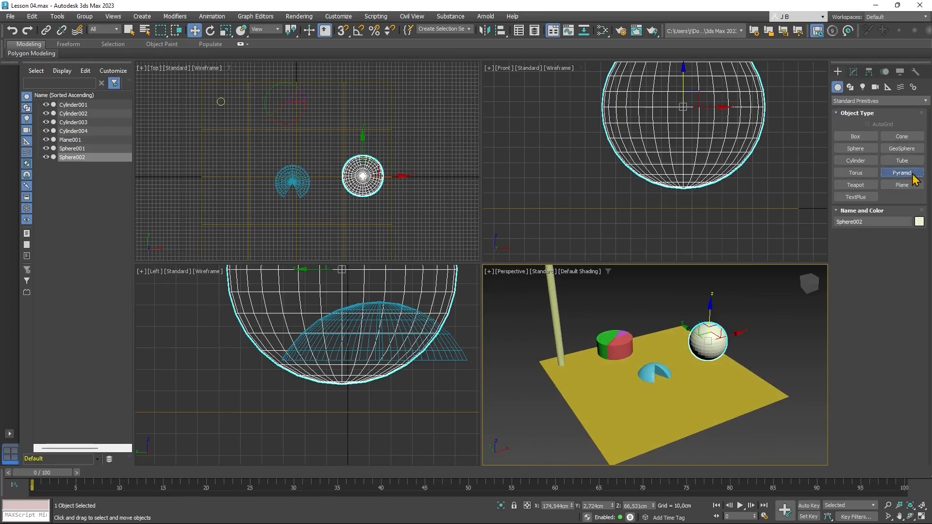
{"action": "left_click", "coordinate": [911, 175]}
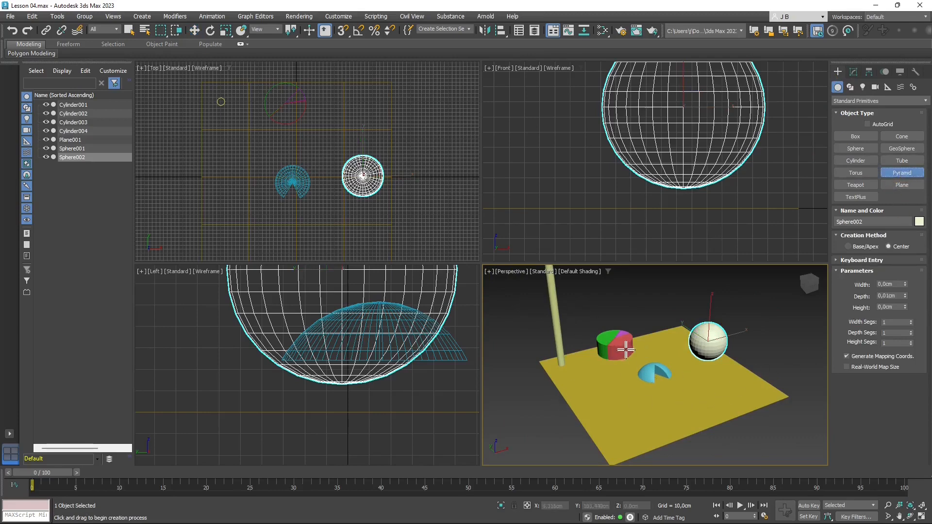
{"action": "left_click_drag", "start_coordinate": [661, 332], "coordinate": [656, 342]}
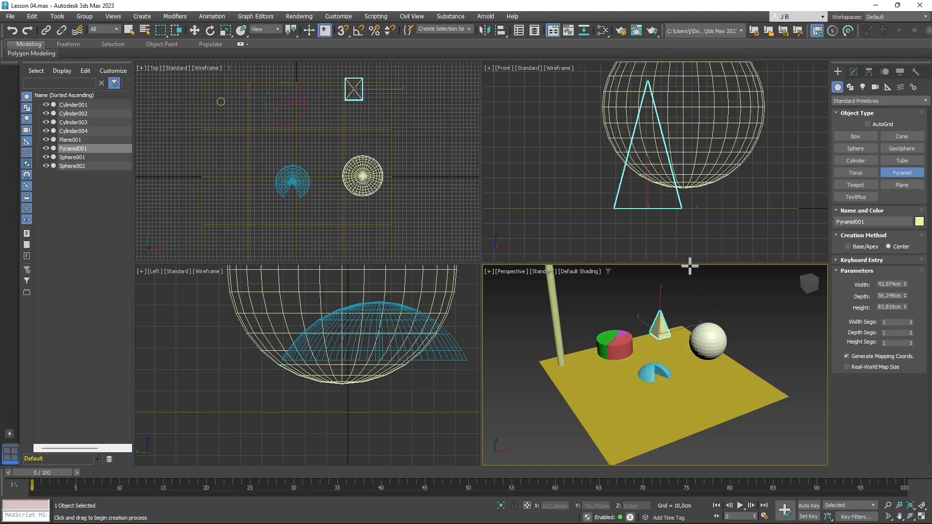
Create a second pyramid in the Front view, above the blue dome, about 31.9 cm wide, 34.5 cm deep and 64.5 cm high
{"action": "middle_click_drag", "start_coordinate": [655, 170], "coordinate": [609, 137], "text": "alt"}
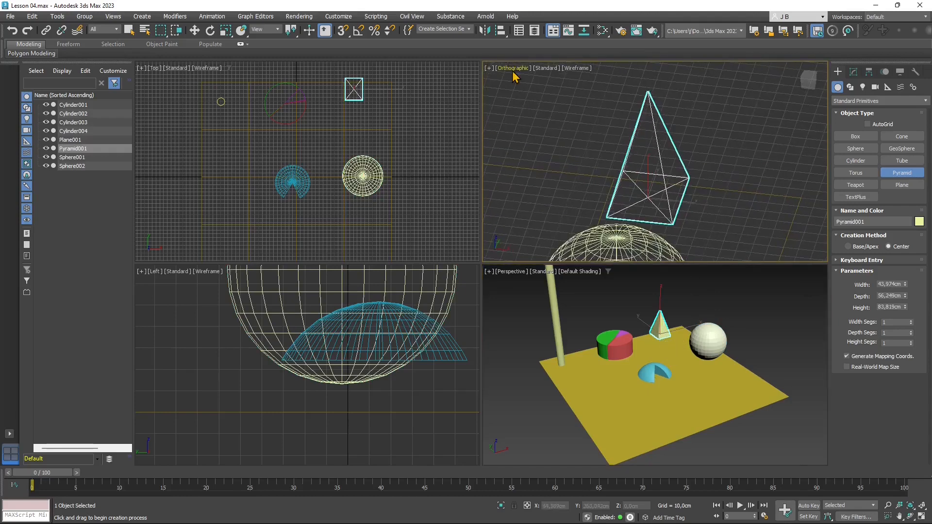
{"action": "left_click", "coordinate": [514, 74]}
{"action": "left_click", "coordinate": [526, 146]}
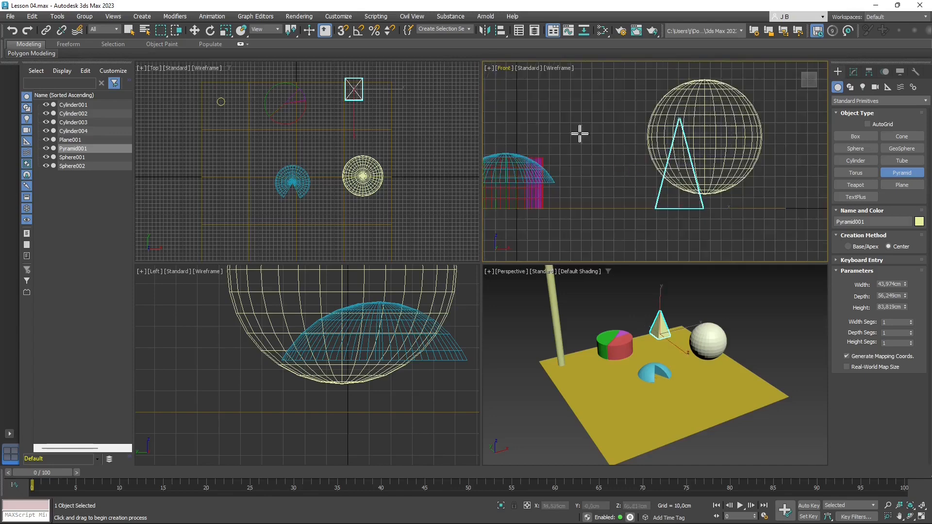
{"action": "scroll", "coordinate": [608, 199], "scroll_direction": "down", "scroll_amount": 4}
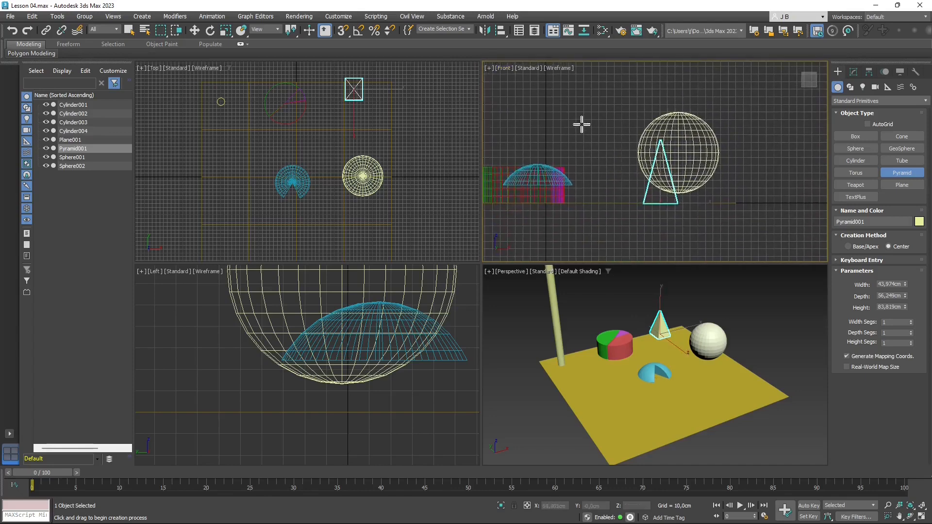
{"action": "left_click_drag", "start_coordinate": [579, 119], "coordinate": [591, 133]}
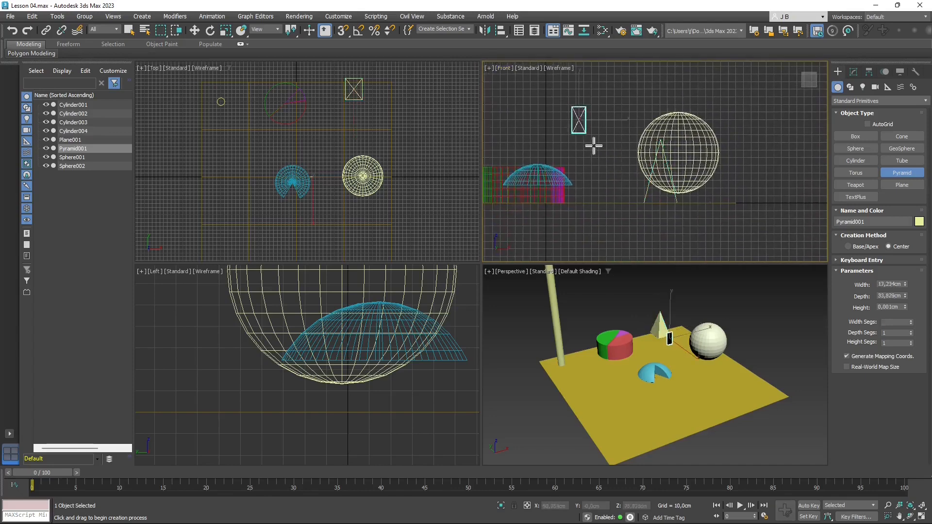
{"action": "left_click", "coordinate": [583, 95]}
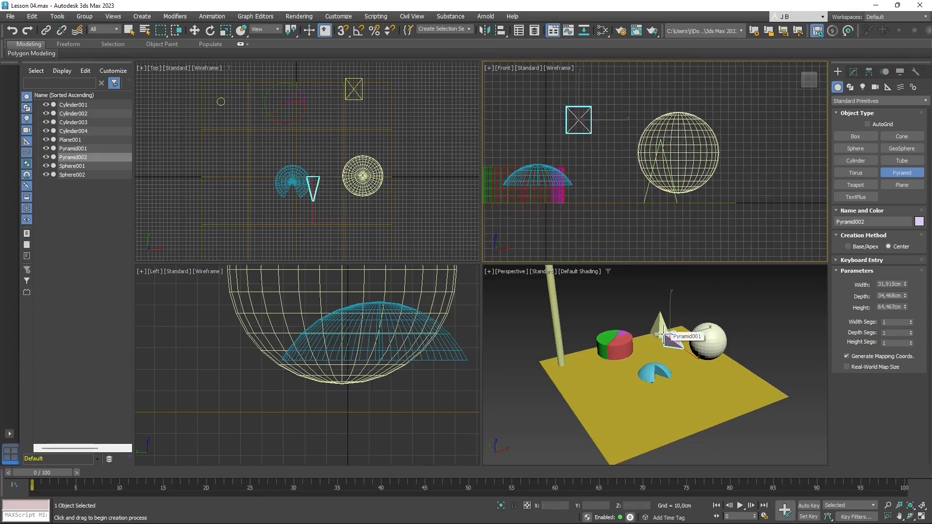
Create a third pyramid in the Left view, about 27.8 cm wide, 26.2 cm deep and 52.4 cm high
{"action": "scroll", "coordinate": [307, 385], "scroll_direction": "down", "scroll_amount": 5}
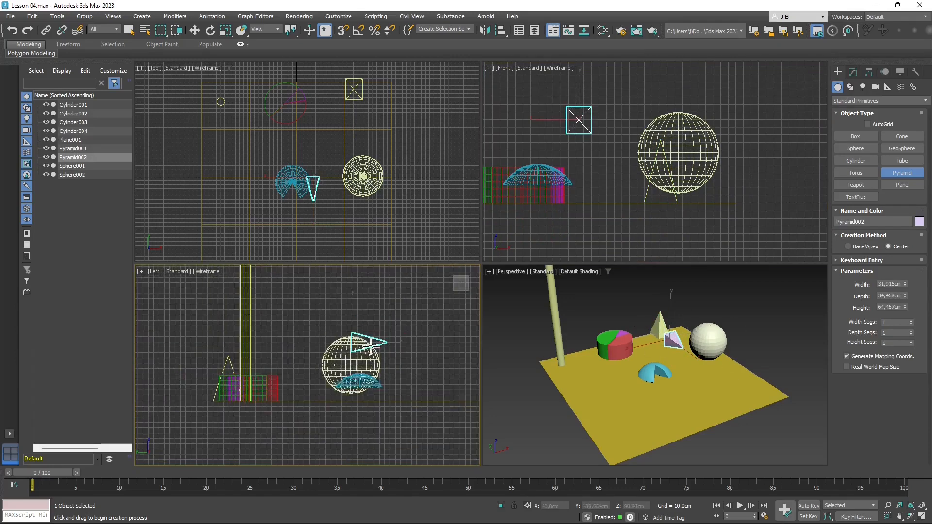
{"action": "scroll", "coordinate": [352, 340], "scroll_direction": "up", "scroll_amount": 2}
{"action": "scroll", "coordinate": [351, 340], "scroll_direction": "up", "scroll_amount": 3}
{"action": "left_click_drag", "start_coordinate": [366, 372], "coordinate": [408, 325]}
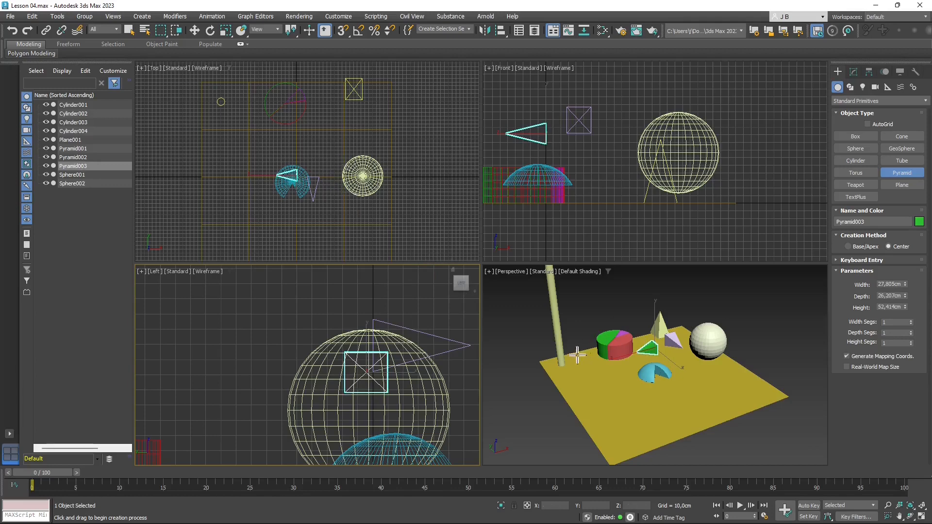
Create a thin torus on the plane in front of the blue dome, with Radius 1 about 80.8 cm and Radius 2 about 1.6 cm
{"action": "scroll", "coordinate": [610, 384], "scroll_direction": "up", "scroll_amount": 4}
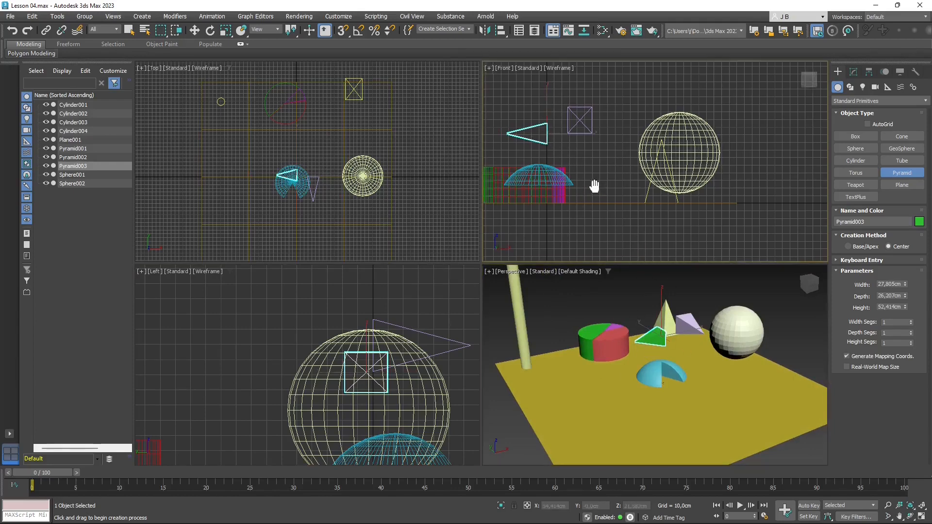
{"action": "middle_click_drag", "start_coordinate": [534, 183], "coordinate": [661, 199]}
{"action": "middle_click_drag", "start_coordinate": [665, 364], "coordinate": [662, 388], "text": "alt"}
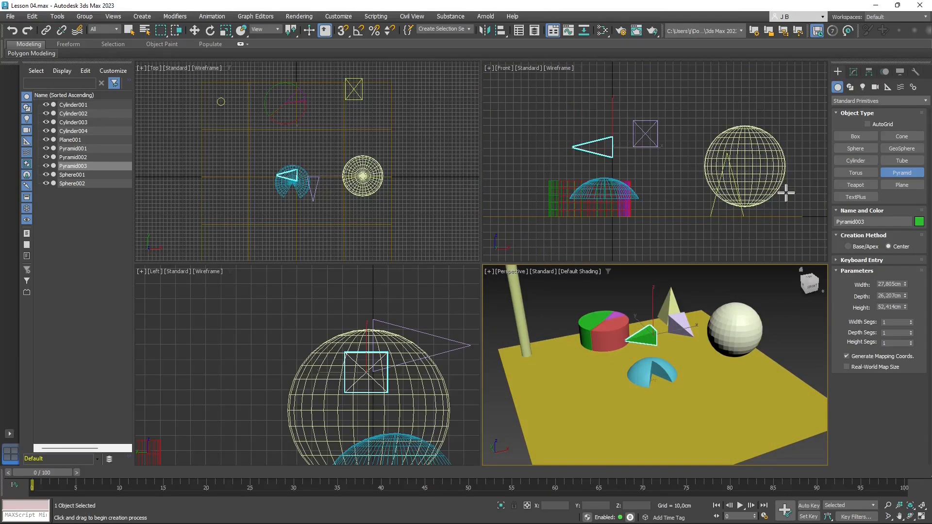
{"action": "left_click", "coordinate": [857, 173]}
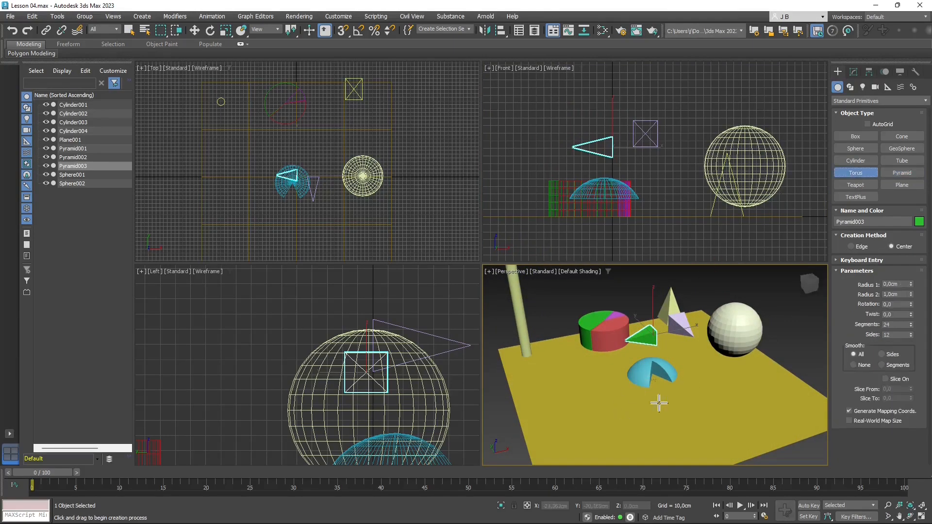
{"action": "middle_click_drag", "start_coordinate": [643, 407], "coordinate": [651, 368]}
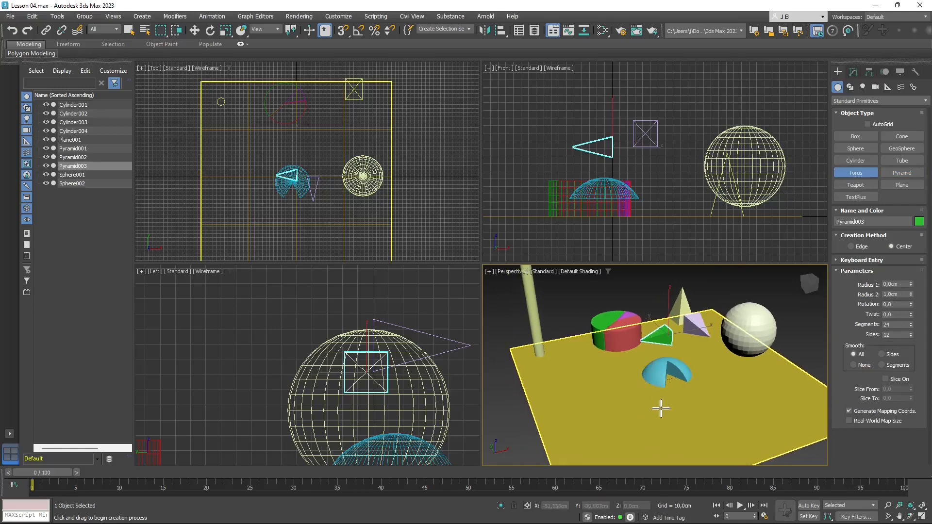
{"action": "middle_click_drag", "start_coordinate": [661, 408], "coordinate": [616, 375]}
{"action": "left_click_drag", "start_coordinate": [597, 376], "coordinate": [616, 401]}
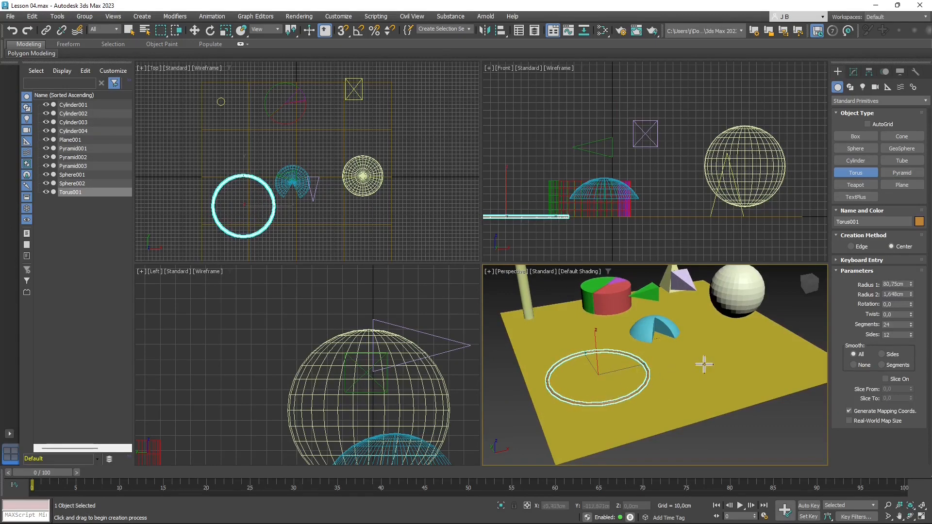
Create a thick second torus beside the thin ring, with Radius 1 about 41.4 cm and Radius 2 about 15.5 cm
{"action": "left_click_drag", "start_coordinate": [719, 366], "coordinate": [722, 388]}
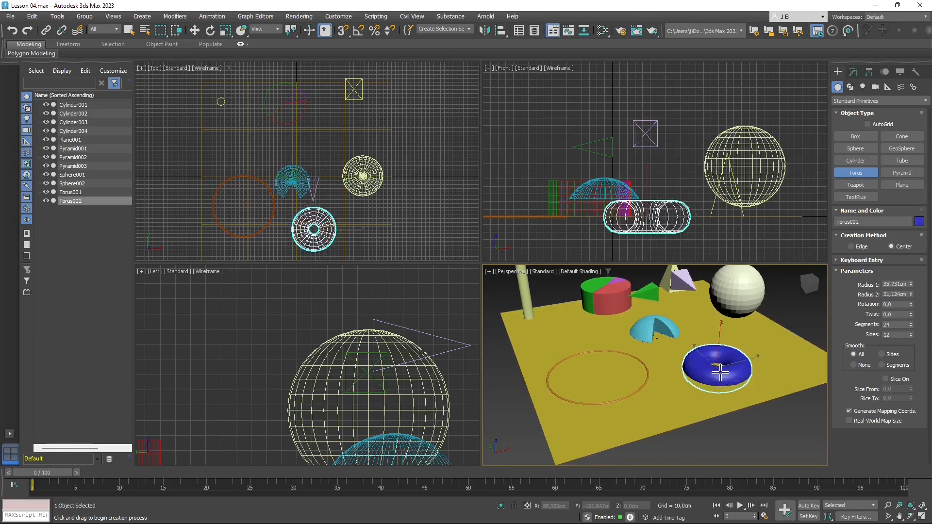
{"action": "scroll", "coordinate": [702, 391], "scroll_direction": "up", "scroll_amount": 2}
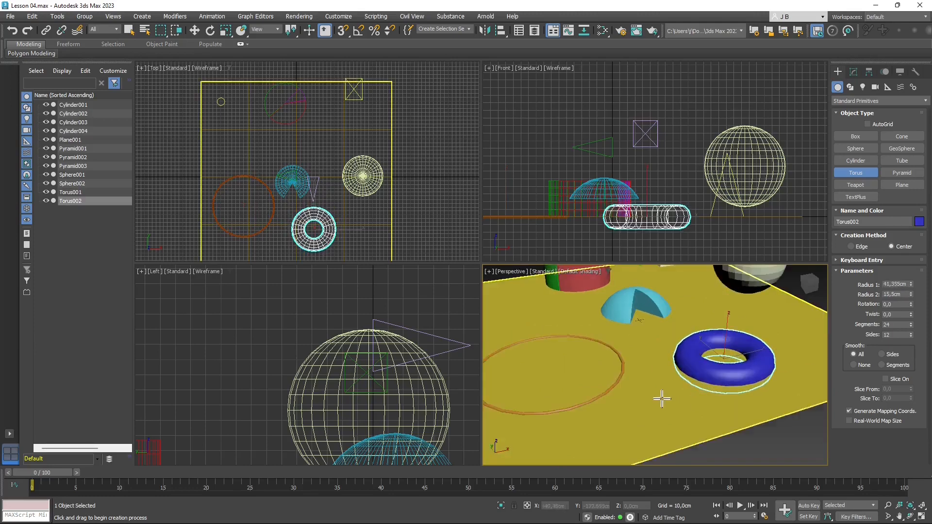
{"action": "middle_click_drag", "start_coordinate": [647, 387], "coordinate": [618, 359], "text": "alt"}
Raise the thick blue torus to about Z 15.6 cm so its underside rests on the plane
{"action": "left_click", "coordinate": [194, 30]}
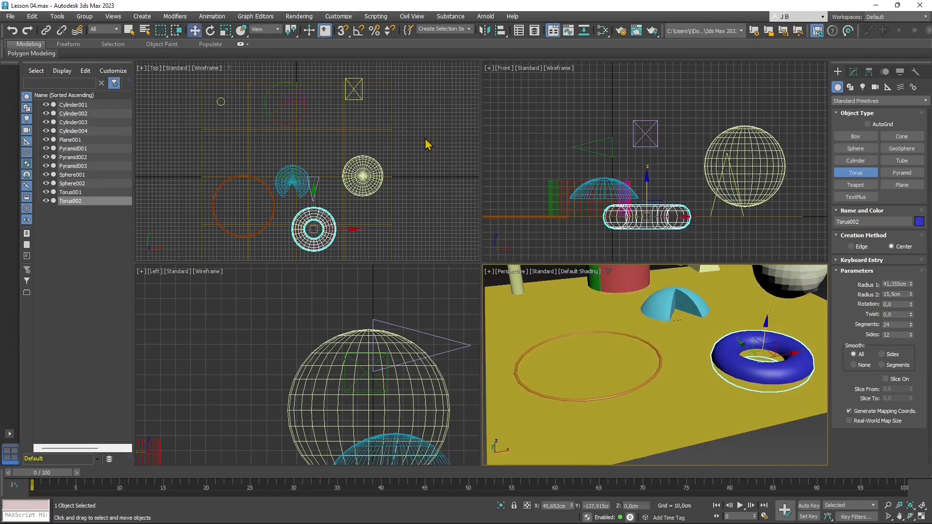
{"action": "left_click_drag", "start_coordinate": [764, 333], "coordinate": [778, 317]}
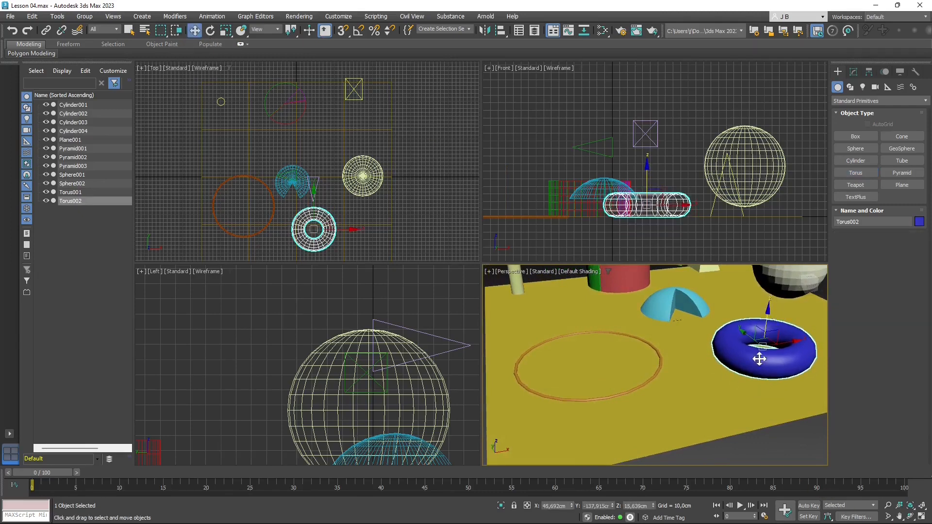
{"action": "scroll", "coordinate": [626, 196], "scroll_direction": "up", "scroll_amount": 5}
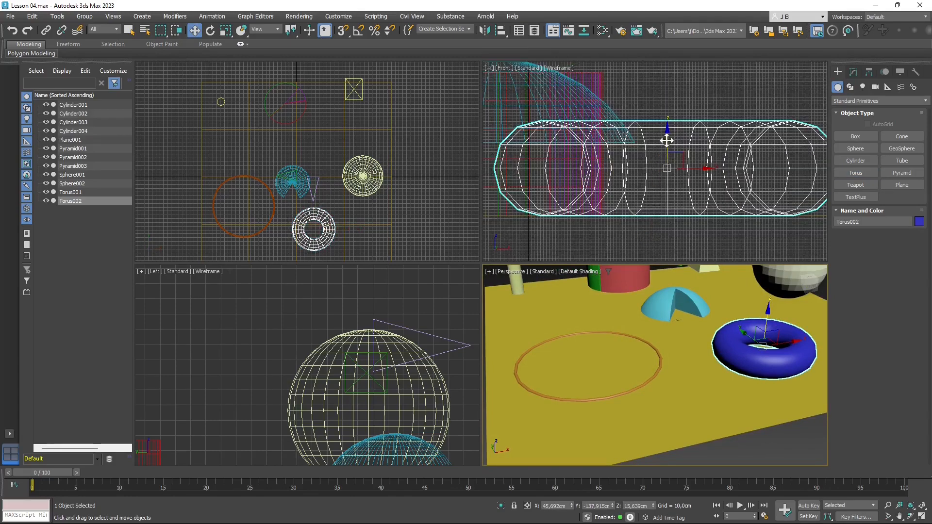
{"action": "left_click_drag", "start_coordinate": [666, 140], "coordinate": [699, 128]}
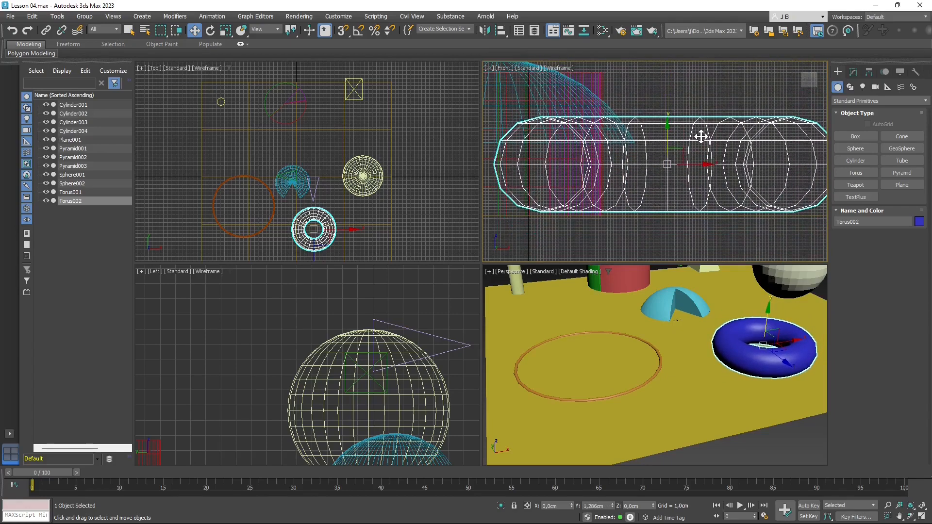
{"action": "scroll", "coordinate": [557, 177], "scroll_direction": "up", "scroll_amount": 10}
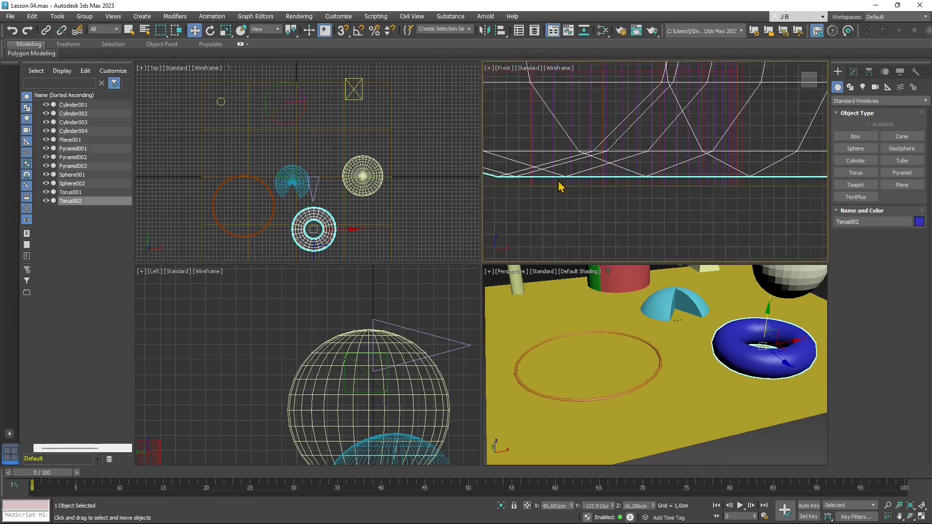
{"action": "scroll", "coordinate": [568, 192], "scroll_direction": "down", "scroll_amount": 4}
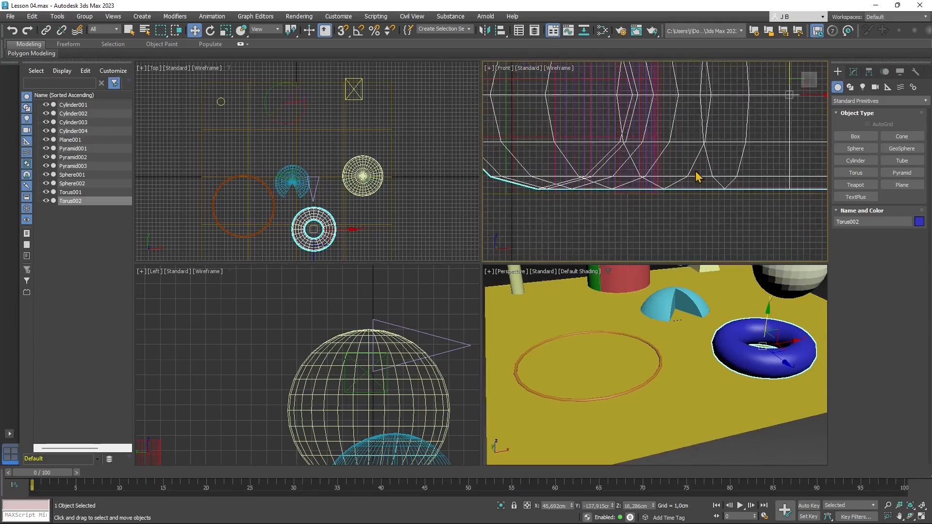
{"action": "scroll", "coordinate": [641, 221], "scroll_direction": "up", "scroll_amount": 5}
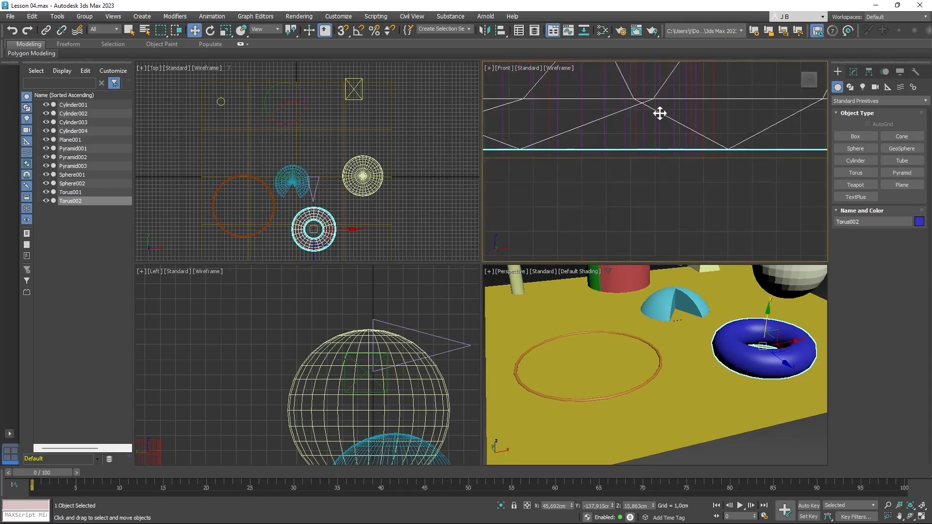
{"action": "middle_click_drag", "start_coordinate": [657, 110], "coordinate": [665, 118]}
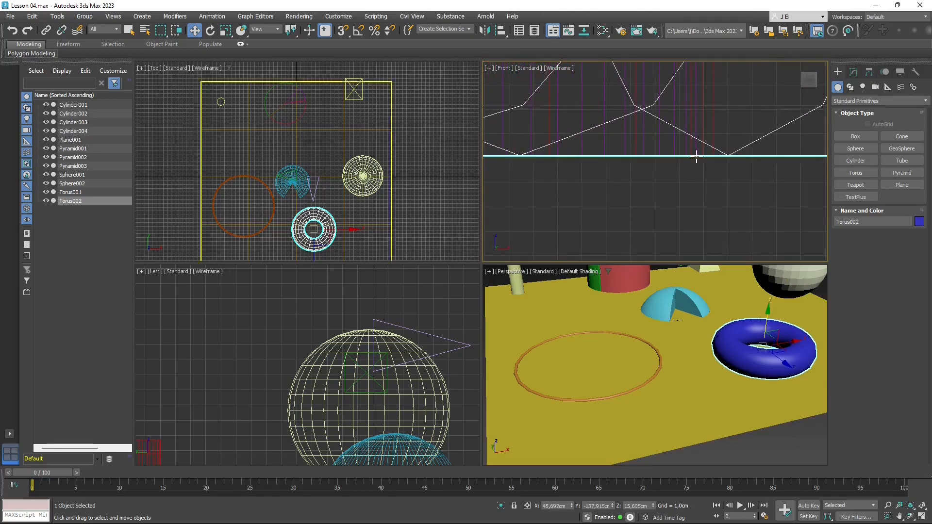
Set the thin orange torus to 47 sides and 155 segments
{"action": "left_click", "coordinate": [661, 363]}
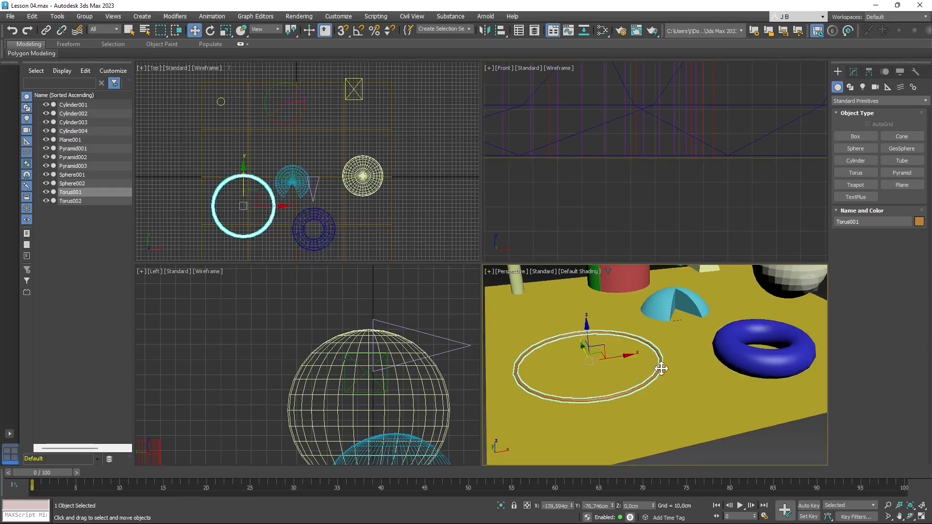
{"action": "left_click", "coordinate": [853, 72]}
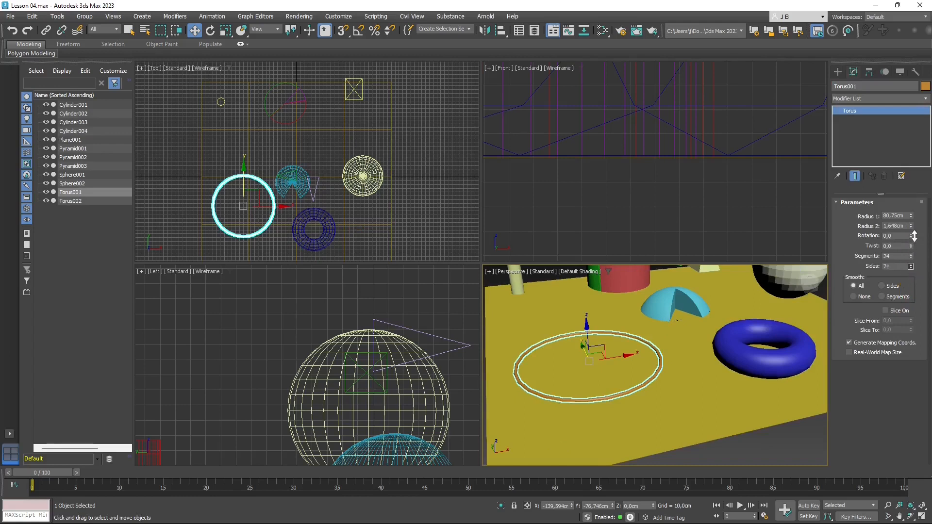
{"action": "left_click_drag", "start_coordinate": [911, 267], "coordinate": [12, 407]}
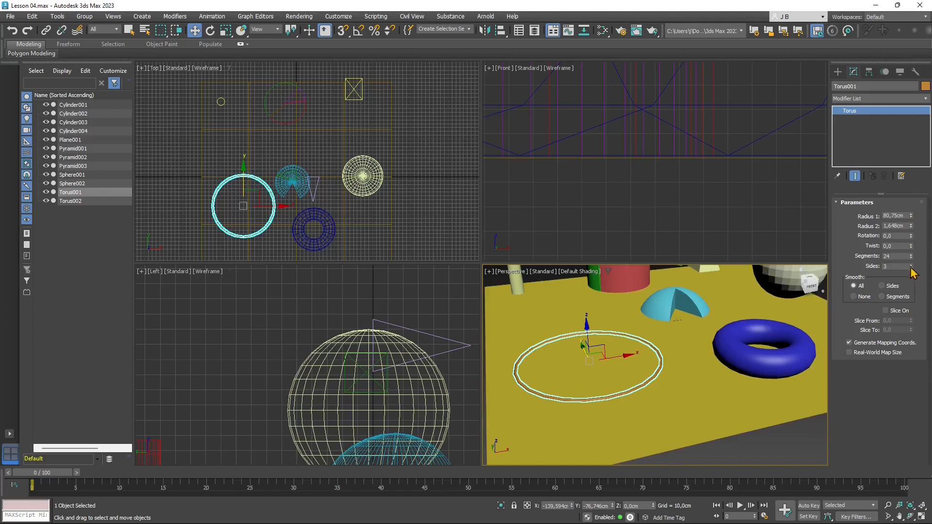
{"action": "left_click_drag", "start_coordinate": [911, 268], "coordinate": [912, 255]}
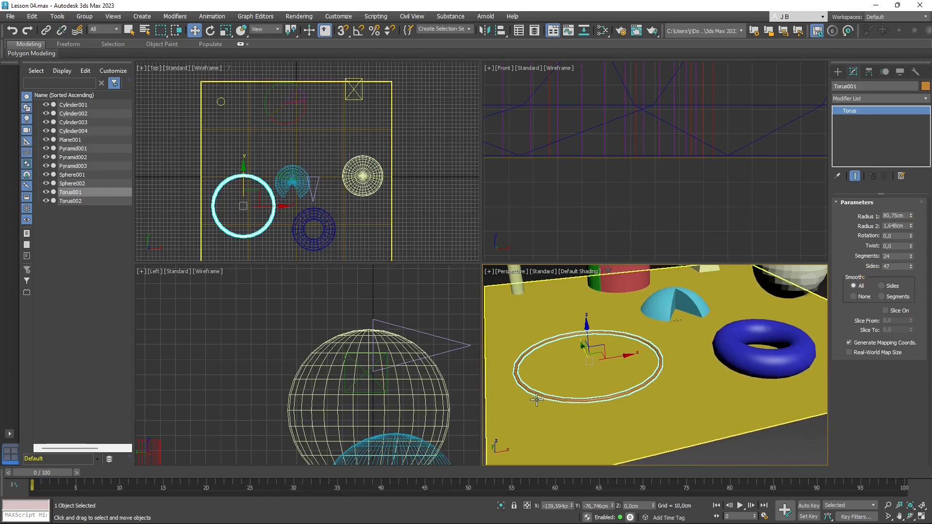
{"action": "scroll", "coordinate": [673, 376], "scroll_direction": "up", "scroll_amount": 8}
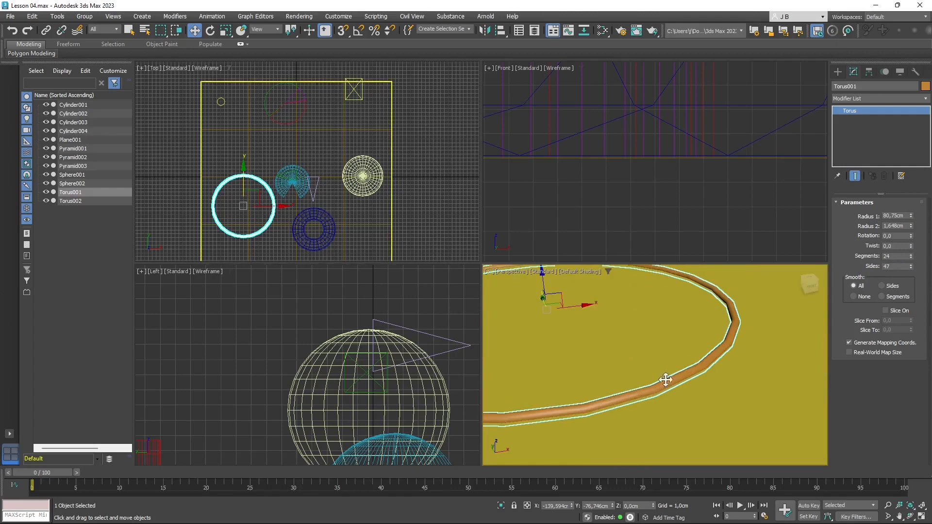
{"action": "left_click_drag", "start_coordinate": [913, 258], "coordinate": [912, 197]}
{"action": "scroll", "coordinate": [646, 336], "scroll_direction": "down", "scroll_amount": 5}
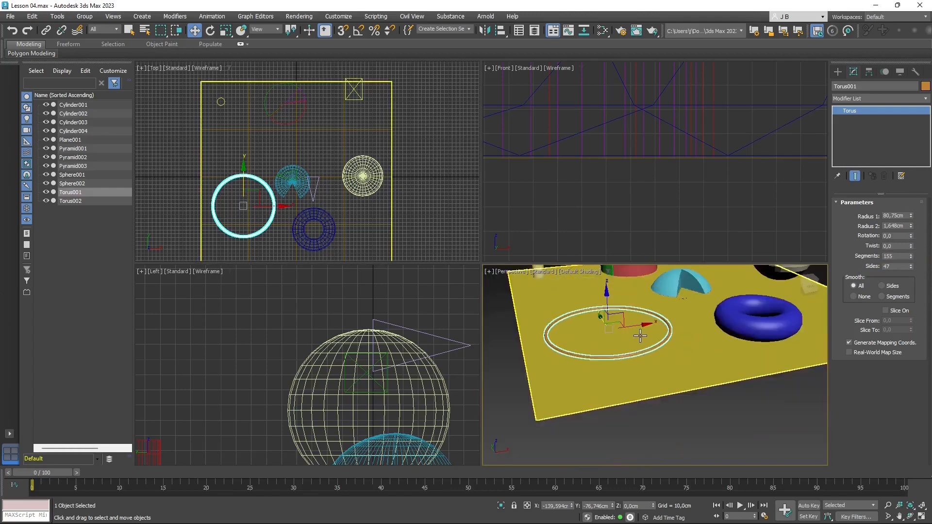
Set the thick blue torus to 27 segments and 42 sides
{"action": "left_click", "coordinate": [769, 339]}
{"action": "scroll", "coordinate": [727, 327], "scroll_direction": "up", "scroll_amount": 3}
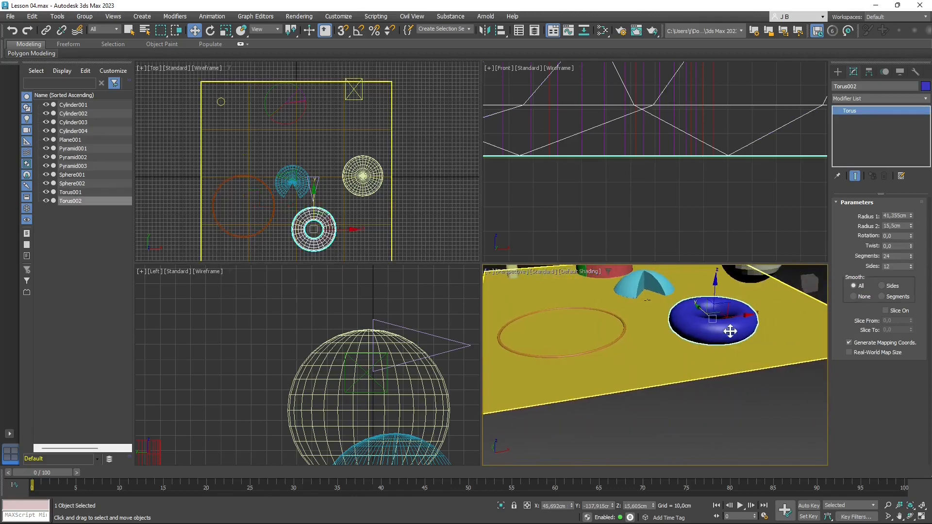
{"action": "mouse_move", "coordinate": [911, 257]}
{"action": "left_mouse_down"}
{"action": "mouse_move", "coordinate": [913, 286]}
{"action": "mouse_move", "coordinate": [915, 260]}
{"action": "mouse_move", "coordinate": [915, 272]}
{"action": "left_mouse_up"}
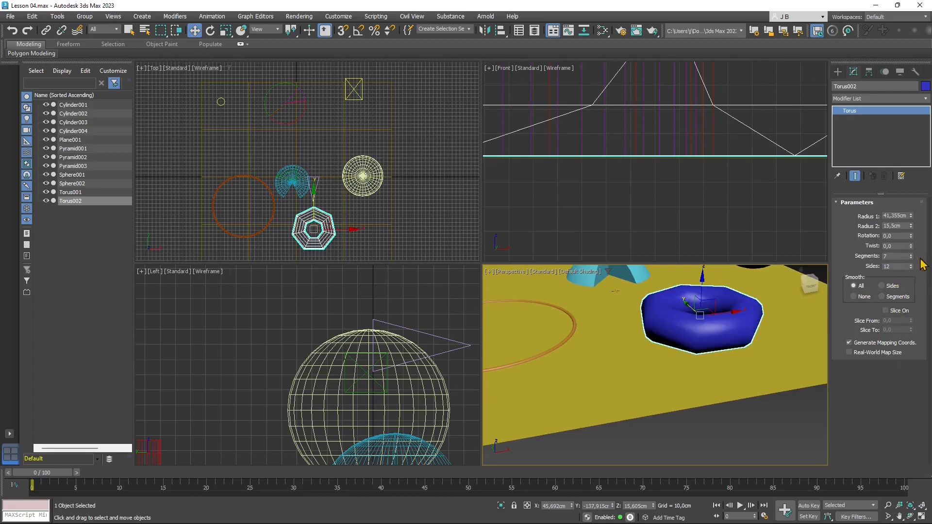
{"action": "left_click_drag", "start_coordinate": [911, 267], "coordinate": [914, 246]}
{"action": "scroll", "coordinate": [693, 349], "scroll_direction": "down", "scroll_amount": 3}
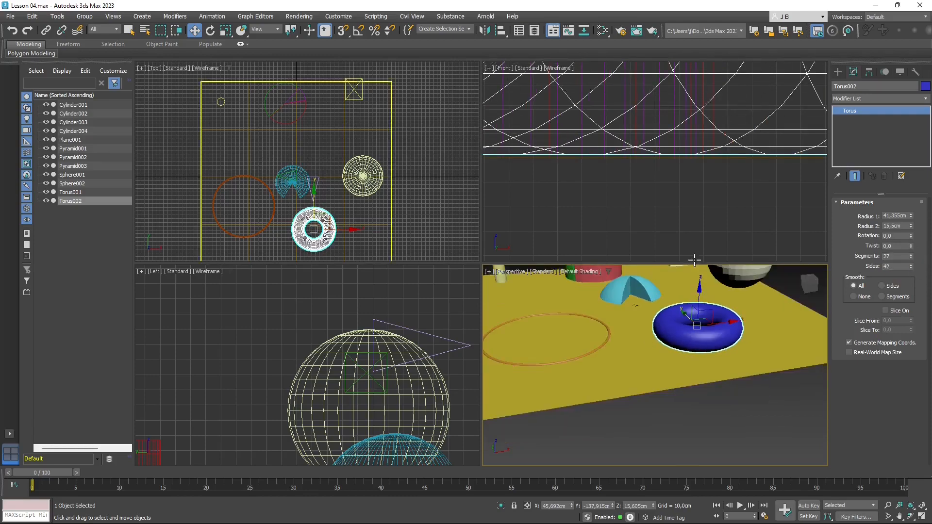
Orbit the Front viewport around the primitives and switch it back to the Front view
{"action": "scroll", "coordinate": [731, 145], "scroll_direction": "up", "scroll_amount": 5}
{"action": "middle_click_drag", "start_coordinate": [748, 166], "coordinate": [637, 202], "text": "alt"}
{"action": "middle_click_drag", "start_coordinate": [595, 157], "coordinate": [629, 229], "text": "alt"}
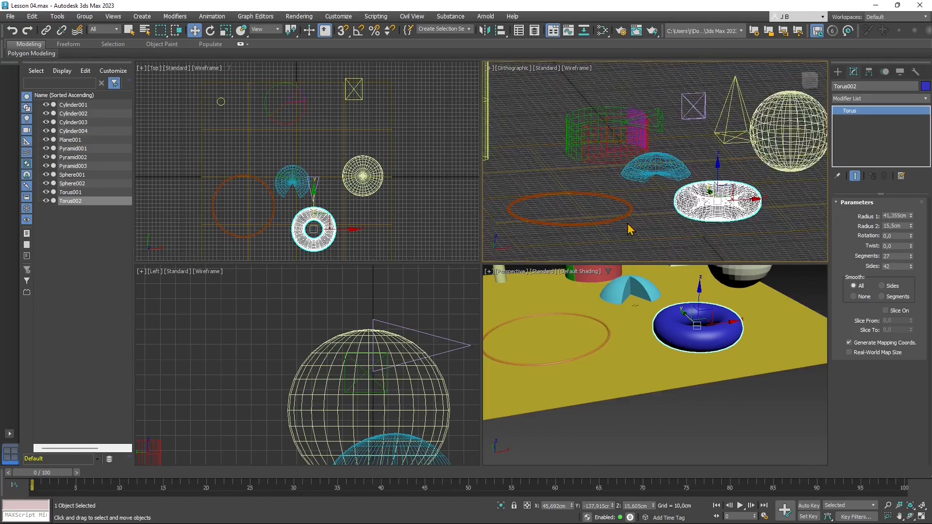
{"action": "left_click", "coordinate": [524, 73]}
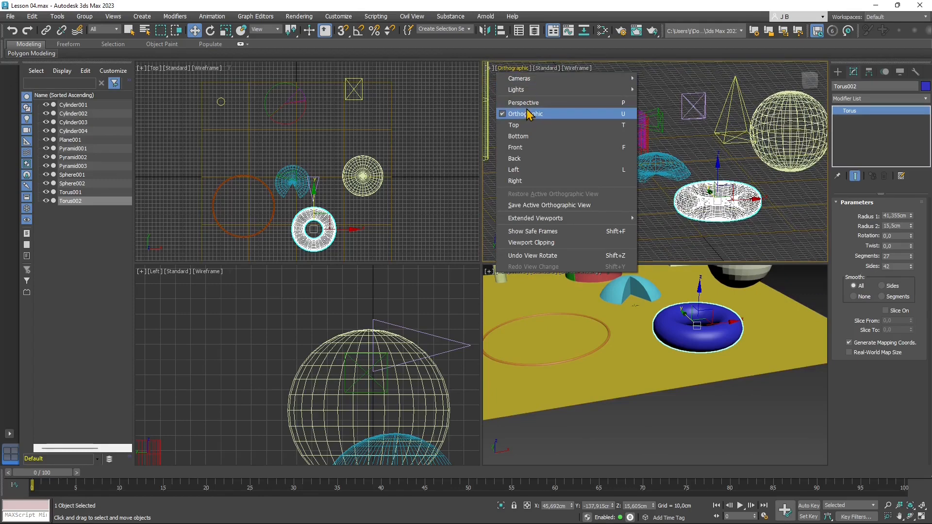
{"action": "left_click", "coordinate": [529, 148]}
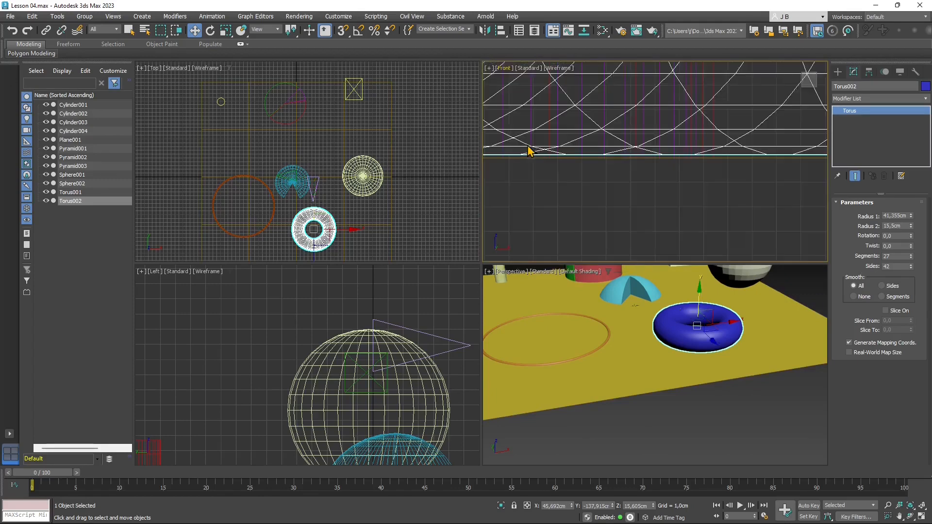
Enable slicing on the thick blue torus and set Slice From to -65
{"action": "scroll", "coordinate": [645, 211], "scroll_direction": "down", "scroll_amount": 10}
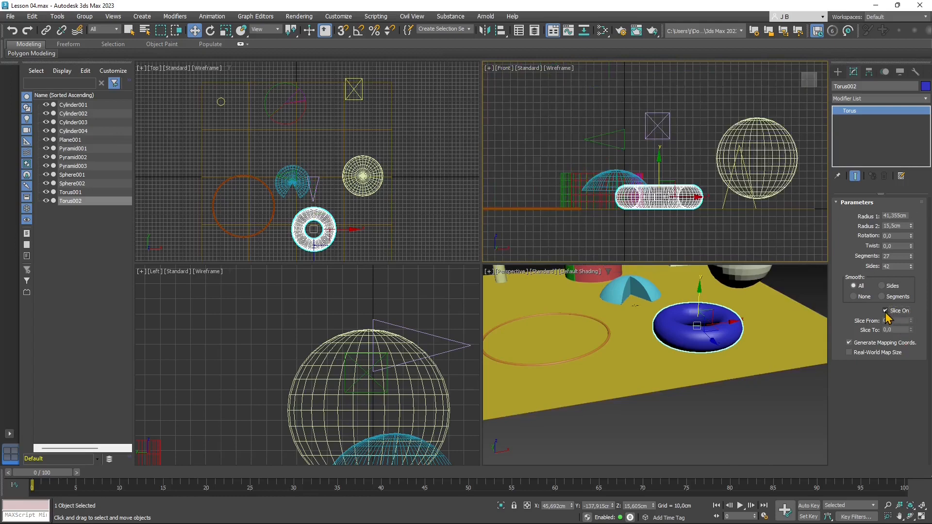
{"action": "left_click_drag", "start_coordinate": [911, 321], "coordinate": [902, 377]}
{"action": "middle_click_drag", "start_coordinate": [676, 333], "coordinate": [672, 354], "text": "alt"}
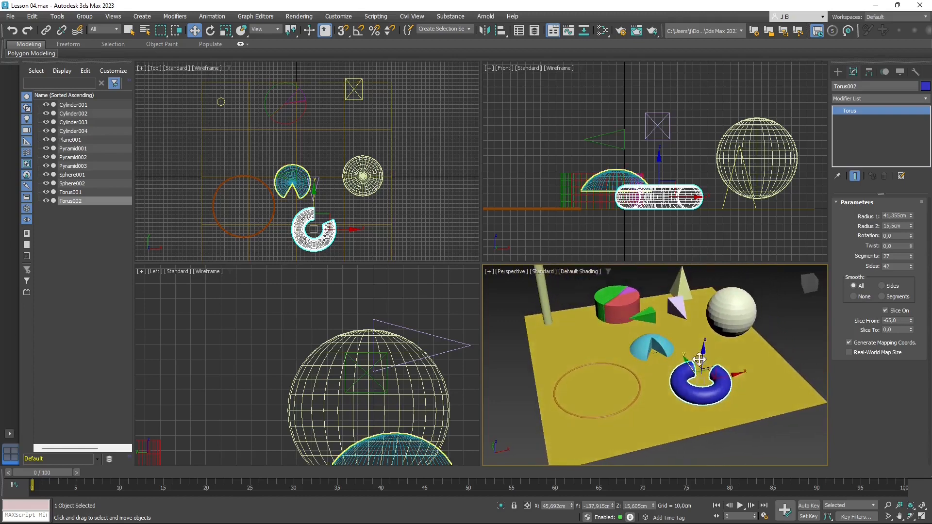
Create a truncated cone between the tall pole and the sliced cylinders, with radii about 33.4 and 9.9 cm and height about 83.9 cm
{"action": "left_click", "coordinate": [838, 71]}
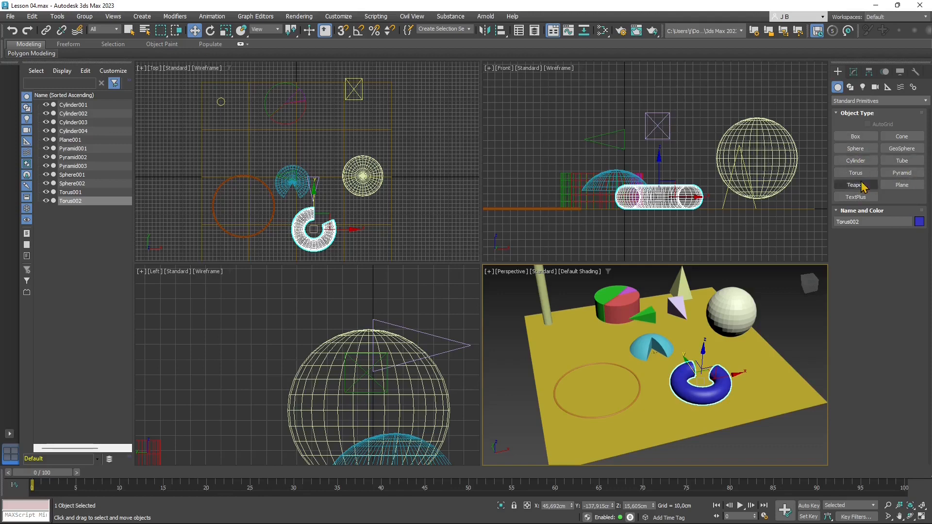
{"action": "left_click", "coordinate": [893, 137]}
{"action": "left_click_drag", "start_coordinate": [573, 323], "coordinate": [578, 330]}
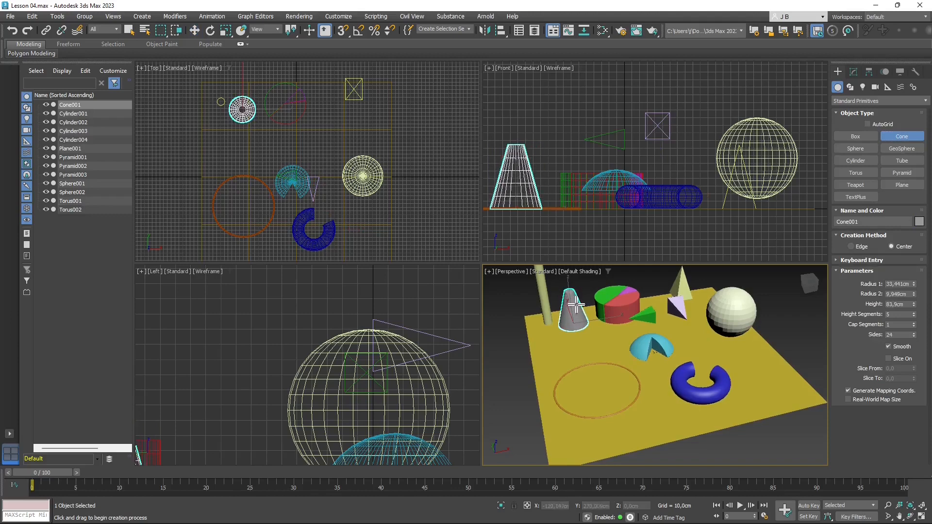
{"action": "left_click", "coordinate": [577, 306]}
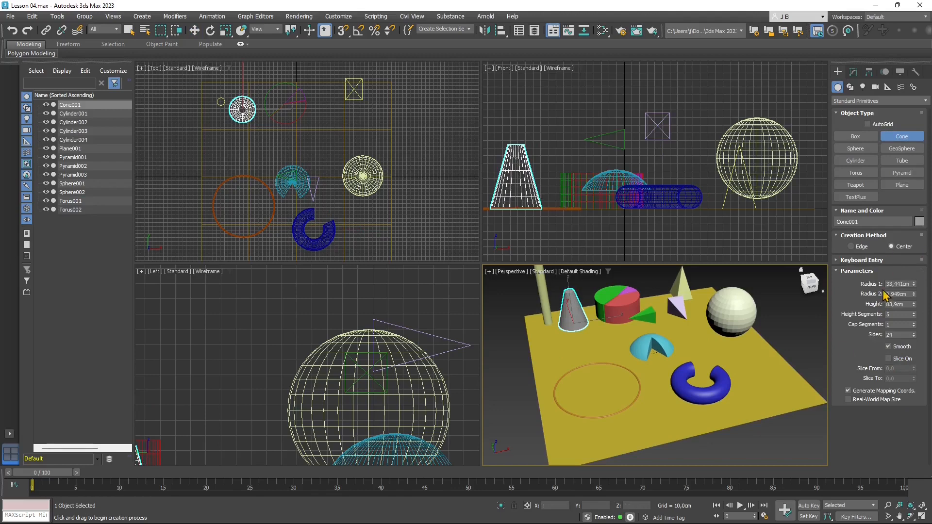
Create a tube in front of the large sphere, about 25.4 cm high, with Radius 1 48.869 cm, Radius 2 40.79 cm and 32 sides
{"action": "left_click", "coordinate": [901, 161]}
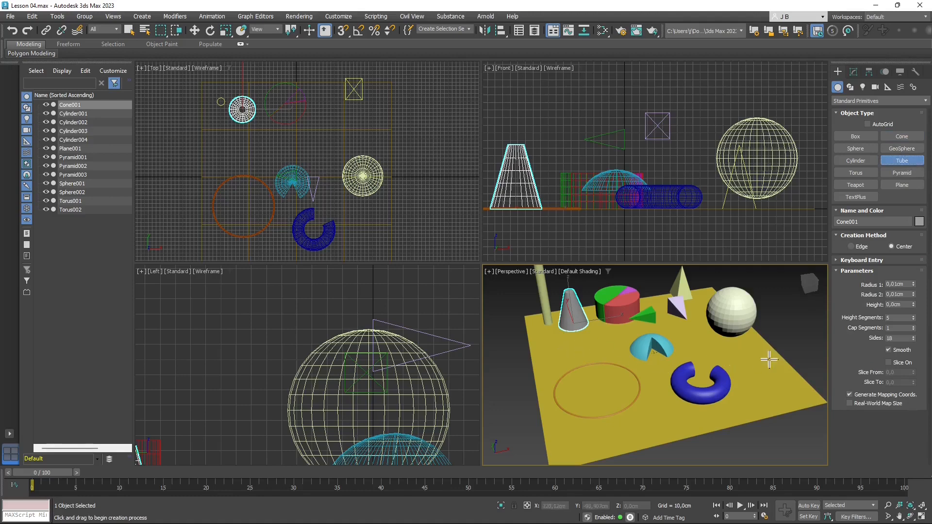
{"action": "left_click_drag", "start_coordinate": [769, 358], "coordinate": [770, 374]}
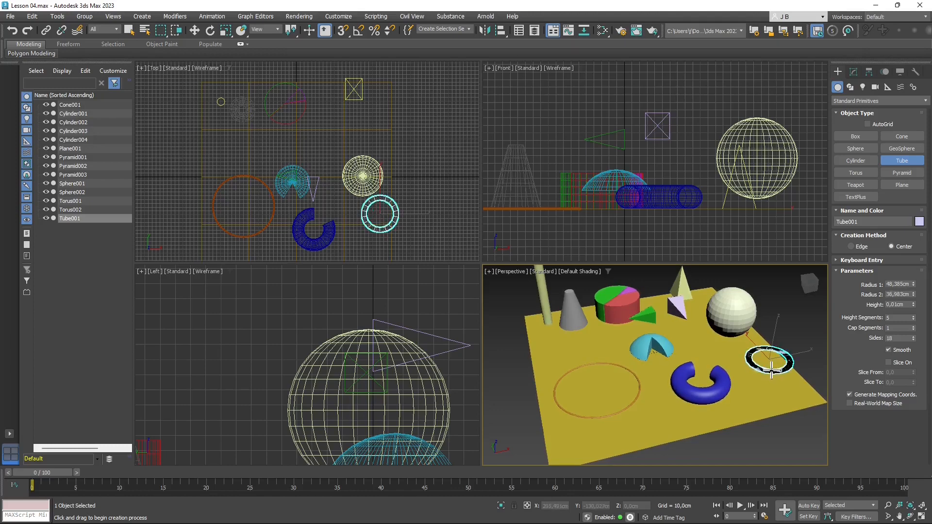
{"action": "left_click", "coordinate": [771, 363]}
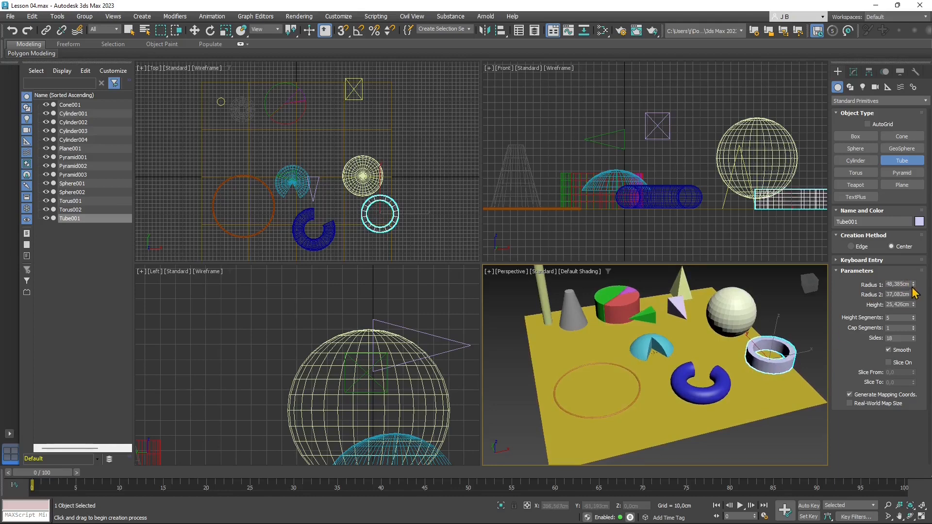
{"action": "mouse_move", "coordinate": [913, 285]}
{"action": "left_mouse_down"}
{"action": "mouse_move", "coordinate": [918, 232]}
{"action": "mouse_move", "coordinate": [917, 295]}
{"action": "mouse_move", "coordinate": [916, 286]}
{"action": "left_mouse_up"}
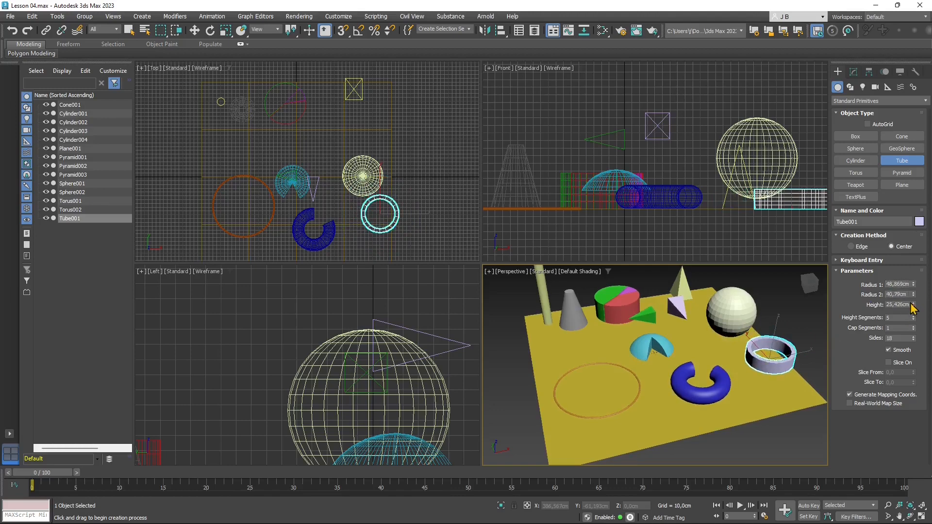
{"action": "left_click_drag", "start_coordinate": [914, 338], "coordinate": [918, 339]}
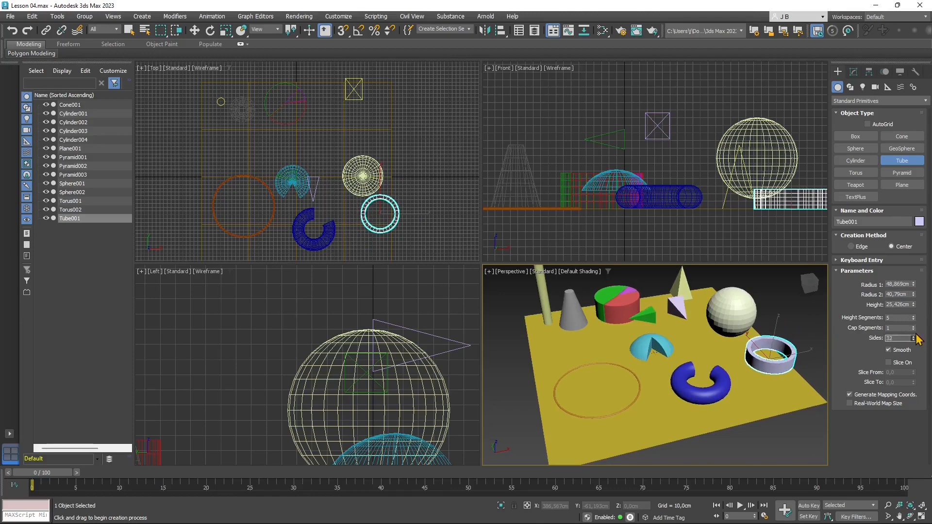
Create a large upright tube in the Front view above the primitives, with radii about 217.2 and 188.3 cm and height about -18 cm
{"action": "scroll", "coordinate": [644, 218], "scroll_direction": "down", "scroll_amount": 2}
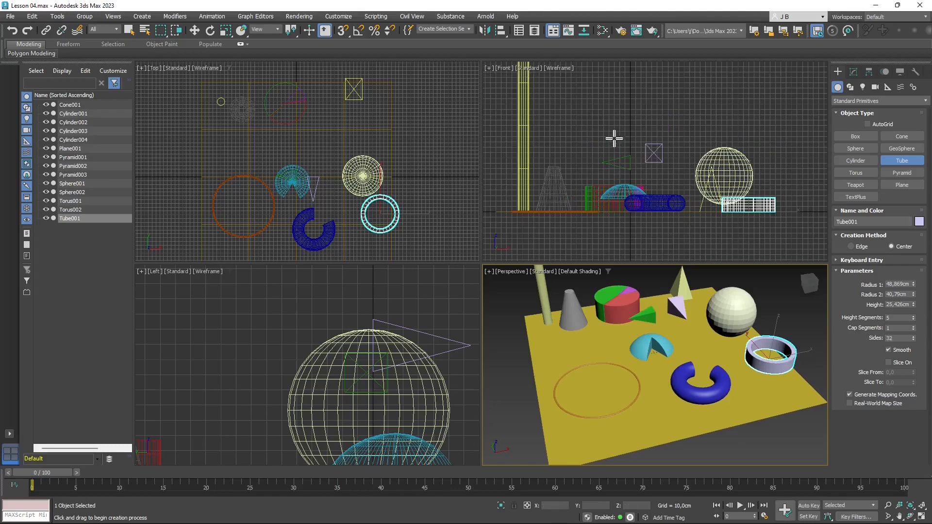
{"action": "scroll", "coordinate": [618, 156], "scroll_direction": "down", "scroll_amount": 5}
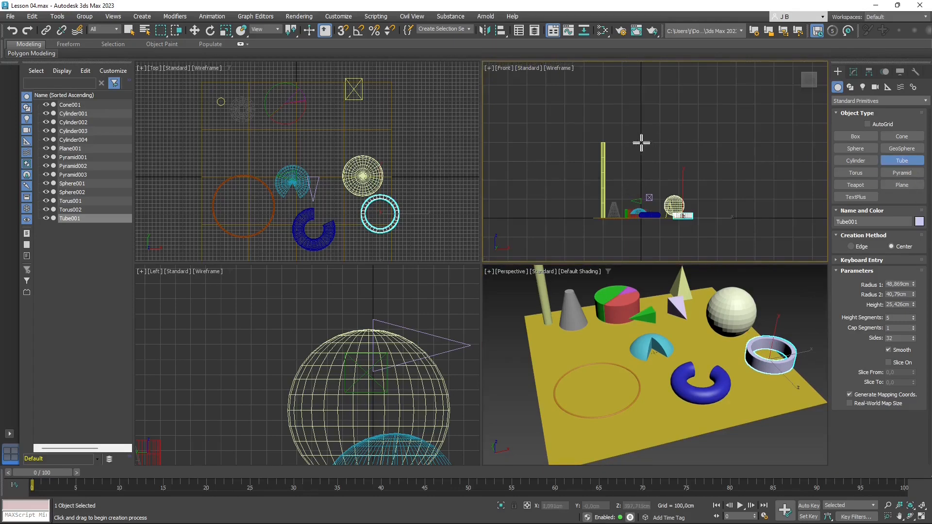
{"action": "left_click_drag", "start_coordinate": [641, 143], "coordinate": [654, 183]}
{"action": "left_click", "coordinate": [653, 177]}
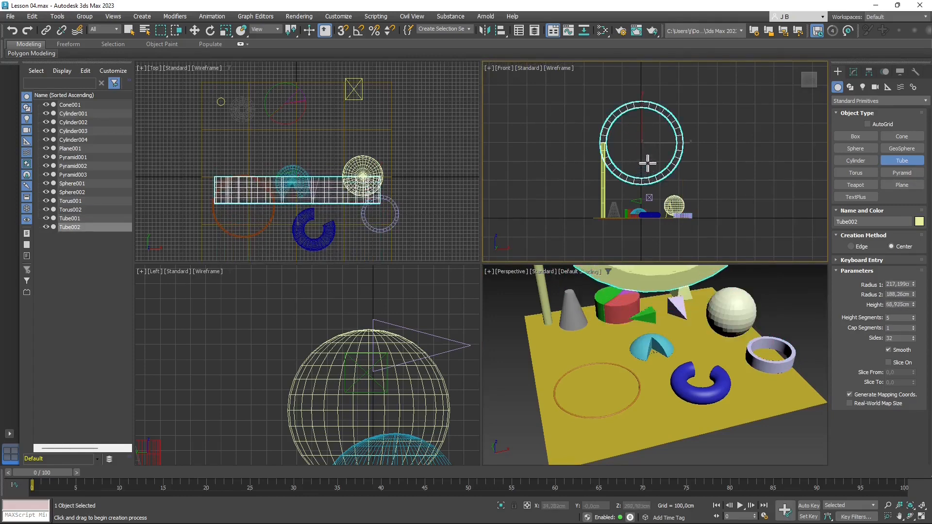
{"action": "left_click", "coordinate": [651, 181]}
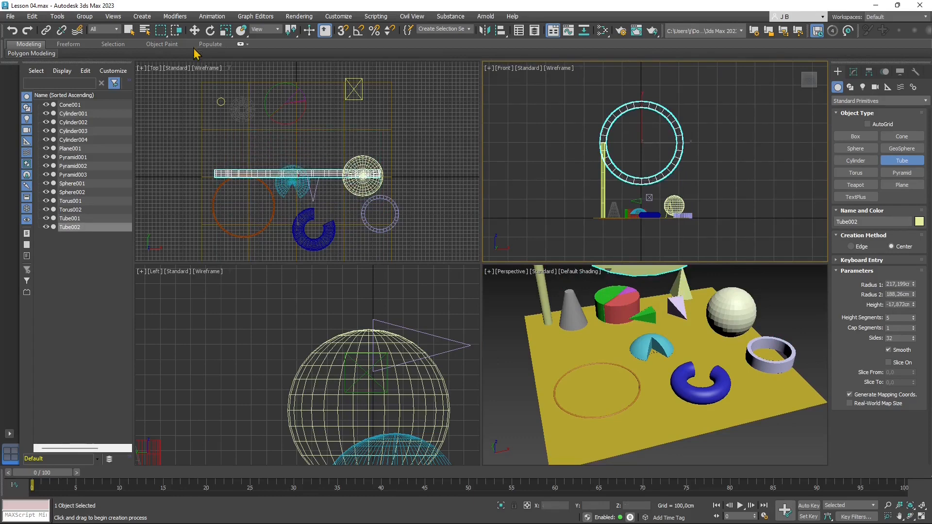
Move the large upright tube back along Y to about 186.8 cm, in line with the tall cylinder
{"action": "left_click", "coordinate": [194, 30]}
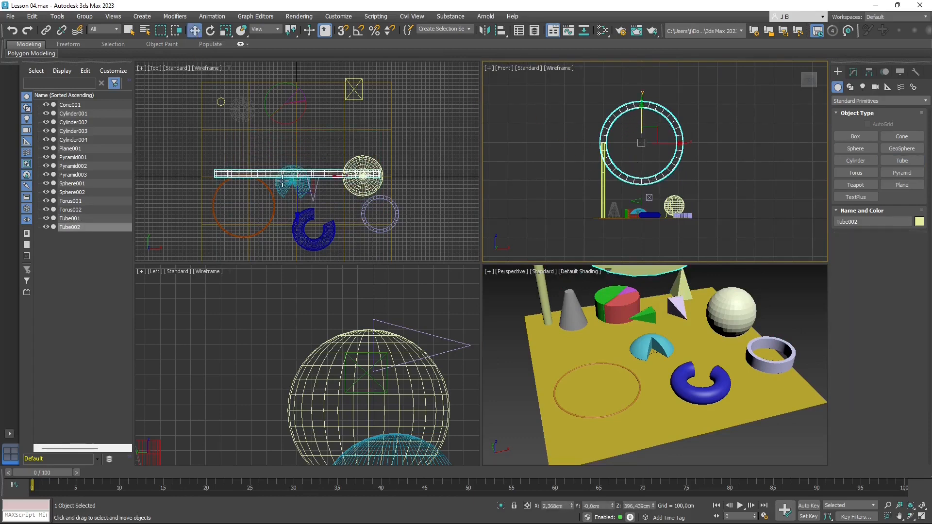
{"action": "right_click", "coordinate": [310, 184]}
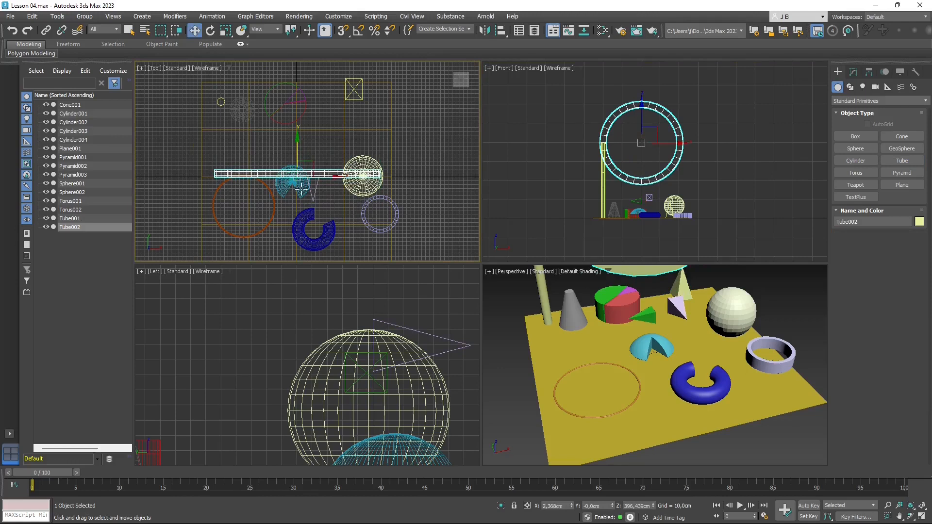
{"action": "left_click_drag", "start_coordinate": [298, 152], "coordinate": [313, 81]}
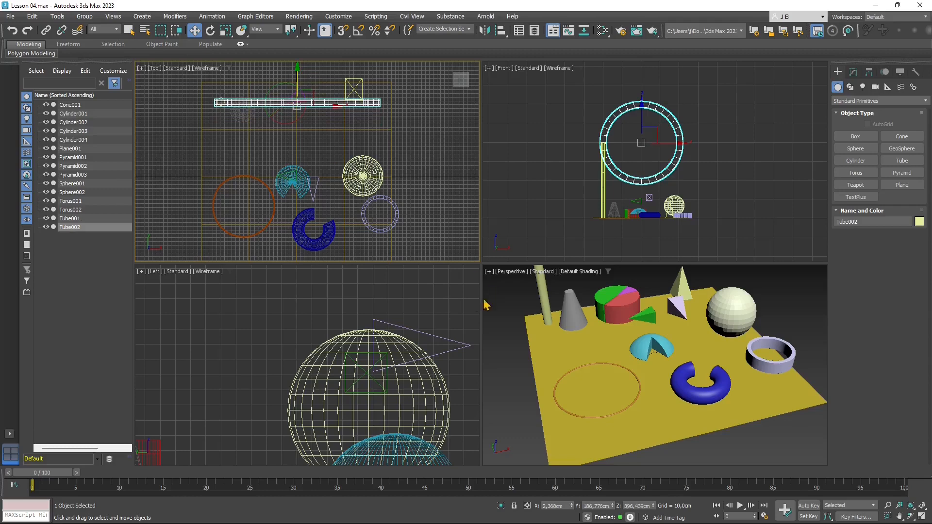
{"action": "middle_click_drag", "start_coordinate": [645, 376], "coordinate": [633, 345], "text": "alt"}
{"action": "middle_click_drag", "start_coordinate": [667, 297], "coordinate": [627, 374]}
{"action": "scroll", "coordinate": [669, 353], "scroll_direction": "down", "scroll_amount": 4}
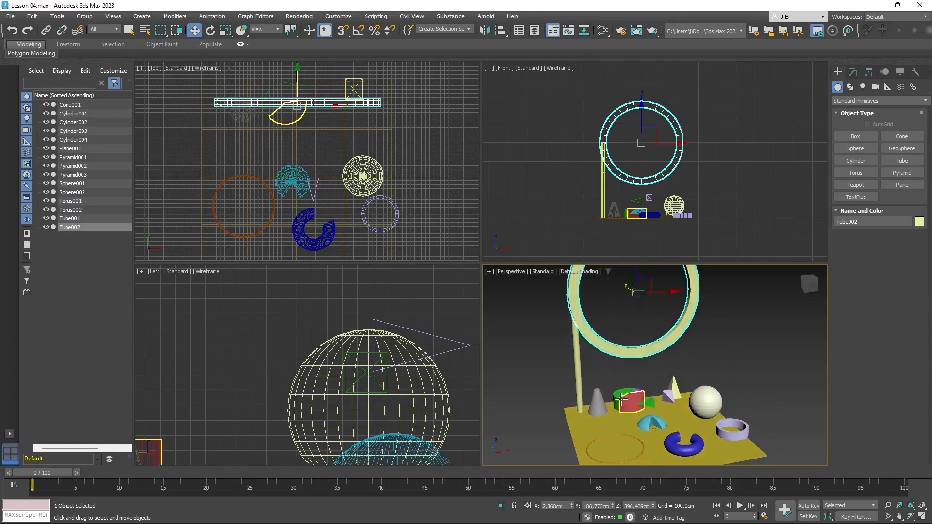
{"action": "scroll", "coordinate": [627, 400], "scroll_direction": "down", "scroll_amount": 3}
Clone the tall cylinder as a copy and move it along X to support the opposite side of the large upright tube
{"action": "left_click", "coordinate": [594, 359]}
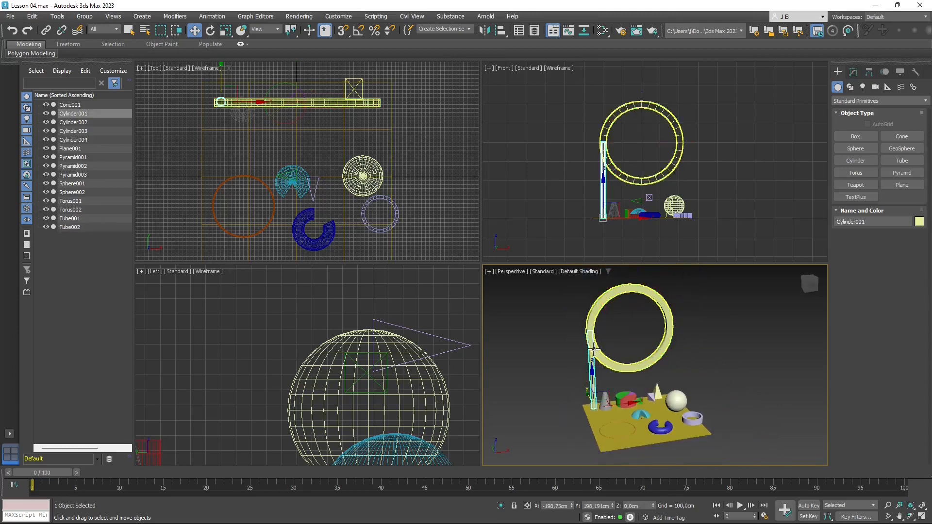
{"action": "right_click", "coordinate": [589, 353]}
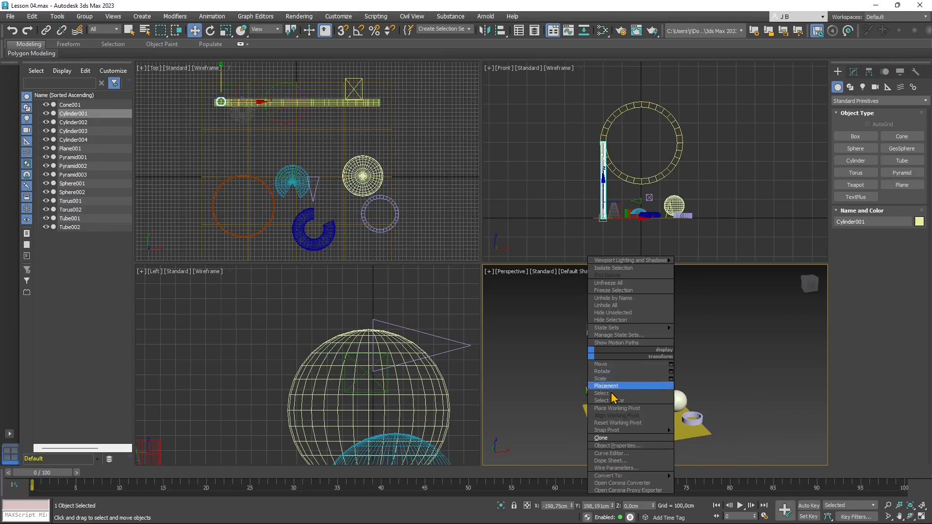
{"action": "left_click", "coordinate": [614, 438]}
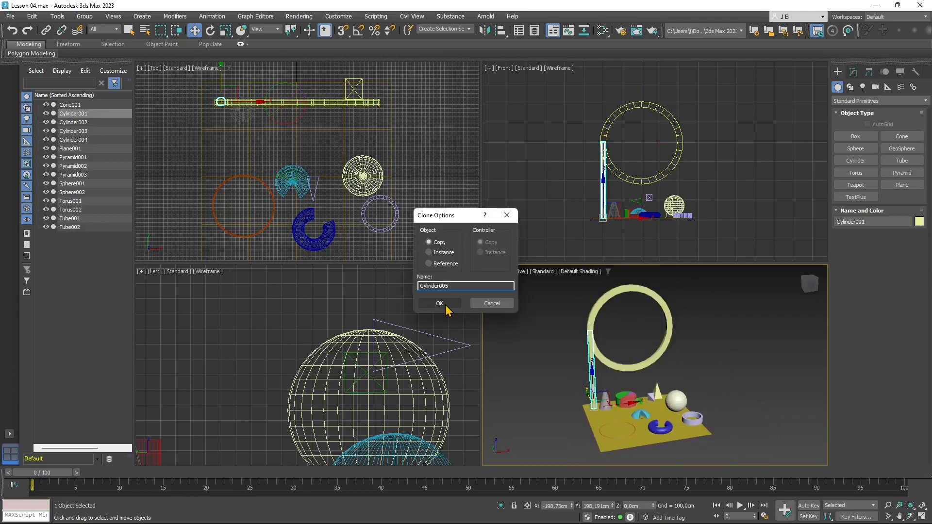
{"action": "left_click", "coordinate": [439, 303]}
{"action": "left_click_drag", "start_coordinate": [614, 404], "coordinate": [690, 408]}
{"action": "scroll", "coordinate": [401, 96], "scroll_direction": "up", "scroll_amount": 6}
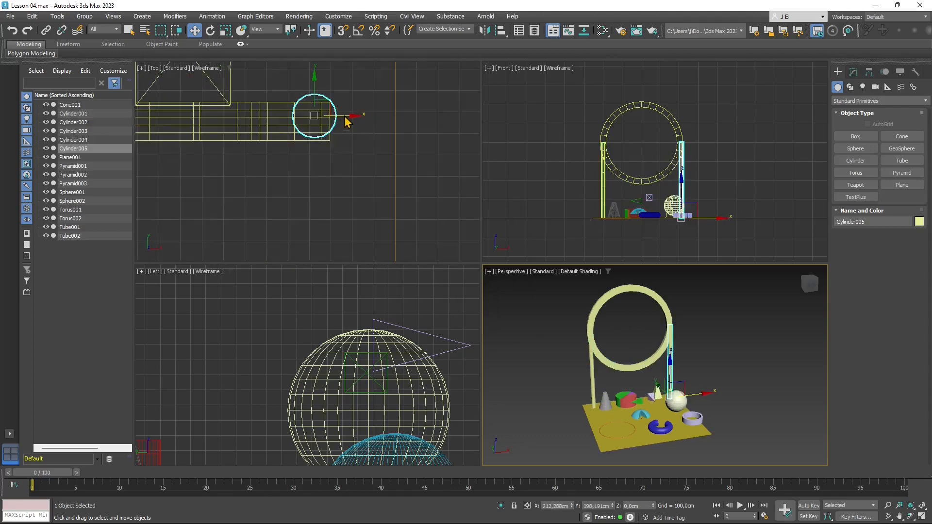
{"action": "left_click_drag", "start_coordinate": [349, 119], "coordinate": [345, 117]}
Slice the large upright tube into a half-circle arch, with Slice On enabled, Slice From 90 and Slice To -90
{"action": "left_click", "coordinate": [652, 360]}
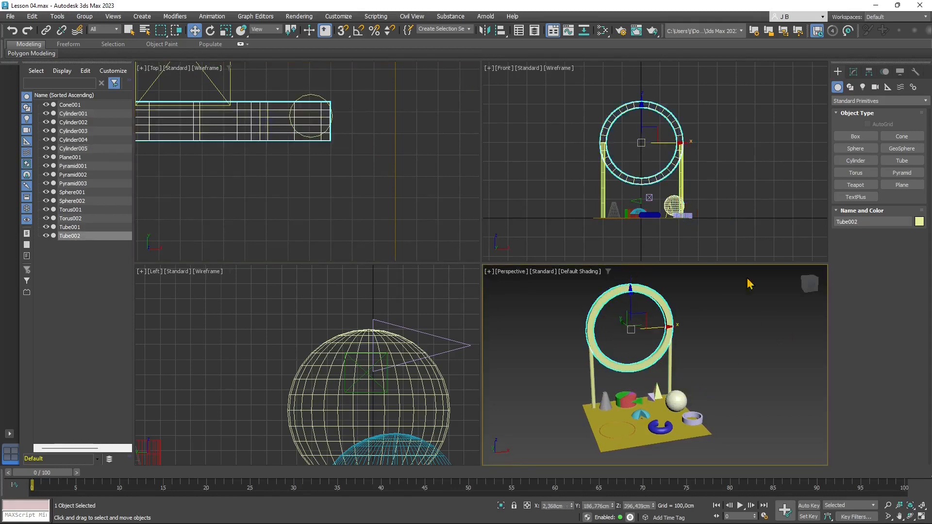
{"action": "left_click", "coordinate": [853, 72]}
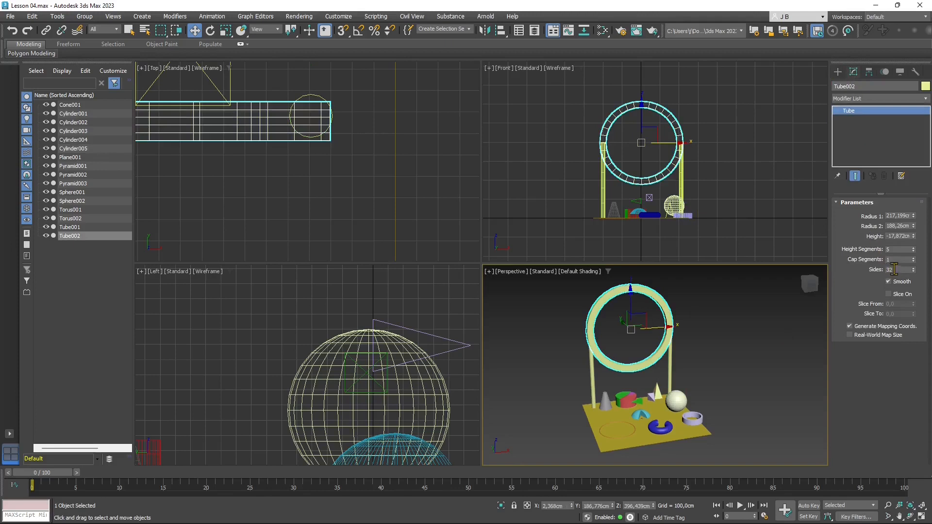
{"action": "left_click", "coordinate": [904, 295]}
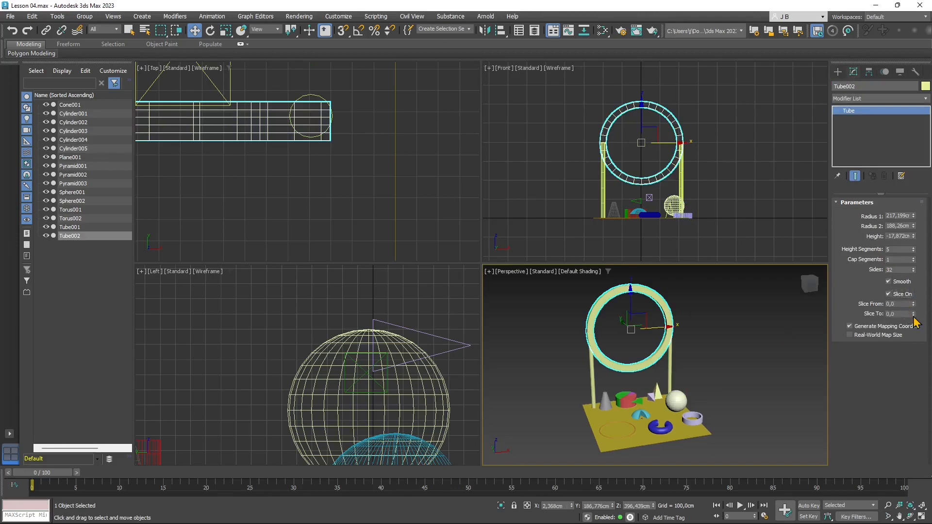
{"action": "left_click_drag", "start_coordinate": [914, 316], "coordinate": [918, 327]}
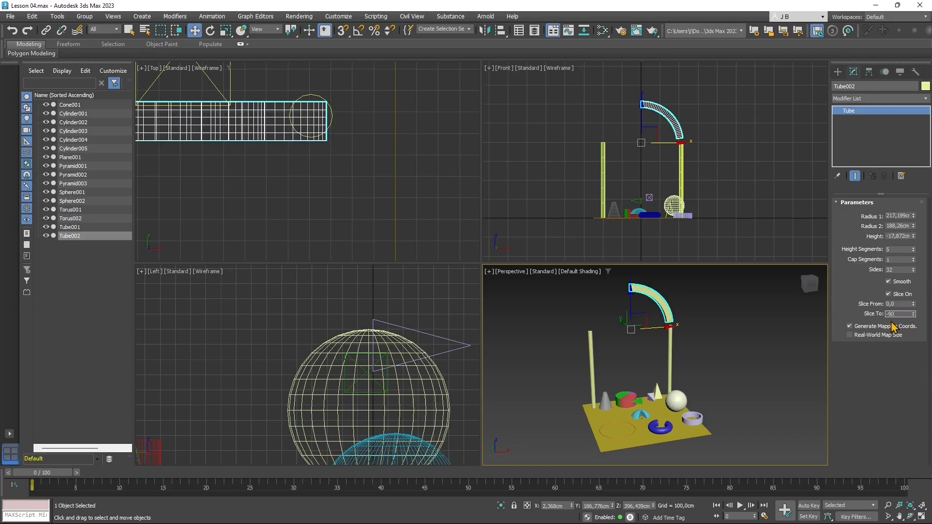
{"action": "left_click", "coordinate": [905, 304]}
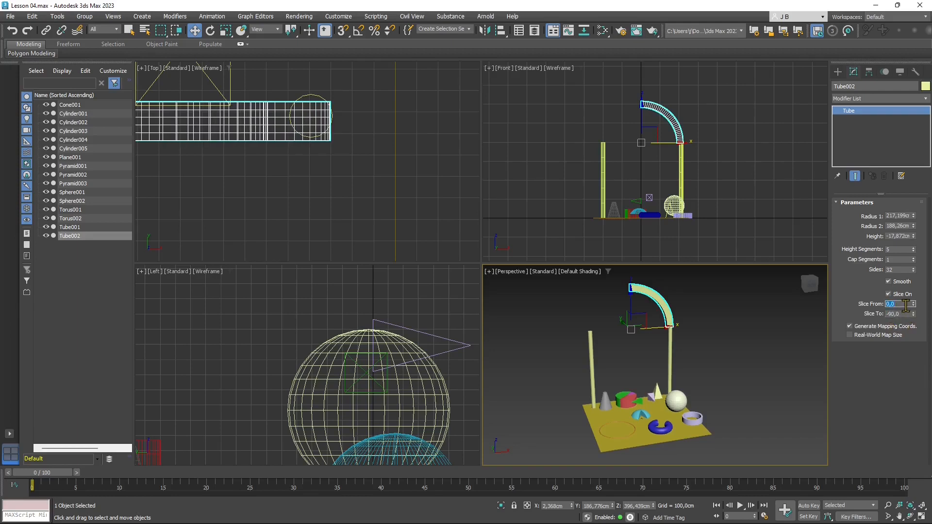
{"action": "left_click", "coordinate": [904, 314]}
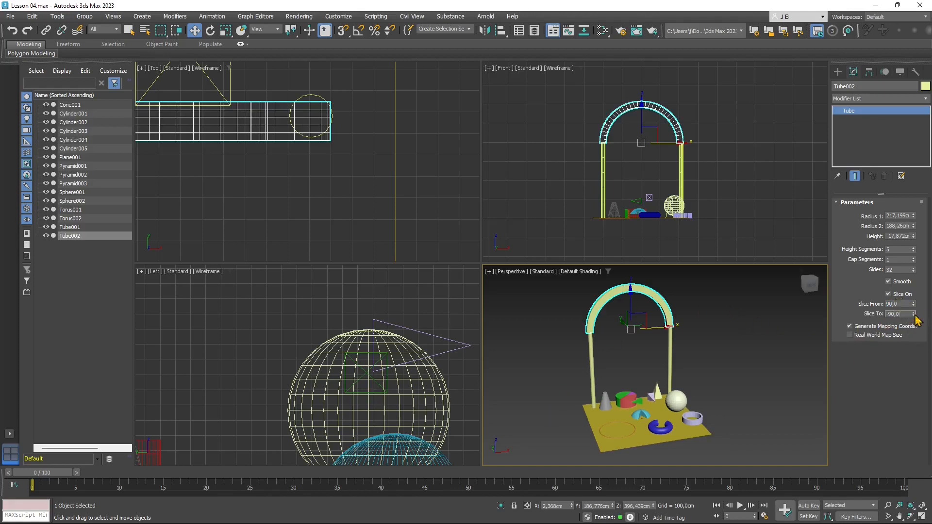
Drop the arch tube's side count to 3 and raise it step by step past 12 for a smoother curve
{"action": "left_click_drag", "start_coordinate": [914, 270], "coordinate": [918, 283]}
{"action": "scroll", "coordinate": [640, 346], "scroll_direction": "up", "scroll_amount": 5}
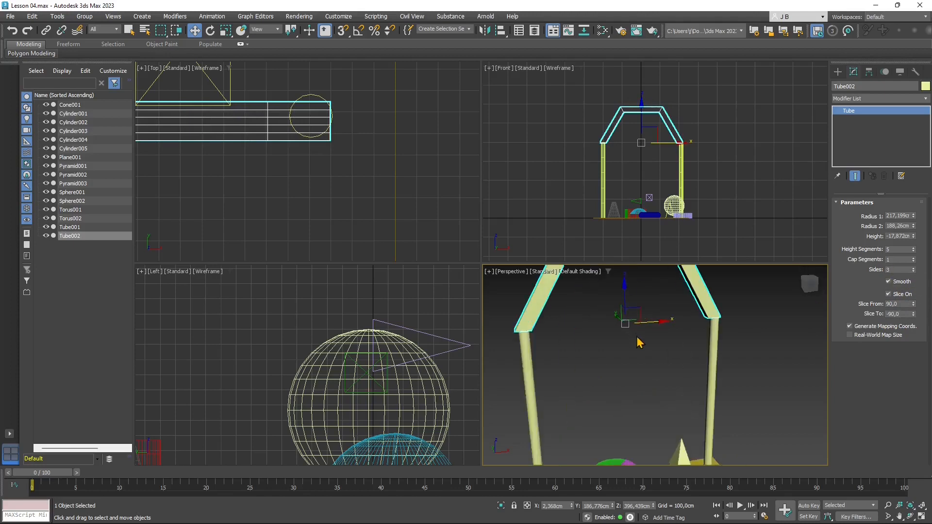
{"action": "scroll", "coordinate": [648, 306], "scroll_direction": "down", "scroll_amount": 4}
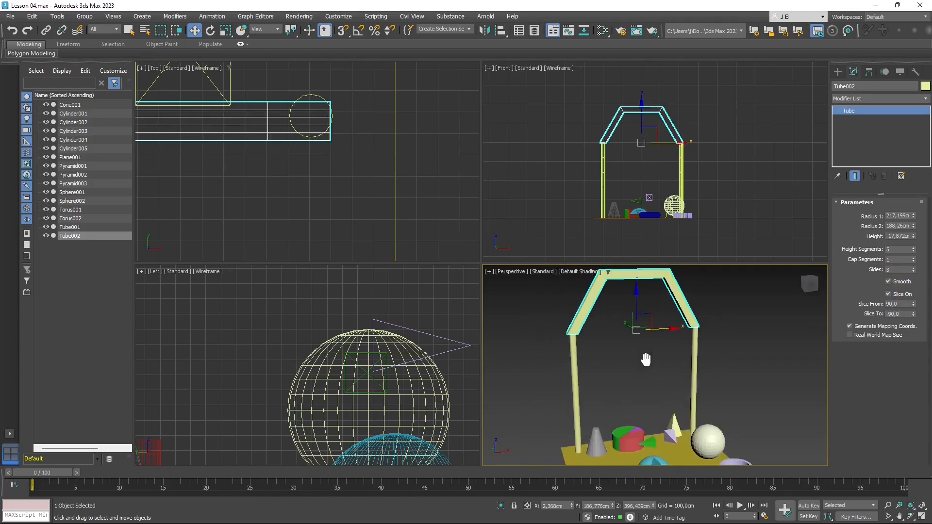
{"action": "left_click", "coordinate": [913, 268]}
{"action": "left_click", "coordinate": [913, 268]}
{"action": "left_click", "coordinate": [913, 268]}
{"action": "left_click", "coordinate": [913, 268]}
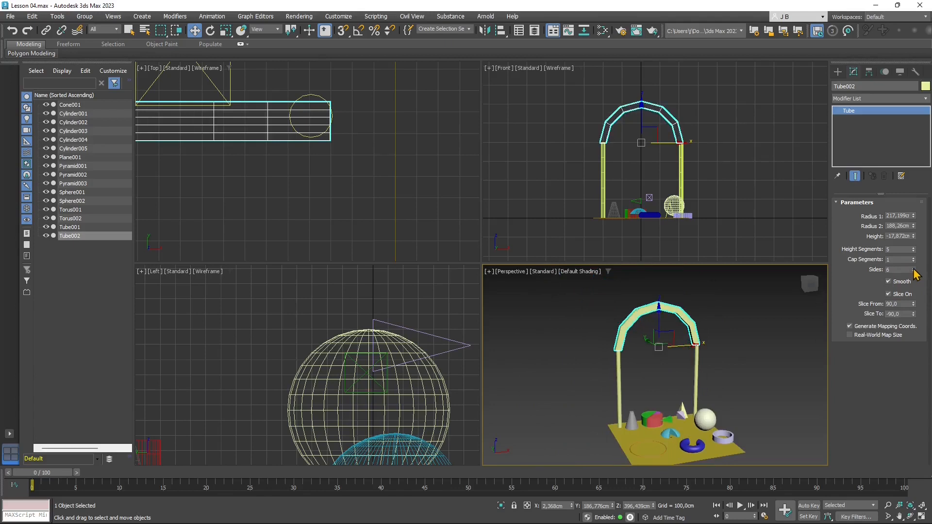
{"action": "left_click", "coordinate": [913, 268]}
{"action": "left_click", "coordinate": [913, 268]}
{"action": "left_click", "coordinate": [913, 268]}
{"action": "left_click", "coordinate": [913, 268]}
{"action": "left_click", "coordinate": [913, 268]}
{"action": "left_click", "coordinate": [914, 268]}
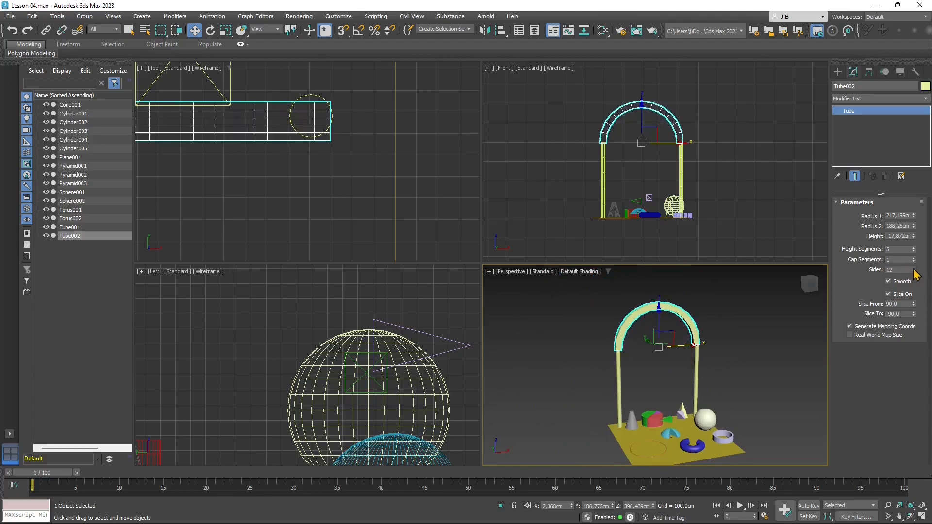
{"action": "left_click", "coordinate": [913, 268]}
{"action": "left_click", "coordinate": [913, 268]}
{"action": "left_click", "coordinate": [913, 267]}
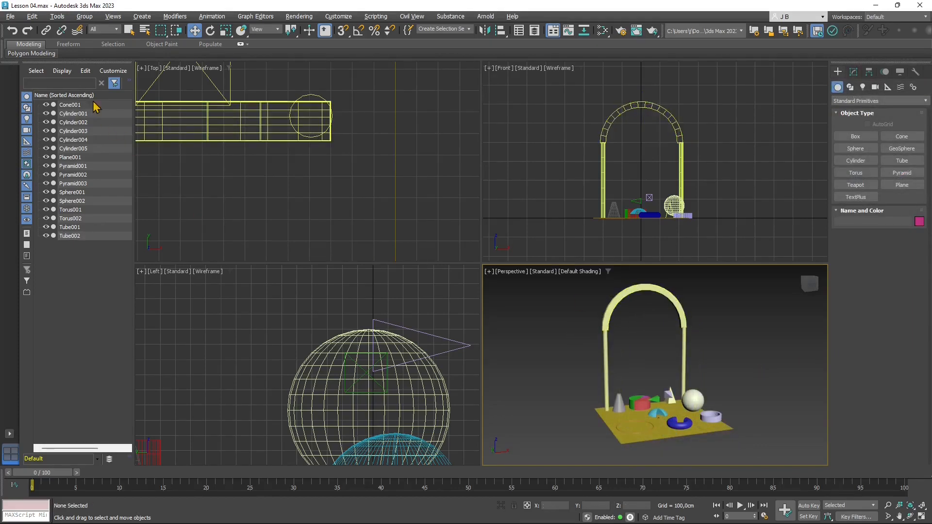
Merge the TextPlus001 object from the Lesson 02 file in D:\WORKS\3DSMAX into the scene
{"action": "left_click", "coordinate": [10, 16]}
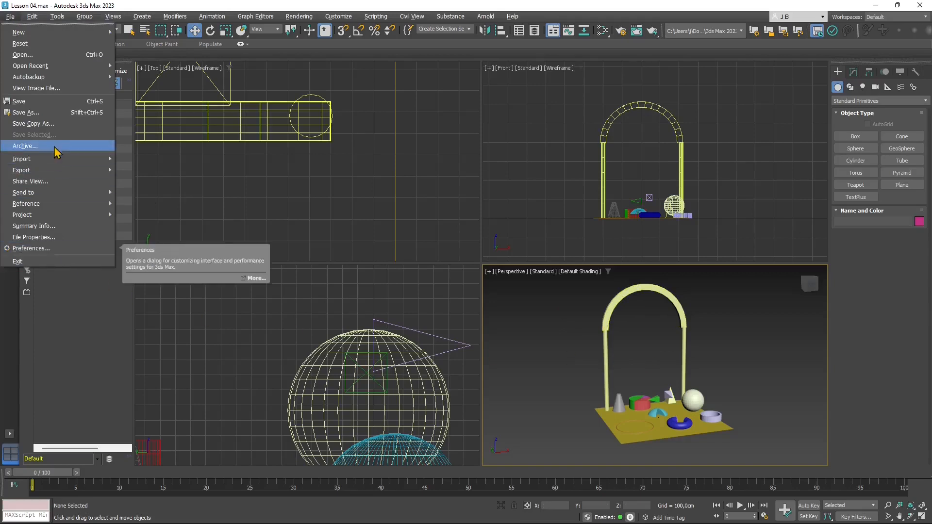
{"action": "mouse_move", "coordinate": [63, 66]}
{"action": "mouse_move", "coordinate": [60, 163]}
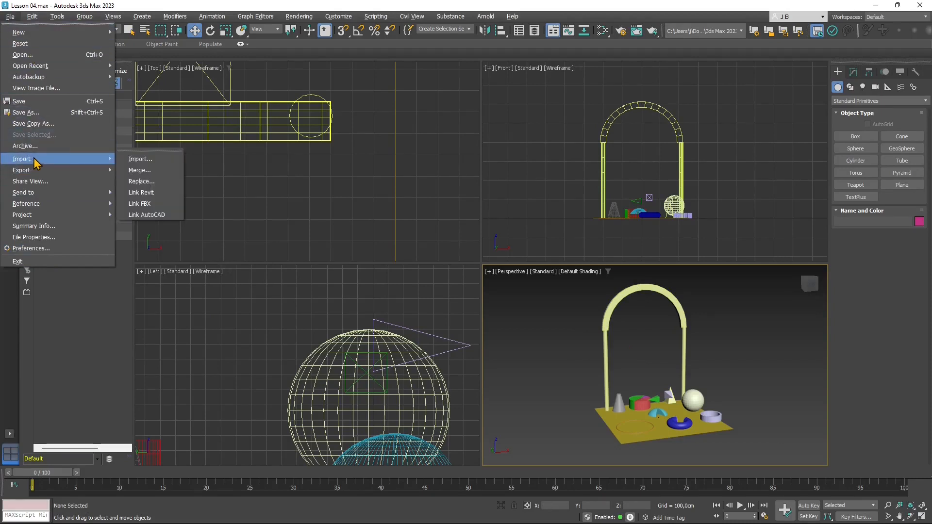
{"action": "left_click", "coordinate": [149, 172]}
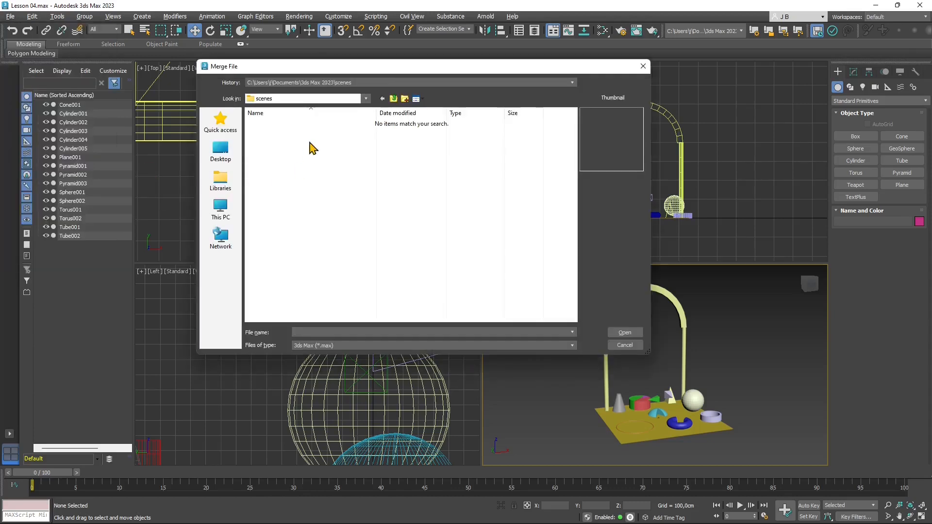
{"action": "left_click", "coordinate": [319, 83]}
{"action": "left_click", "coordinate": [318, 93]}
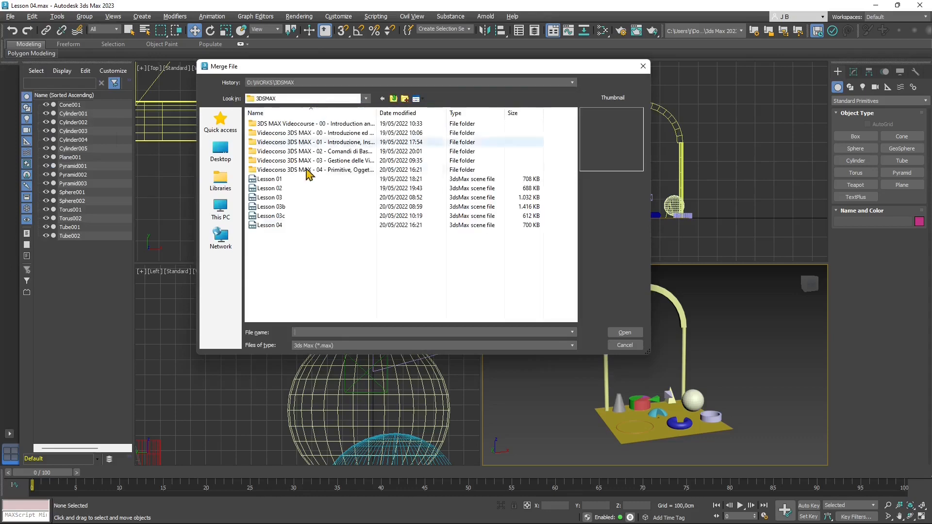
{"action": "left_click", "coordinate": [268, 188]}
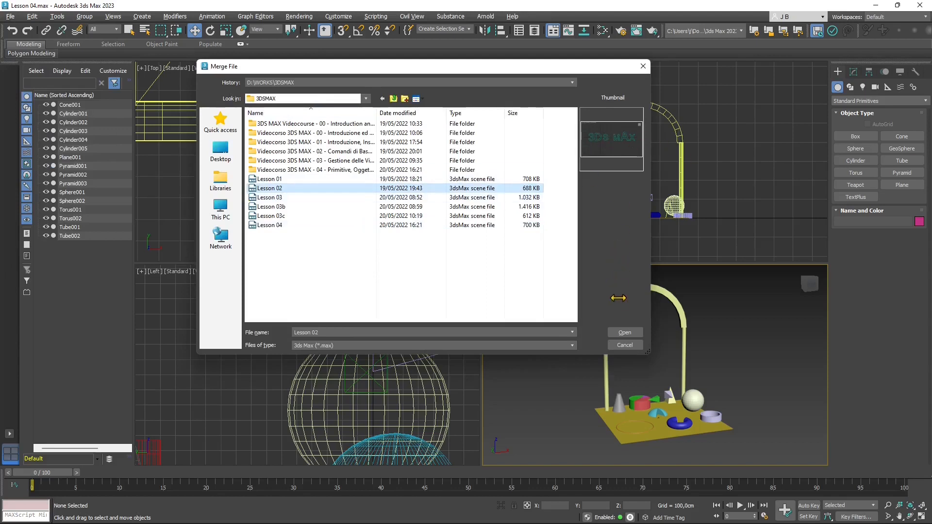
{"action": "left_click", "coordinate": [624, 333]}
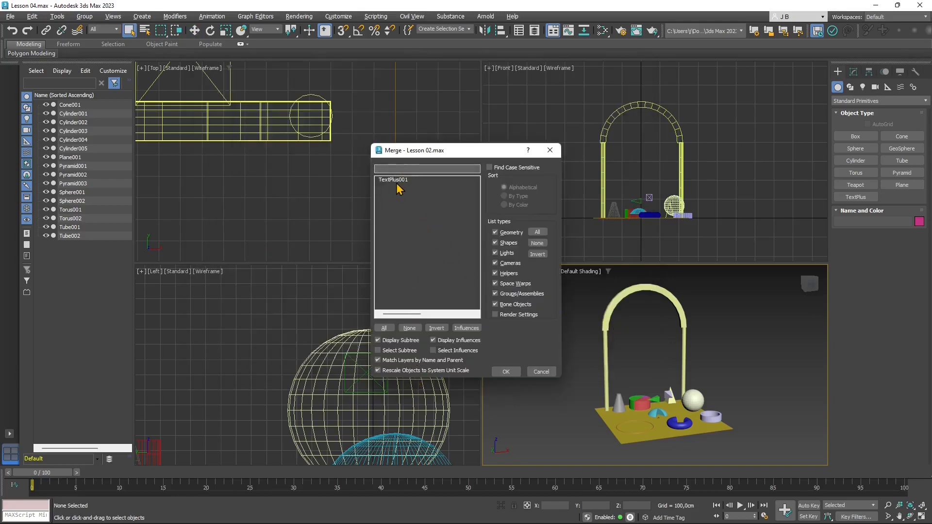
{"action": "left_click", "coordinate": [396, 181]}
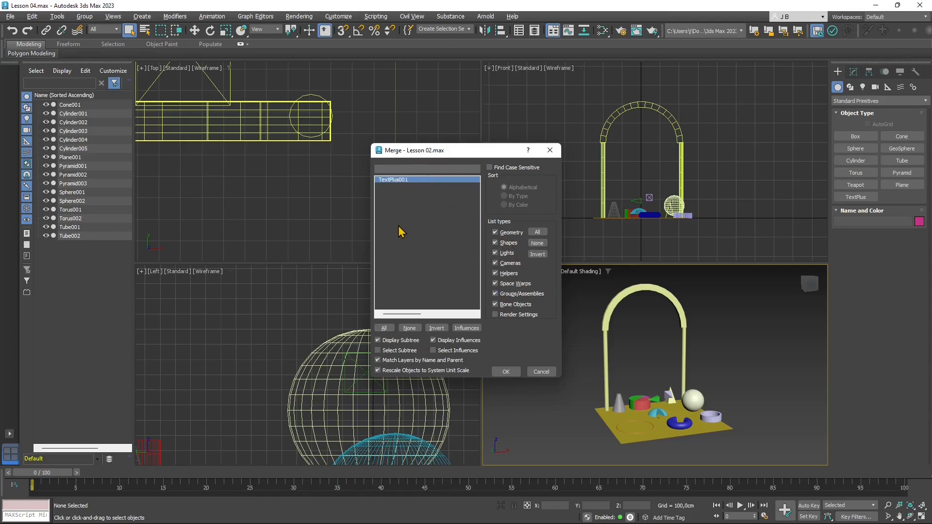
{"action": "left_click", "coordinate": [515, 373]}
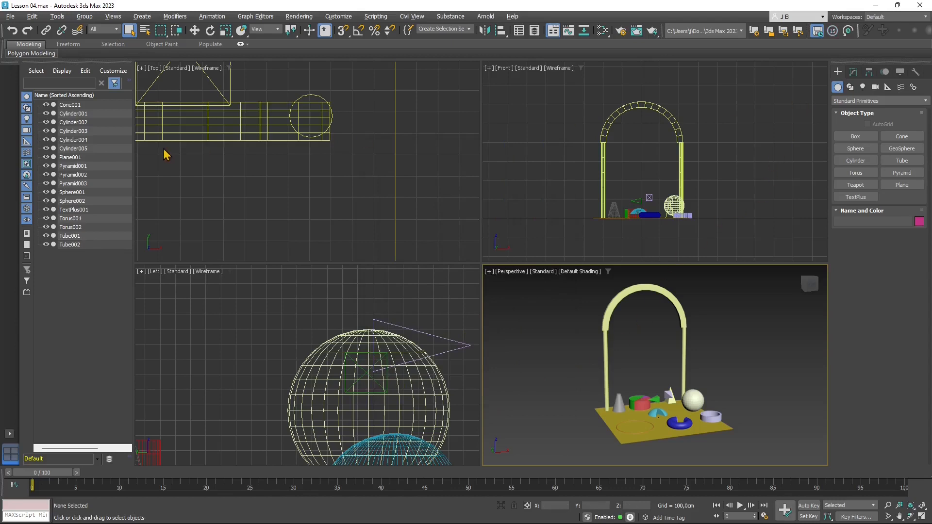
Move the merged 3Ds MAX text off the plane to about X 70.96 cm and Z 1.6 cm
{"action": "left_click", "coordinate": [87, 209]}
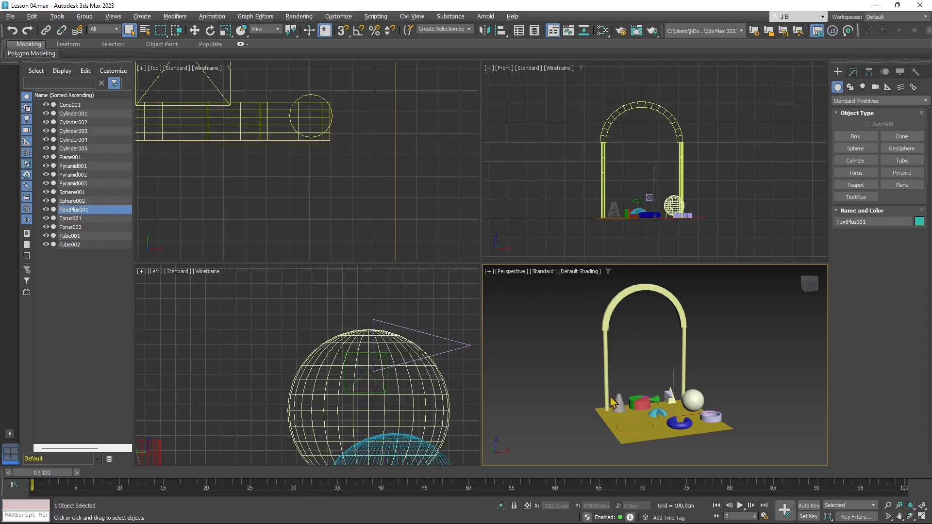
{"action": "left_click", "coordinate": [72, 218]}
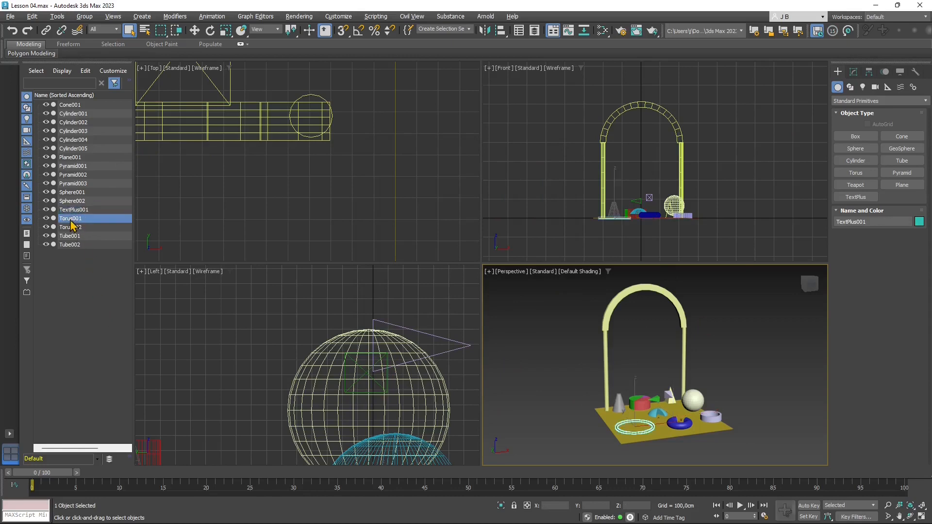
{"action": "left_click", "coordinate": [77, 211]}
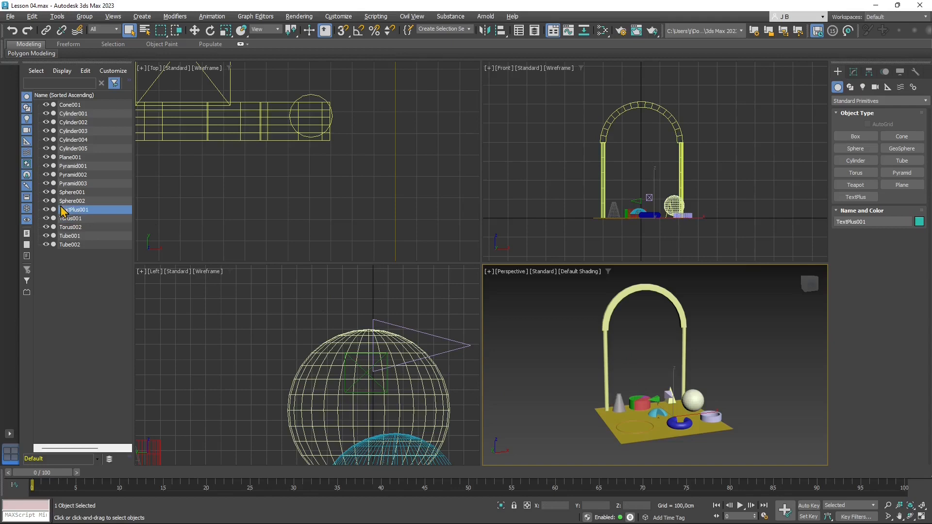
{"action": "left_click", "coordinate": [909, 507]}
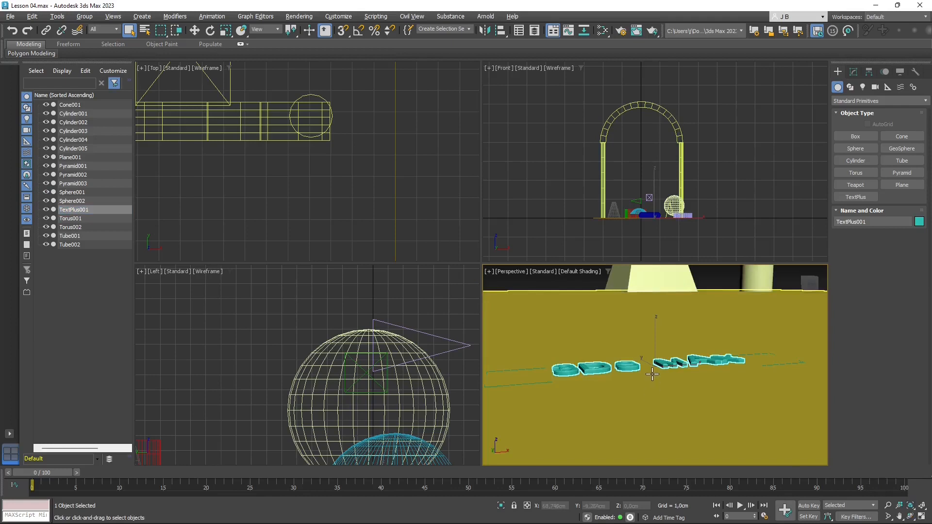
{"action": "scroll", "coordinate": [627, 346], "scroll_direction": "down", "scroll_amount": 10}
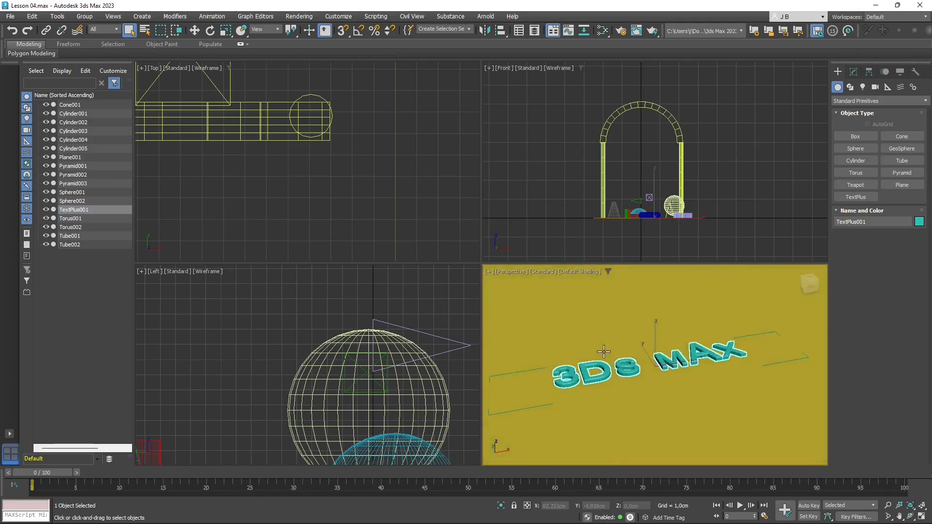
{"action": "key", "text": "z"}
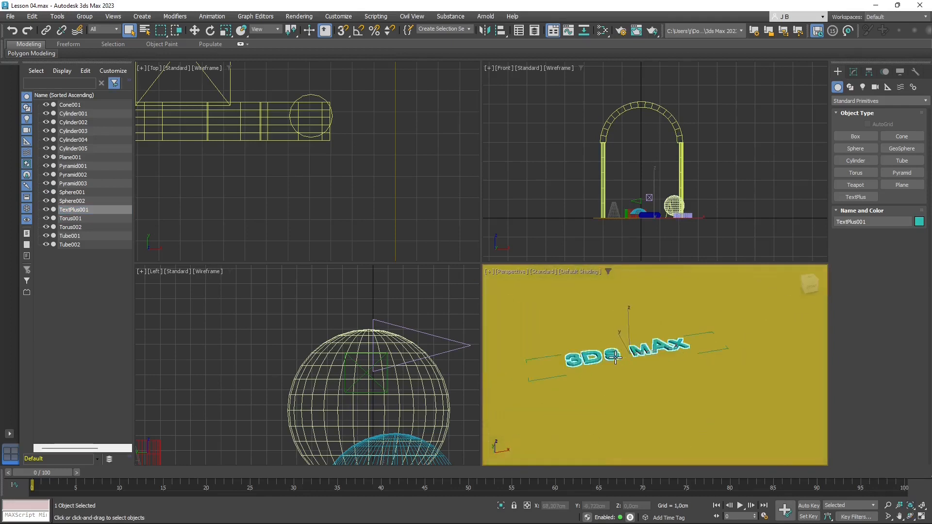
{"action": "scroll", "coordinate": [613, 371], "scroll_direction": "down", "scroll_amount": 2}
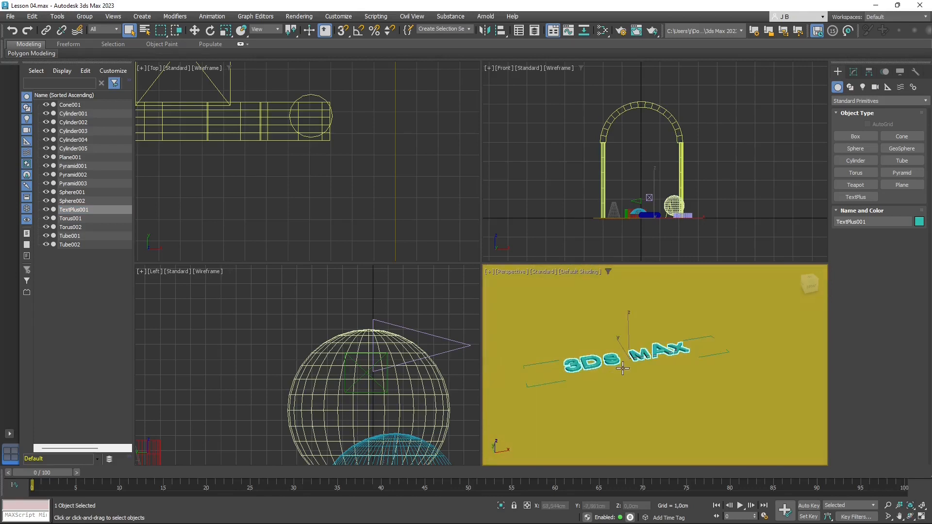
{"action": "left_click", "coordinate": [194, 30]}
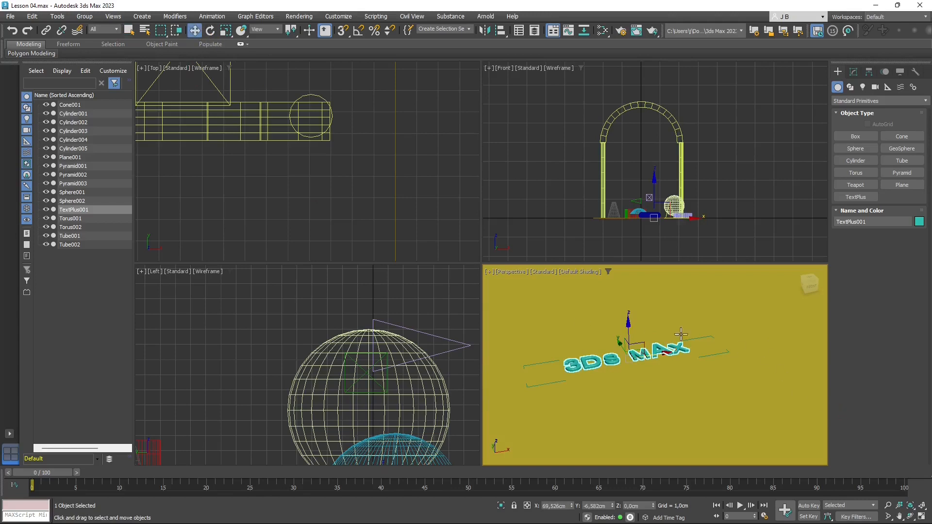
{"action": "left_click_drag", "start_coordinate": [629, 328], "coordinate": [656, 331]}
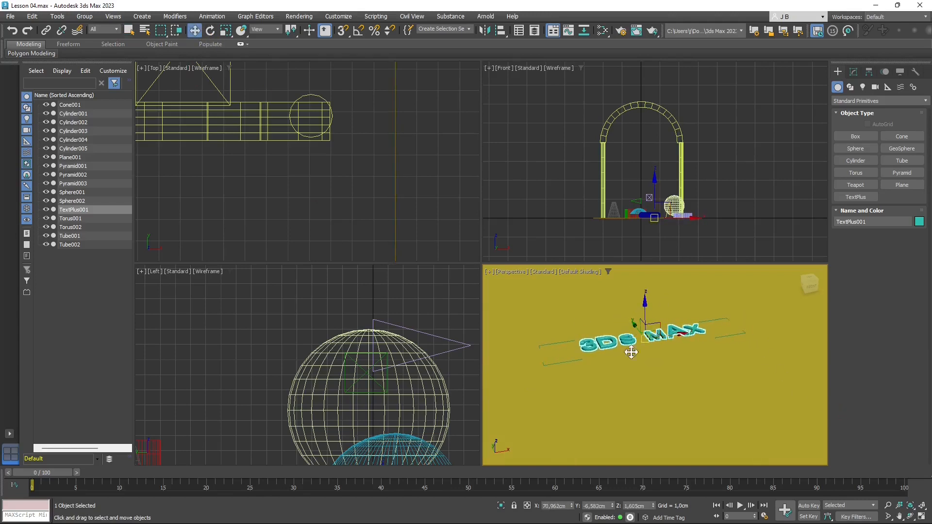
Rotate the 3Ds MAX text upright, setting its rotation to X 90, Y 0 and Z 0
{"action": "left_click", "coordinate": [210, 30]}
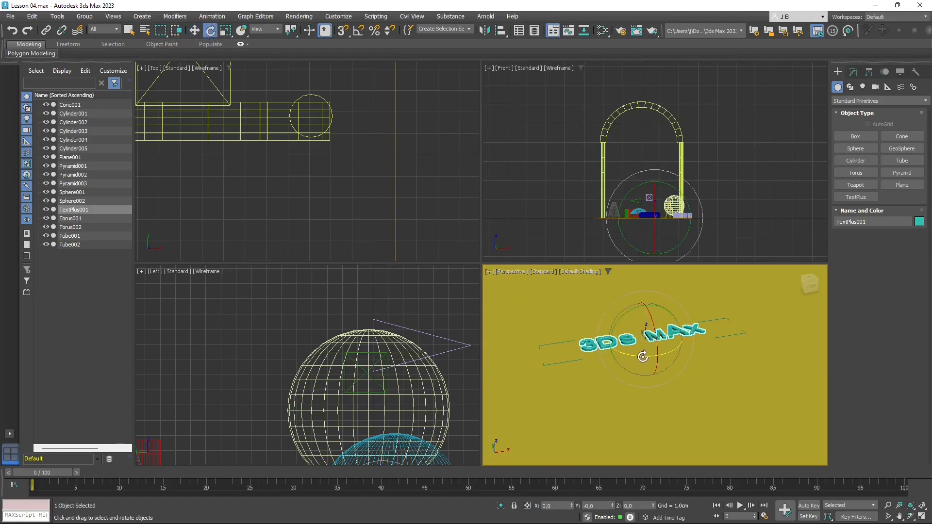
{"action": "left_click_drag", "start_coordinate": [642, 357], "coordinate": [652, 323]}
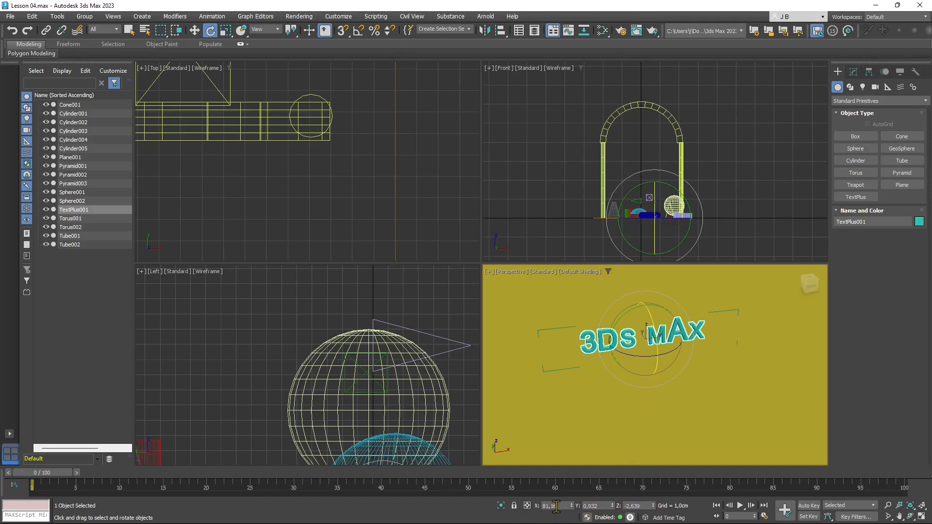
{"action": "left_click", "coordinate": [556, 506]}
{"action": "key", "text": "Tab"}
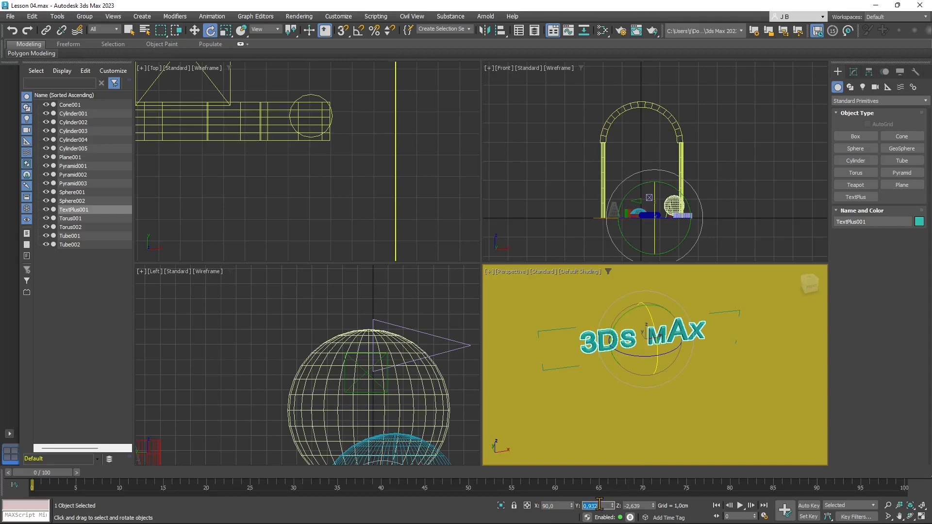
{"action": "type", "text": "0"}
{"action": "key", "text": "Tab"}
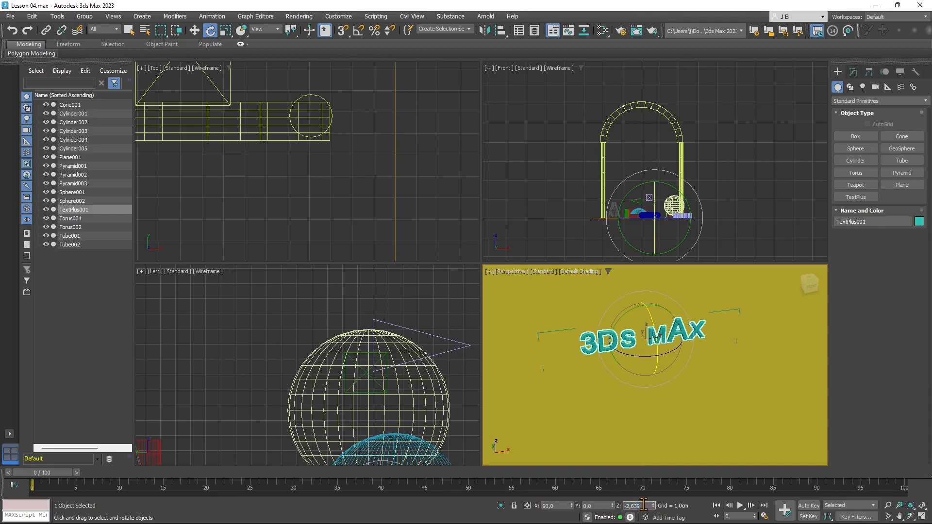
{"action": "type", "text": "0"}
{"action": "key", "text": "Return"}
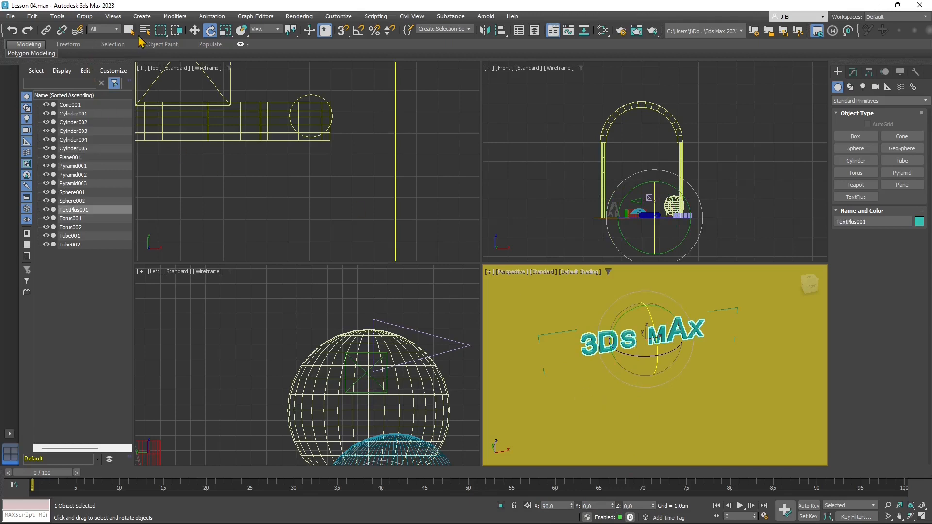
Raise the 3Ds MAX text above the plane, setting its Z position to 400 cm
{"action": "left_click", "coordinate": [194, 30]}
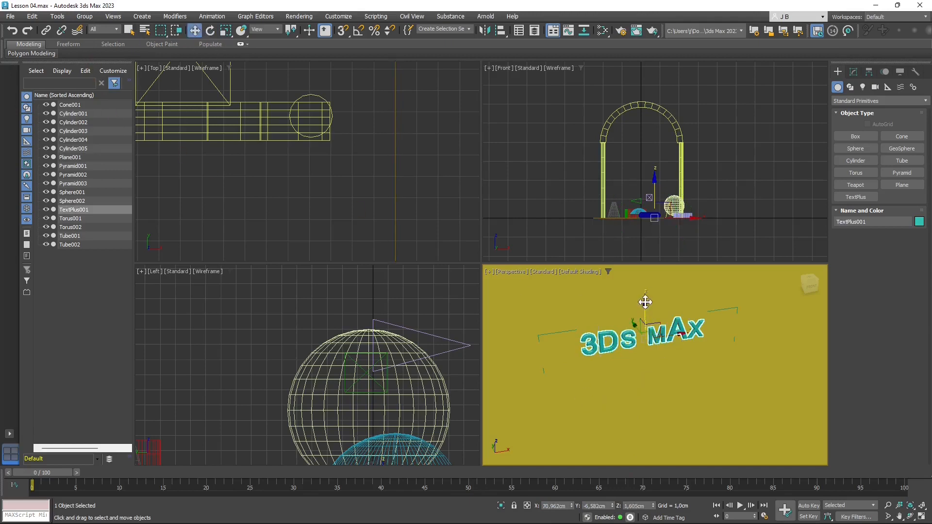
{"action": "left_click_drag", "start_coordinate": [645, 304], "coordinate": [647, 232]}
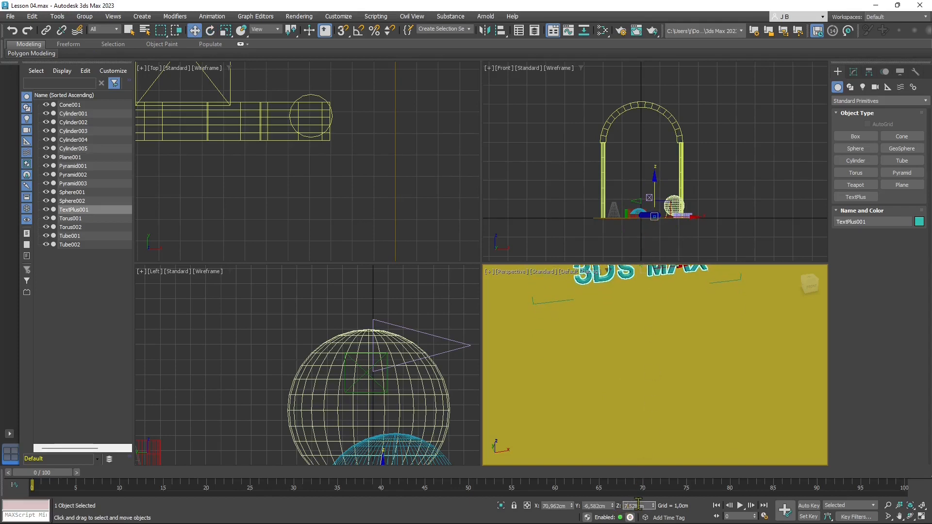
{"action": "type", "text": "400"}
{"action": "key", "text": "Return"}
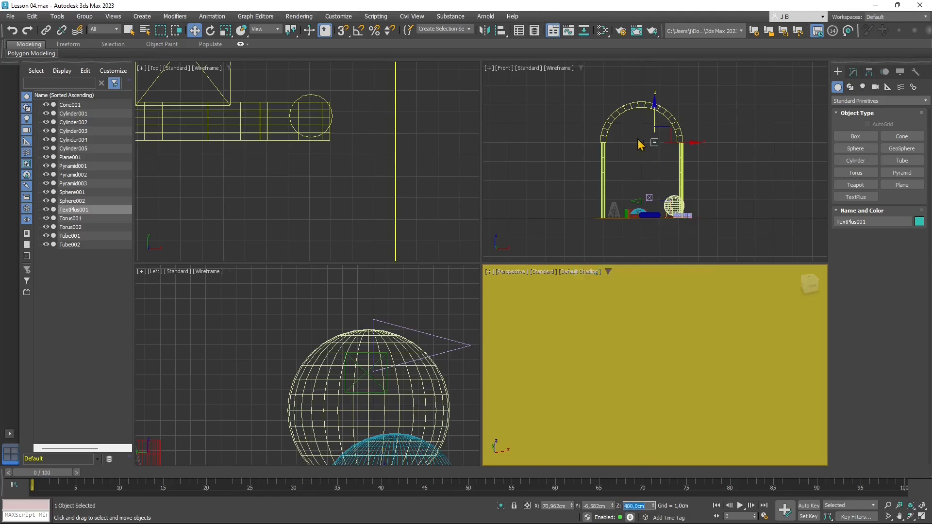
Move the 3Ds MAX text along X between the two columns, to about X -45.1 cm
{"action": "scroll", "coordinate": [641, 141], "scroll_direction": "up", "scroll_amount": 8}
{"action": "scroll", "coordinate": [650, 194], "scroll_direction": "down", "scroll_amount": 8}
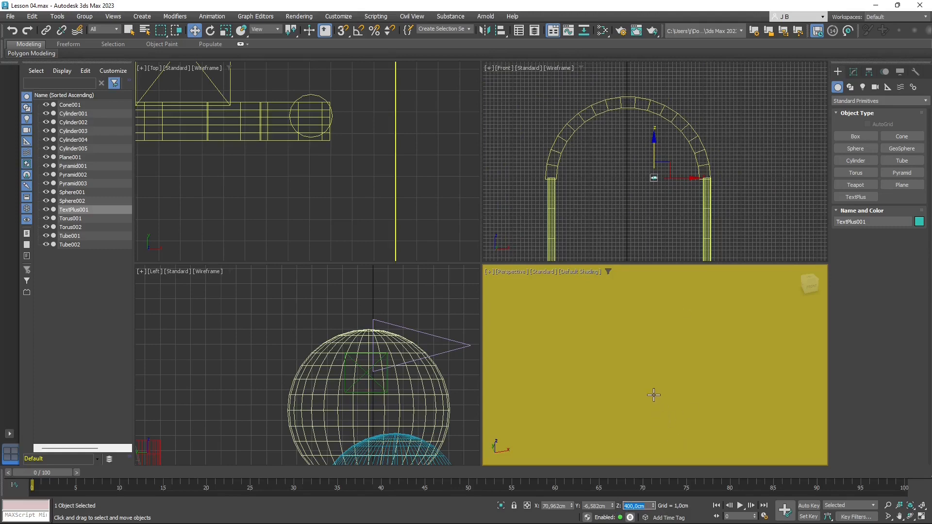
{"action": "scroll", "coordinate": [654, 395], "scroll_direction": "down", "scroll_amount": 10}
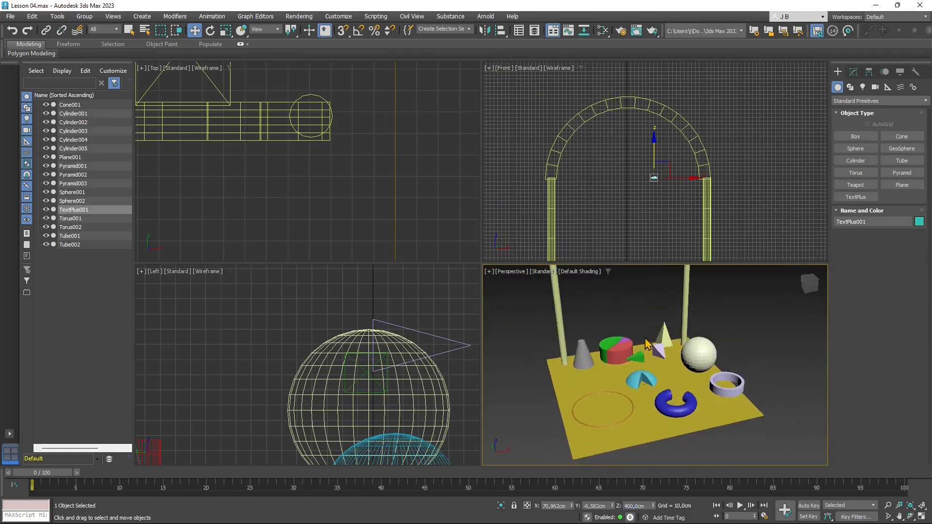
{"action": "mouse_move", "coordinate": [643, 313]}
{"action": "middle_mouse_down", "text": "alt"}
{"action": "mouse_move", "coordinate": [653, 338]}
{"action": "mouse_move", "coordinate": [647, 307]}
{"action": "middle_mouse_up", "text": "alt"}
{"action": "middle_click_drag", "start_coordinate": [638, 284], "coordinate": [648, 359]}
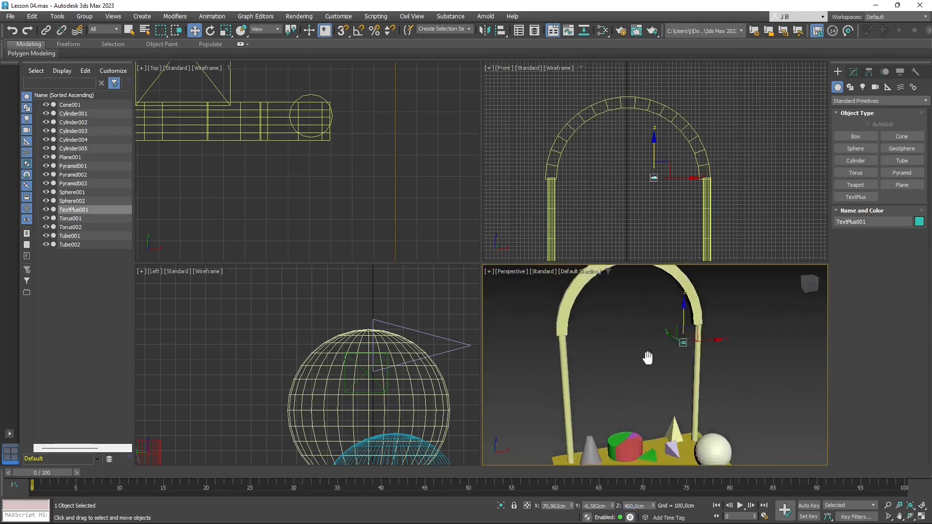
{"action": "scroll", "coordinate": [685, 359], "scroll_direction": "up", "scroll_amount": 10}
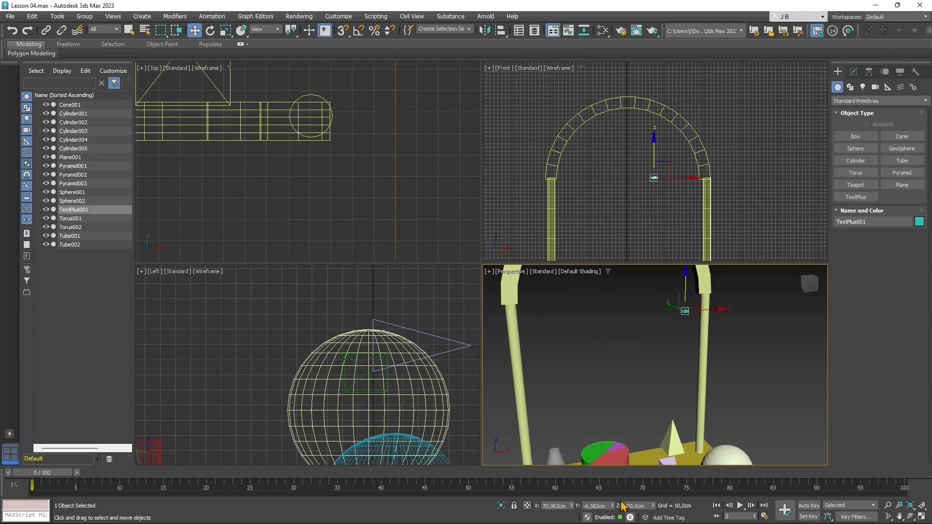
{"action": "left_click_drag", "start_coordinate": [722, 317], "coordinate": [651, 324]}
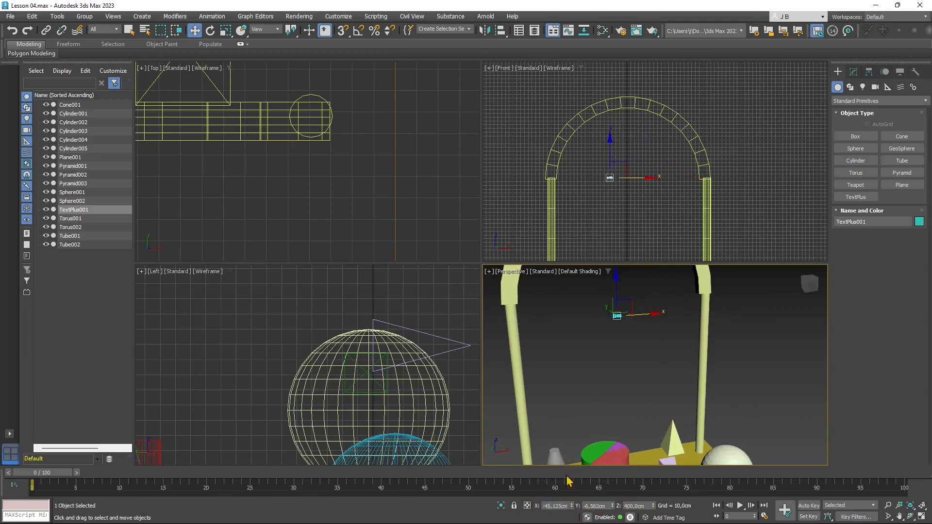
Raise the 3Ds MAX text a further 400 cm in Z using offset coordinate entry
{"action": "left_click", "coordinate": [528, 507]}
{"action": "left_click", "coordinate": [530, 508]}
{"action": "left_click", "coordinate": [531, 508]}
{"action": "key", "text": "Return"}
{"action": "scroll", "coordinate": [668, 387], "scroll_direction": "down", "scroll_amount": 5}
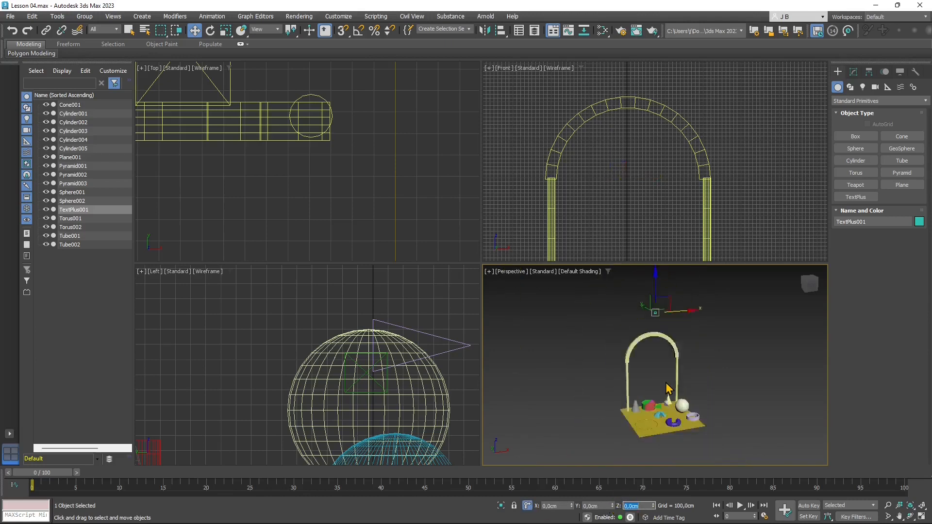
{"action": "scroll", "coordinate": [657, 328], "scroll_direction": "up", "scroll_amount": 3}
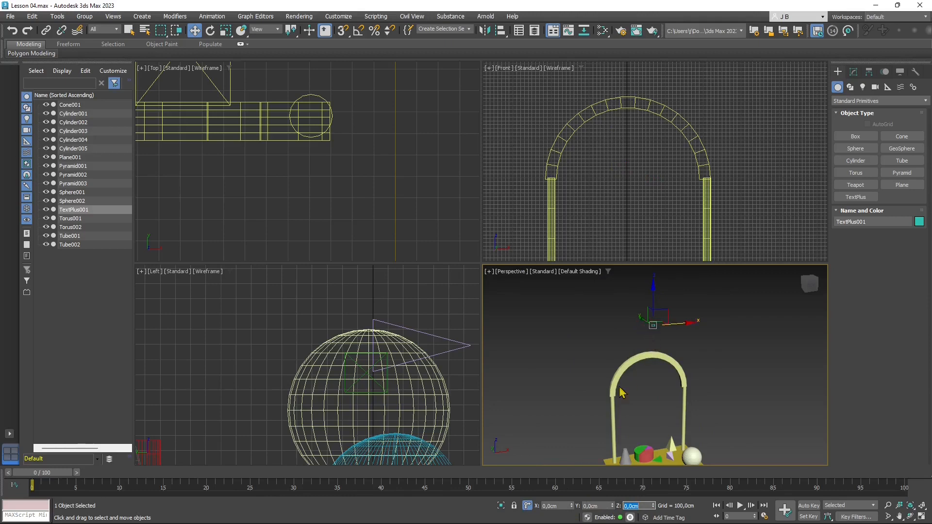
Return to absolute coordinate entry and set the 3Ds MAX text's Z position to 400 cm
{"action": "left_click", "coordinate": [528, 507]}
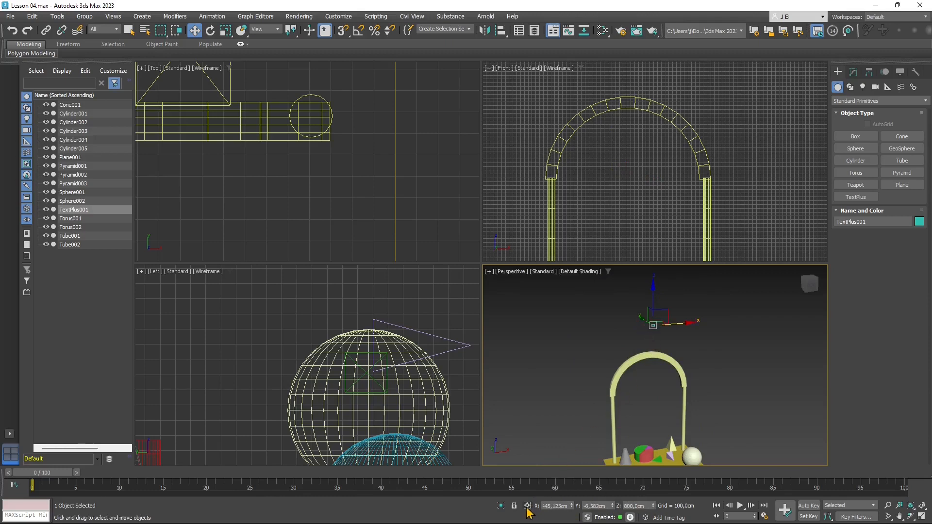
{"action": "double_click", "coordinate": [635, 506]}
{"action": "type", "text": "400"}
{"action": "key", "text": "Return"}
{"action": "scroll", "coordinate": [653, 393], "scroll_direction": "up", "scroll_amount": 5}
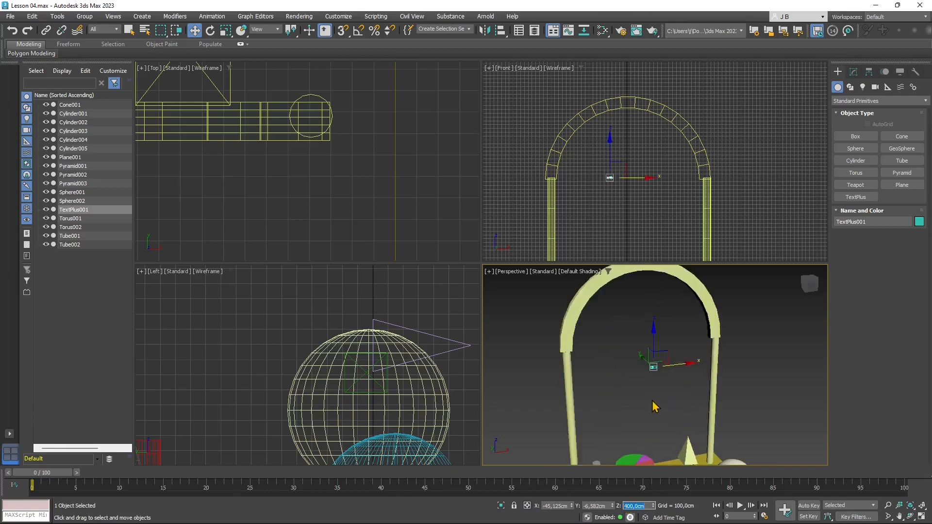
{"action": "middle_click_drag", "start_coordinate": [653, 385], "coordinate": [622, 402]}
{"action": "scroll", "coordinate": [640, 327], "scroll_direction": "up", "scroll_amount": 10}
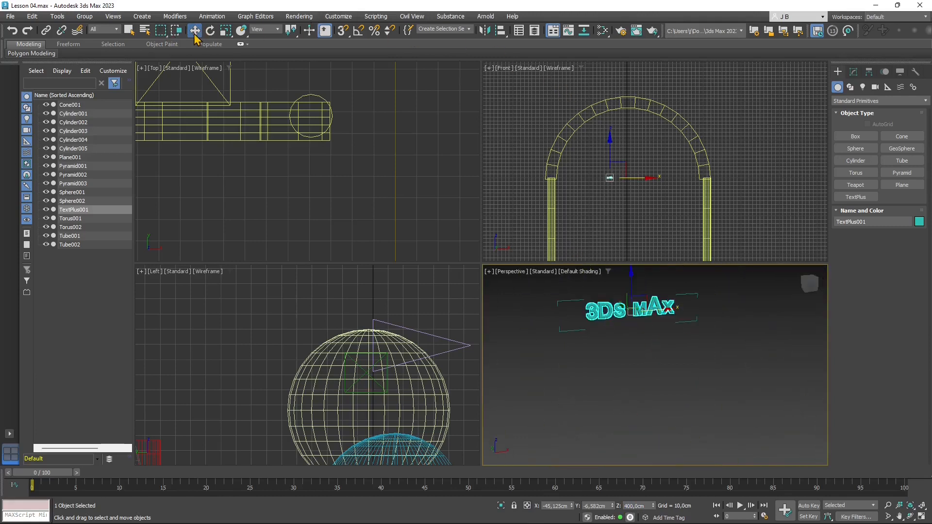
Stretch the height of the 3Ds MAX text to about 116 percent with non-uniform scaling
{"action": "left_click", "coordinate": [210, 31]}
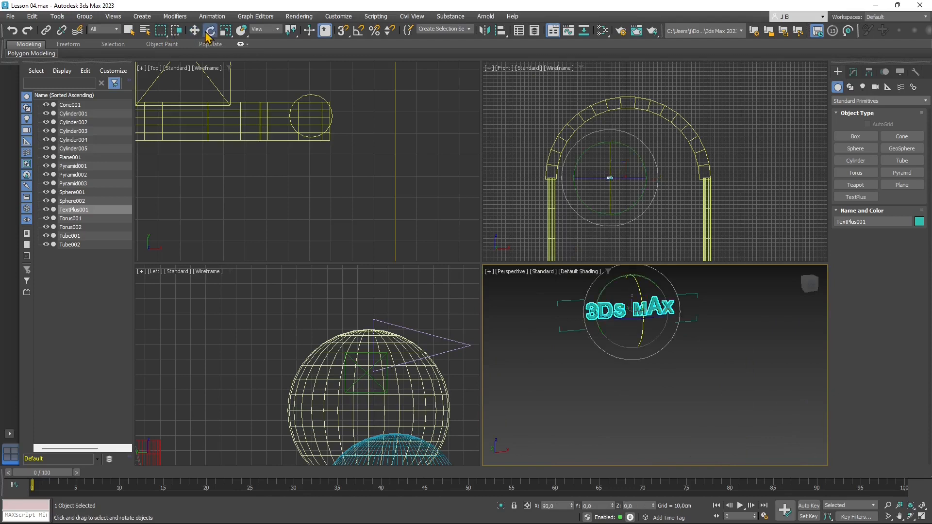
{"action": "left_click", "coordinate": [226, 30]}
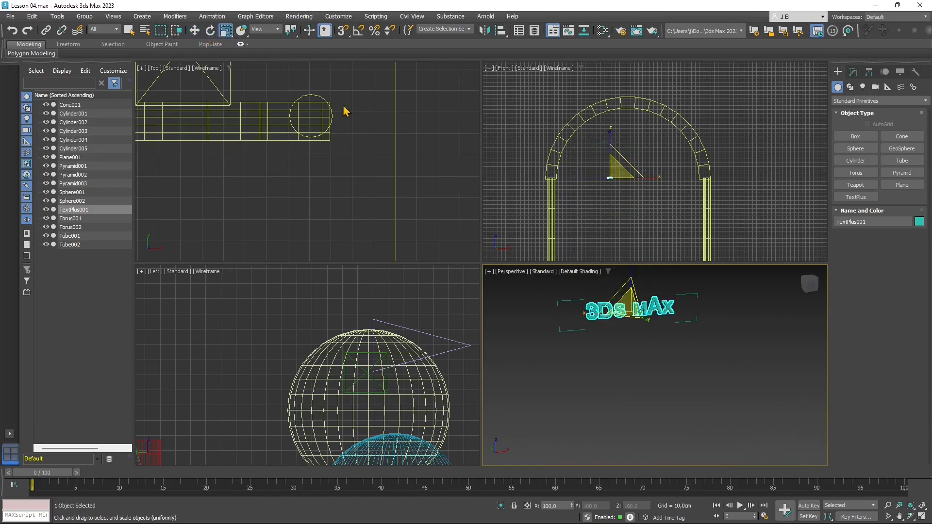
{"action": "key", "text": "r"}
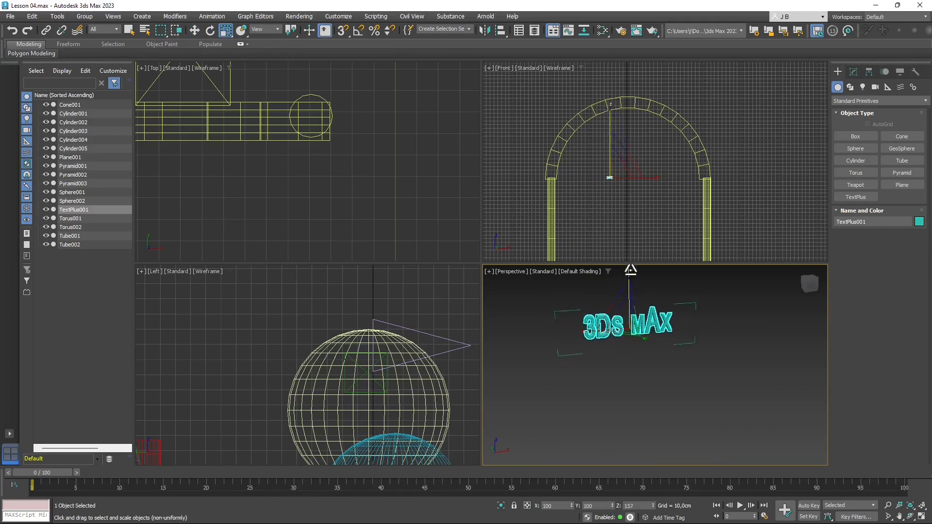
{"action": "left_click_drag", "start_coordinate": [633, 290], "coordinate": [633, 285]}
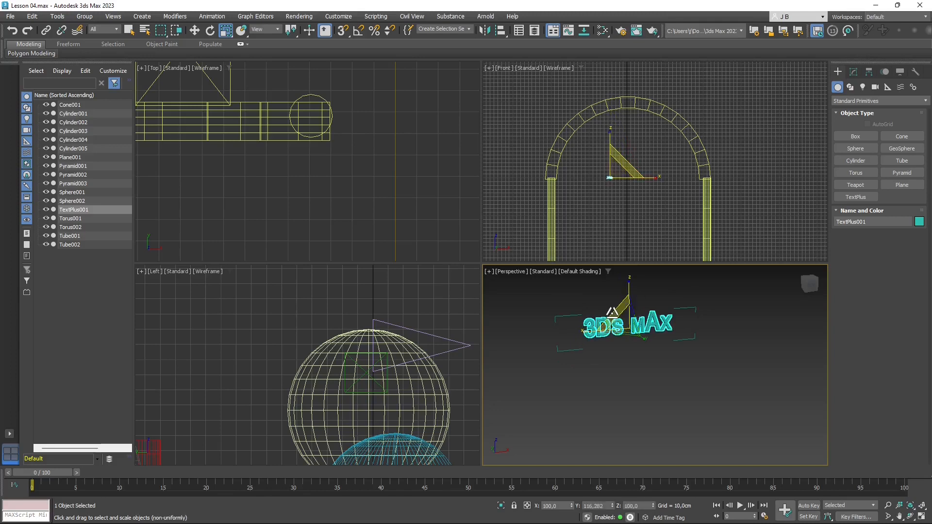
Enlarge the 3Ds MAX text uniformly to about 2223 percent in X so it nearly spans the arch
{"action": "left_click_drag", "start_coordinate": [612, 311], "coordinate": [502, 123]}
{"action": "scroll", "coordinate": [613, 369], "scroll_direction": "down", "scroll_amount": 3}
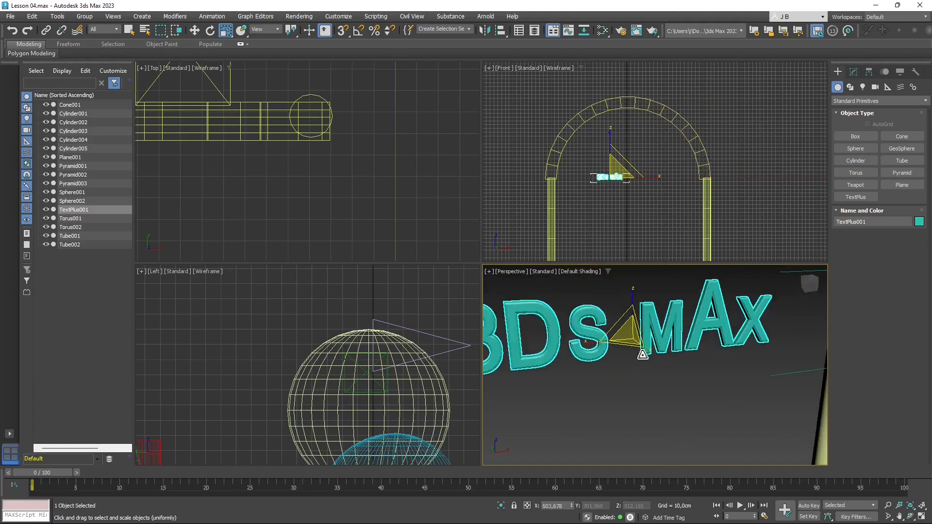
{"action": "left_click_drag", "start_coordinate": [643, 354], "coordinate": [653, 393]}
{"action": "left_click_drag", "start_coordinate": [589, 345], "coordinate": [592, 262]}
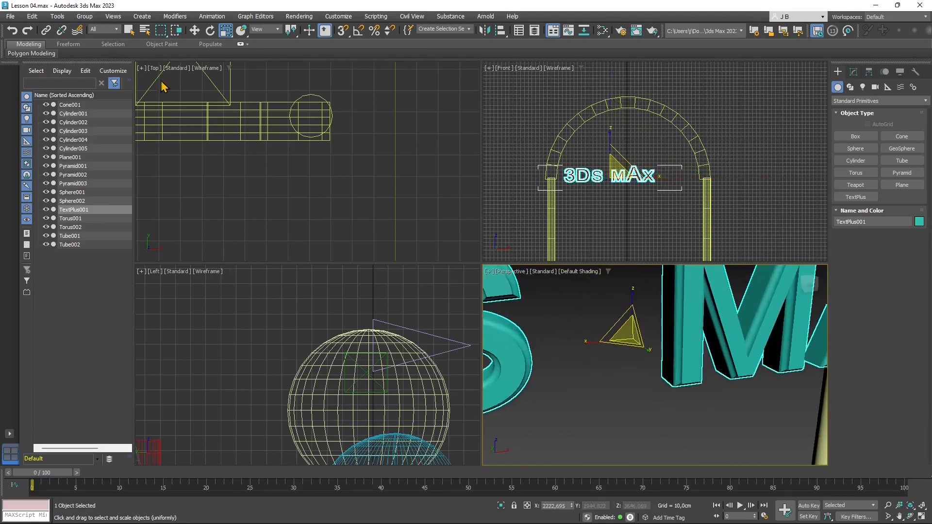
Centre the 3Ds MAX text horizontally within the arch in the Front view, at about X 11.2 cm
{"action": "left_click", "coordinate": [193, 32]}
{"action": "left_click_drag", "start_coordinate": [638, 176], "coordinate": [660, 177]}
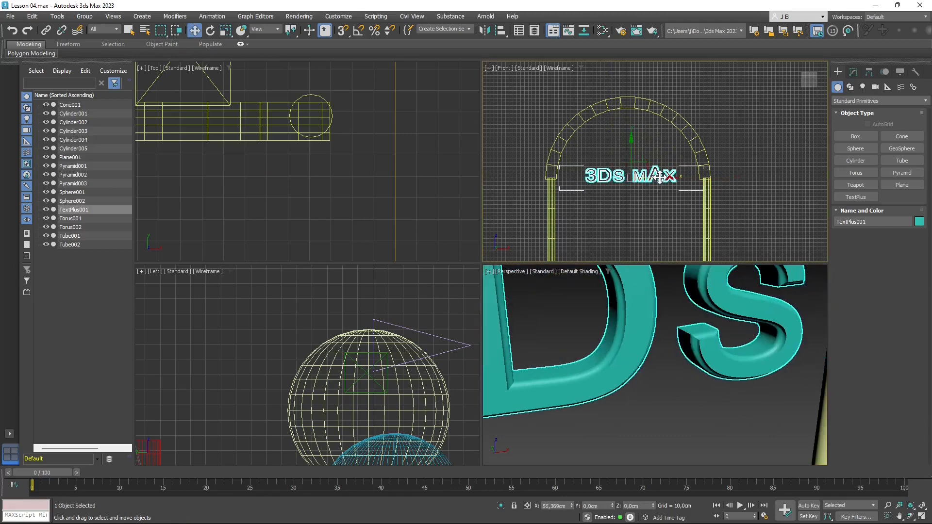
{"action": "scroll", "coordinate": [625, 391], "scroll_direction": "down", "scroll_amount": 5}
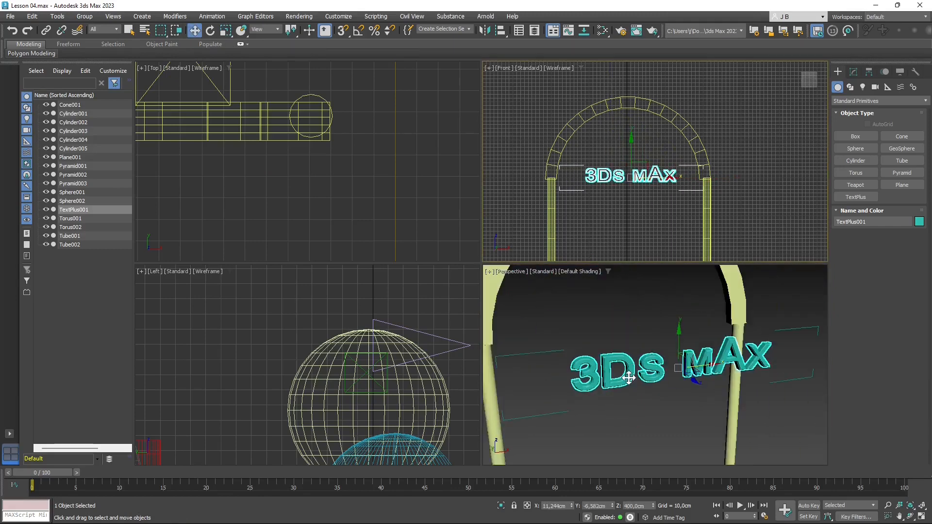
{"action": "scroll", "coordinate": [369, 168], "scroll_direction": "down", "scroll_amount": 5}
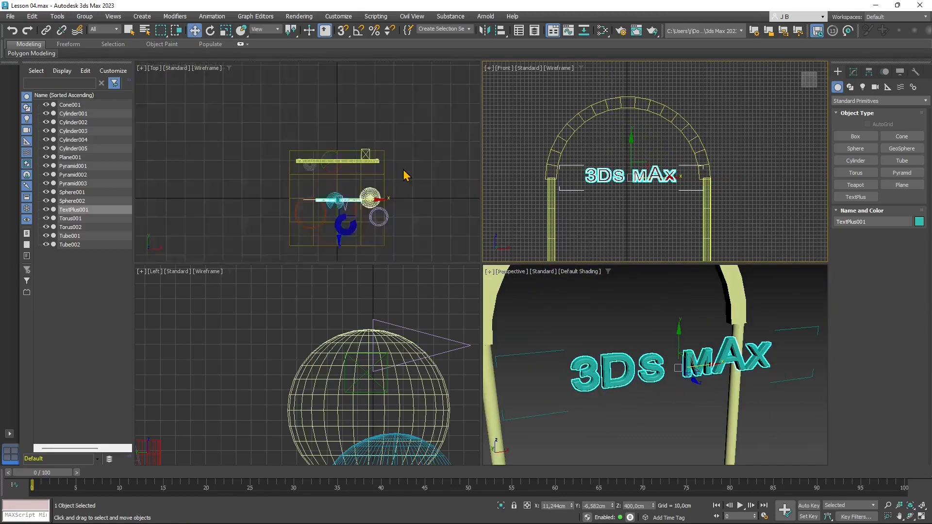
Move the 3Ds MAX text back in the Left view into line with the arch, to about Y 200.6 cm
{"action": "scroll", "coordinate": [359, 335], "scroll_direction": "down", "scroll_amount": 5}
{"action": "scroll", "coordinate": [368, 332], "scroll_direction": "up", "scroll_amount": 3}
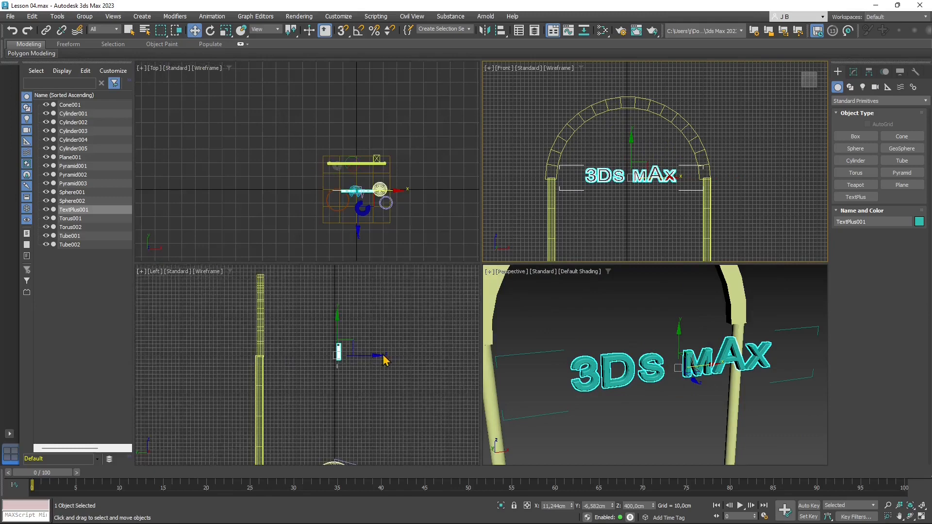
{"action": "left_click_drag", "start_coordinate": [374, 362], "coordinate": [288, 360]}
{"action": "scroll", "coordinate": [288, 359], "scroll_direction": "up", "scroll_amount": 4}
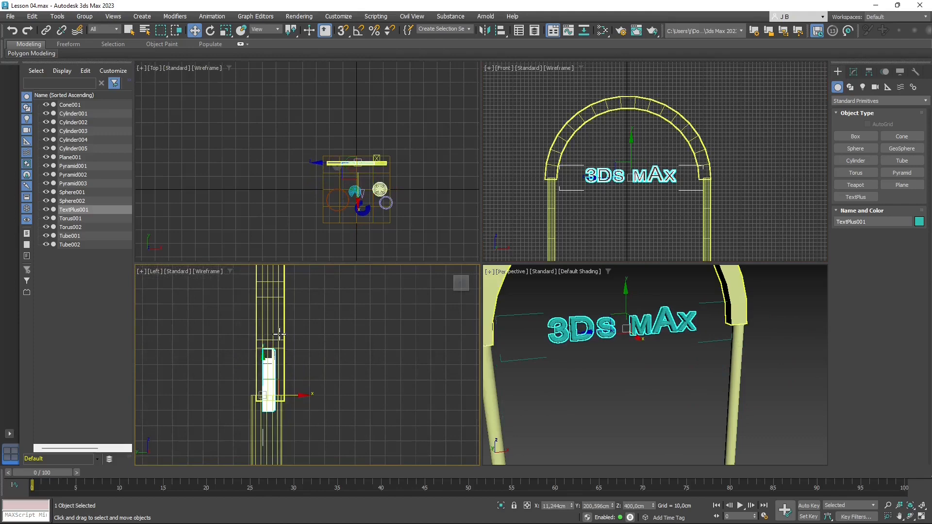
Shift the arch tube Tube002 over the columns in the Left view, to about Y 189.9 cm, and deselect it
{"action": "left_click", "coordinate": [279, 336]}
{"action": "left_click_drag", "start_coordinate": [312, 400], "coordinate": [306, 400]}
{"action": "right_click", "coordinate": [636, 343]}
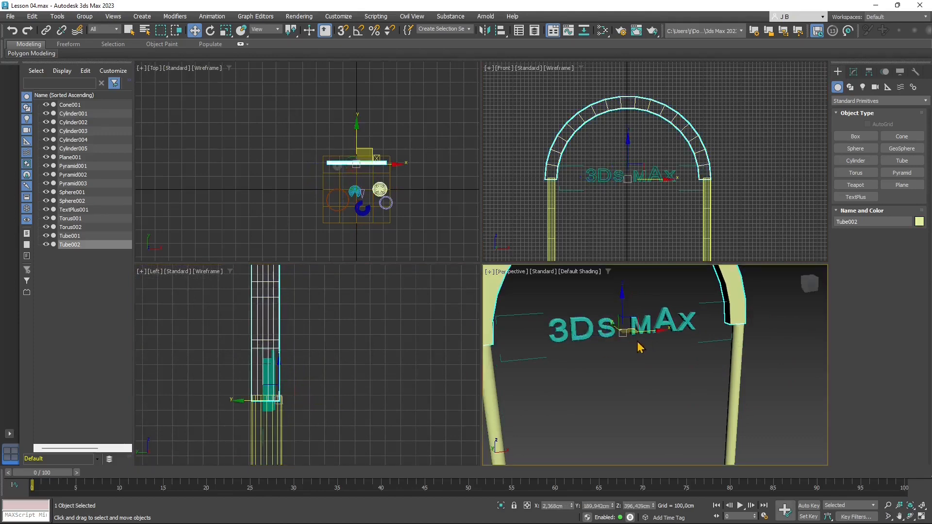
{"action": "left_click", "coordinate": [605, 336]}
Select the 3Ds MAX text and enlarge it uniformly to about 2677 percent in X
{"action": "scroll", "coordinate": [617, 347], "scroll_direction": "down", "scroll_amount": 10}
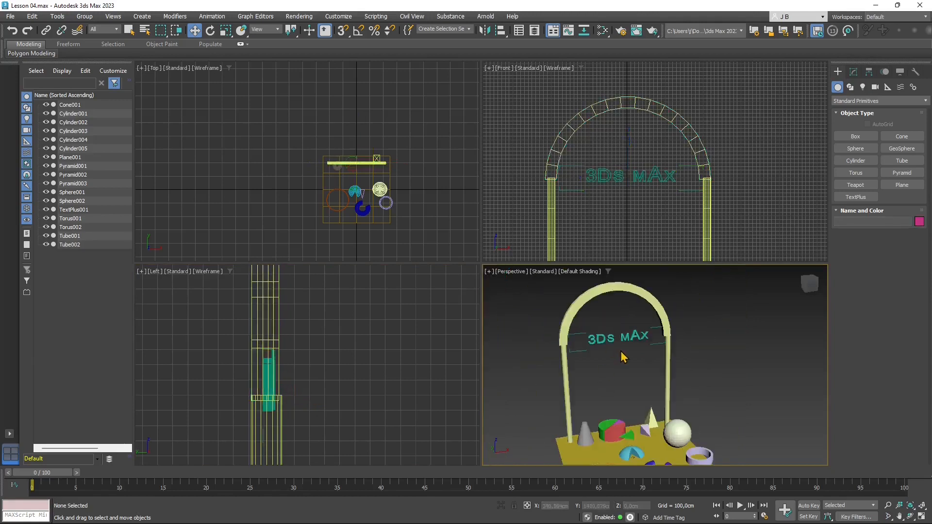
{"action": "middle_click_drag", "start_coordinate": [624, 387], "coordinate": [600, 369], "text": "alt"}
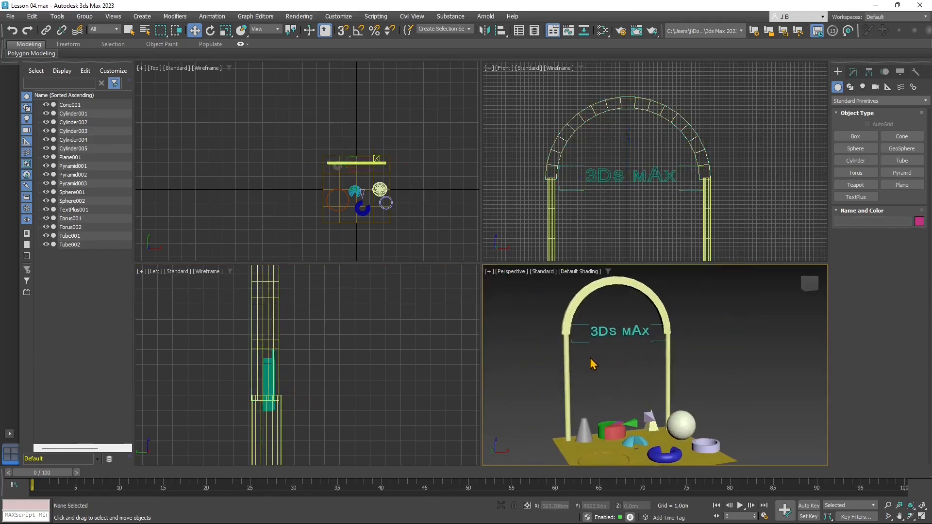
{"action": "scroll", "coordinate": [636, 349], "scroll_direction": "up", "scroll_amount": 5}
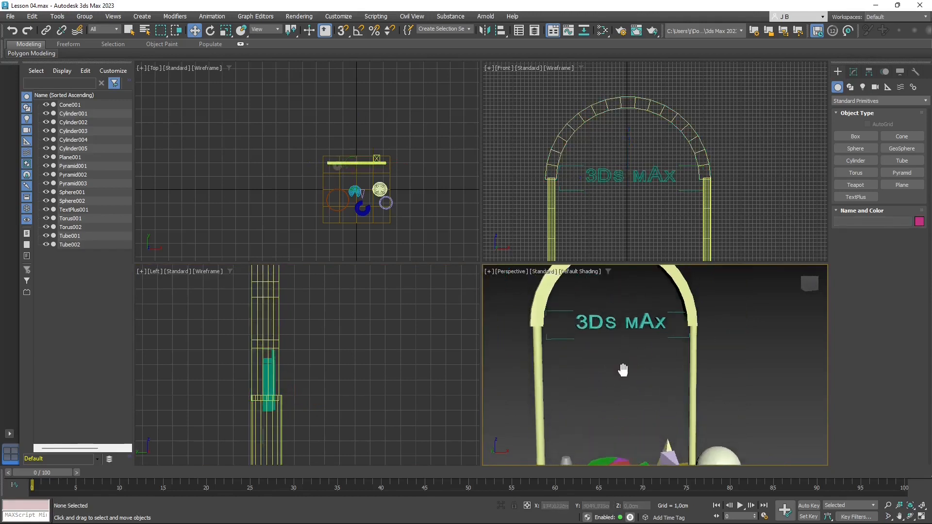
{"action": "scroll", "coordinate": [602, 395], "scroll_direction": "down", "scroll_amount": 5}
{"action": "scroll", "coordinate": [593, 413], "scroll_direction": "up", "scroll_amount": 5}
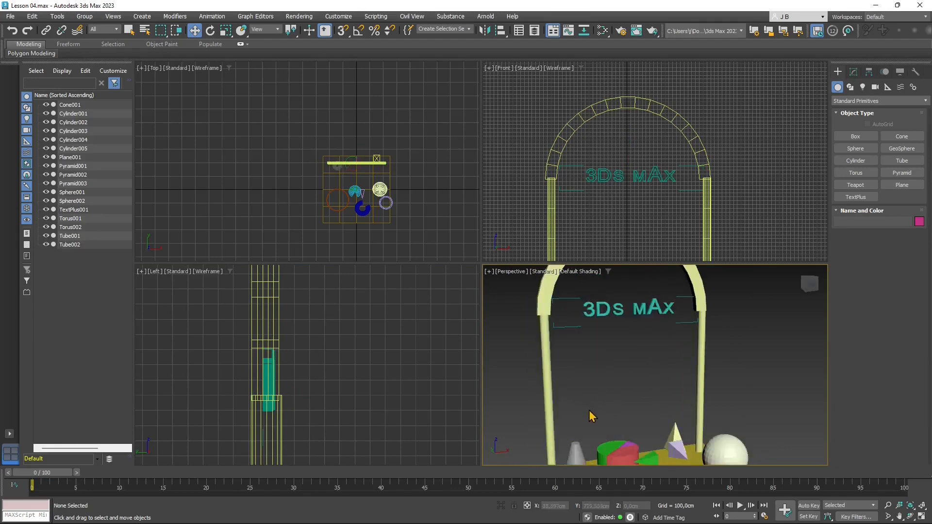
{"action": "left_click", "coordinate": [602, 176]}
{"action": "left_click", "coordinate": [226, 30]}
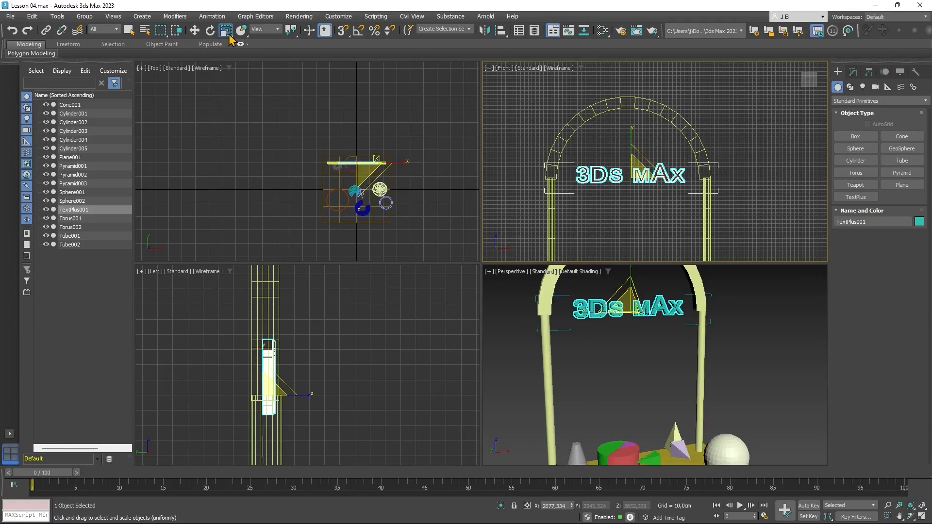
Reduce the 3Ds MAX text with Select and Squash to about X 2190, Y 1918 and Z 3158 percent, then restore uniform scaling
{"action": "left_click", "coordinate": [229, 35]}
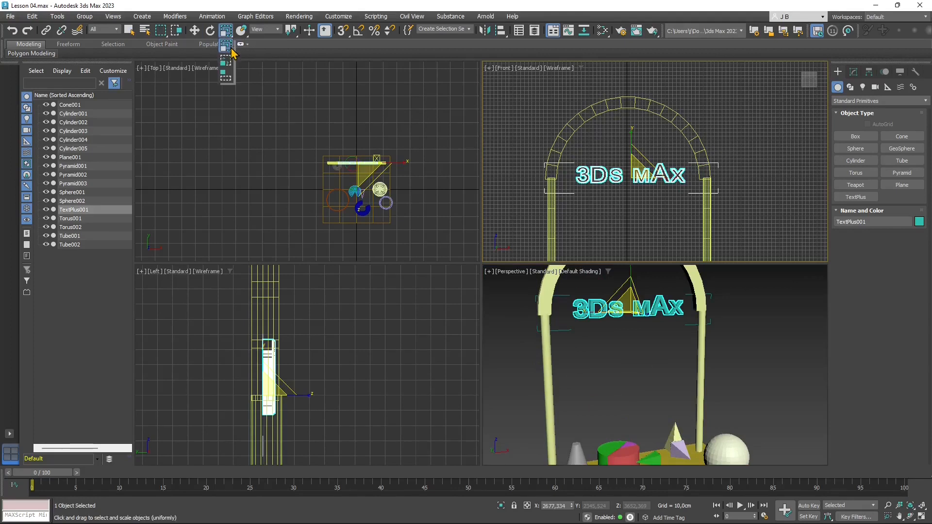
{"action": "left_click", "coordinate": [231, 47]}
{"action": "left_click", "coordinate": [229, 35]}
{"action": "left_click", "coordinate": [226, 60]}
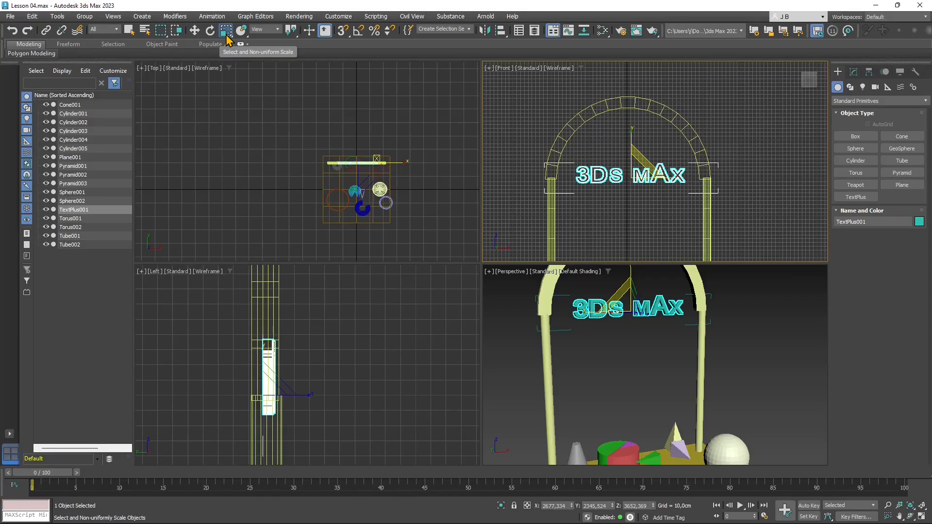
{"action": "left_click_drag", "start_coordinate": [228, 39], "coordinate": [233, 85]}
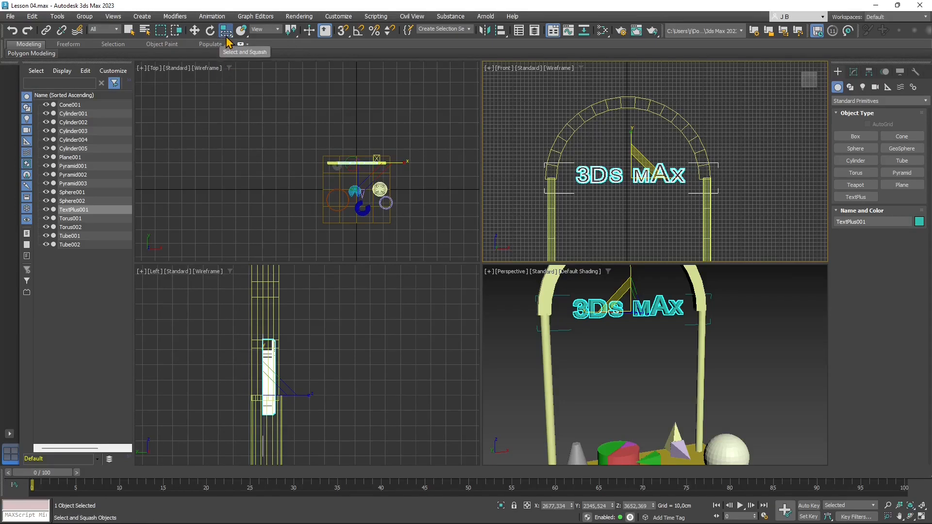
{"action": "left_click_drag", "start_coordinate": [642, 172], "coordinate": [634, 191]}
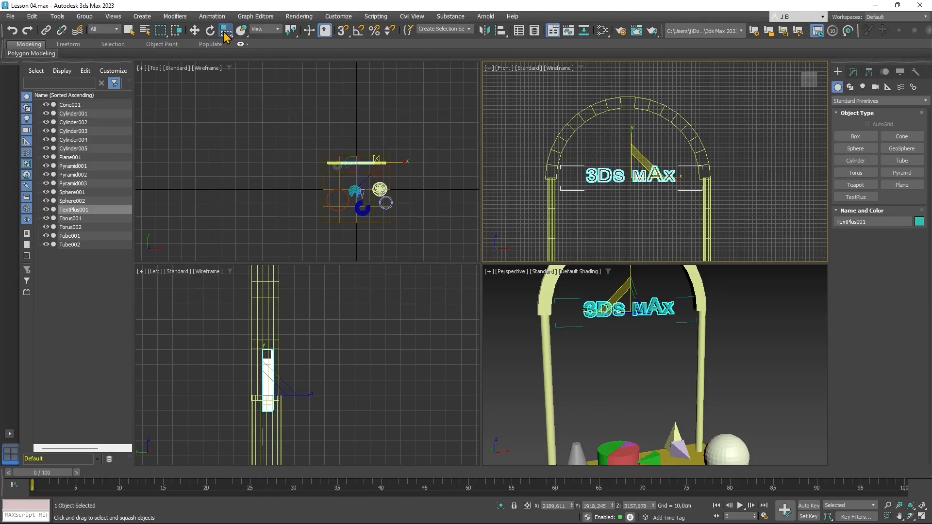
{"action": "left_click_drag", "start_coordinate": [225, 34], "coordinate": [225, 30]}
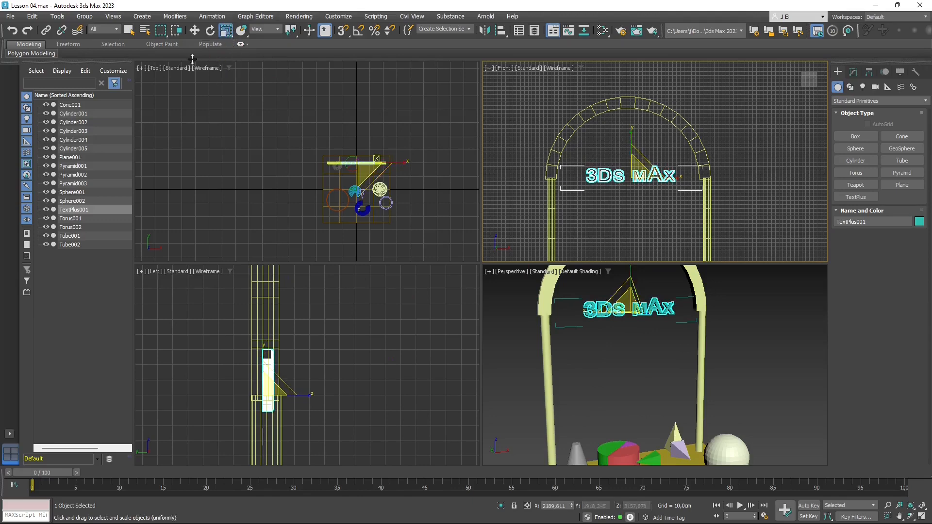
Activate Select and Place and examine the text, arch and primitives together in the Perspective view
{"action": "left_click", "coordinate": [242, 33]}
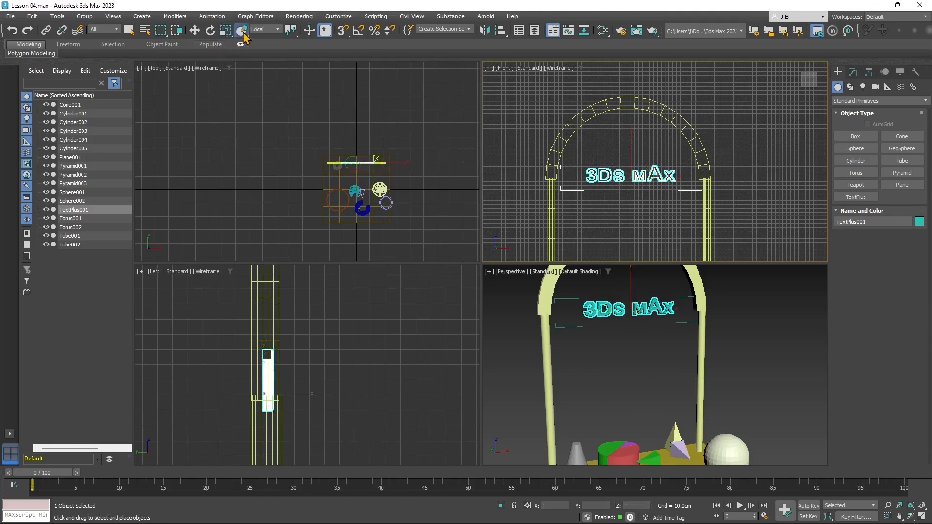
{"action": "left_click_drag", "start_coordinate": [243, 35], "coordinate": [245, 48]}
{"action": "scroll", "coordinate": [621, 381], "scroll_direction": "up", "scroll_amount": 3}
{"action": "scroll", "coordinate": [621, 364], "scroll_direction": "down", "scroll_amount": 3}
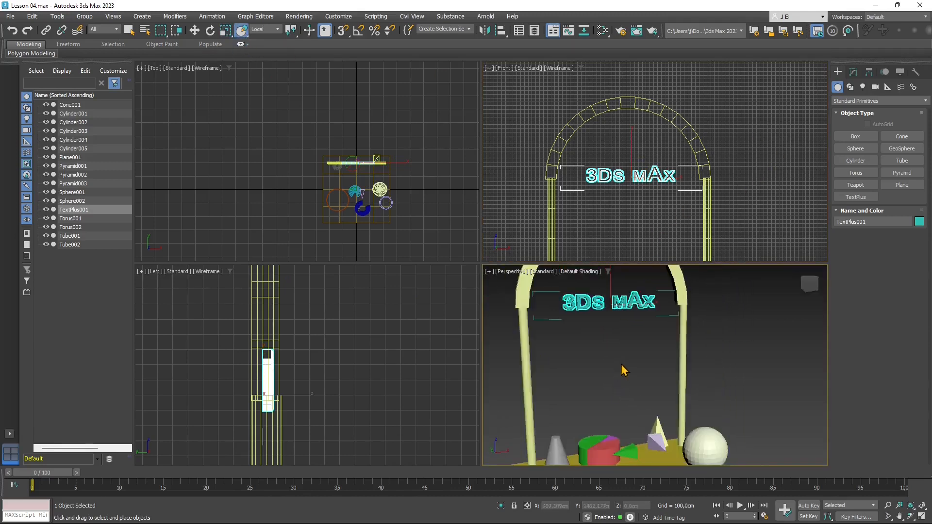
{"action": "mouse_move", "coordinate": [614, 387]}
{"action": "middle_mouse_down", "text": "alt"}
{"action": "mouse_move", "coordinate": [602, 399]}
{"action": "mouse_move", "coordinate": [612, 387]}
{"action": "middle_mouse_up", "text": "alt"}
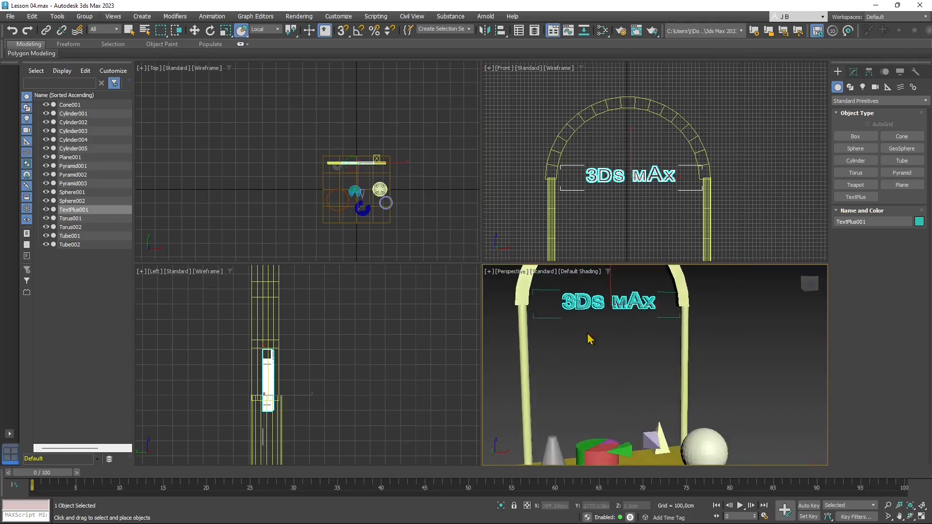
{"action": "scroll", "coordinate": [602, 325], "scroll_direction": "down", "scroll_amount": 3}
{"action": "left_click_drag", "start_coordinate": [602, 311], "coordinate": [591, 422]}
{"action": "left_click_drag", "start_coordinate": [631, 359], "coordinate": [650, 371]}
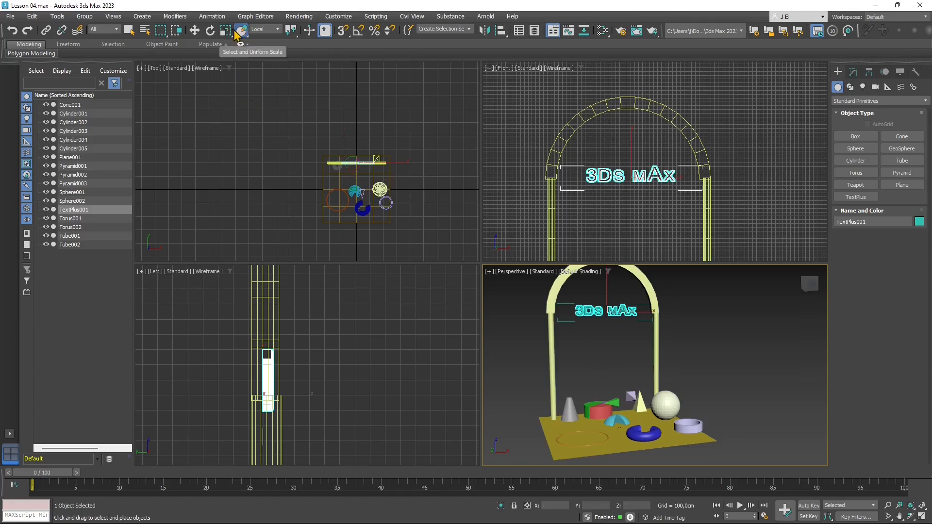
Try the Parent and Gimbal reference coordinate systems for Select and Place, then return to Local
{"action": "left_click", "coordinate": [260, 32]}
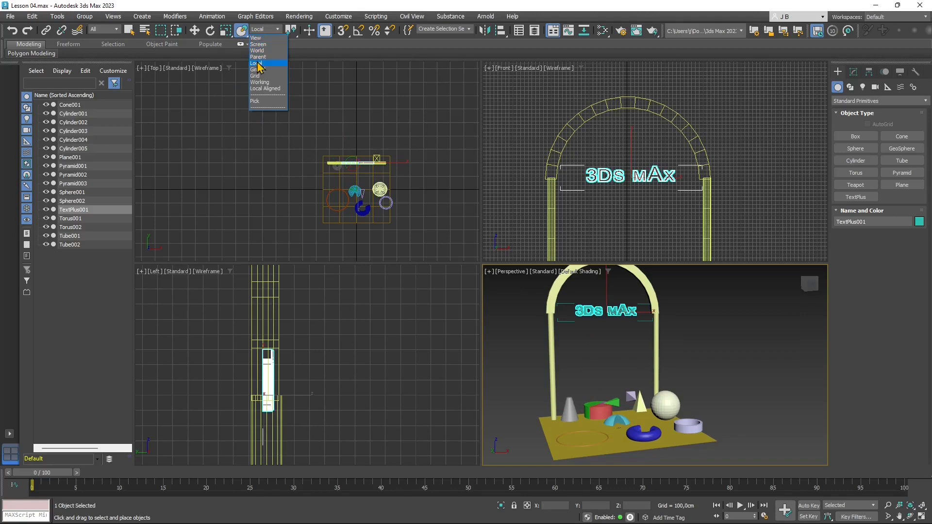
{"action": "left_click", "coordinate": [261, 38]}
{"action": "left_click", "coordinate": [262, 29]}
{"action": "left_click", "coordinate": [258, 56]}
{"action": "left_click", "coordinate": [260, 30]}
{"action": "left_click", "coordinate": [262, 30]}
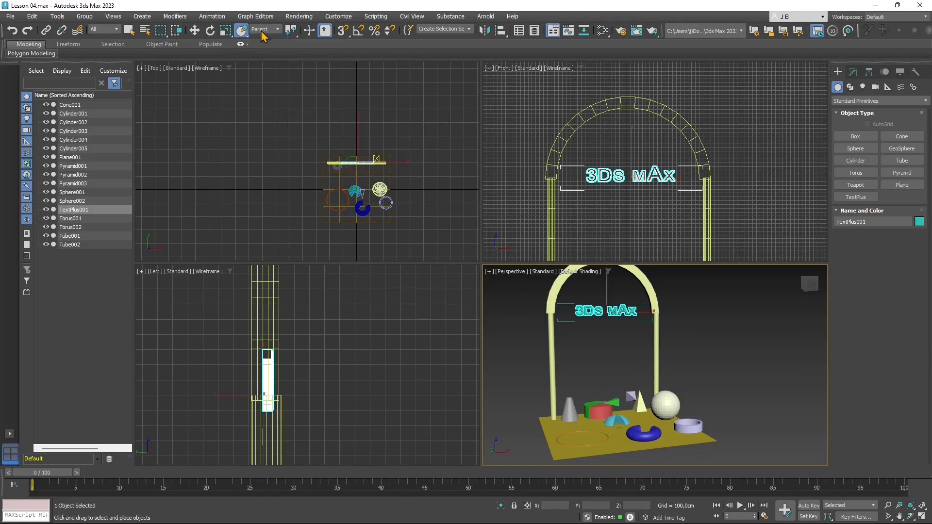
{"action": "left_click", "coordinate": [262, 30]}
{"action": "left_click", "coordinate": [264, 71]}
{"action": "left_click", "coordinate": [265, 30]}
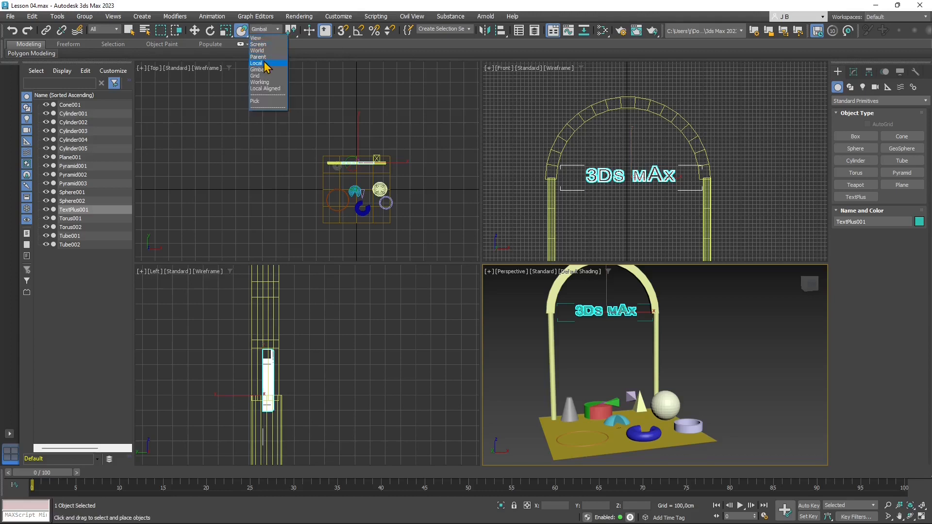
{"action": "left_click", "coordinate": [263, 64]}
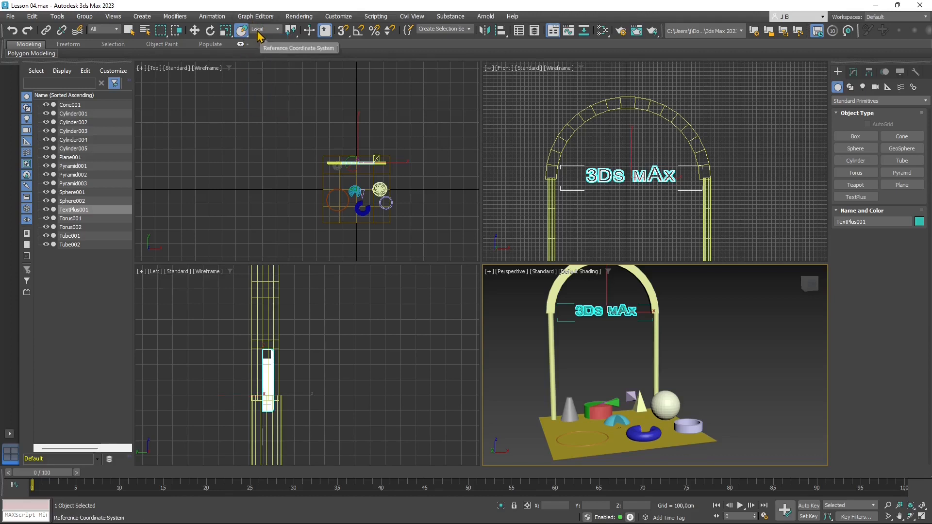
Set the reference coordinate system of Select and Place to World
{"action": "left_click", "coordinate": [261, 30]}
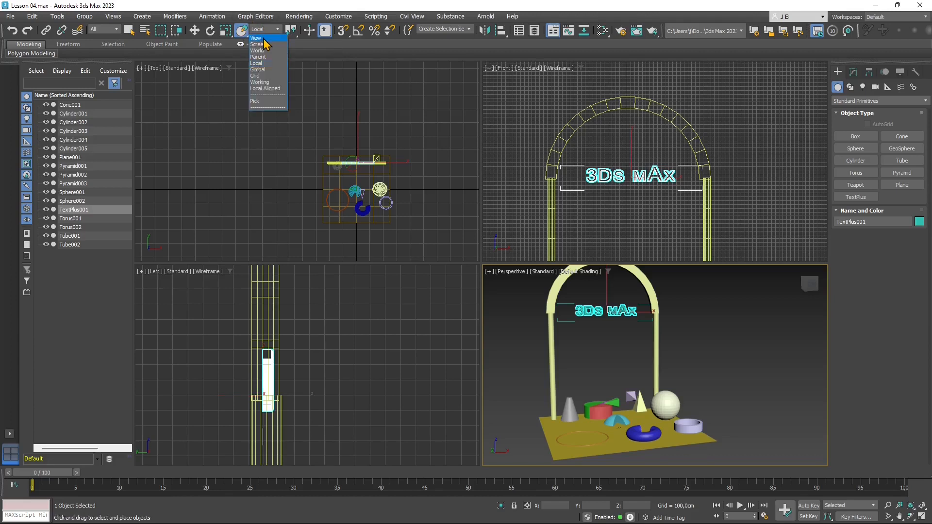
{"action": "left_click", "coordinate": [260, 51]}
{"action": "left_click", "coordinate": [268, 30]}
{"action": "left_click", "coordinate": [270, 71]}
{"action": "left_click", "coordinate": [268, 30]}
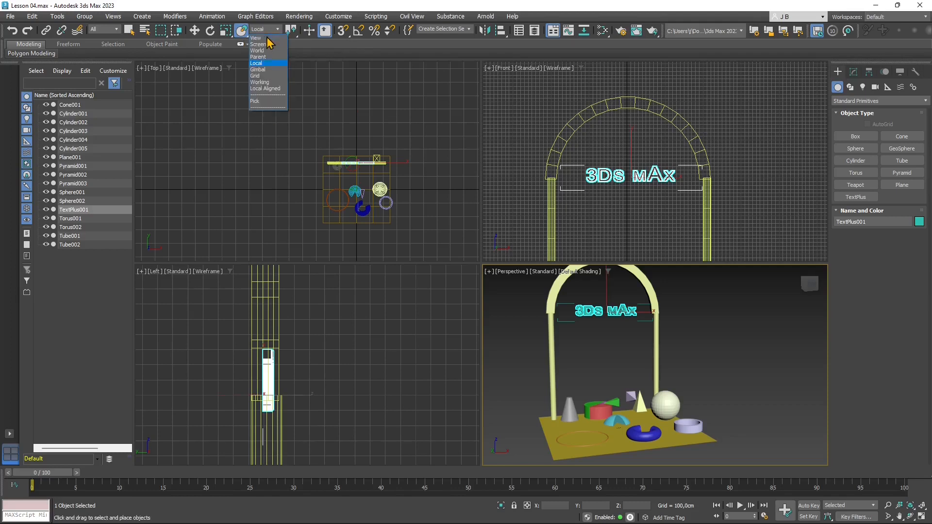
{"action": "left_click", "coordinate": [263, 50]}
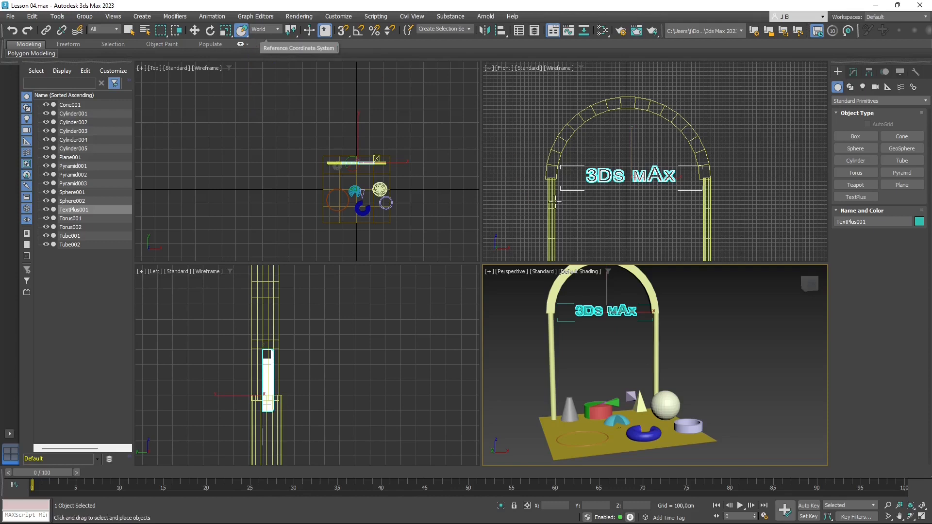
Deselect the 3Ds MAX text and select the floating lilac pyramid Pyramid002 in the Perspective view
{"action": "left_click", "coordinate": [599, 388]}
{"action": "middle_click_drag", "start_coordinate": [598, 389], "coordinate": [587, 360]}
{"action": "scroll", "coordinate": [625, 354], "scroll_direction": "up", "scroll_amount": 6}
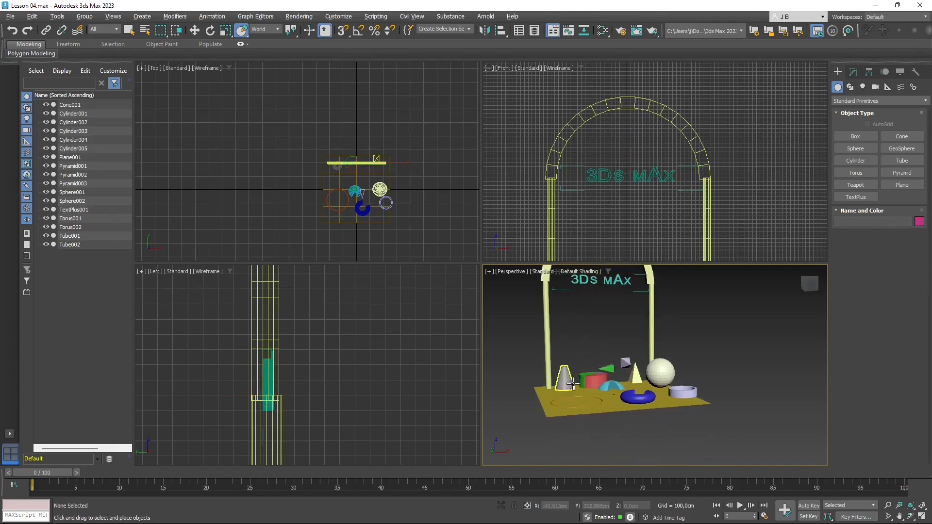
{"action": "left_click", "coordinate": [625, 354]}
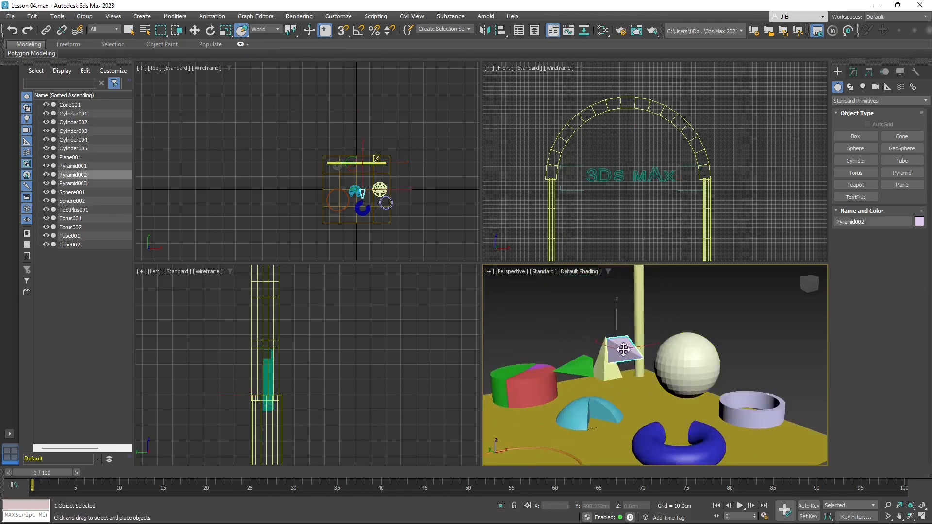
{"action": "middle_click_drag", "start_coordinate": [592, 414], "coordinate": [612, 395], "text": "alt"}
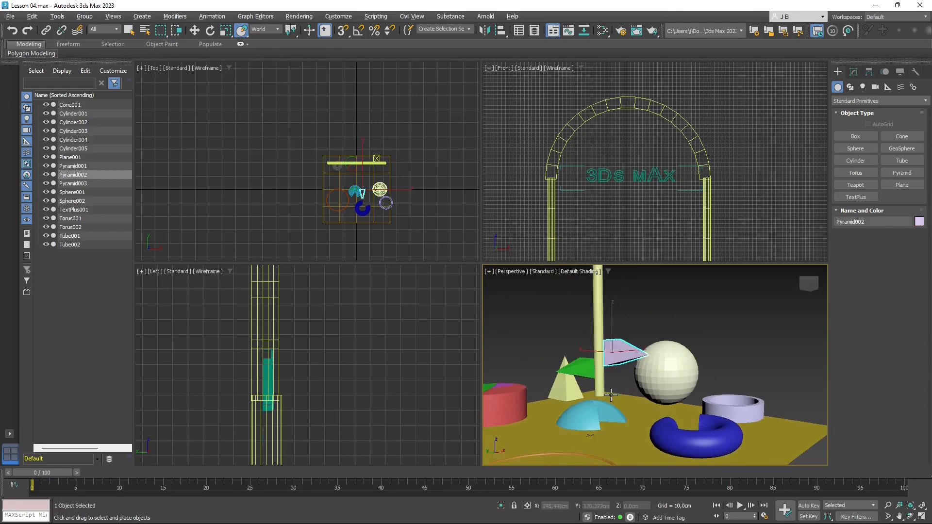
Activate Select and Move for the pyramid and set its reference coordinate system to World
{"action": "left_click", "coordinate": [195, 30]}
{"action": "middle_click_drag", "start_coordinate": [565, 374], "coordinate": [483, 389], "text": "alt"}
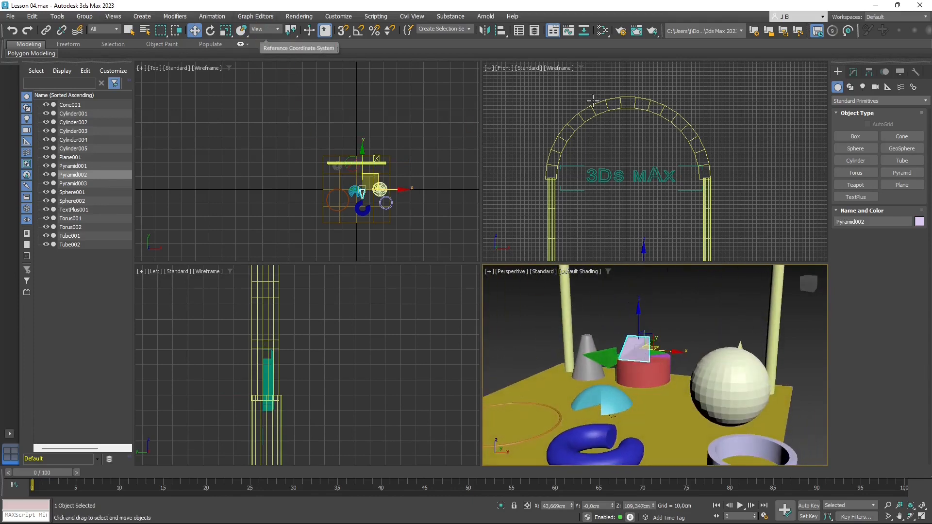
{"action": "left_click", "coordinate": [262, 30]}
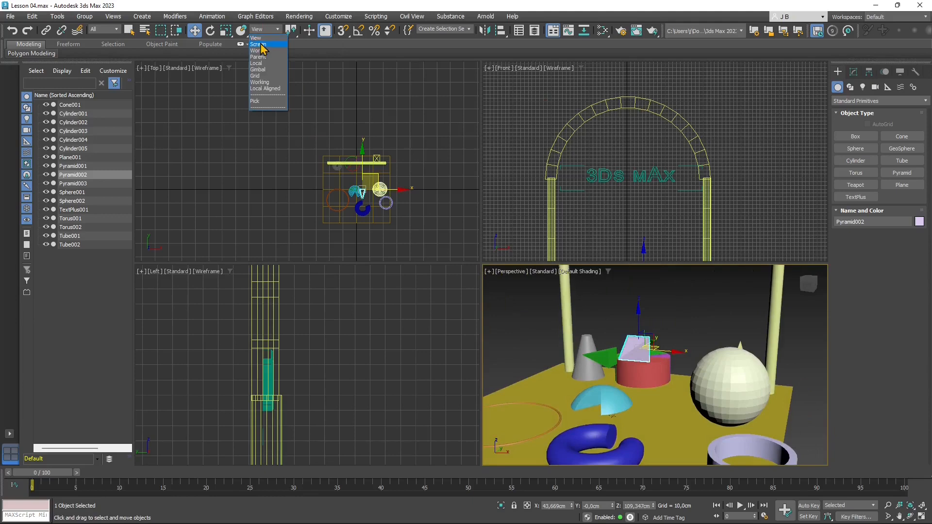
{"action": "left_click", "coordinate": [258, 51]}
{"action": "middle_click_drag", "start_coordinate": [602, 402], "coordinate": [672, 415], "text": "alt"}
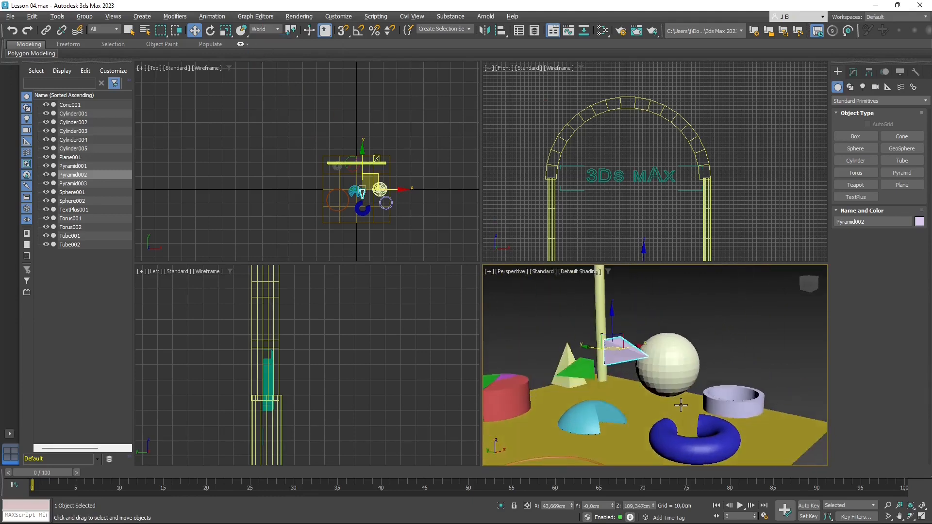
Try the Local reference coordinate system on the pyramid, inspect its axes, and return to World
{"action": "left_click", "coordinate": [263, 30]}
{"action": "left_click", "coordinate": [257, 63]}
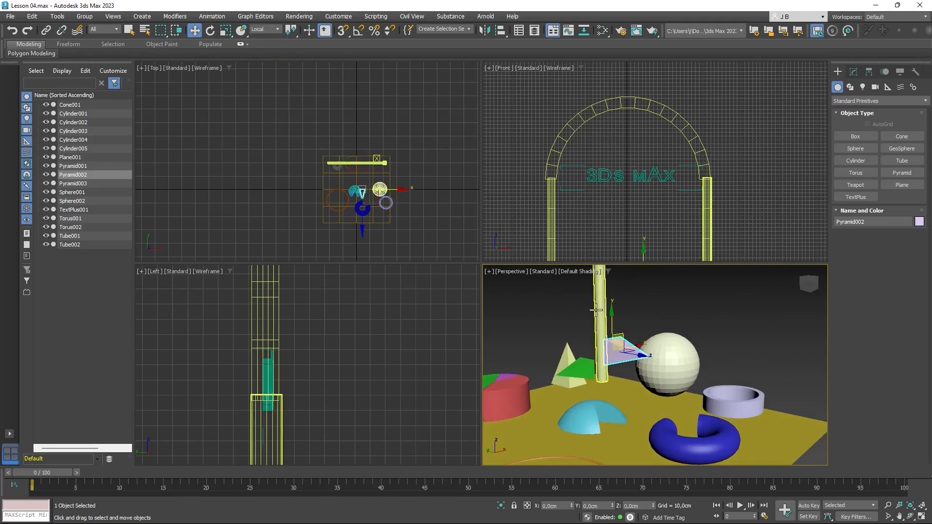
{"action": "middle_click_drag", "start_coordinate": [598, 373], "coordinate": [549, 376], "text": "alt"}
{"action": "left_click", "coordinate": [255, 32]}
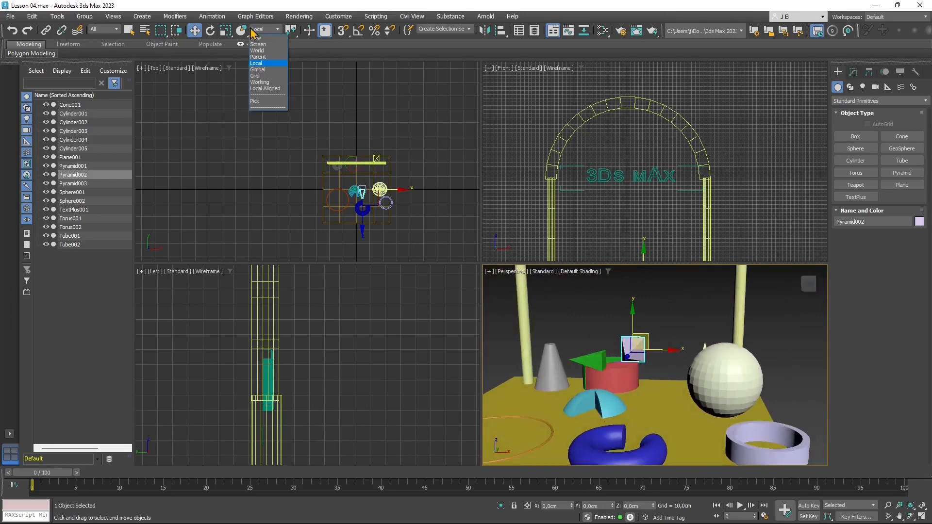
{"action": "left_click", "coordinate": [266, 50]}
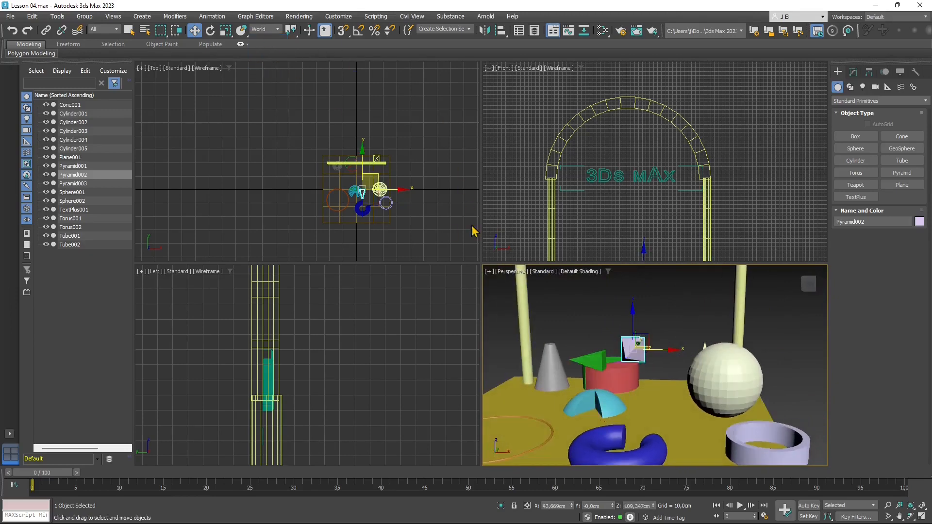
Deselect the pyramid and create a thin upright box between the columns, about 9.2 cm long, 194.7 cm wide and 291.1 cm high
{"action": "left_click", "coordinate": [597, 302]}
{"action": "middle_click_drag", "start_coordinate": [611, 314], "coordinate": [640, 396], "text": "alt"}
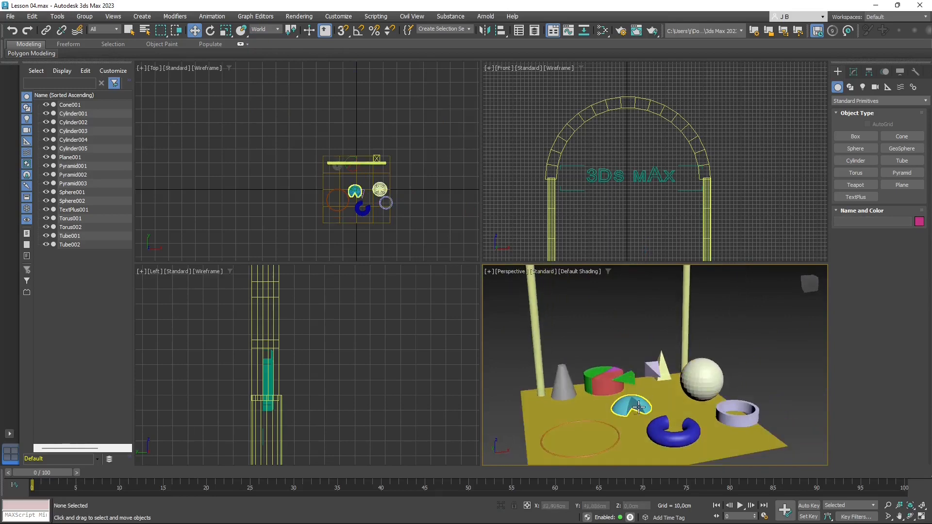
{"action": "scroll", "coordinate": [646, 398], "scroll_direction": "down", "scroll_amount": 5}
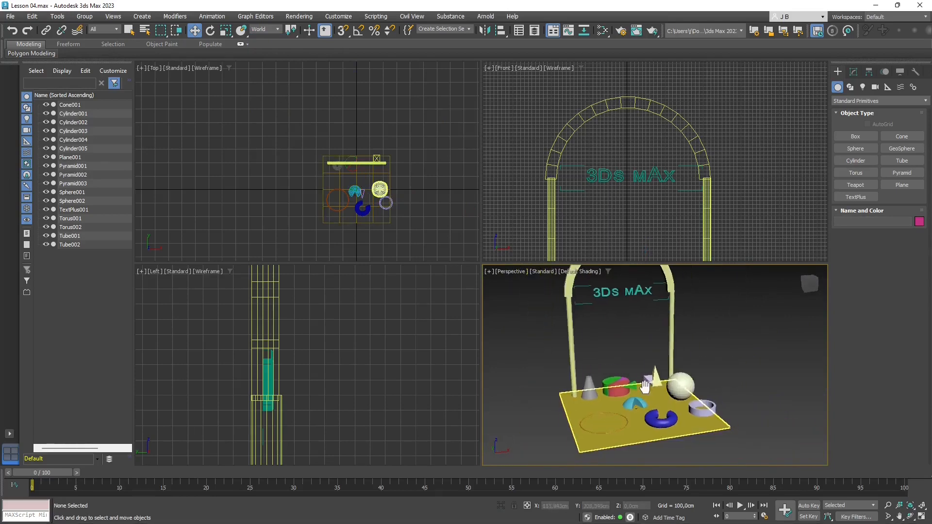
{"action": "left_click", "coordinate": [855, 137]}
{"action": "scroll", "coordinate": [654, 404], "scroll_direction": "up", "scroll_amount": 3}
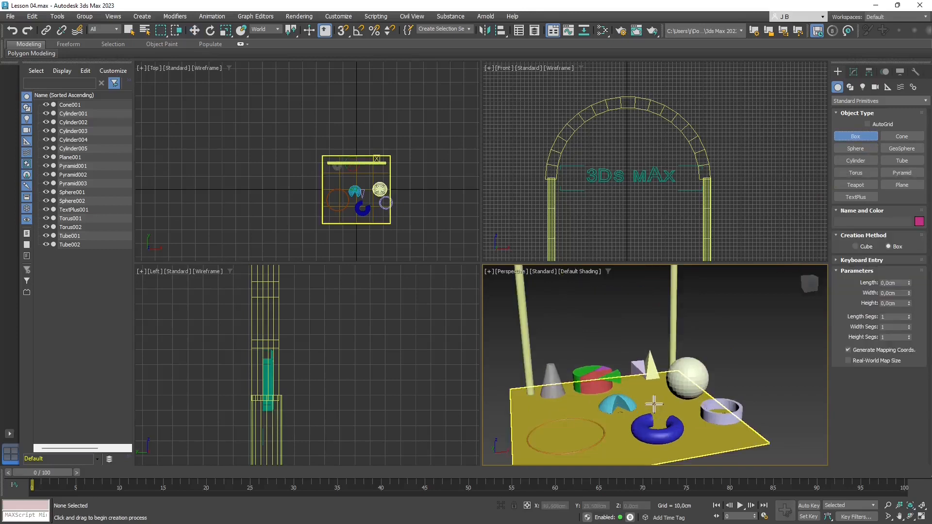
{"action": "left_click_drag", "start_coordinate": [538, 396], "coordinate": [581, 386]}
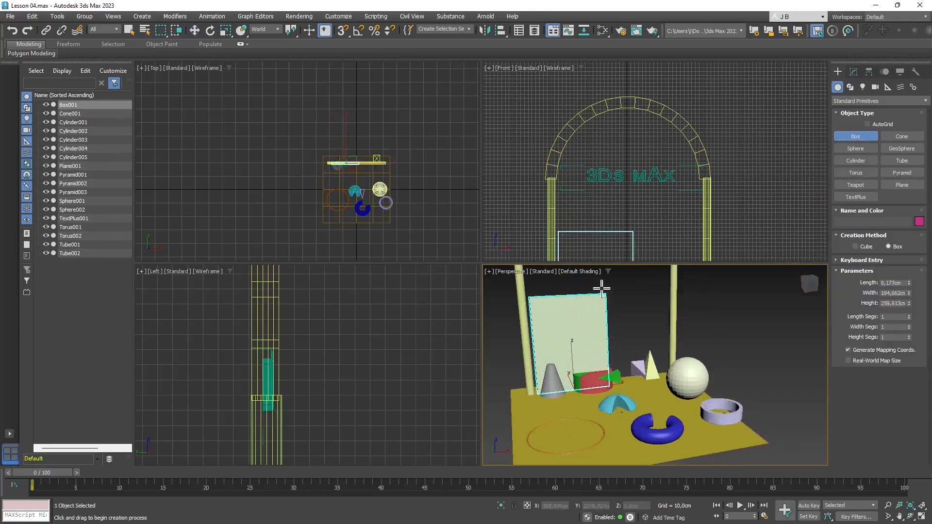
{"action": "left_click", "coordinate": [602, 277]}
{"action": "scroll", "coordinate": [568, 345], "scroll_direction": "down", "scroll_amount": 3}
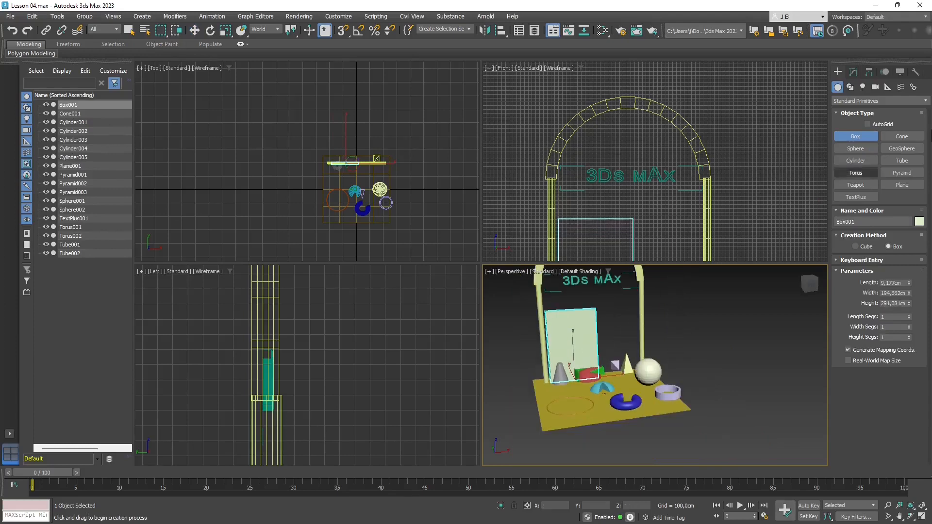
Try rotating the box about its vertical Z axis around the default pivot
{"action": "left_click", "coordinate": [210, 30]}
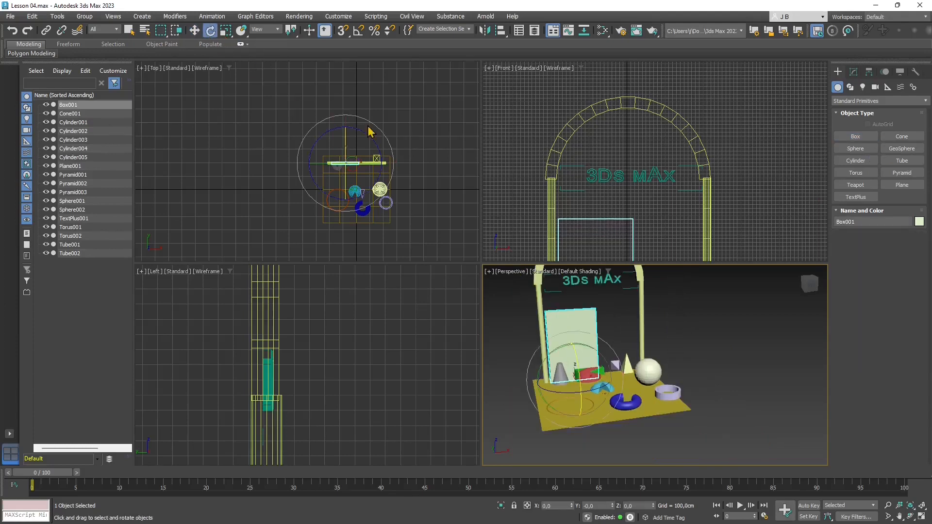
{"action": "scroll", "coordinate": [572, 394], "scroll_direction": "up", "scroll_amount": 3}
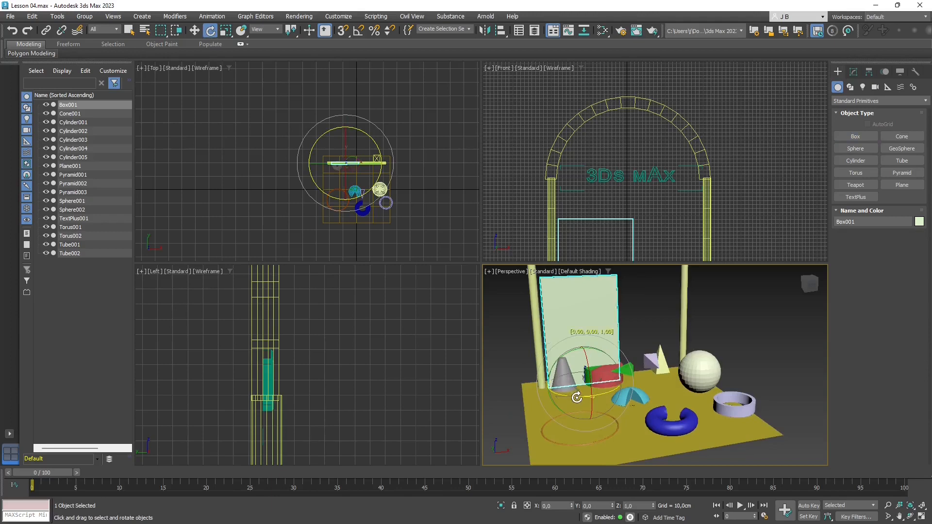
{"action": "left_click_drag", "start_coordinate": [577, 397], "coordinate": [606, 365]}
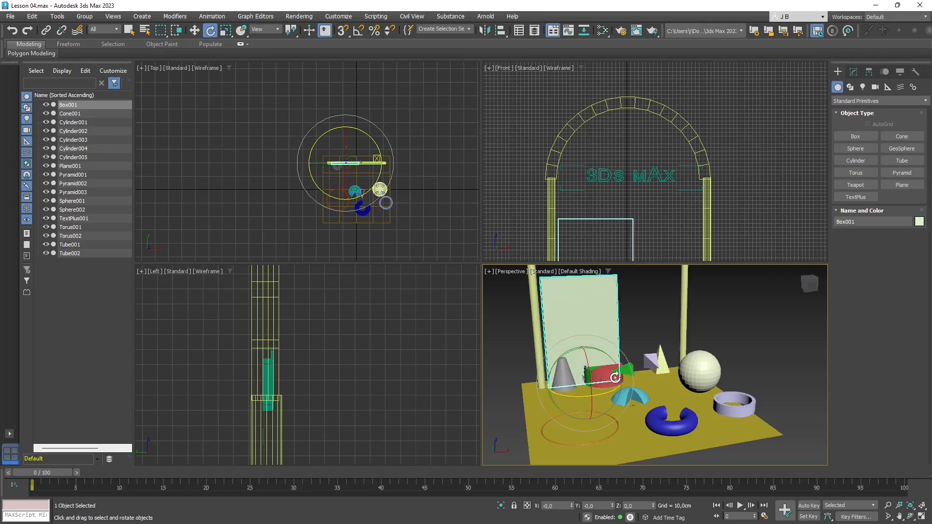
{"action": "middle_click_drag", "start_coordinate": [568, 404], "coordinate": [589, 378], "text": "alt"}
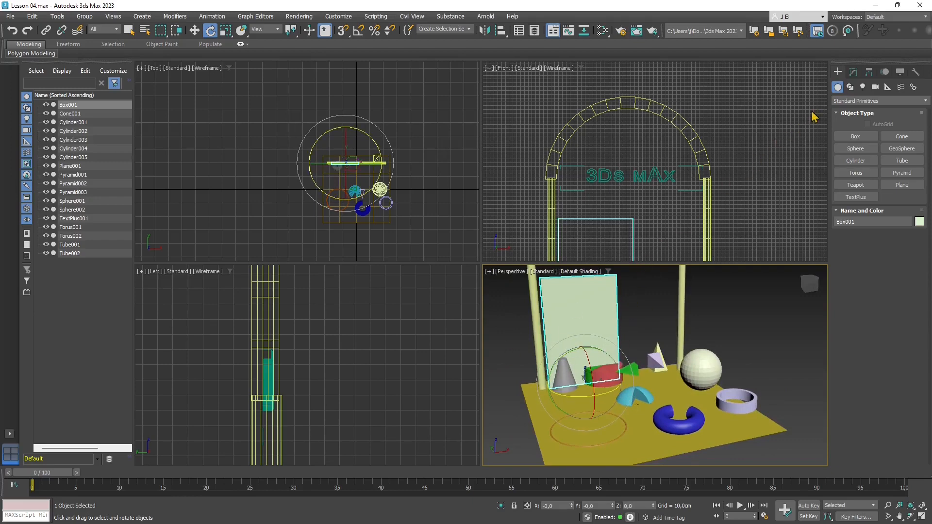
Turn on Affect Pivot Only and move the box's pivot along X to its edge beside the column, at about X -183.9 cm
{"action": "left_click", "coordinate": [869, 73]}
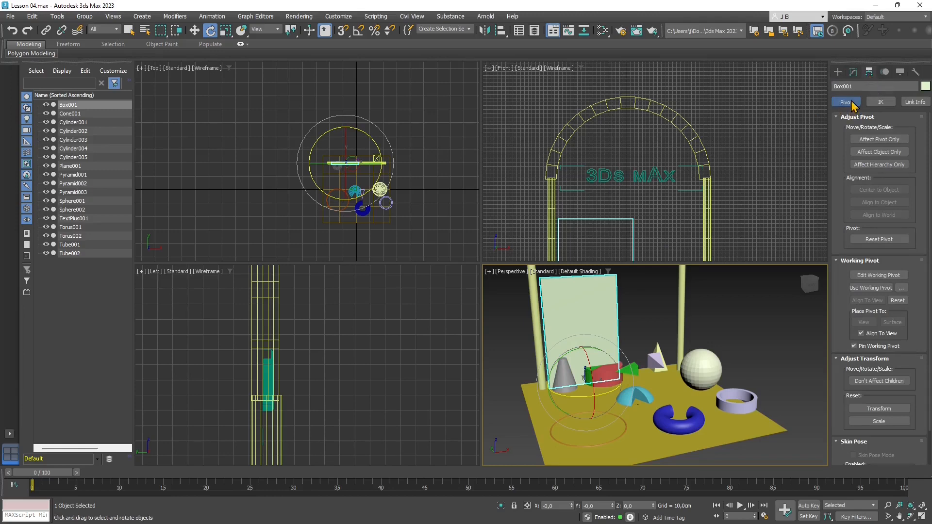
{"action": "left_click", "coordinate": [865, 140]}
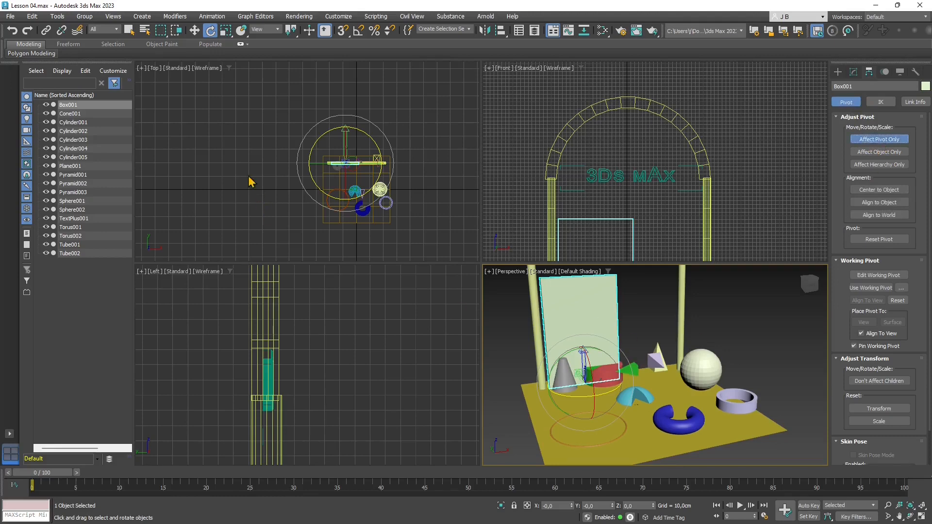
{"action": "left_click", "coordinate": [195, 30]}
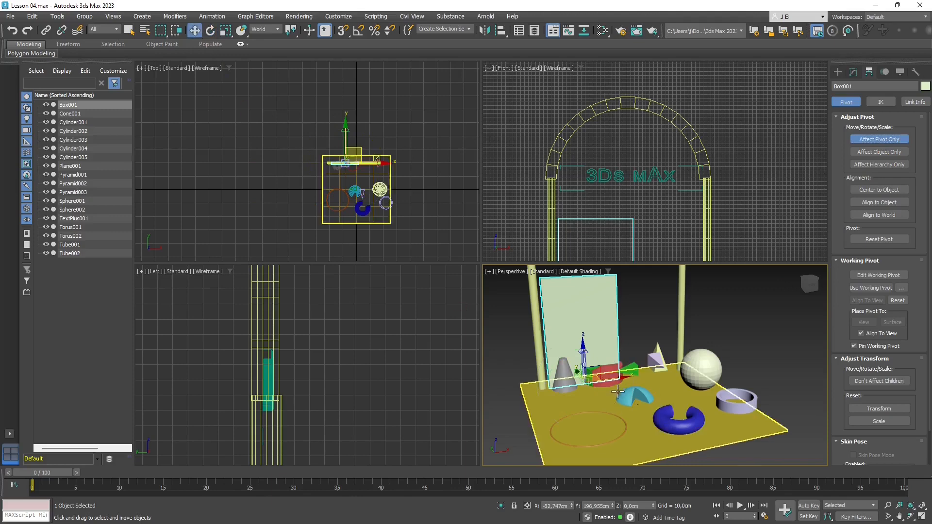
{"action": "left_click_drag", "start_coordinate": [628, 379], "coordinate": [591, 384]}
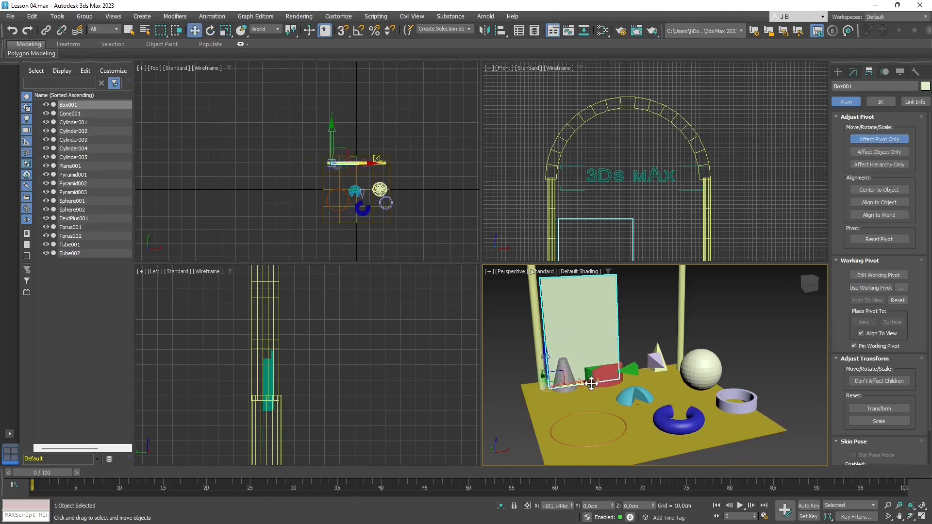
{"action": "middle_click_drag", "start_coordinate": [540, 443], "coordinate": [569, 430], "text": "alt"}
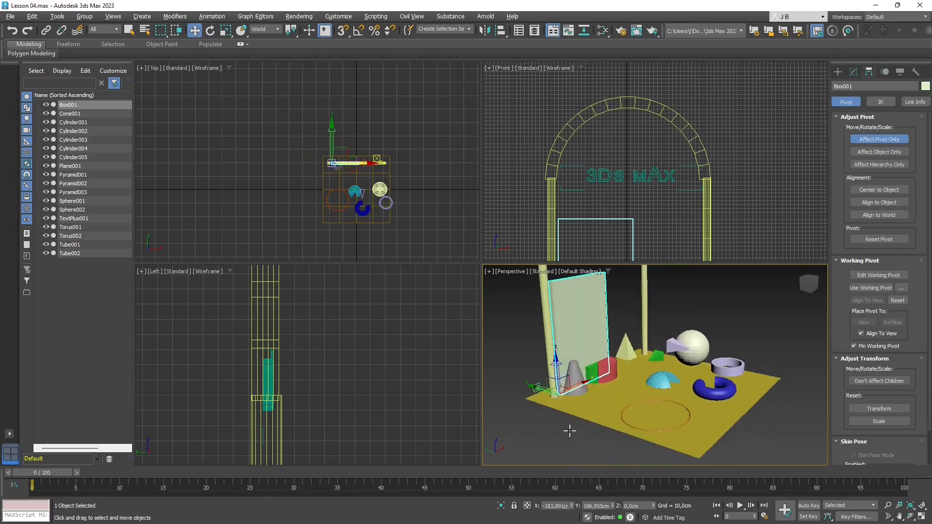
Center the pivot to the box object
{"action": "left_click", "coordinate": [875, 193]}
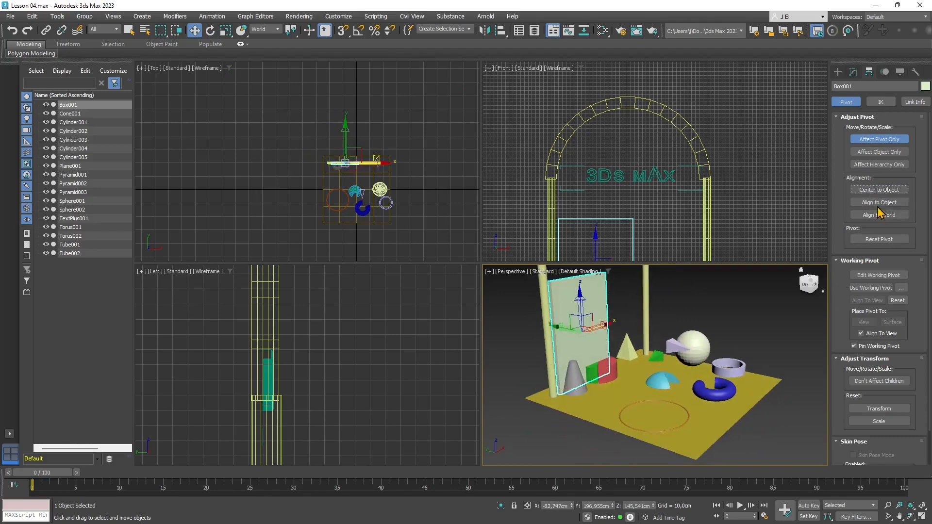
Try aligning the box's pivot to the object and to the world, and reset it to its default position
{"action": "left_click", "coordinate": [879, 202]}
{"action": "left_click", "coordinate": [882, 215]}
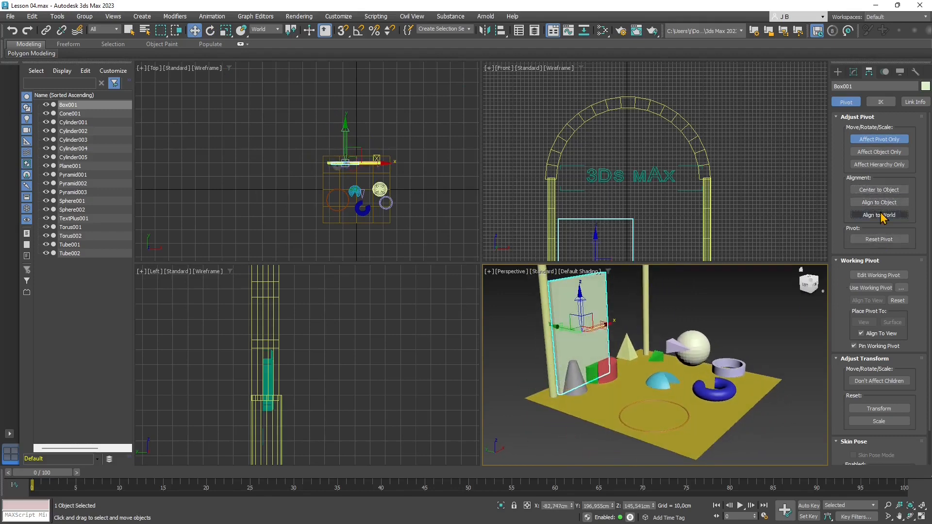
{"action": "left_click", "coordinate": [878, 240]}
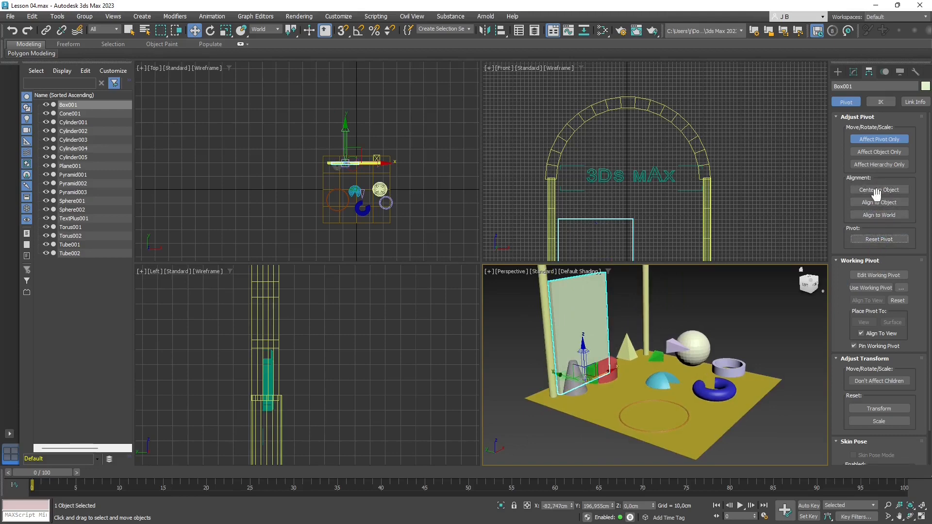
Move the box's pivot along X just past its edge beside the column, at about X -184.9 cm, and finish editing the pivot
{"action": "left_click_drag", "start_coordinate": [601, 377], "coordinate": [577, 391]}
{"action": "middle_click_drag", "start_coordinate": [577, 392], "coordinate": [527, 410], "text": "alt"}
{"action": "scroll", "coordinate": [326, 234], "scroll_direction": "down", "scroll_amount": 3}
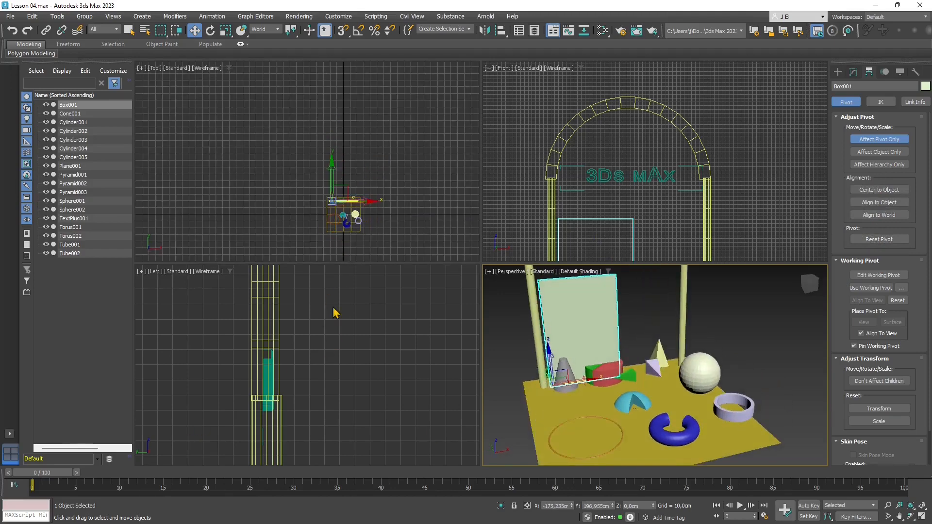
{"action": "scroll", "coordinate": [673, 147], "scroll_direction": "down", "scroll_amount": 3}
{"action": "scroll", "coordinate": [616, 181], "scroll_direction": "up", "scroll_amount": 8}
{"action": "scroll", "coordinate": [616, 180], "scroll_direction": "up", "scroll_amount": 2}
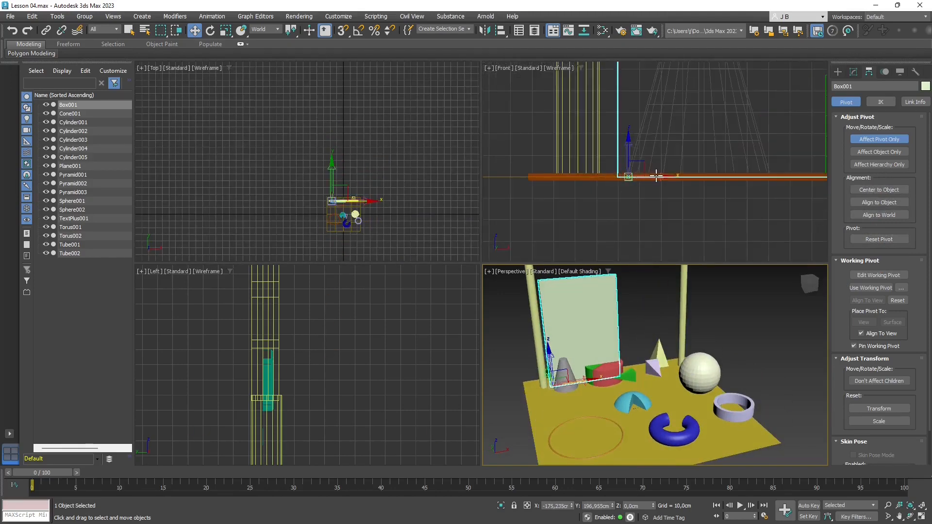
{"action": "left_click", "coordinate": [658, 179]}
{"action": "left_click_drag", "start_coordinate": [659, 177], "coordinate": [639, 180]}
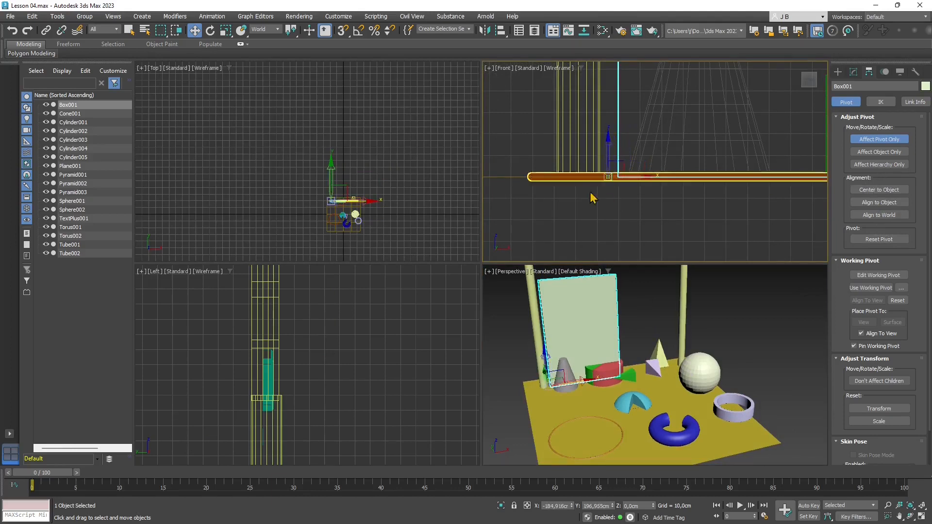
{"action": "left_click", "coordinate": [868, 140]}
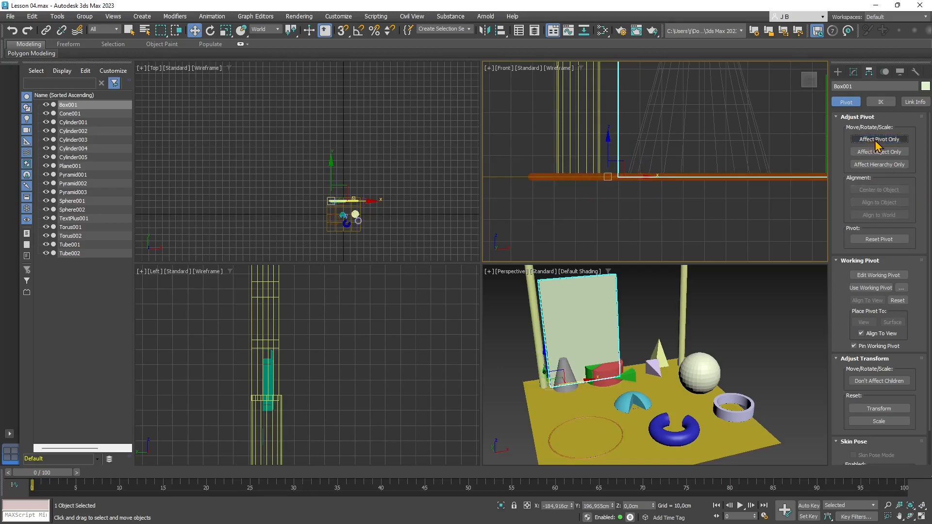
{"action": "left_click", "coordinate": [839, 75]}
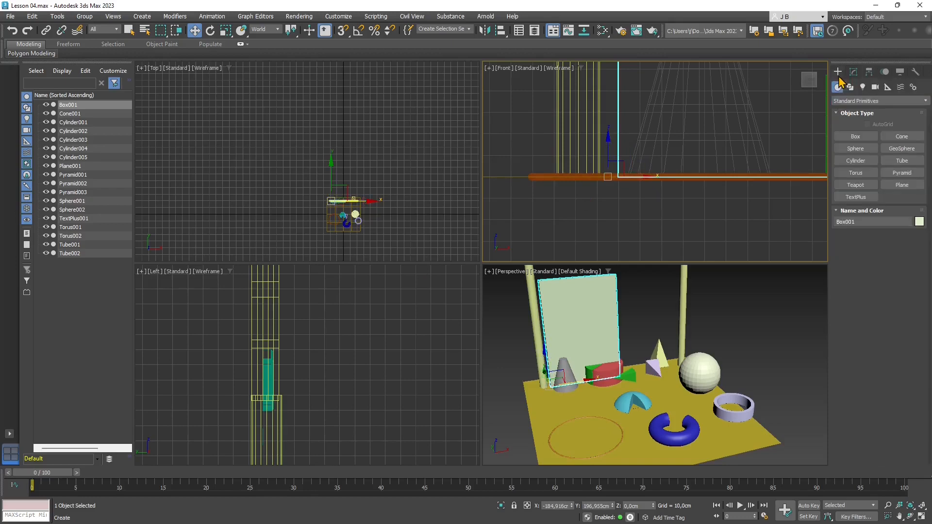
Rotate the box about 54.7° around its Z axis like an opening door, and deselect it
{"action": "middle_click_drag", "start_coordinate": [594, 338], "coordinate": [553, 351], "text": "alt"}
{"action": "left_click", "coordinate": [210, 30]}
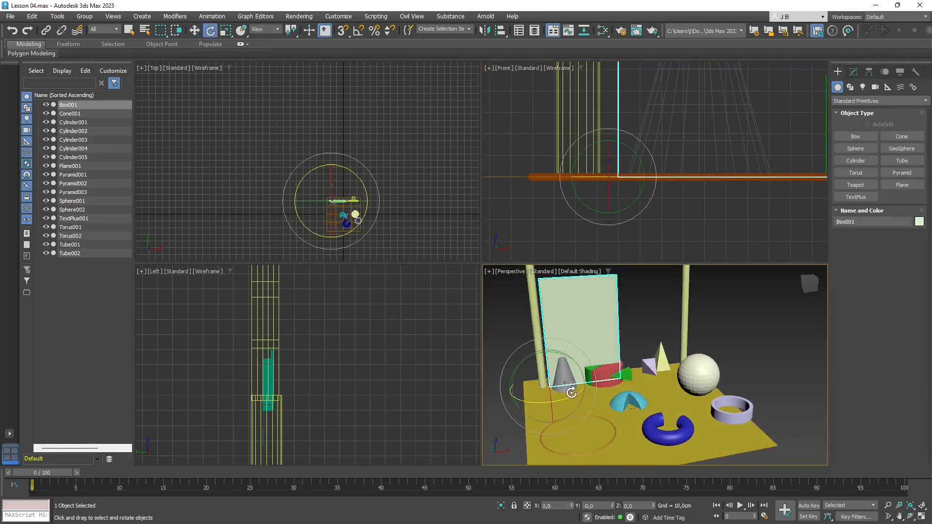
{"action": "left_click_drag", "start_coordinate": [571, 393], "coordinate": [633, 389]}
{"action": "middle_click_drag", "start_coordinate": [630, 410], "coordinate": [606, 439], "text": "alt"}
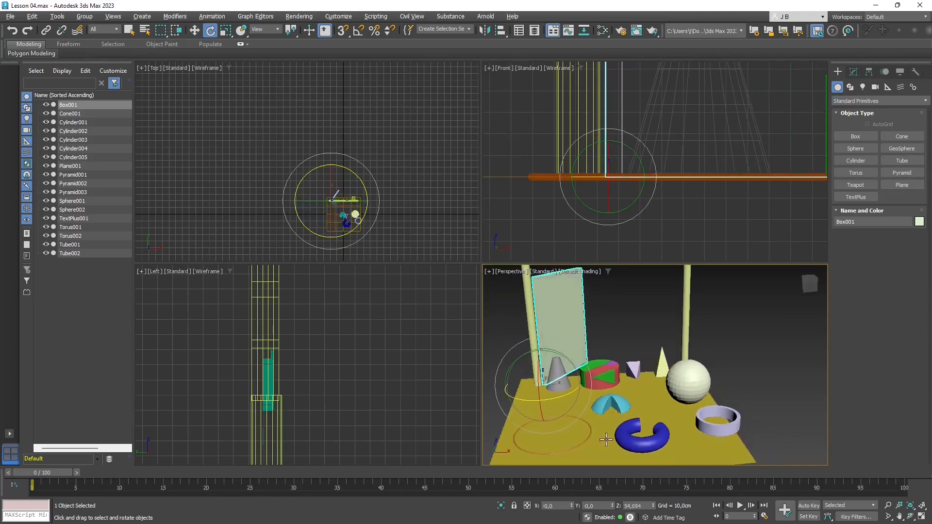
{"action": "scroll", "coordinate": [601, 423], "scroll_direction": "down", "scroll_amount": 3}
{"action": "middle_click_drag", "start_coordinate": [606, 400], "coordinate": [623, 413], "text": "alt"}
{"action": "middle_click_drag", "start_coordinate": [675, 360], "coordinate": [661, 386], "text": "alt"}
{"action": "middle_click_drag", "start_coordinate": [660, 386], "coordinate": [670, 402]}
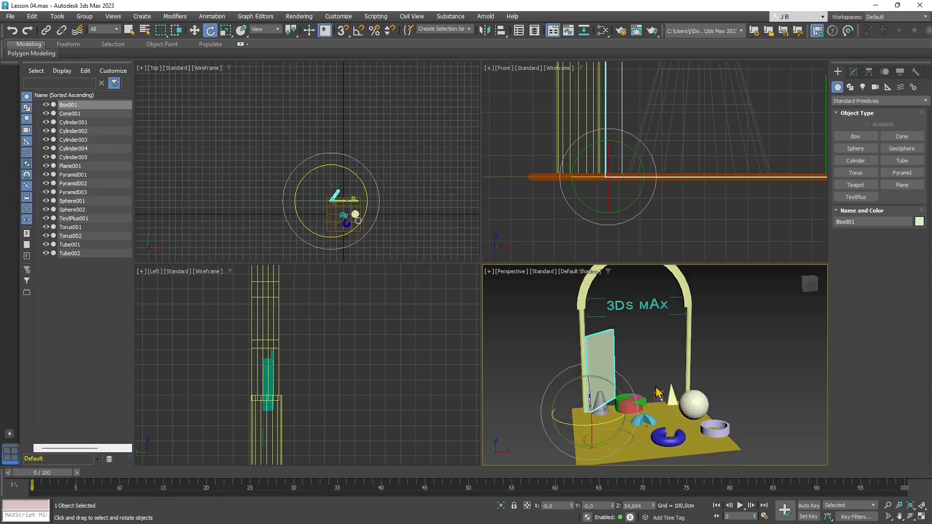
{"action": "scroll", "coordinate": [701, 376], "scroll_direction": "down", "scroll_amount": 3}
{"action": "left_click", "coordinate": [720, 364]}
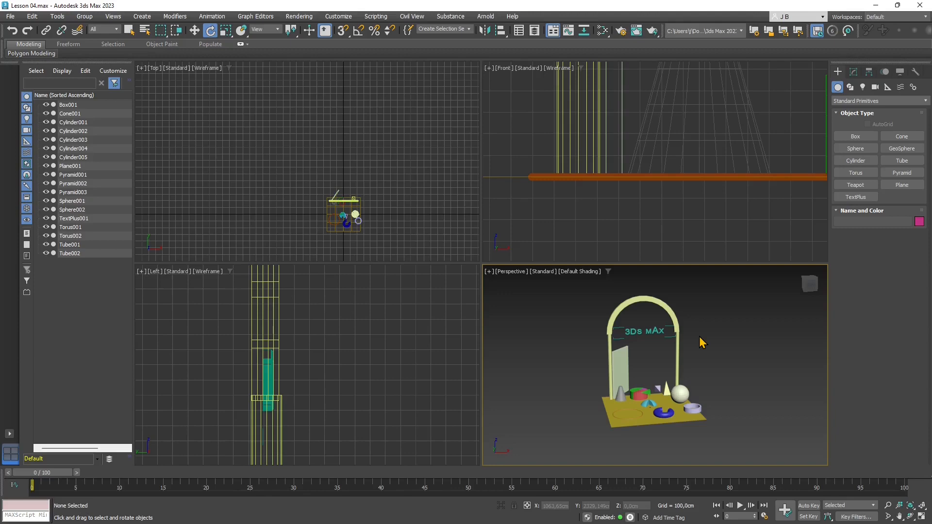
Switch to the browser and open the Autodesk 3ds Max Sample Files page from the "3dstudio max sample files" search results
{"action": "key", "text": "alt+Tab"}
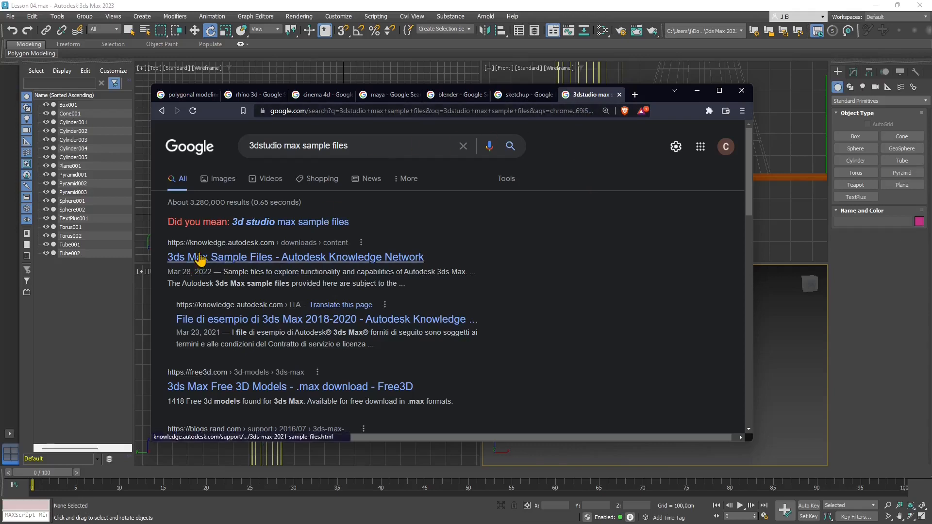
{"action": "double_click", "coordinate": [258, 145]}
{"action": "double_click", "coordinate": [292, 146]}
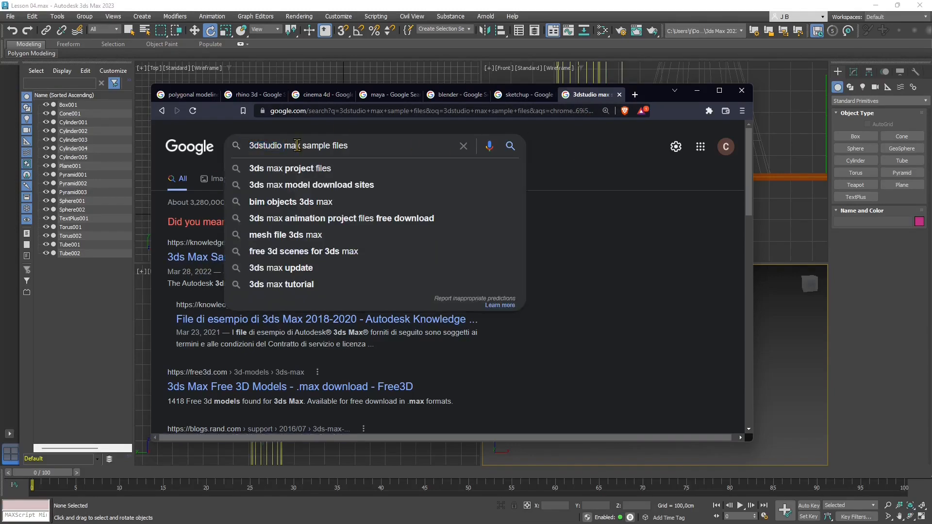
{"action": "double_click", "coordinate": [317, 146]}
{"action": "double_click", "coordinate": [341, 145]}
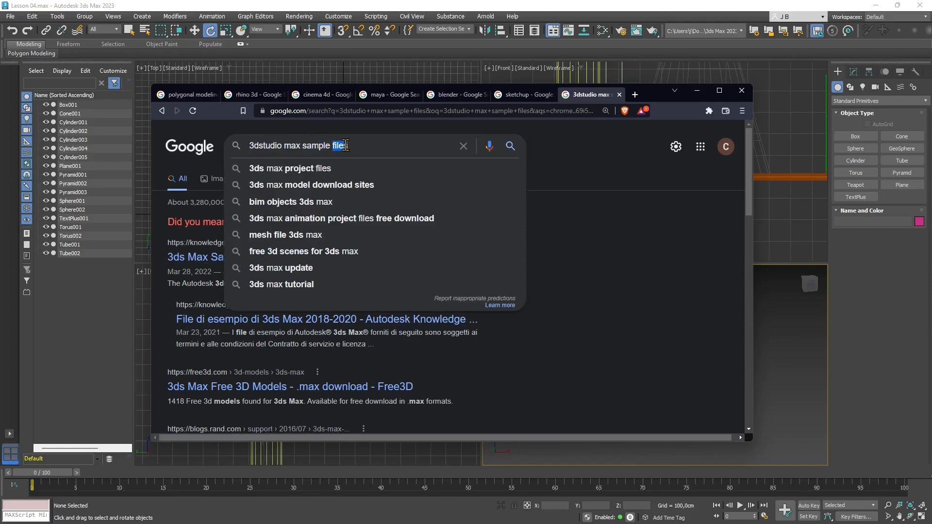
{"action": "left_click", "coordinate": [526, 181]}
{"action": "left_click", "coordinate": [256, 261]}
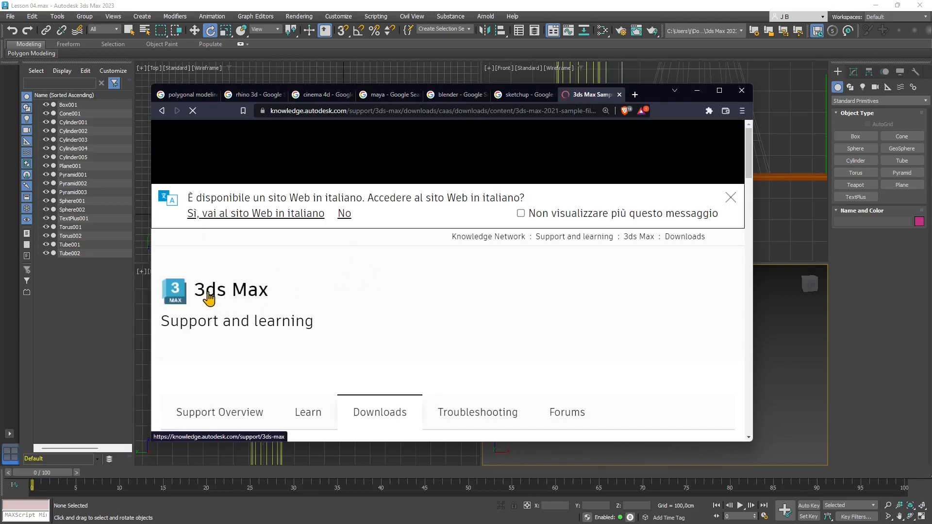
Examine the sample files download entry and the related links for older 3ds Max versions
{"action": "scroll", "coordinate": [267, 318], "scroll_direction": "down", "scroll_amount": 2}
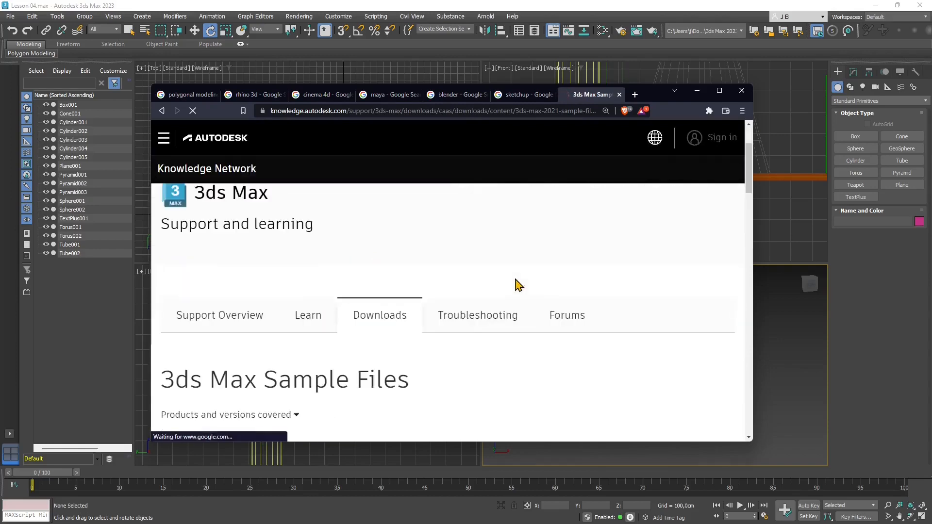
{"action": "scroll", "coordinate": [369, 327], "scroll_direction": "down", "scroll_amount": 5}
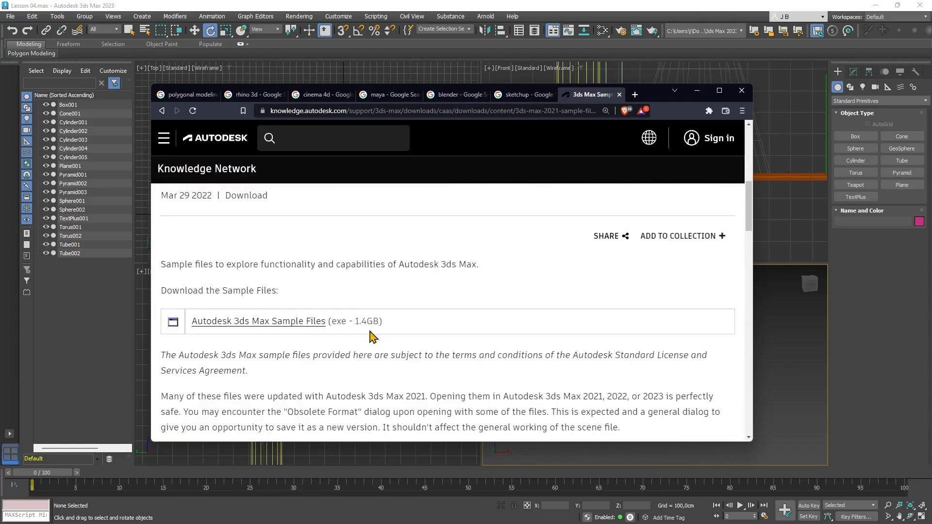
{"action": "triple_click", "coordinate": [341, 324]}
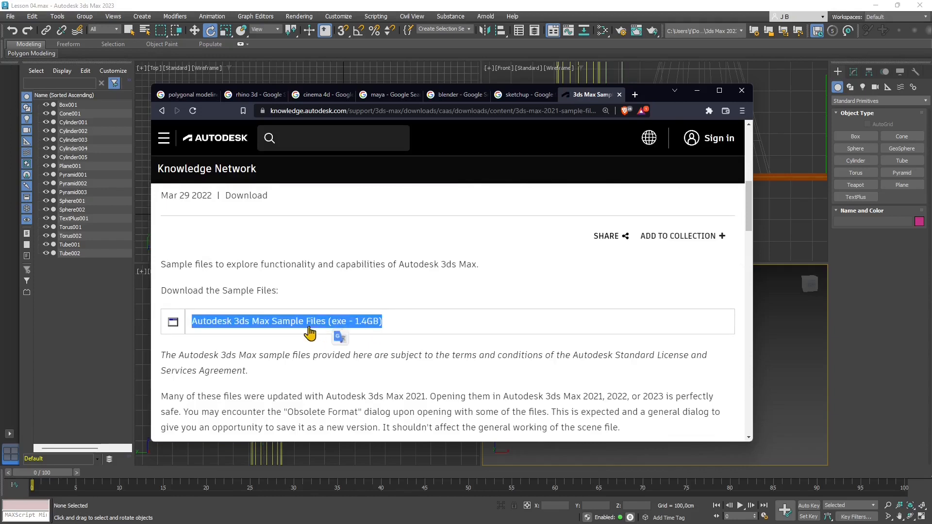
{"action": "left_click", "coordinate": [392, 324]}
{"action": "scroll", "coordinate": [253, 342], "scroll_direction": "up", "scroll_amount": 2}
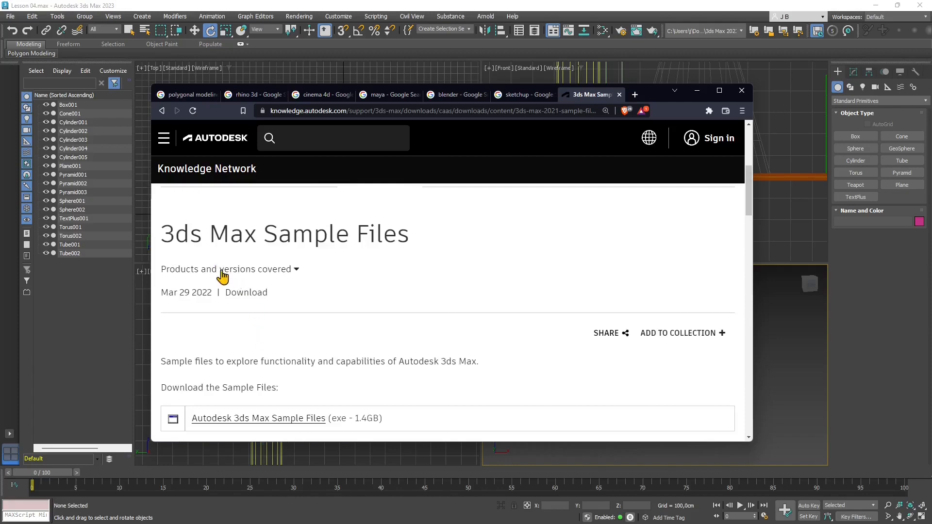
{"action": "scroll", "coordinate": [228, 335], "scroll_direction": "down", "scroll_amount": 12}
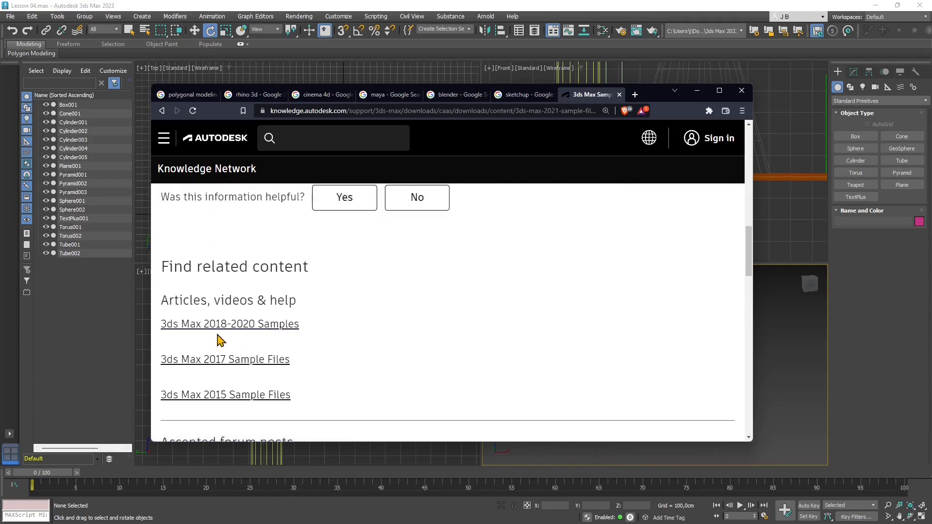
{"action": "scroll", "coordinate": [313, 347], "scroll_direction": "down", "scroll_amount": 1}
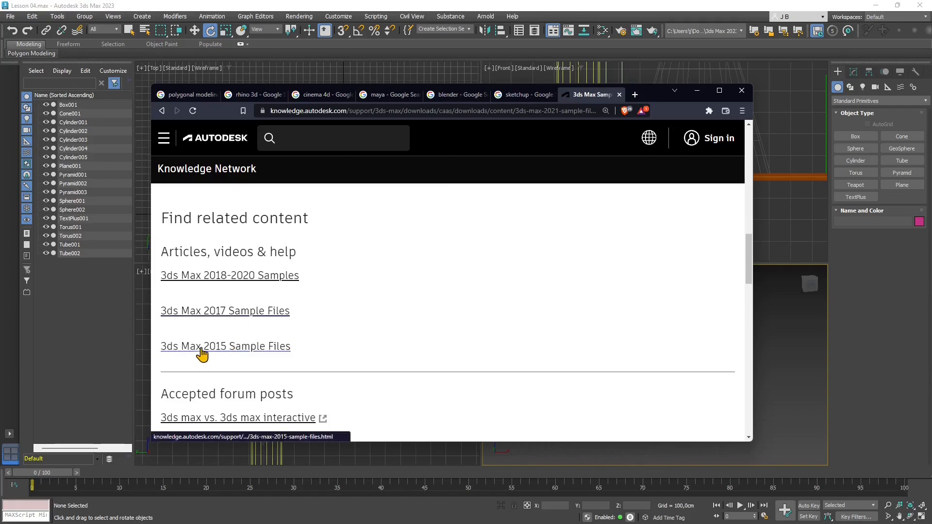
Open the 3ds Max 2017 Sample Files page from the related content and find its download entry
{"action": "left_click", "coordinate": [244, 323]}
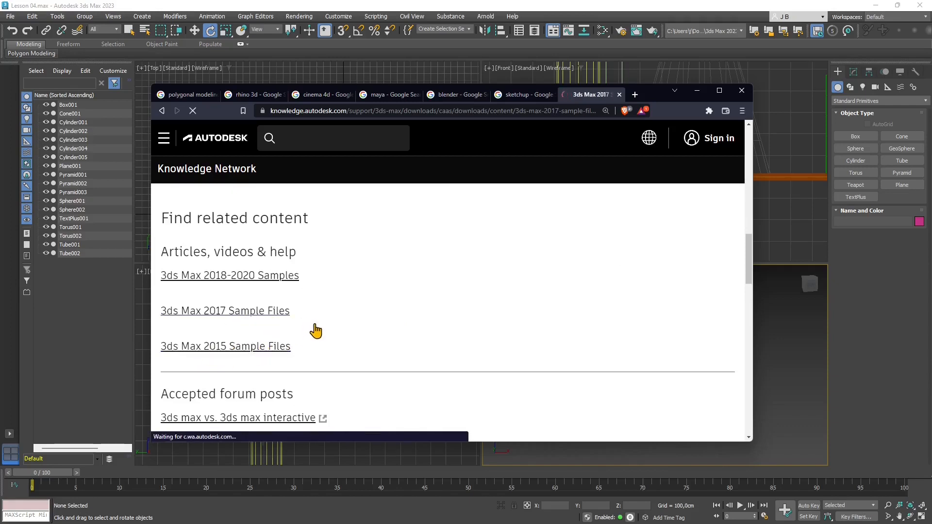
{"action": "scroll", "coordinate": [314, 326], "scroll_direction": "down", "scroll_amount": 1}
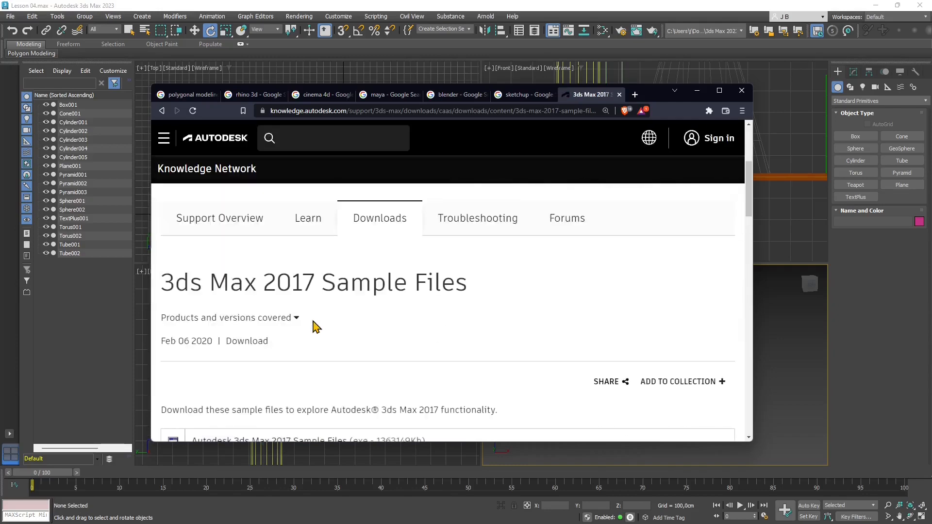
{"action": "scroll", "coordinate": [243, 336], "scroll_direction": "down", "scroll_amount": 1}
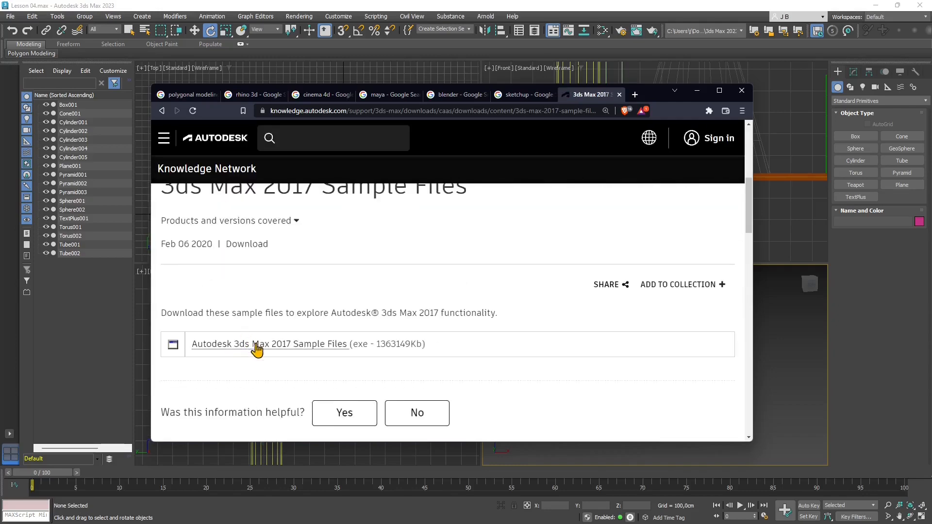
Download the Autodesk 3ds Max 2017 Sample Files executable to the Download folder, keeping the suggested file name
{"action": "left_click", "coordinate": [257, 348]}
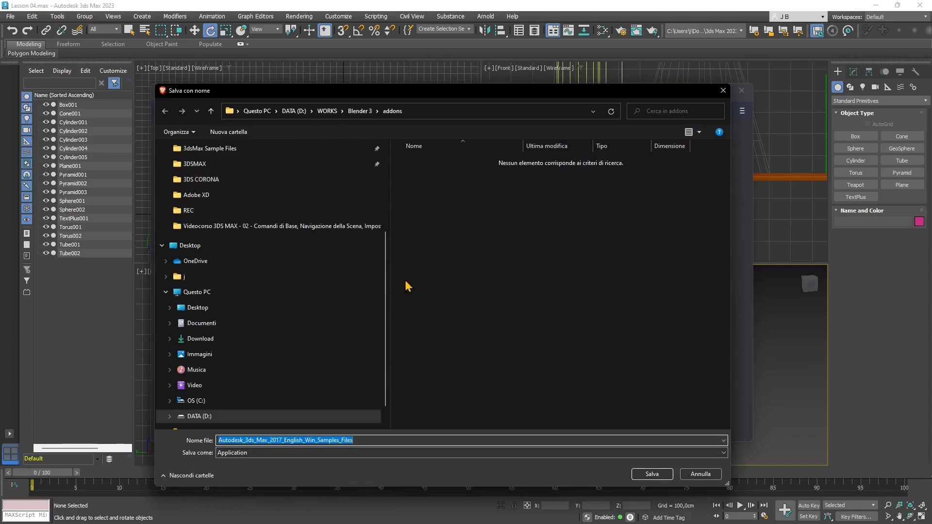
{"action": "scroll", "coordinate": [223, 274], "scroll_direction": "up", "scroll_amount": 3}
{"action": "scroll", "coordinate": [225, 272], "scroll_direction": "up", "scroll_amount": 1}
{"action": "left_click", "coordinate": [214, 193]}
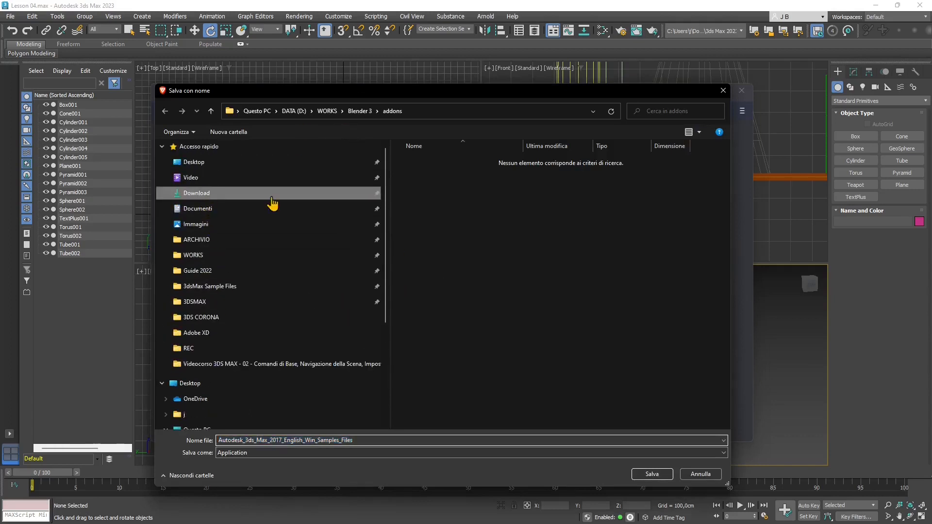
{"action": "left_click", "coordinate": [652, 474]}
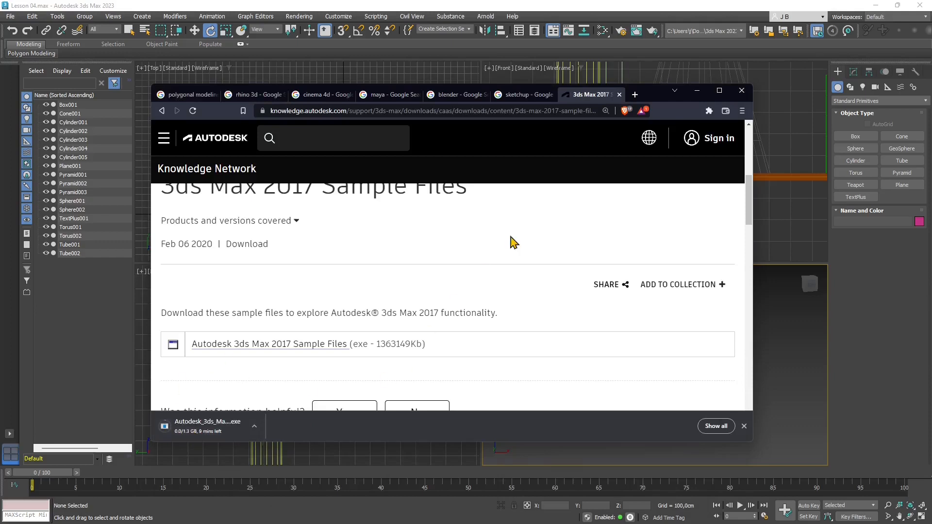
Return from the browser to the Lesson 04 scene in 3ds Max and start merging an external scene file
{"action": "left_click", "coordinate": [697, 90]}
{"action": "scroll", "coordinate": [658, 378], "scroll_direction": "up", "scroll_amount": 2}
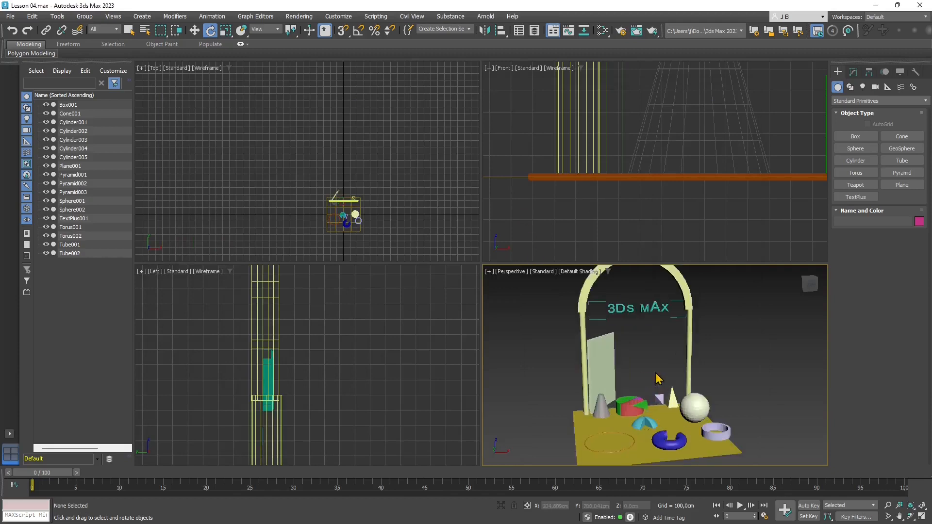
{"action": "scroll", "coordinate": [658, 373], "scroll_direction": "up", "scroll_amount": 1}
{"action": "scroll", "coordinate": [658, 368], "scroll_direction": "down", "scroll_amount": 1}
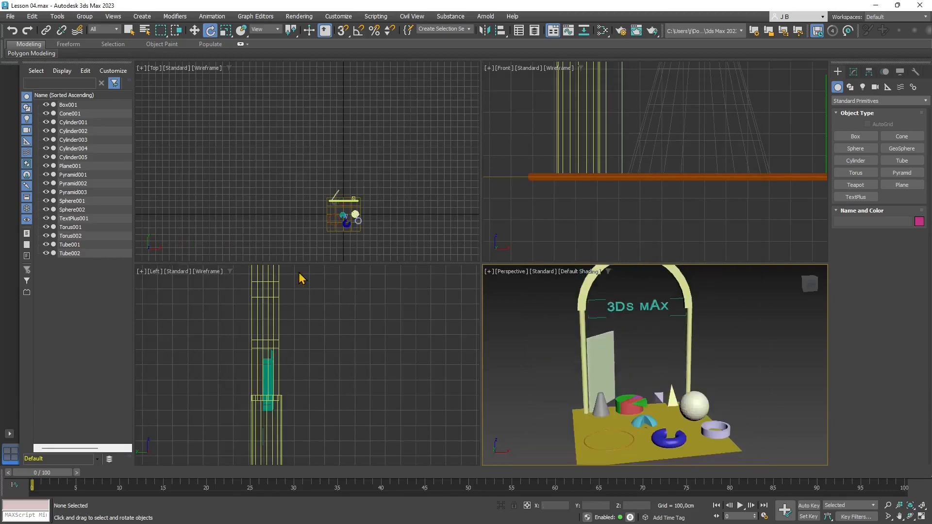
{"action": "scroll", "coordinate": [716, 354], "scroll_direction": "up", "scroll_amount": 2}
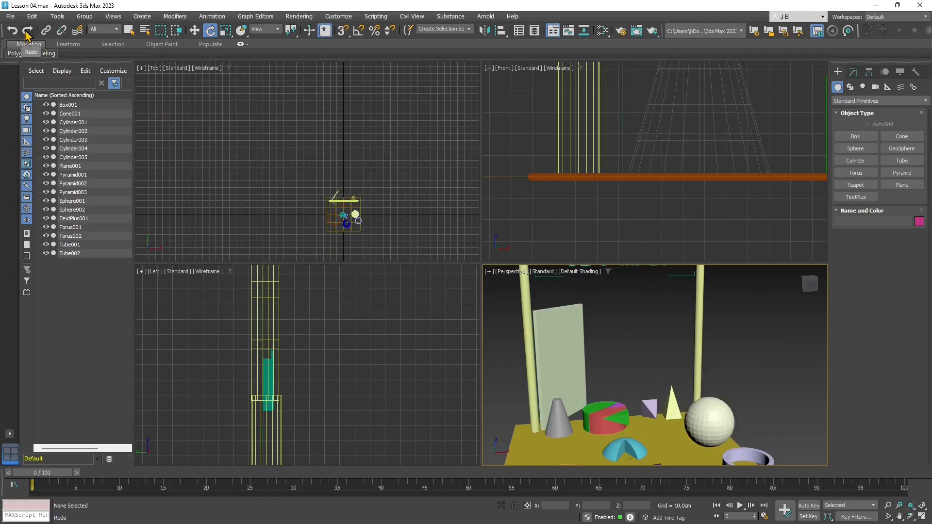
{"action": "left_click", "coordinate": [12, 17]}
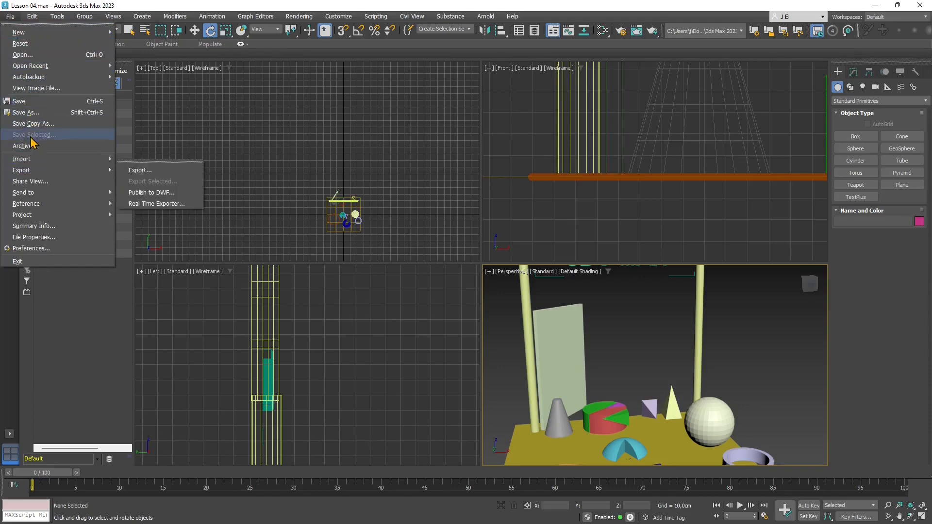
{"action": "mouse_move", "coordinate": [34, 159]}
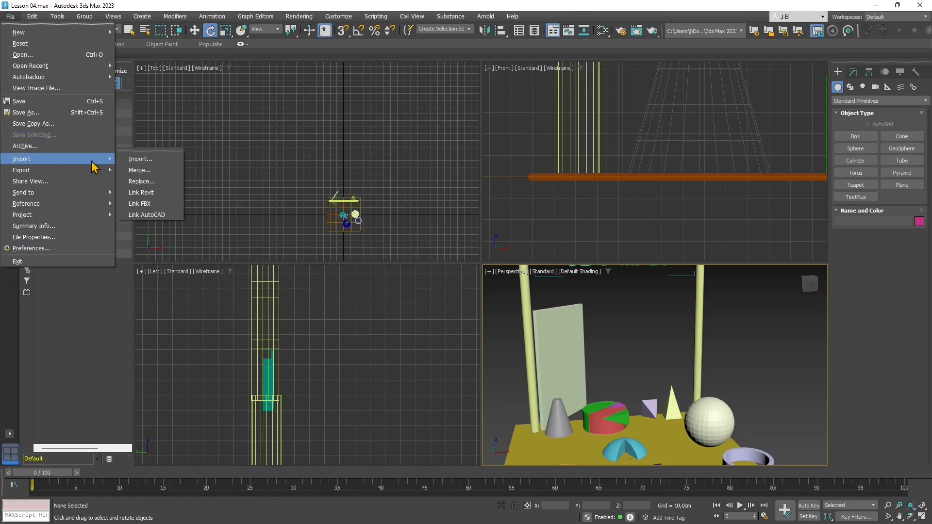
{"action": "left_click", "coordinate": [134, 170]}
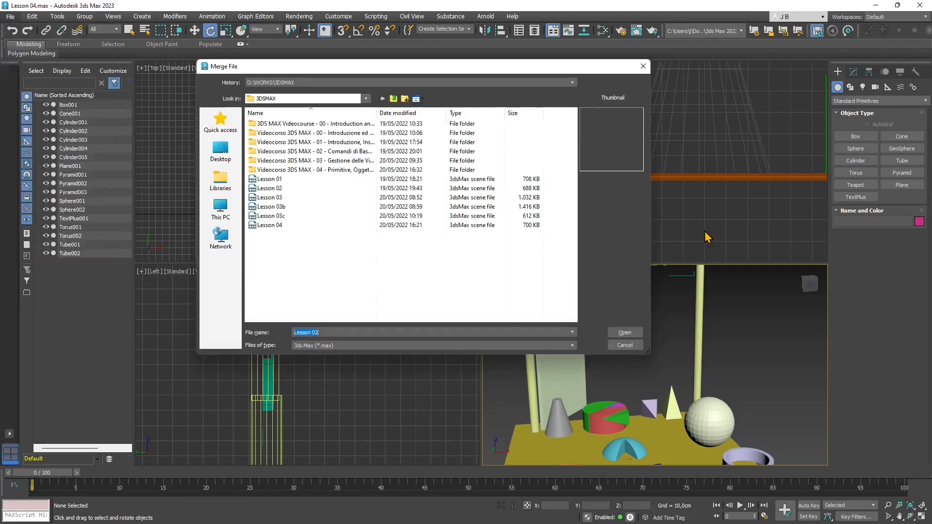
Browse to the Scenes folder of the 2018-2023 set in 3dsMax Sample Files as the merge source
{"action": "left_click", "coordinate": [286, 84]}
{"action": "left_click", "coordinate": [286, 90]}
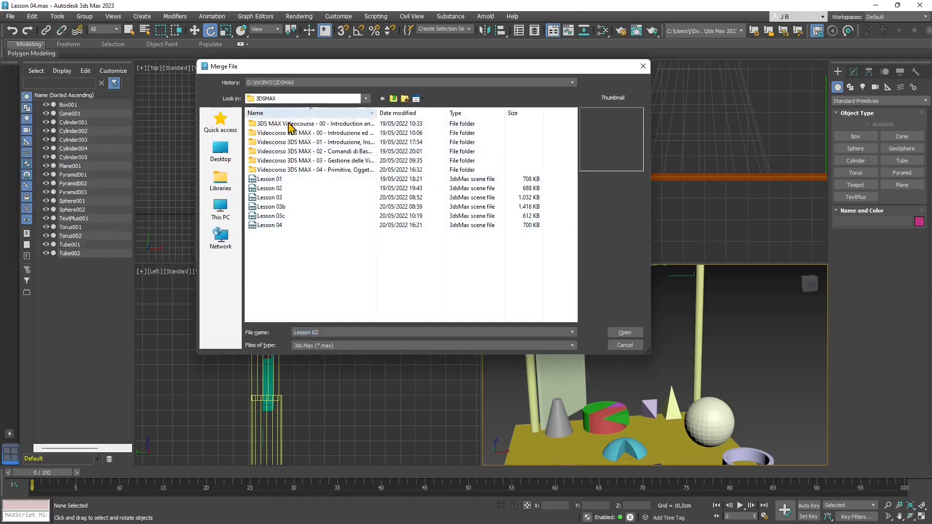
{"action": "left_click", "coordinate": [224, 128]}
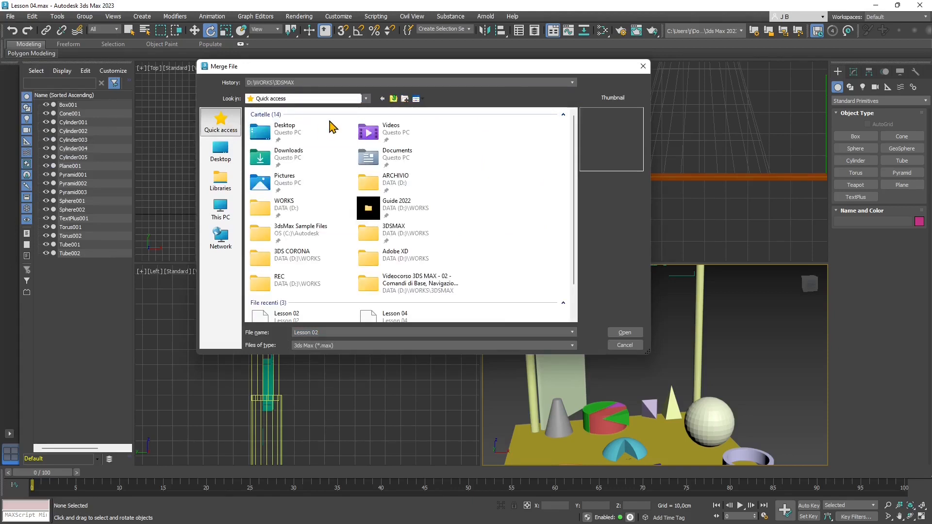
{"action": "double_click", "coordinate": [305, 238]}
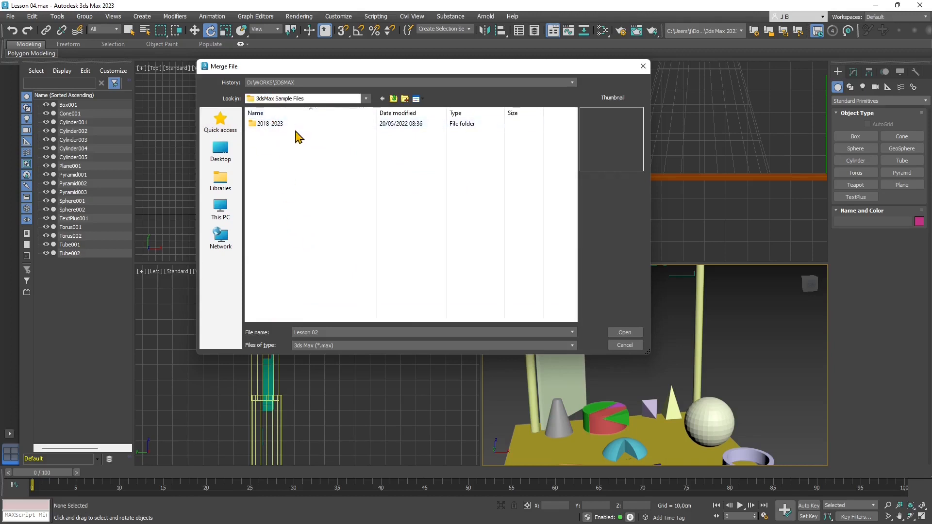
{"action": "double_click", "coordinate": [269, 125]}
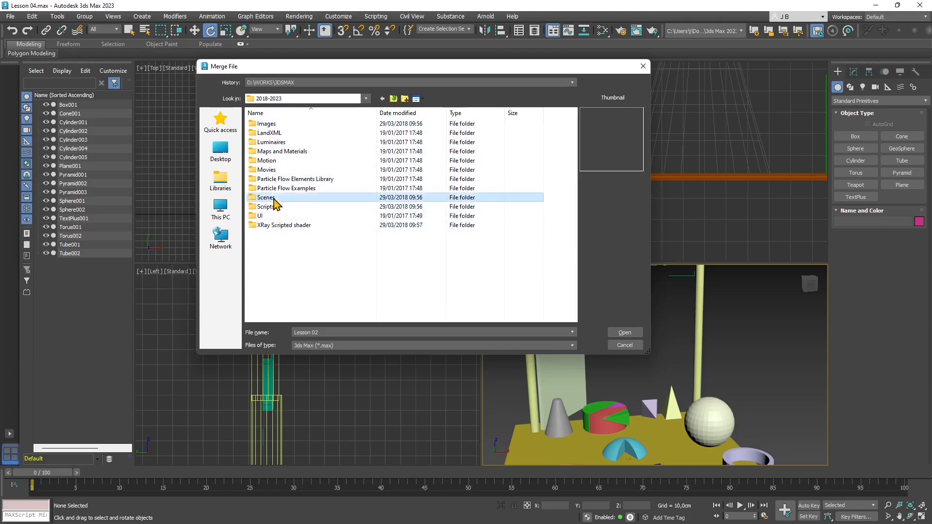
{"action": "double_click", "coordinate": [266, 198]}
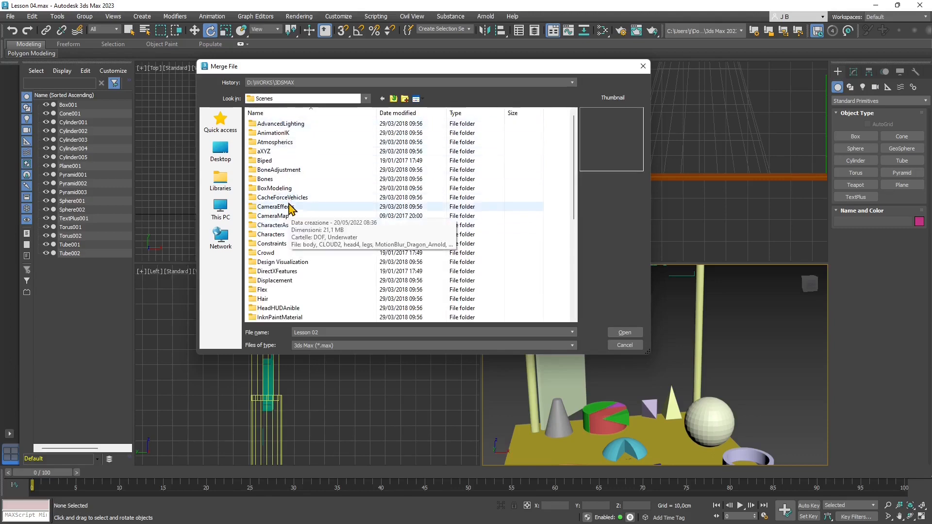
{"action": "scroll", "coordinate": [288, 204], "scroll_direction": "down", "scroll_amount": 7}
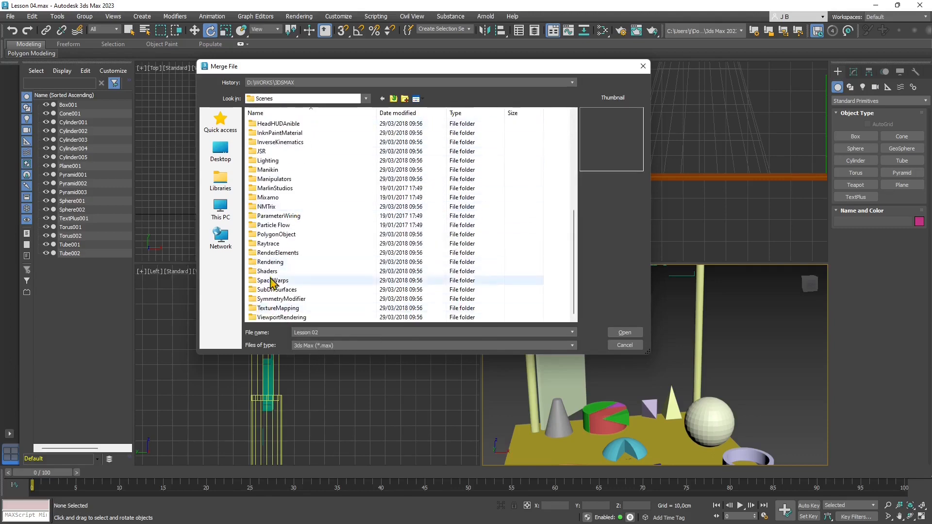
{"action": "double_click", "coordinate": [270, 262]}
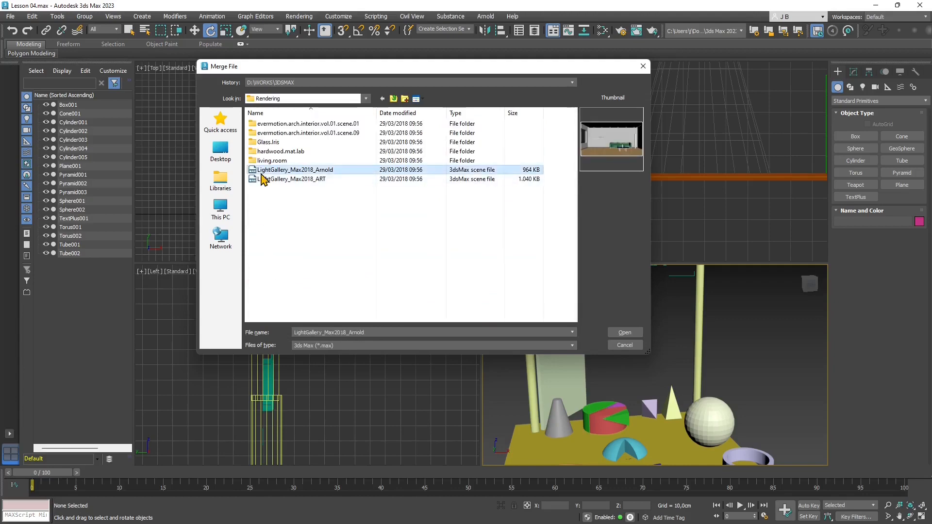
{"action": "double_click", "coordinate": [264, 181]}
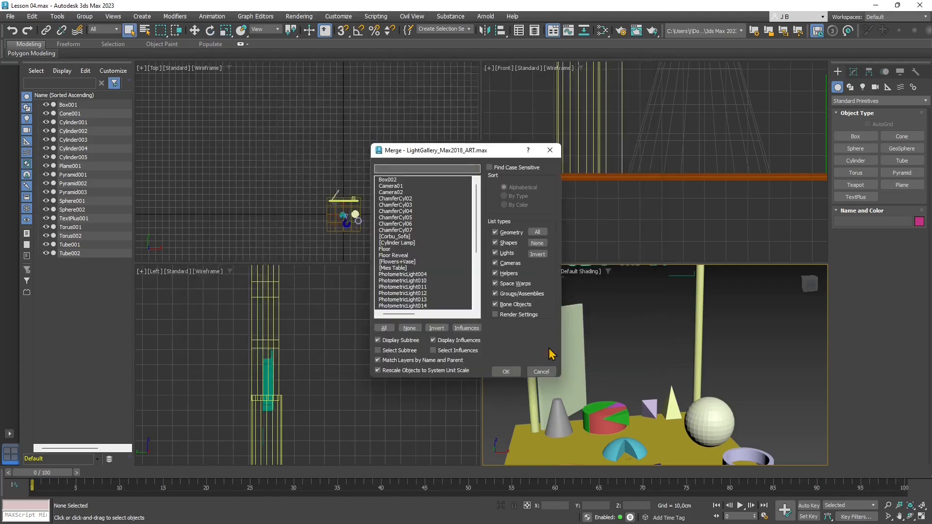
{"action": "left_click", "coordinate": [541, 371]}
Restart the file merge and browse to the Complete folder under Characters in the sample Scenes
{"action": "left_click", "coordinate": [18, 18]}
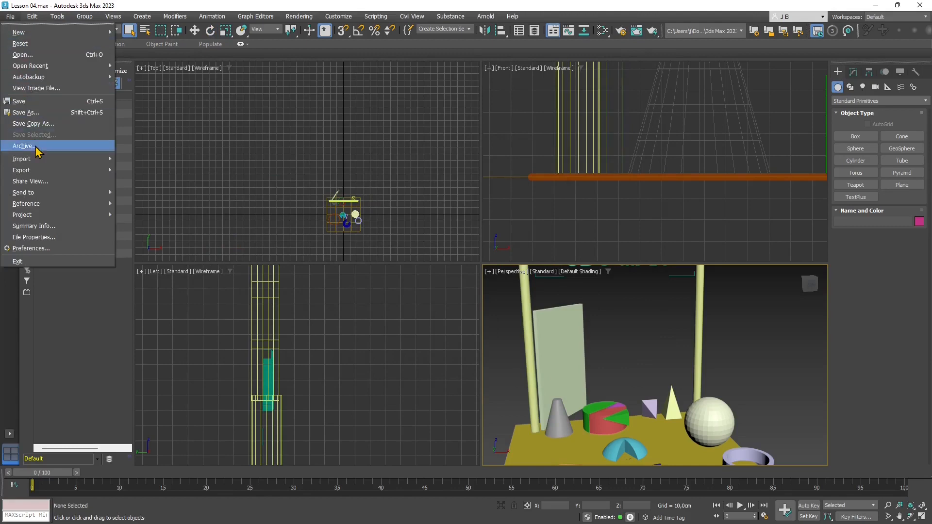
{"action": "mouse_move", "coordinate": [37, 159]}
{"action": "left_click", "coordinate": [145, 171]}
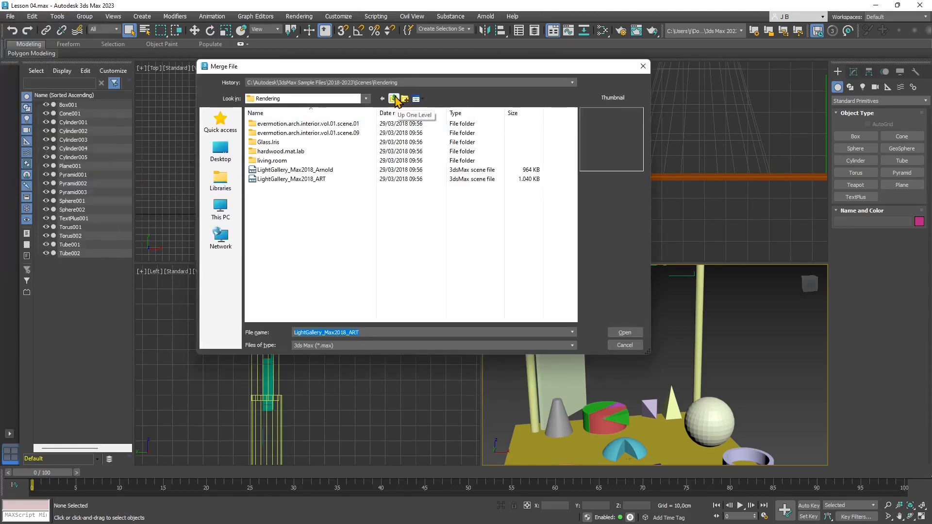
{"action": "left_click", "coordinate": [394, 99]}
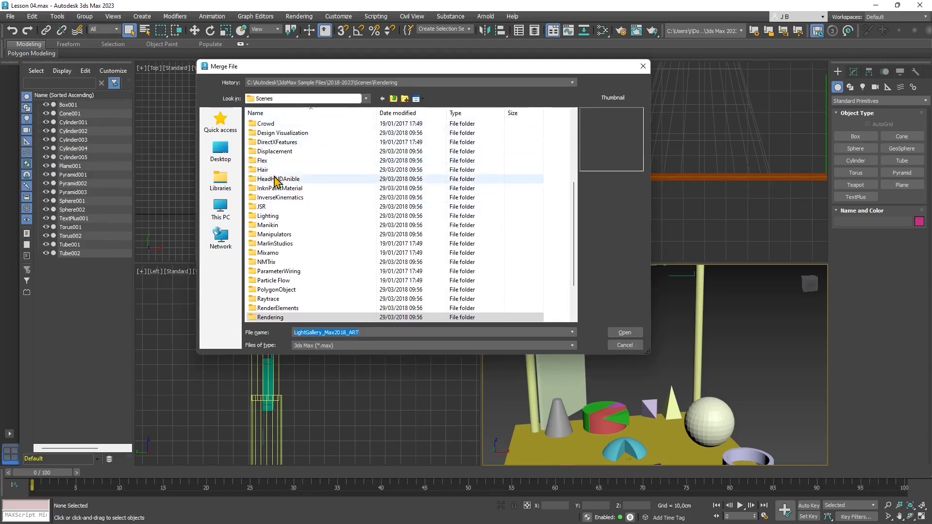
{"action": "scroll", "coordinate": [276, 180], "scroll_direction": "down", "scroll_amount": 1}
{"action": "scroll", "coordinate": [319, 236], "scroll_direction": "down", "scroll_amount": 1}
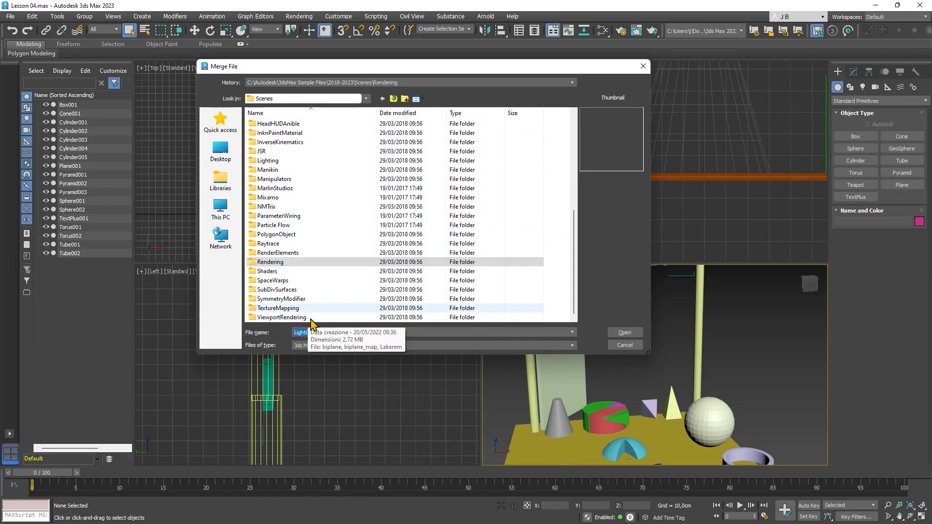
{"action": "scroll", "coordinate": [310, 321], "scroll_direction": "up", "scroll_amount": 6}
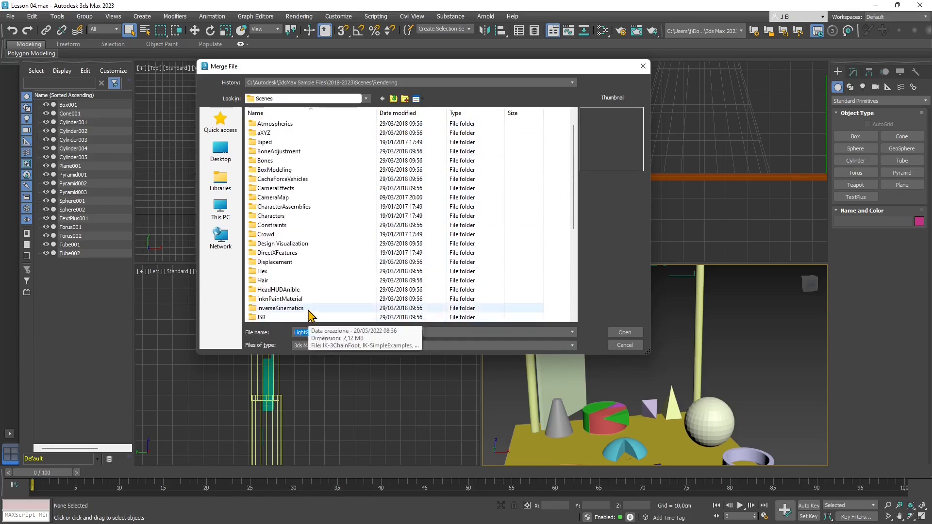
{"action": "double_click", "coordinate": [275, 217]}
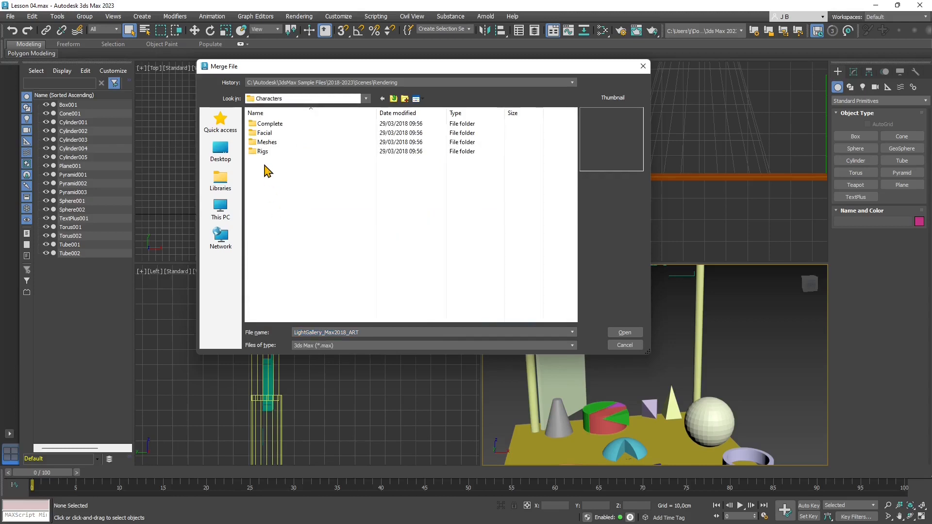
{"action": "double_click", "coordinate": [270, 126]}
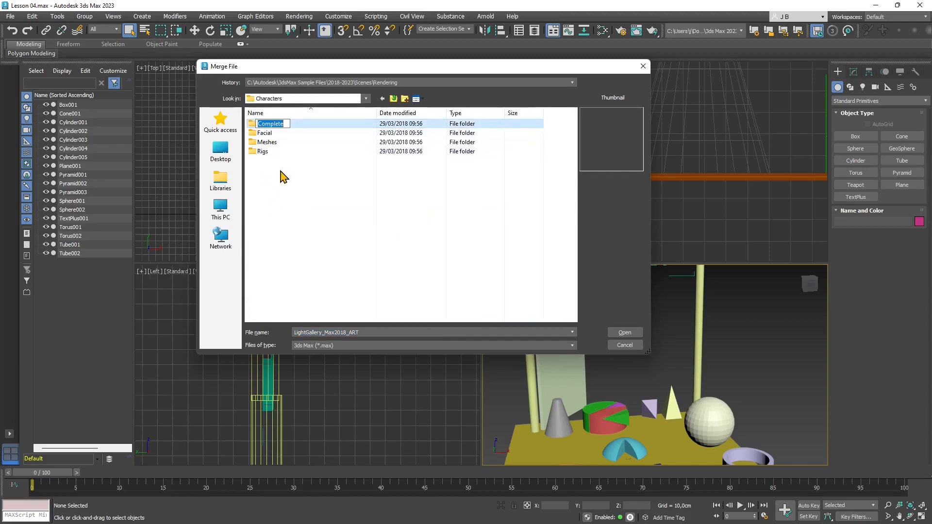
{"action": "double_click", "coordinate": [255, 125]}
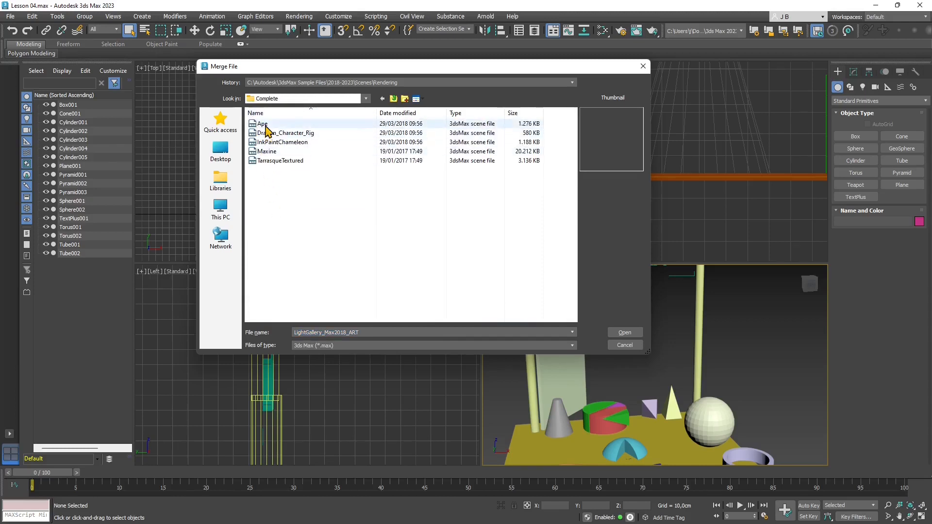
Preview the thumbnails of the character scene files in the Complete folder, from Ape to TarrasqueTextured
{"action": "left_click", "coordinate": [265, 126]}
{"action": "key", "text": "Down"}
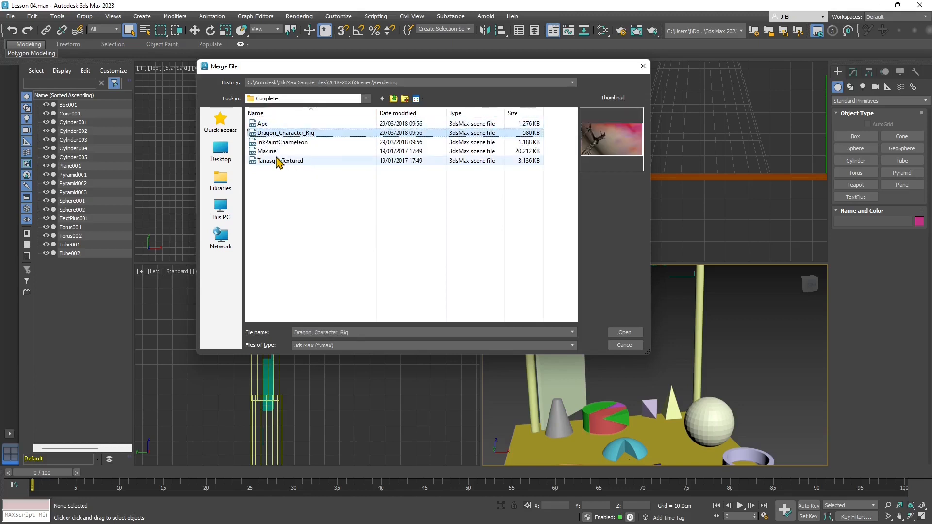
{"action": "key", "text": "Down"}
{"action": "key", "text": "Down"}
{"action": "key", "text": "Down"}
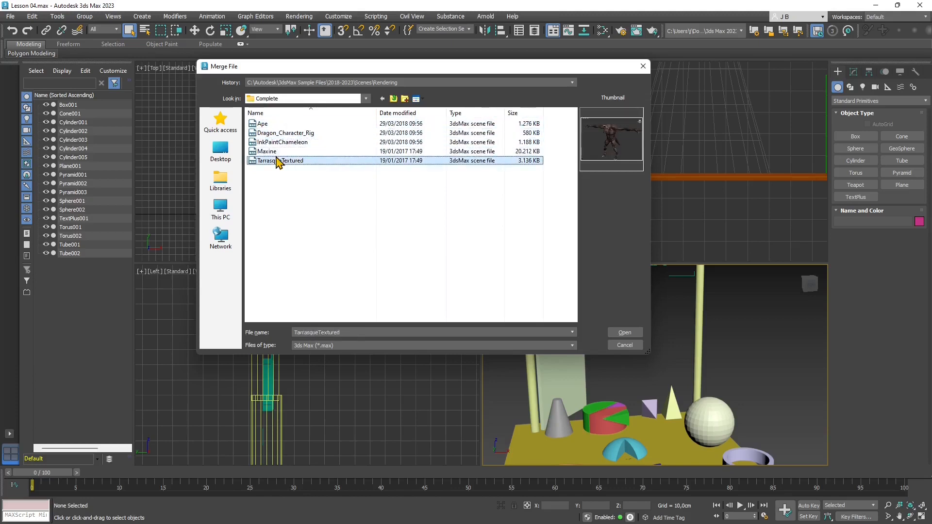
{"action": "key", "text": "Up"}
{"action": "key", "text": "Up"}
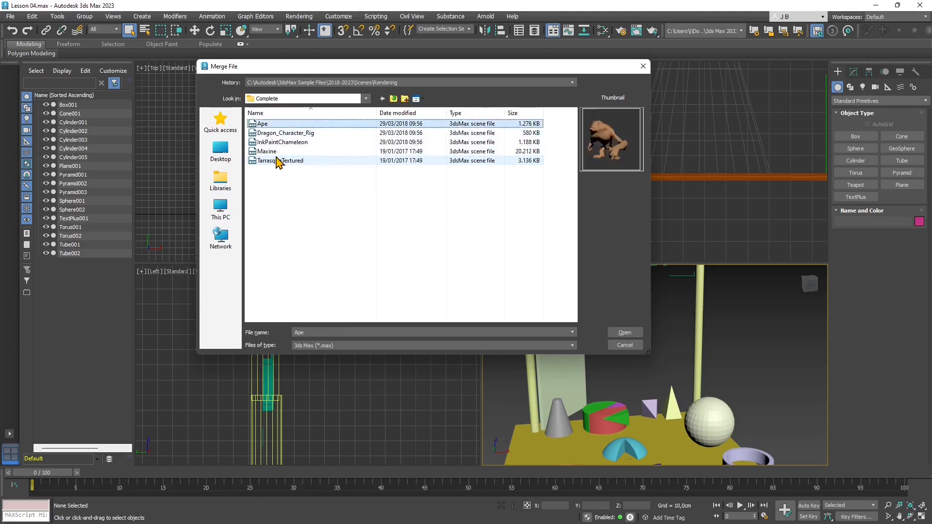
{"action": "key", "text": "Down"}
{"action": "key", "text": "Down"}
{"action": "key", "text": "Down"}
{"action": "key", "text": "Down"}
{"action": "key", "text": "Up"}
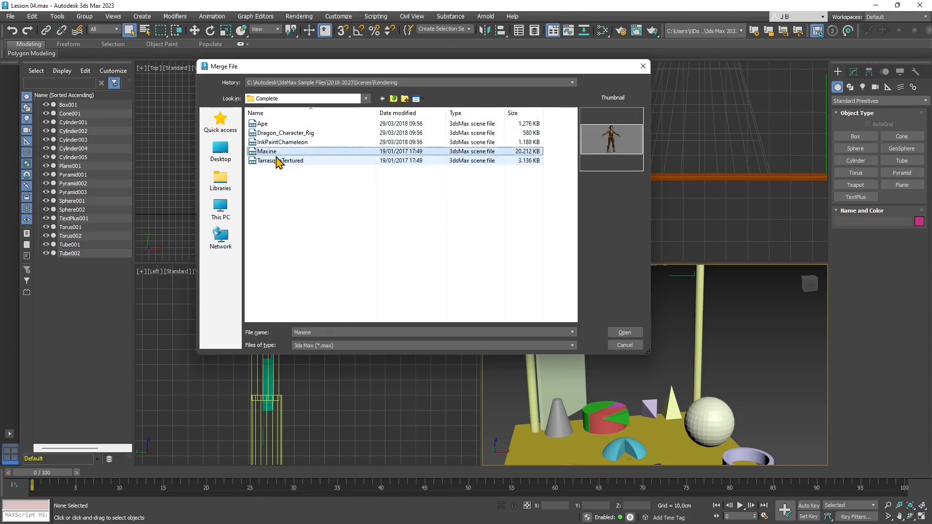
Merge Arms01, Bottom Mouth, EyeBall Left, EyeBall Right and Top Mouth from TarrasqueTextured, with lights excluded from the list
{"action": "left_click", "coordinate": [293, 162]}
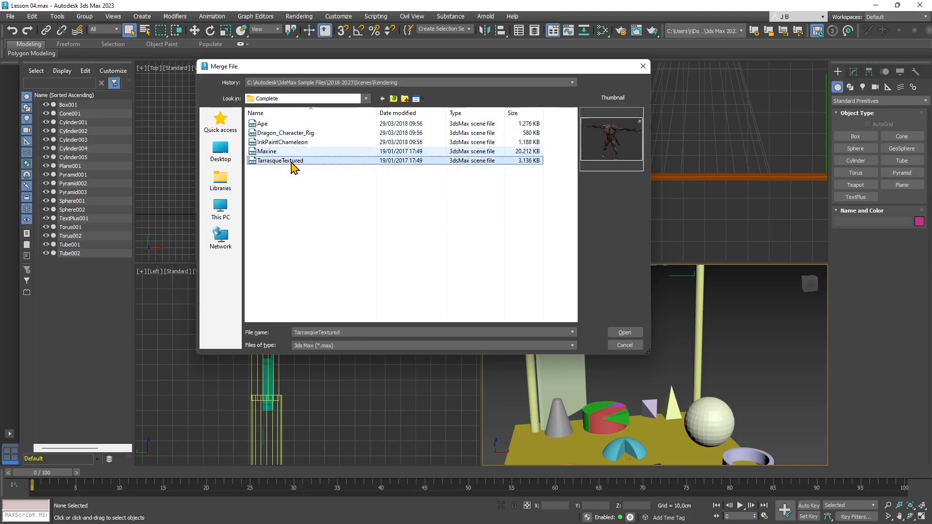
{"action": "left_click", "coordinate": [622, 333]}
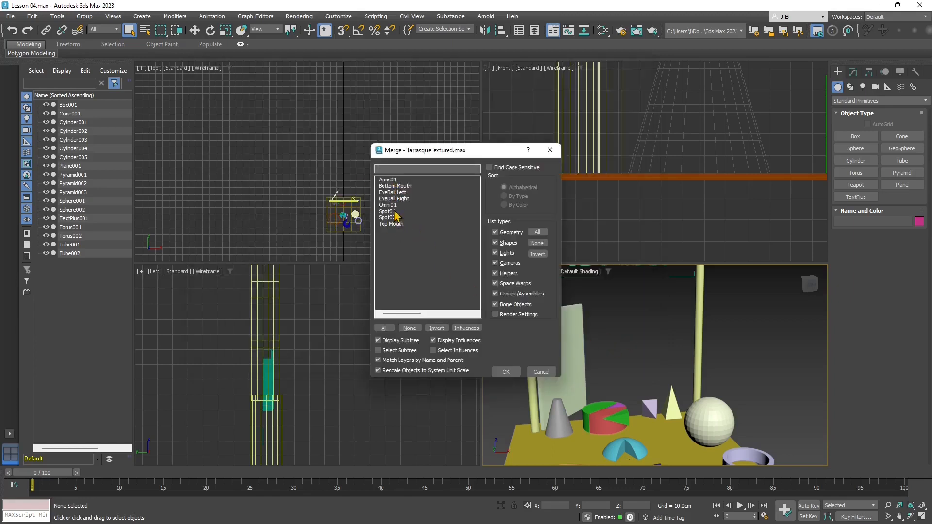
{"action": "left_click", "coordinate": [496, 254]}
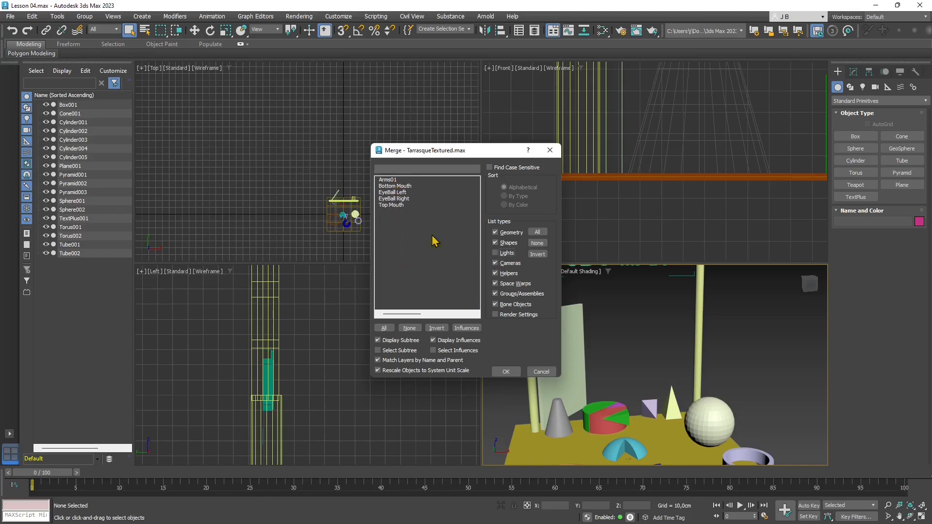
{"action": "left_click_drag", "start_coordinate": [387, 180], "coordinate": [399, 209]}
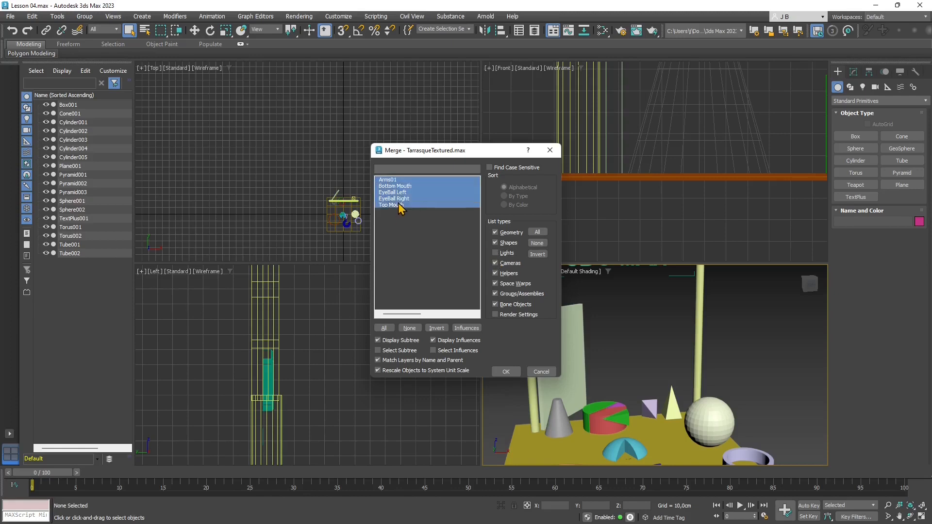
{"action": "left_click", "coordinate": [508, 372]}
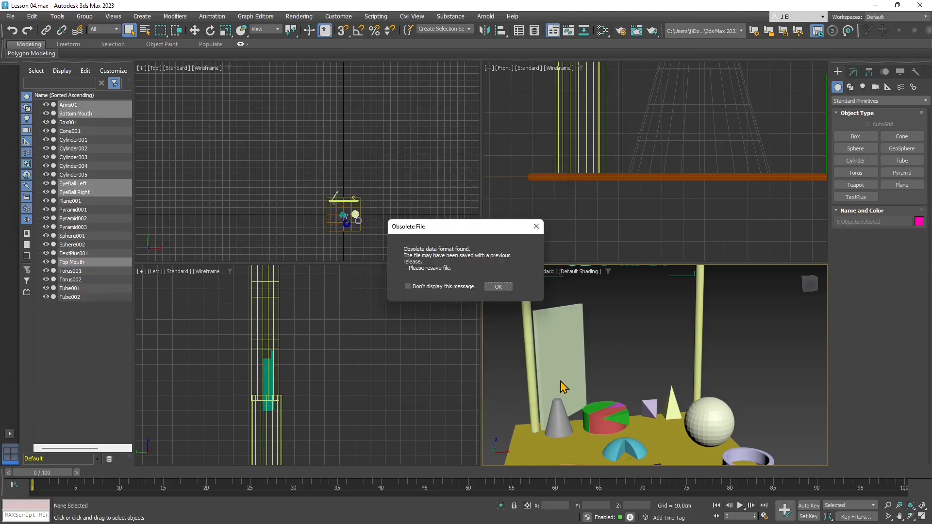
{"action": "left_click", "coordinate": [498, 286]}
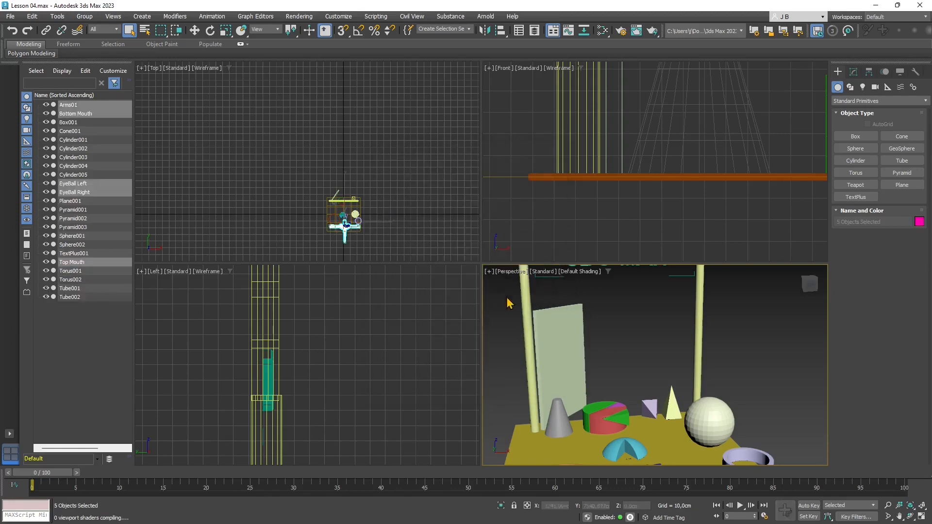
Move the merged creature along the Y axis in the Top view, back toward the arch and off the blue torus
{"action": "scroll", "coordinate": [350, 234], "scroll_direction": "up", "scroll_amount": 3}
{"action": "scroll", "coordinate": [350, 234], "scroll_direction": "up", "scroll_amount": 4}
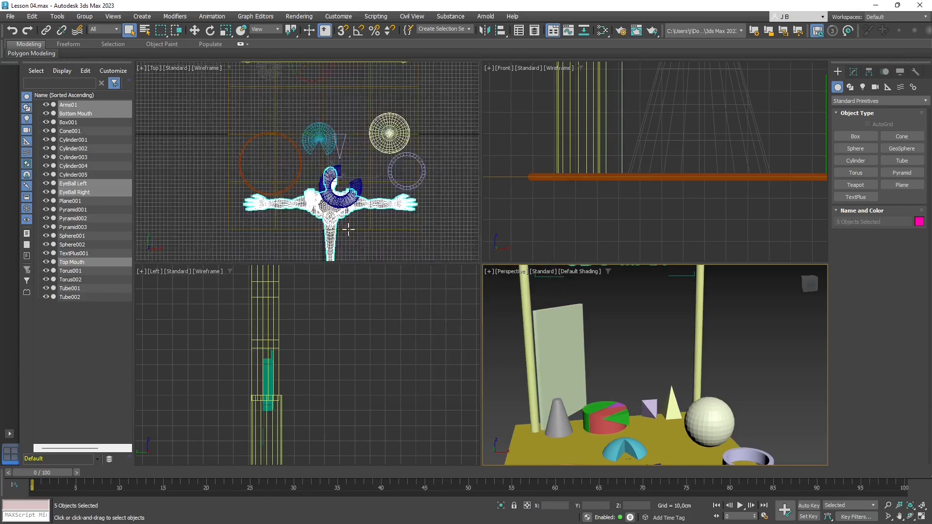
{"action": "left_click", "coordinate": [194, 30]}
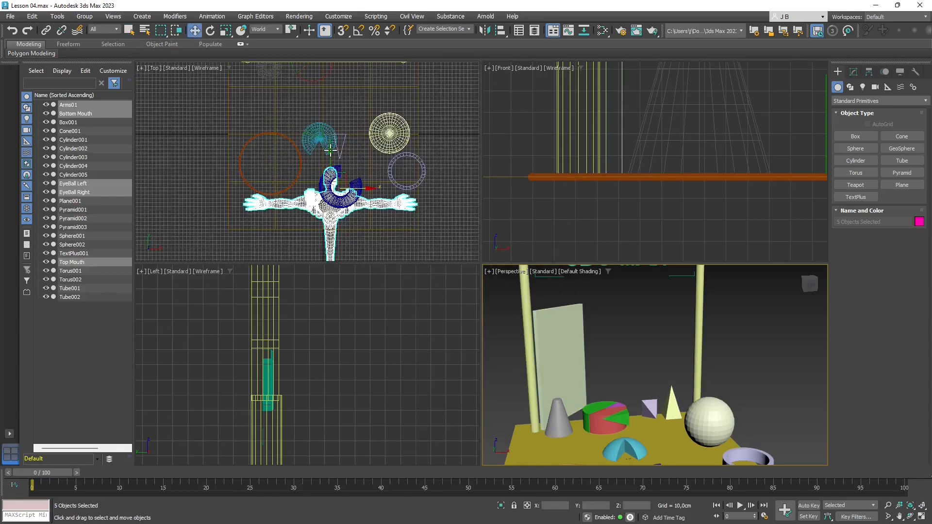
{"action": "left_click_drag", "start_coordinate": [330, 151], "coordinate": [331, 68]}
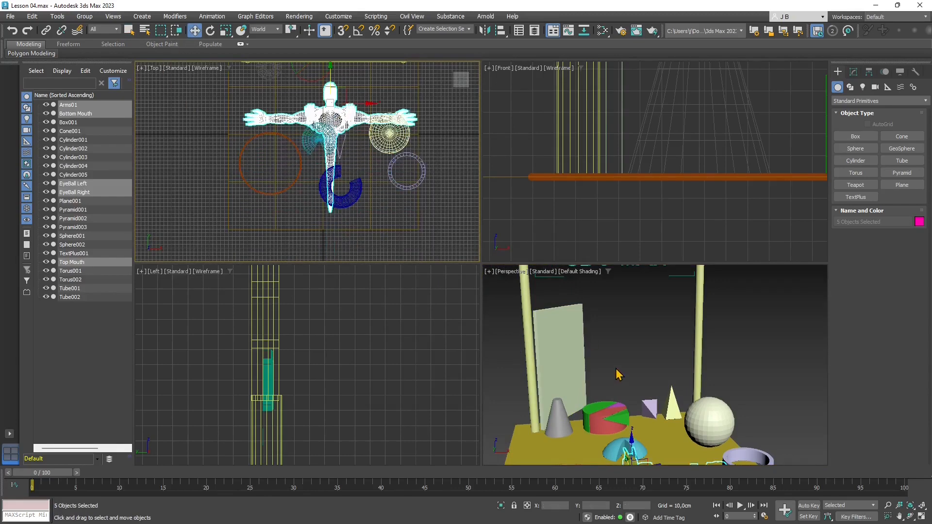
Rotate the merged creature about half a turn around its vertical axis so it faces the front of the scene
{"action": "scroll", "coordinate": [618, 373], "scroll_direction": "down", "scroll_amount": 5}
{"action": "left_click_drag", "start_coordinate": [619, 362], "coordinate": [623, 286]}
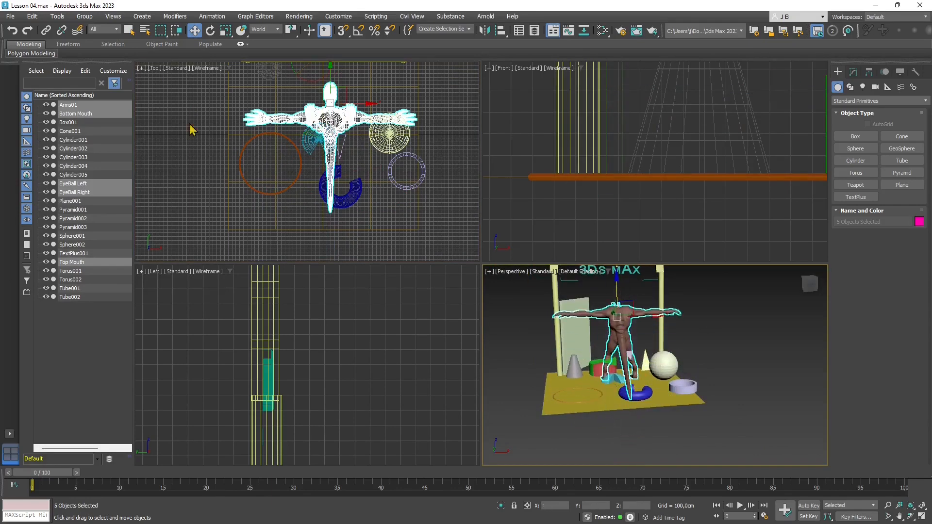
{"action": "left_click", "coordinate": [210, 30]}
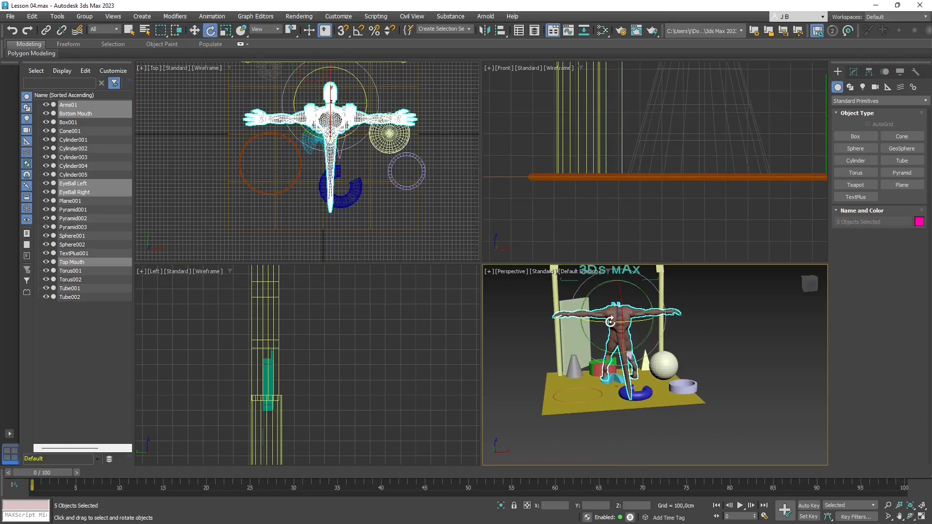
{"action": "left_click_drag", "start_coordinate": [600, 321], "coordinate": [770, 315]}
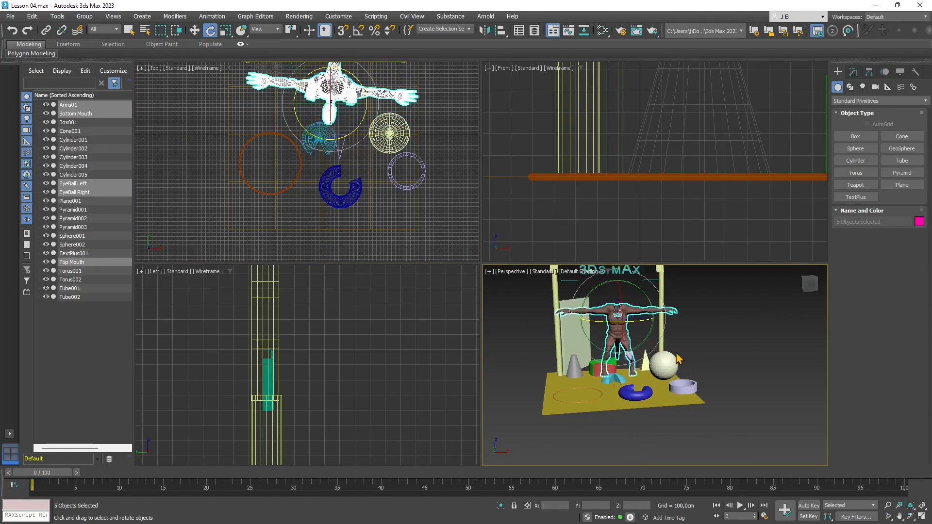
{"action": "scroll", "coordinate": [617, 319], "scroll_direction": "up", "scroll_amount": 3}
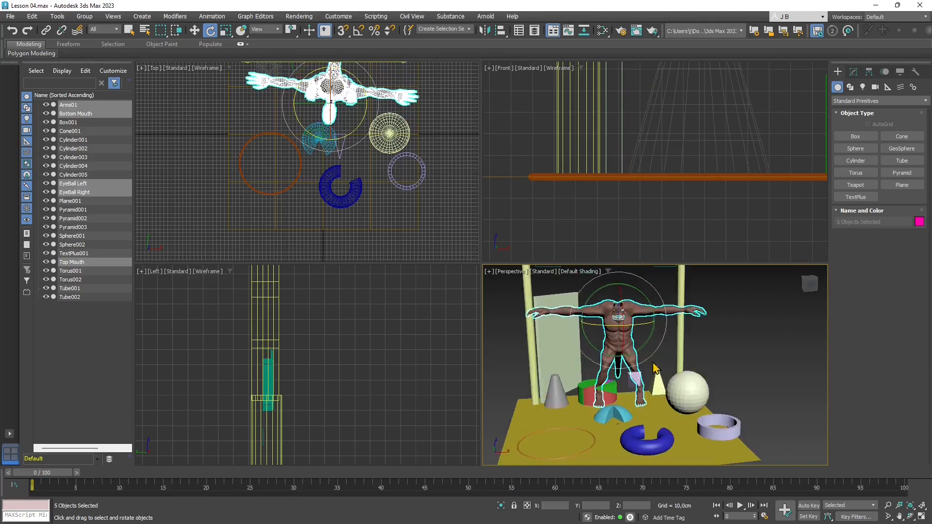